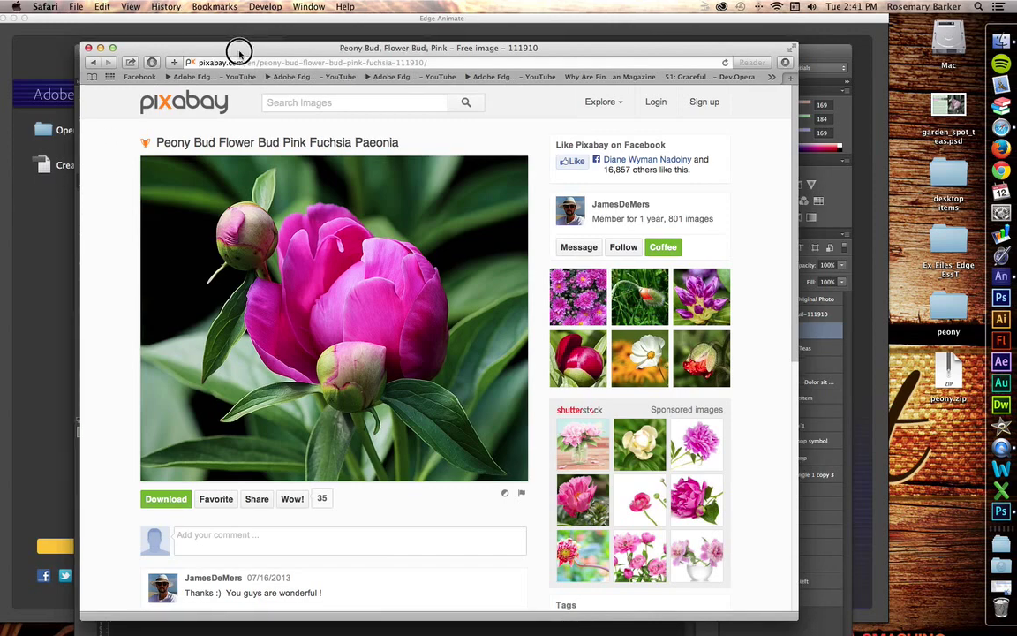
# Step: Switch from the browser to Photoshop and review the garden_spot_teas.psd page design
pyautogui.moveTo(237, 46); pyautogui.dragTo(1, 79)
pyautogui.press('super+h')
pyautogui.click(477, 116)
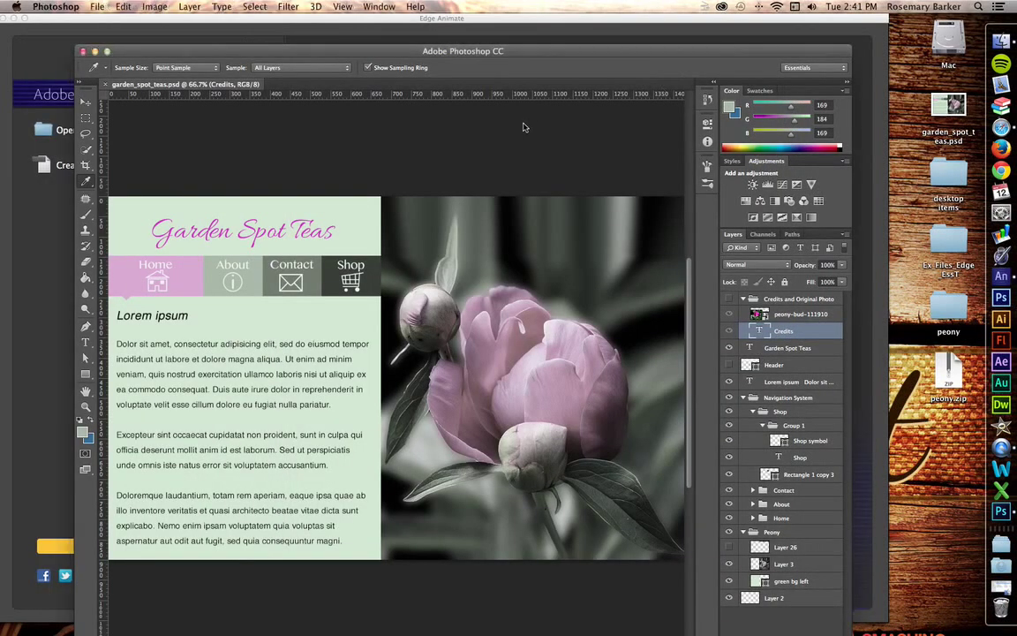
pyautogui.moveTo(335, 54); pyautogui.dragTo(334, 44)
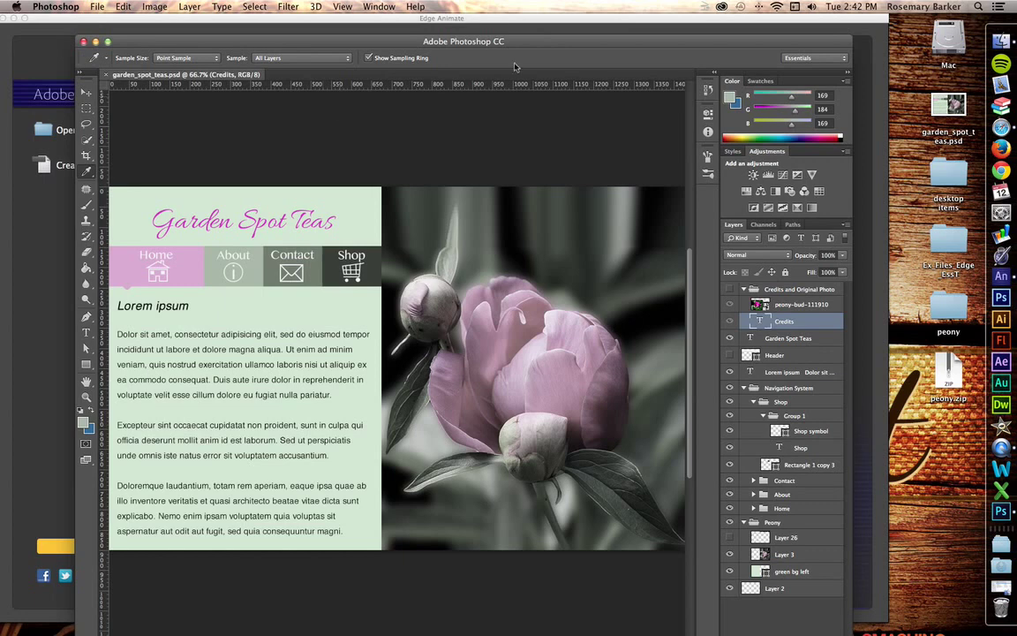
pyautogui.moveTo(685, 44); pyautogui.dragTo(0, 13)
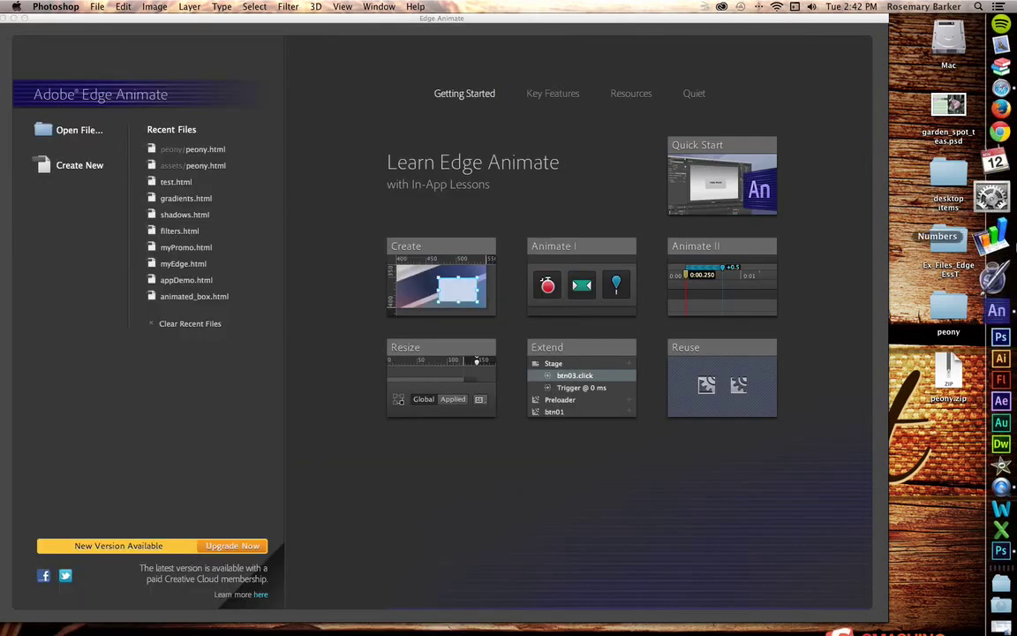
# Step: Open the peony folder on the desktop and look through its contents, including the text and images folders inside assets
pyautogui.click(943, 308)
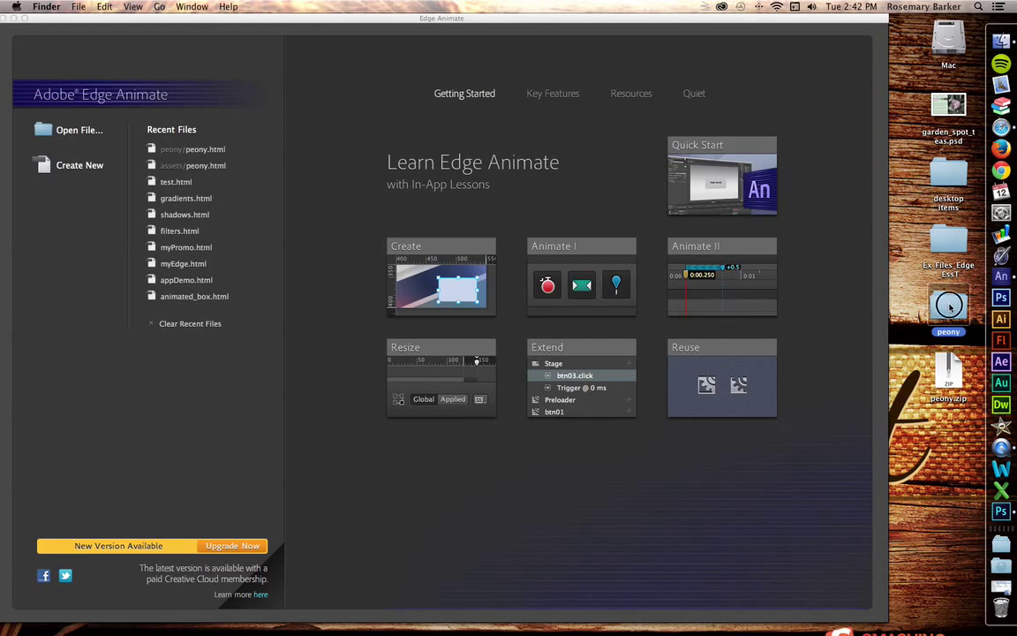
pyautogui.doubleClick(949, 307)
pyautogui.moveTo(474, 317); pyautogui.dragTo(470, 281)
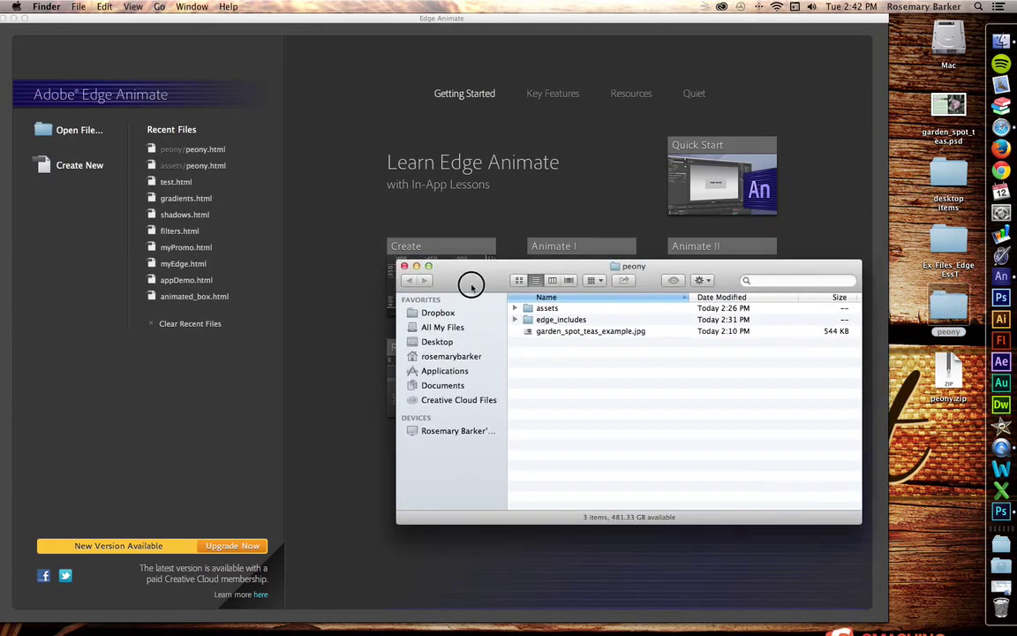
pyautogui.click(513, 304)
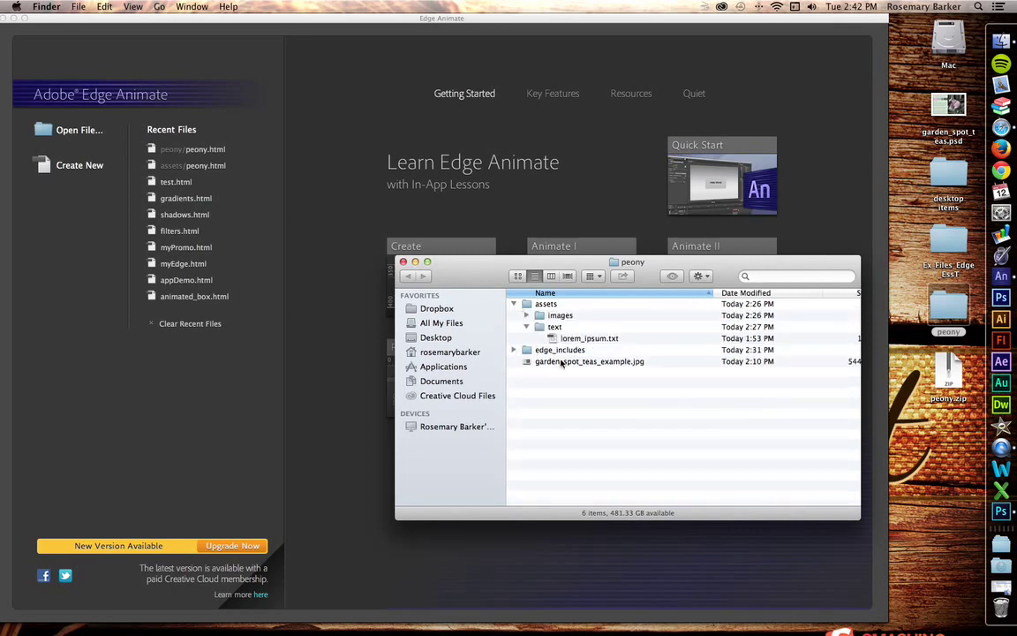
pyautogui.click(609, 361)
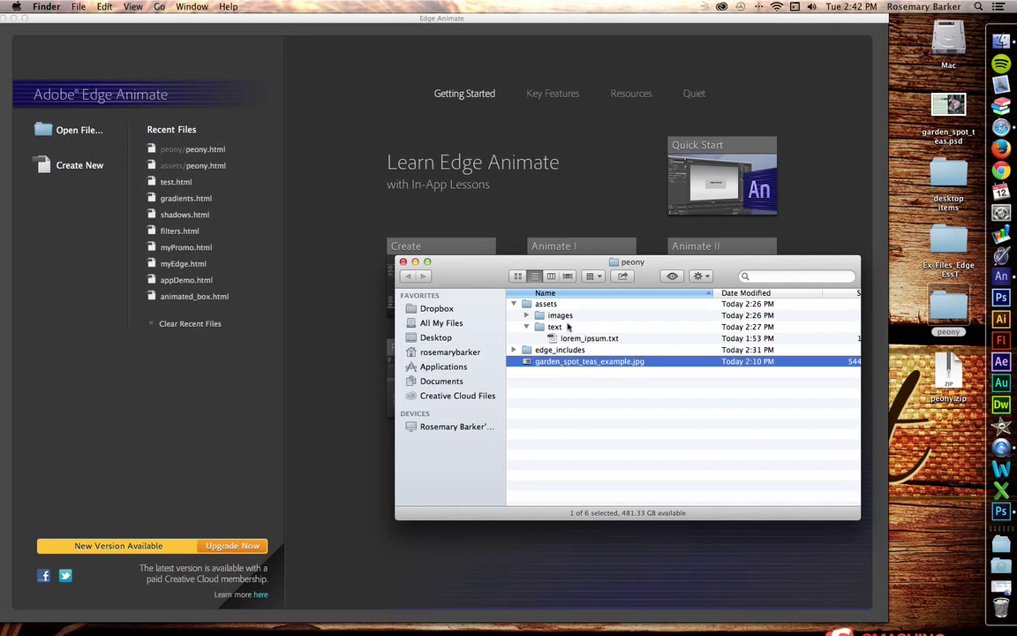
pyautogui.click(528, 326)
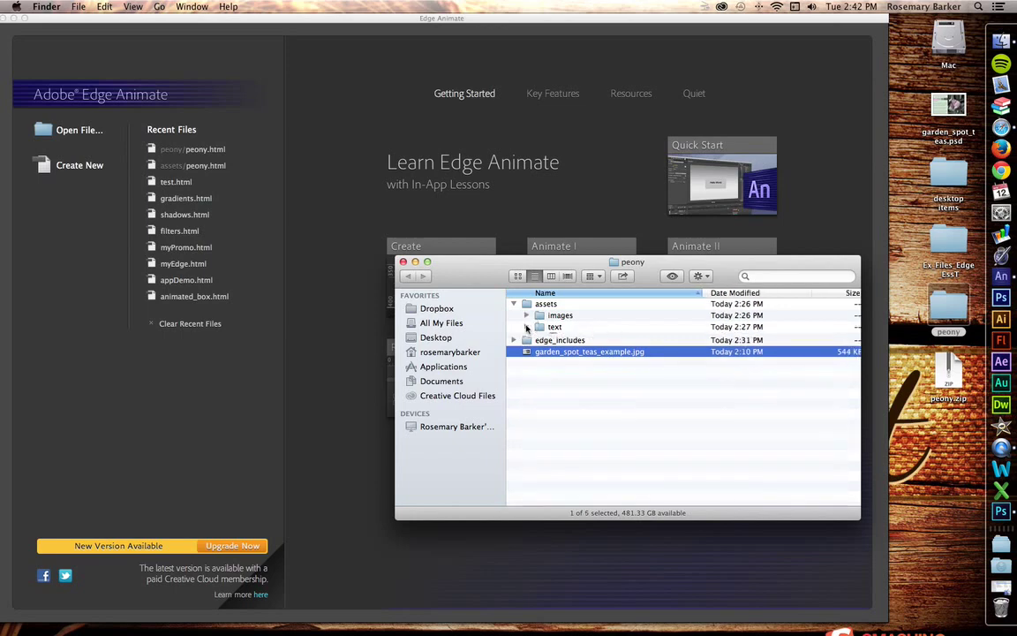
pyautogui.click(528, 327)
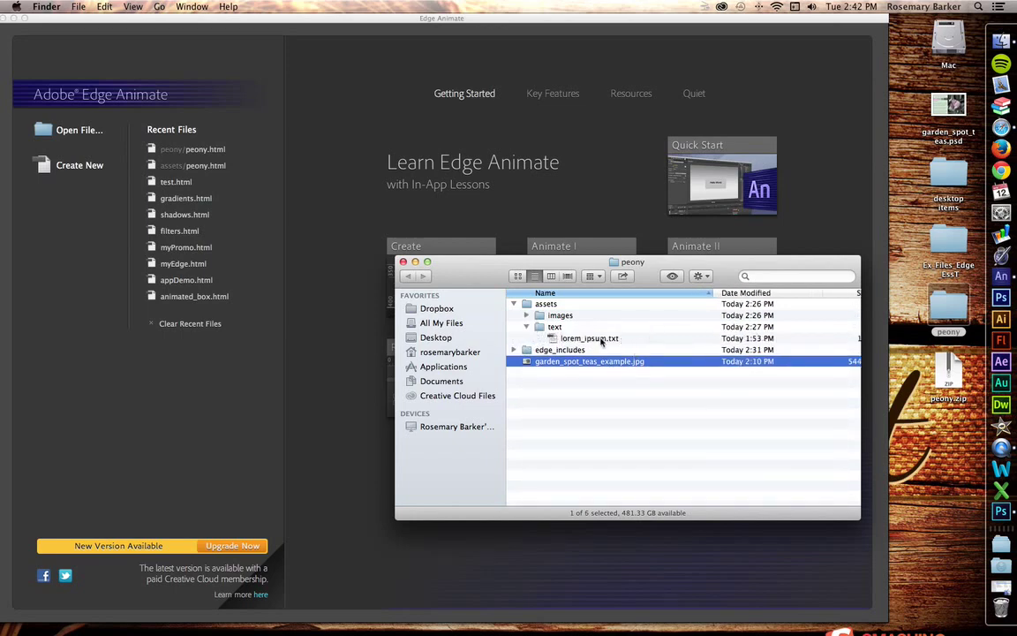
pyautogui.click(528, 327)
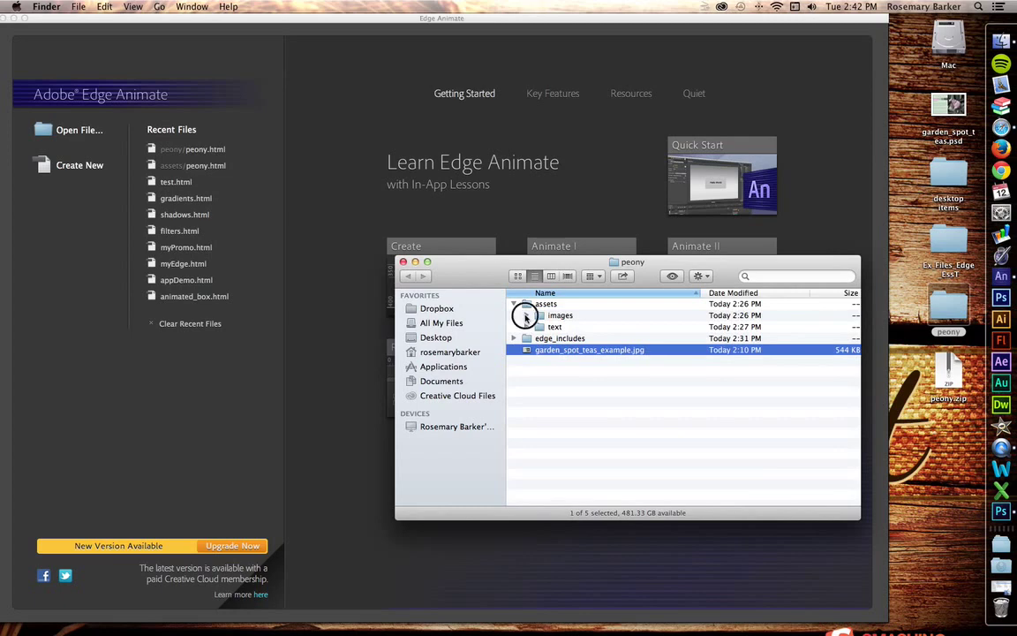
pyautogui.click(527, 315)
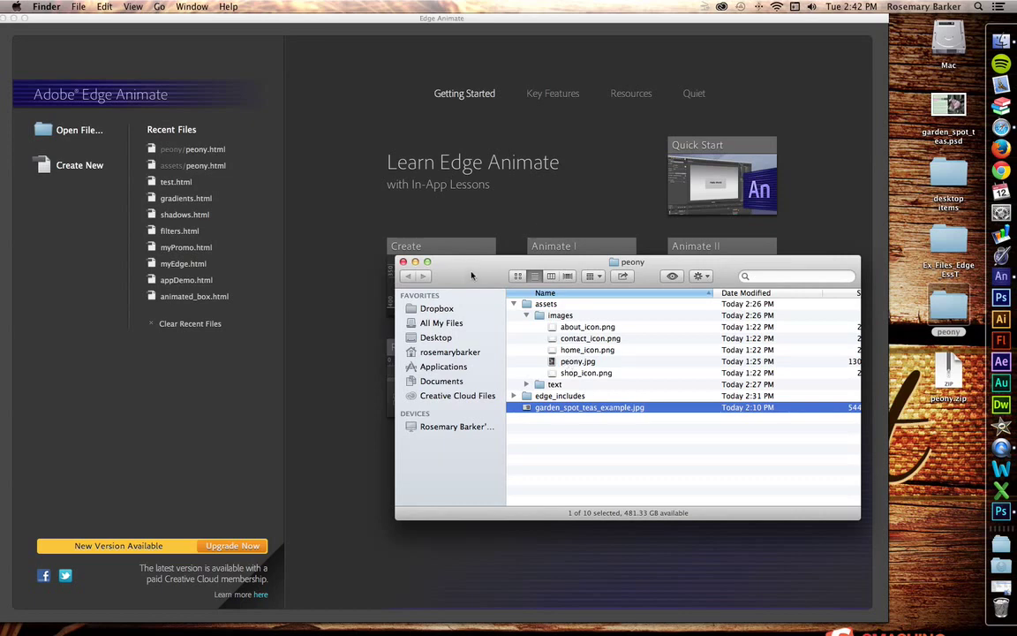
pyautogui.moveTo(471, 276); pyautogui.dragTo(472, 268)
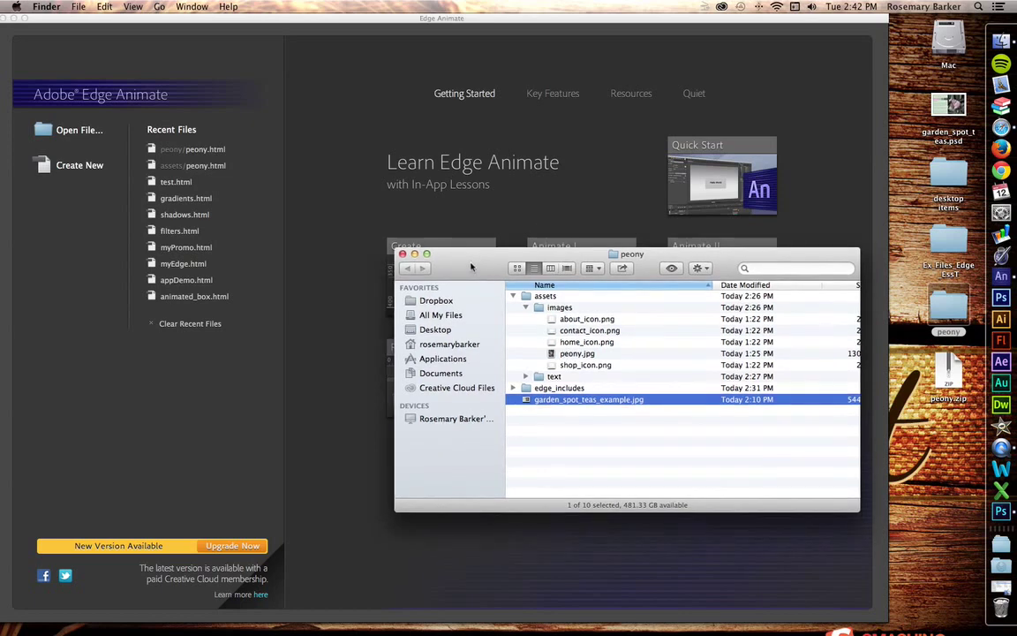
pyautogui.press('super+w')
# Step: Switch to Edge Animate and create a new composition
pyautogui.click(135, 413)
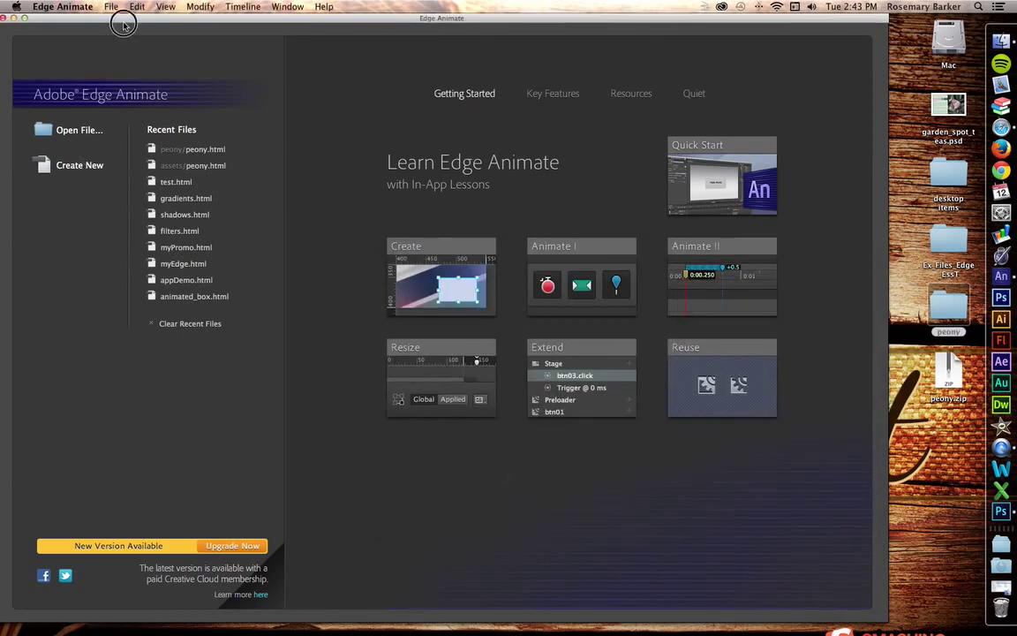
pyautogui.moveTo(113, 28); pyautogui.dragTo(127, 30)
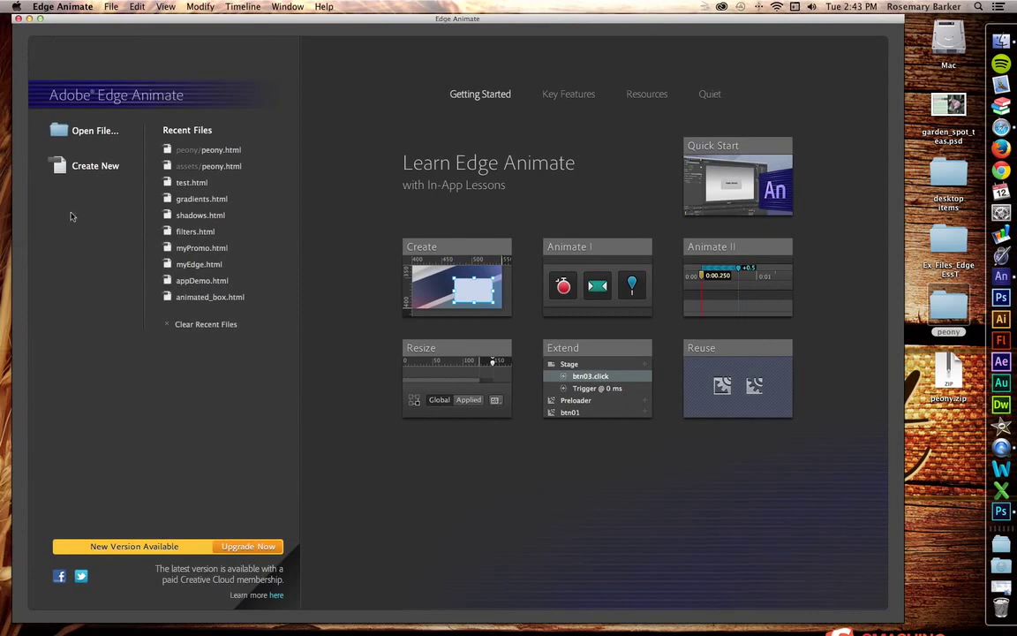
pyautogui.click(83, 167)
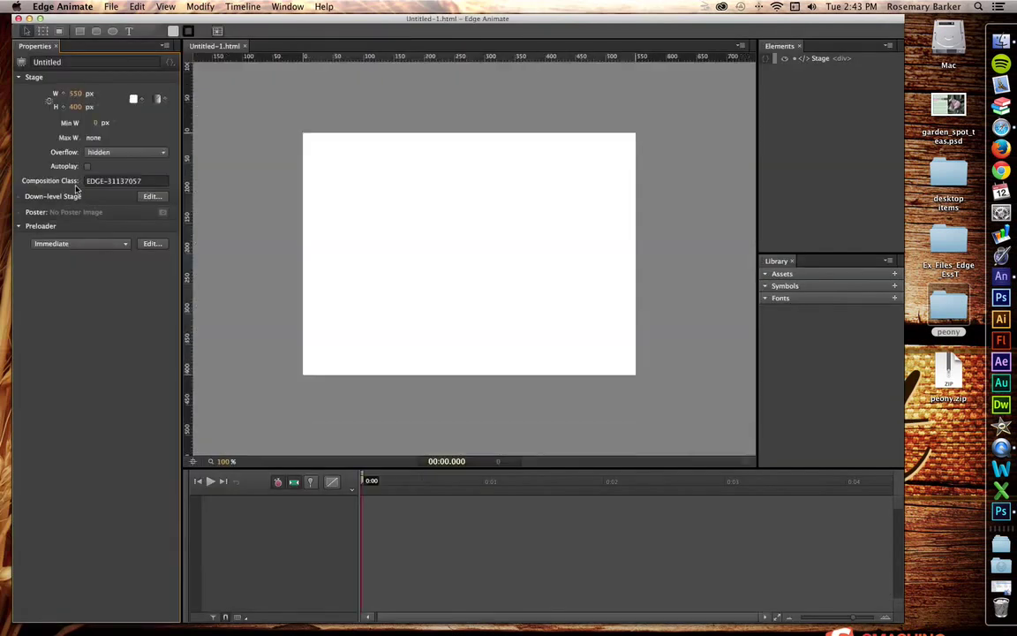
# Step: Set the stage size to 1440 px wide and 900 px high
pyautogui.click(78, 93)
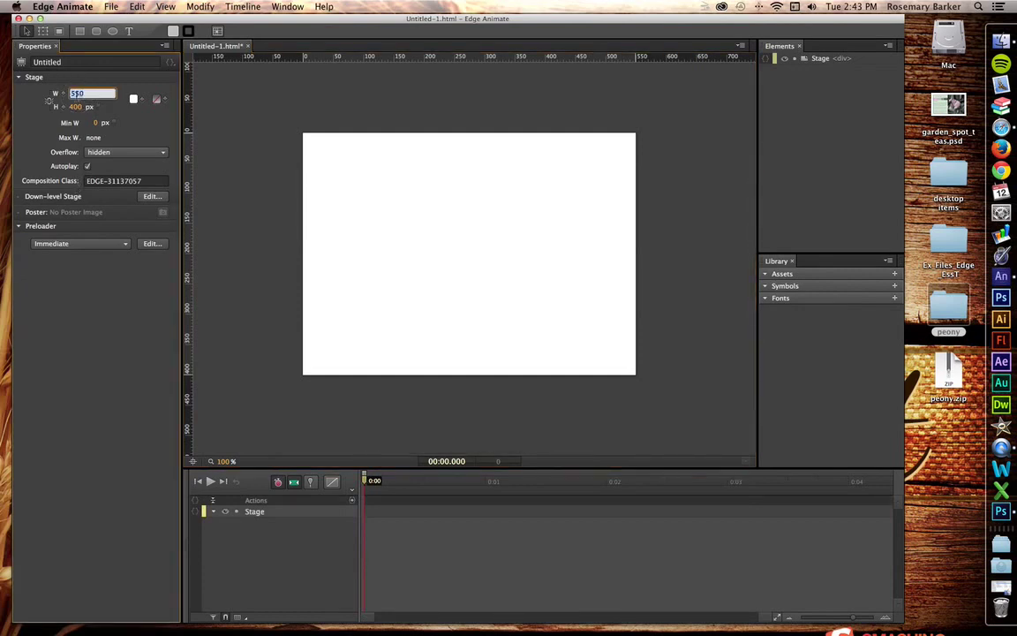
pyautogui.write('1440')
pyautogui.press('Tab')
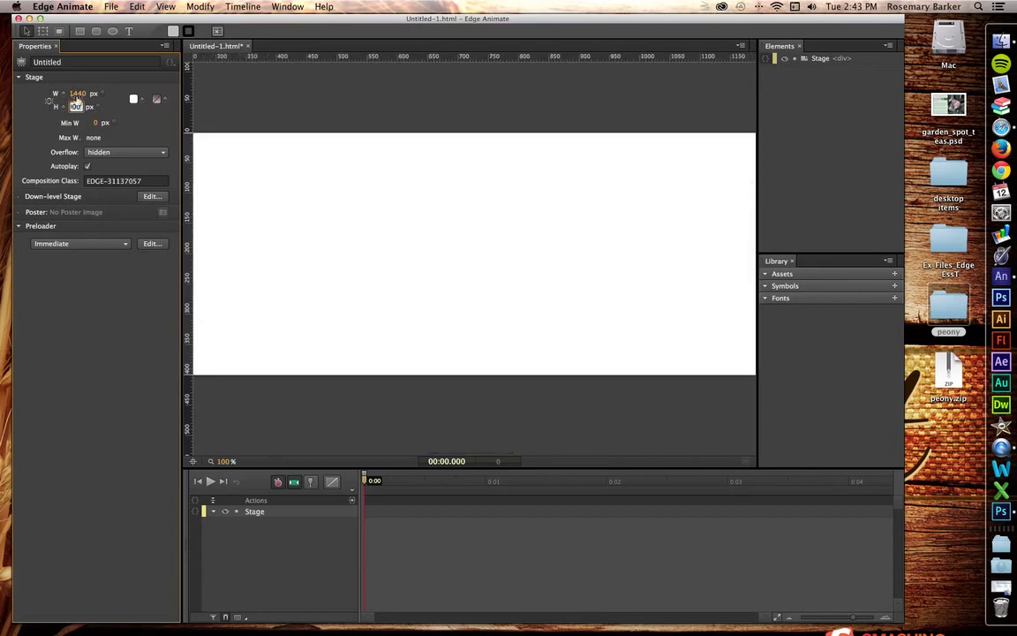
pyautogui.write('900')
pyautogui.press('Return')
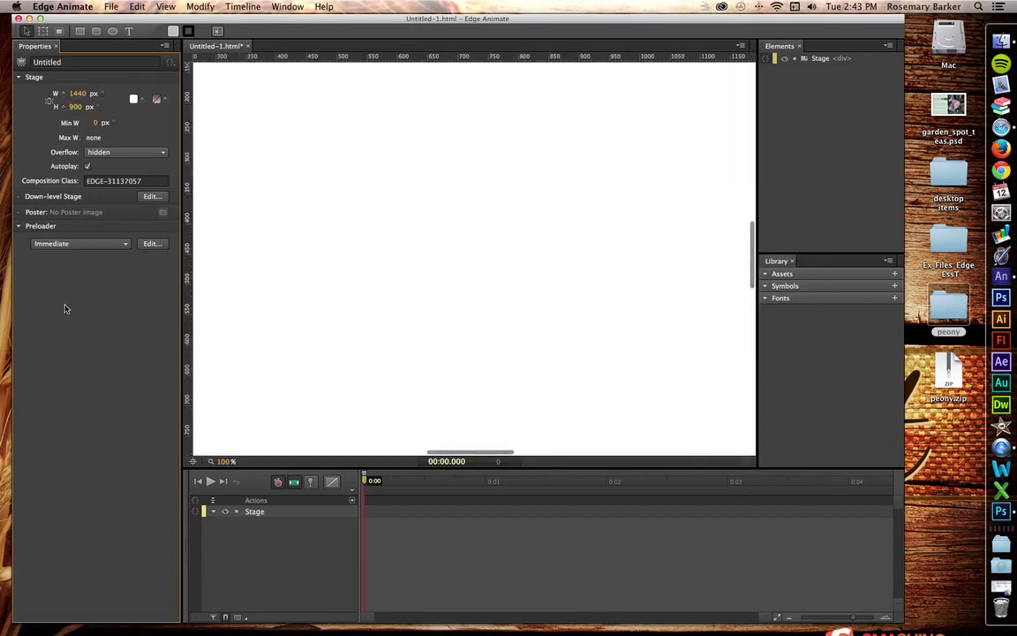
pyautogui.click(226, 461)
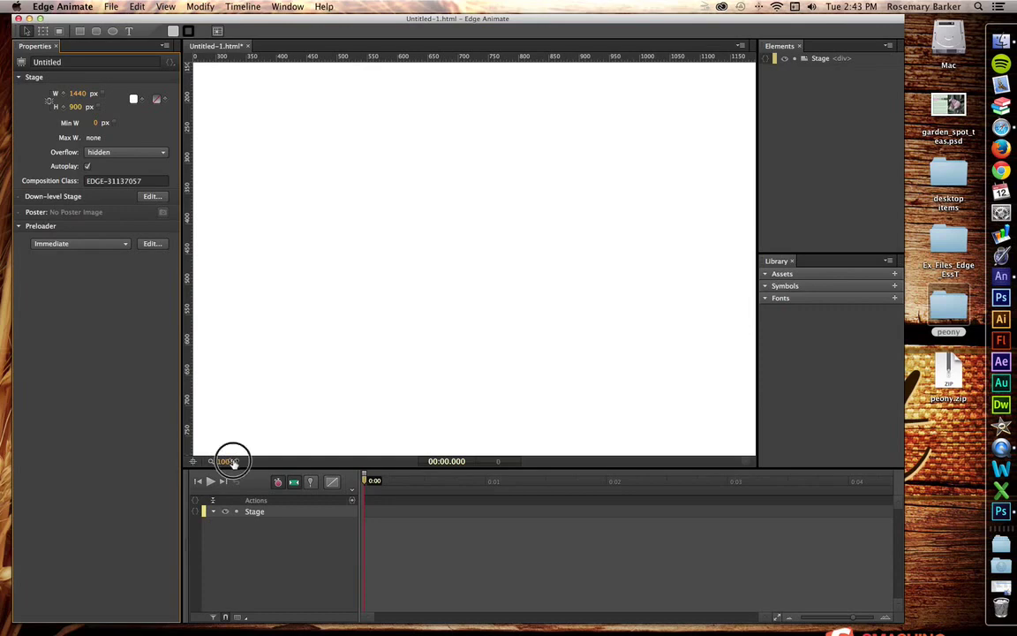
pyautogui.moveTo(227, 461); pyautogui.dragTo(201, 460)
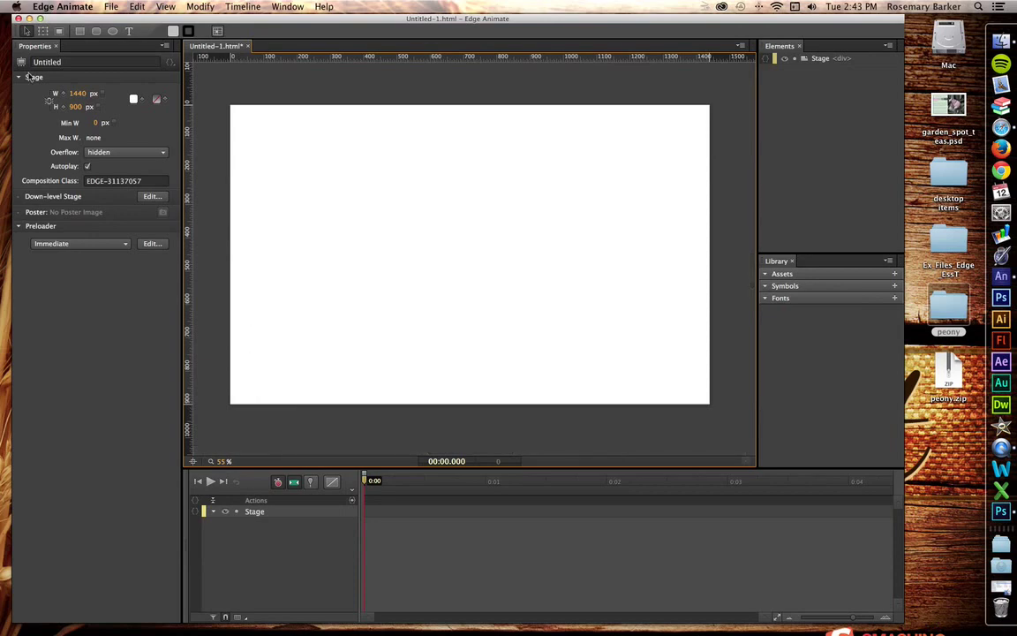
# Step: Save the composition as an HTML file named peony in the peony folder
pyautogui.click(111, 8)
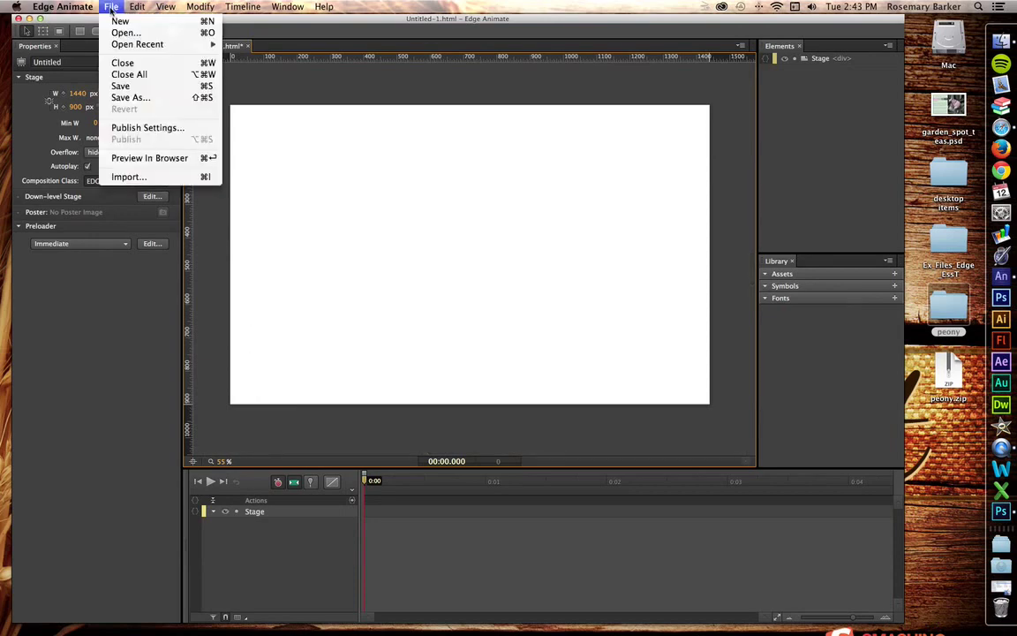
pyautogui.click(123, 87)
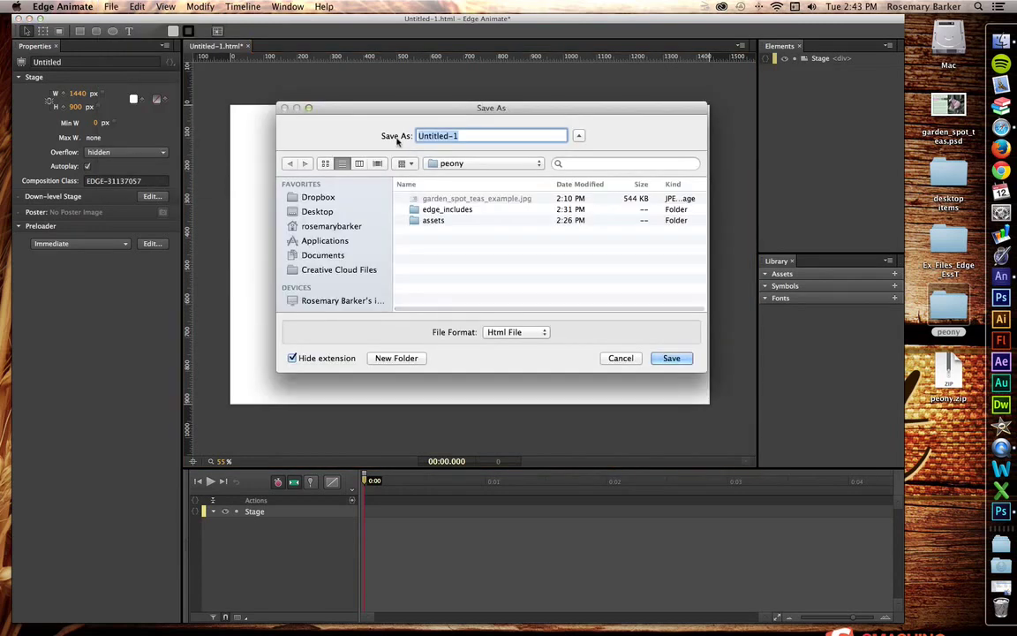
pyautogui.write('peony')
pyautogui.press('BackSpace')
pyautogui.press('BackSpace')
pyautogui.press('BackSpace')
pyautogui.write('o')
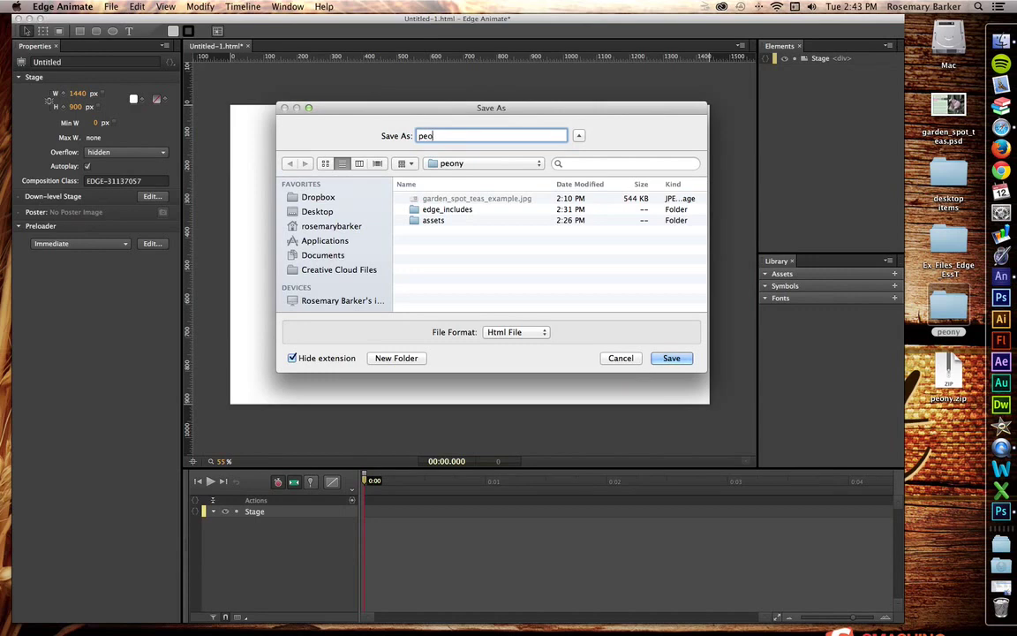
pyautogui.write('ny')
pyautogui.click(671, 358)
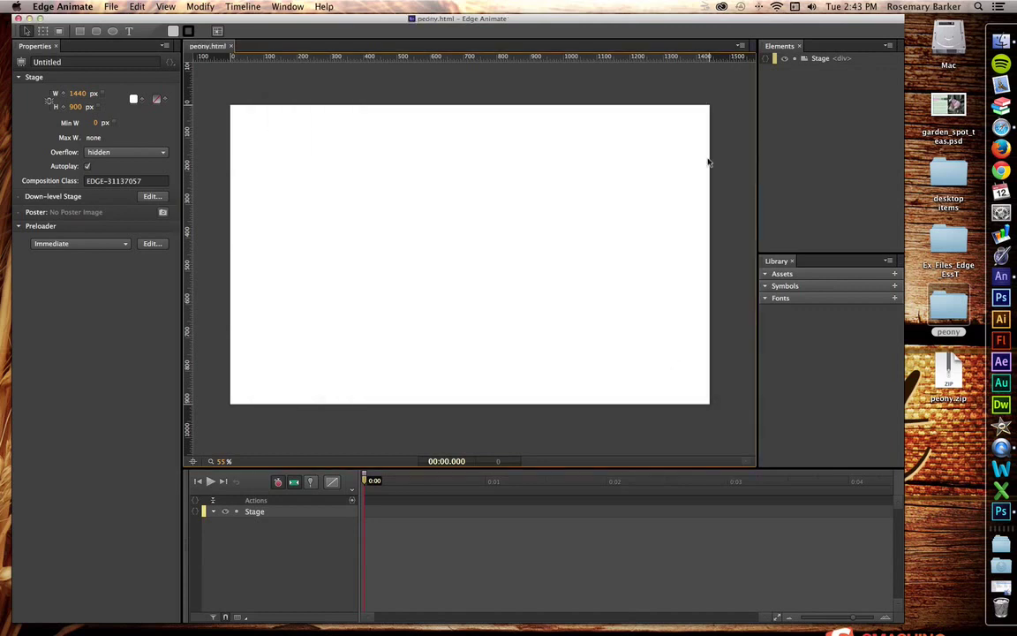
# Step: Open the peony folder on the desktop and examine the saved project's JavaScript, .an and HTML files
pyautogui.click(948, 304)
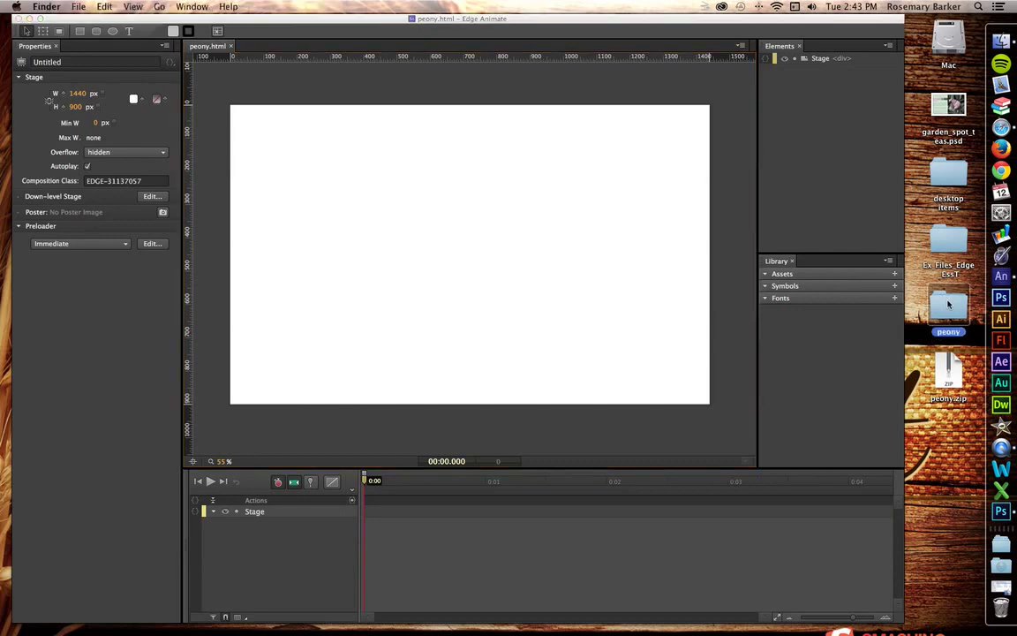
pyautogui.doubleClick(948, 304)
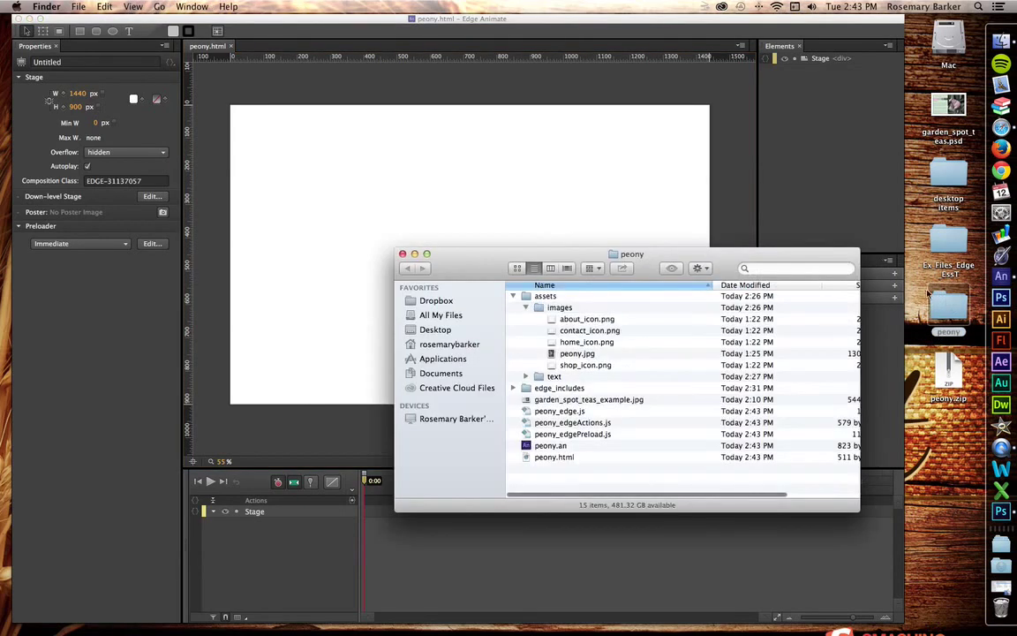
pyautogui.click(514, 297)
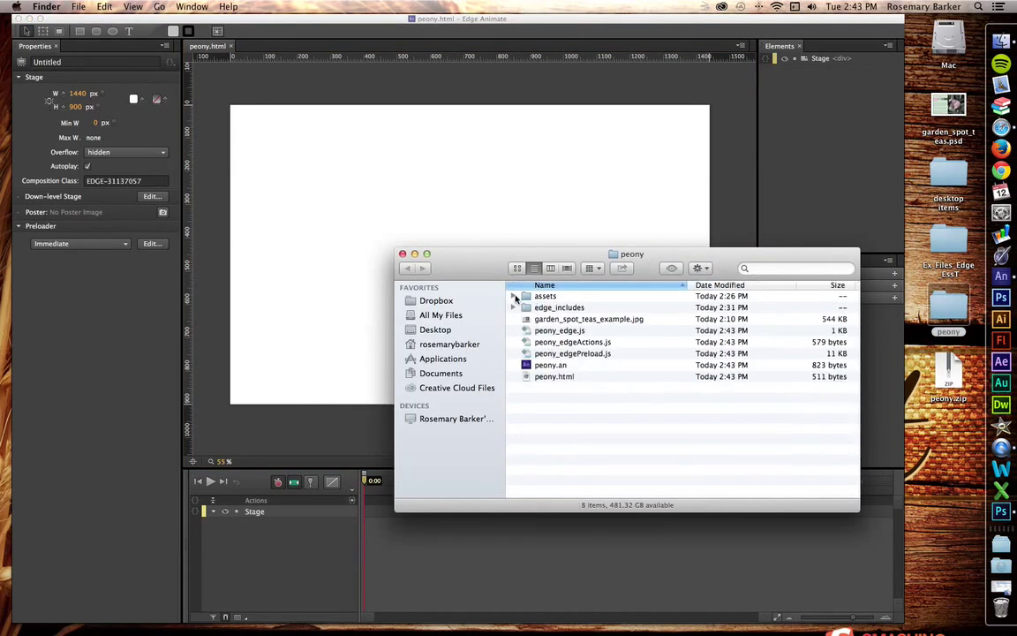
pyautogui.click(549, 331)
pyautogui.click(552, 343)
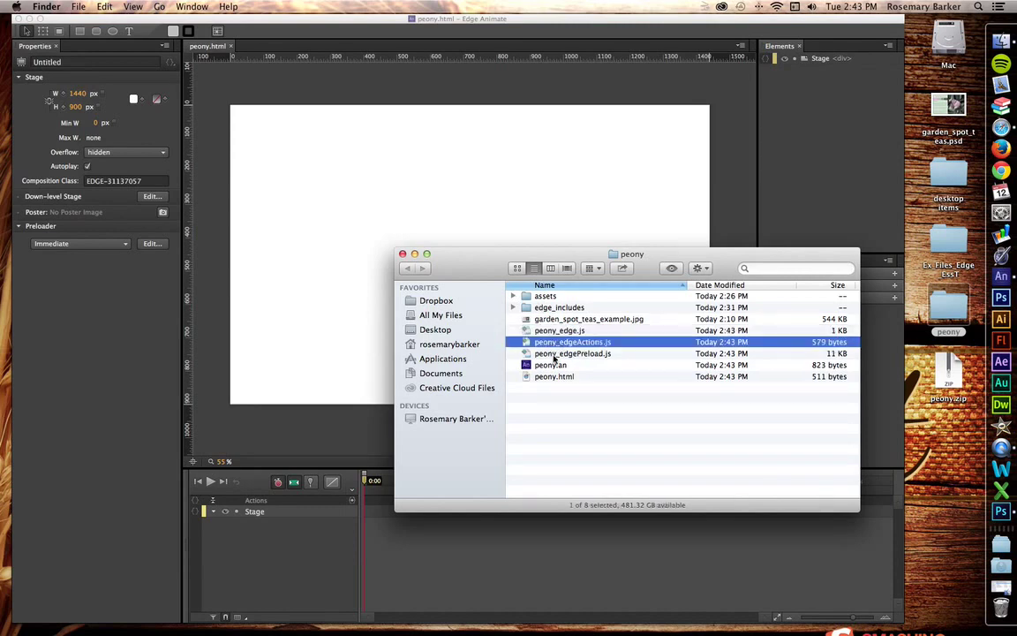
pyautogui.click(554, 354)
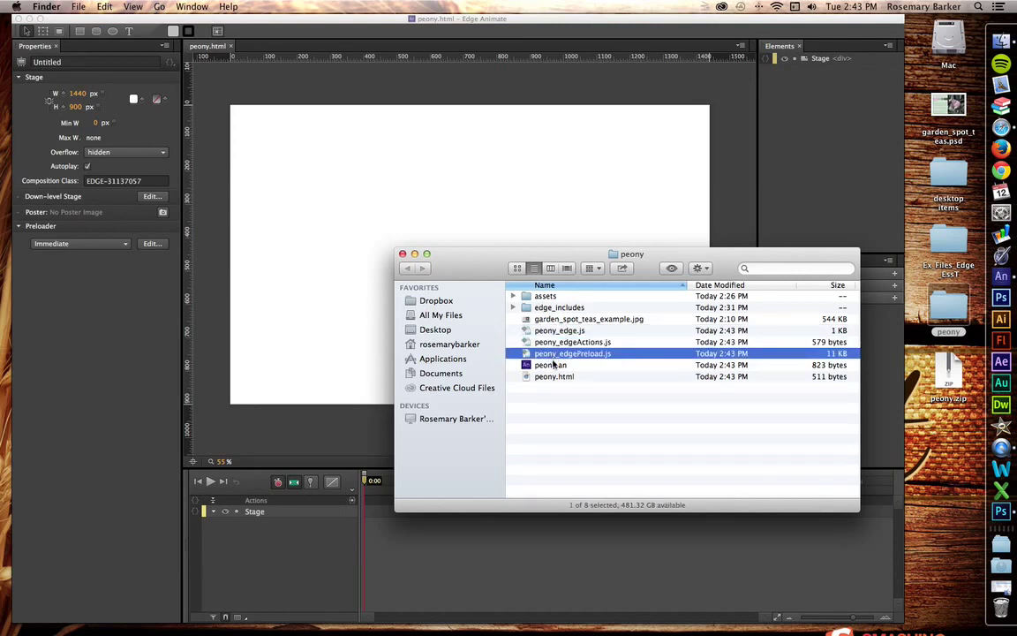
pyautogui.click(549, 364)
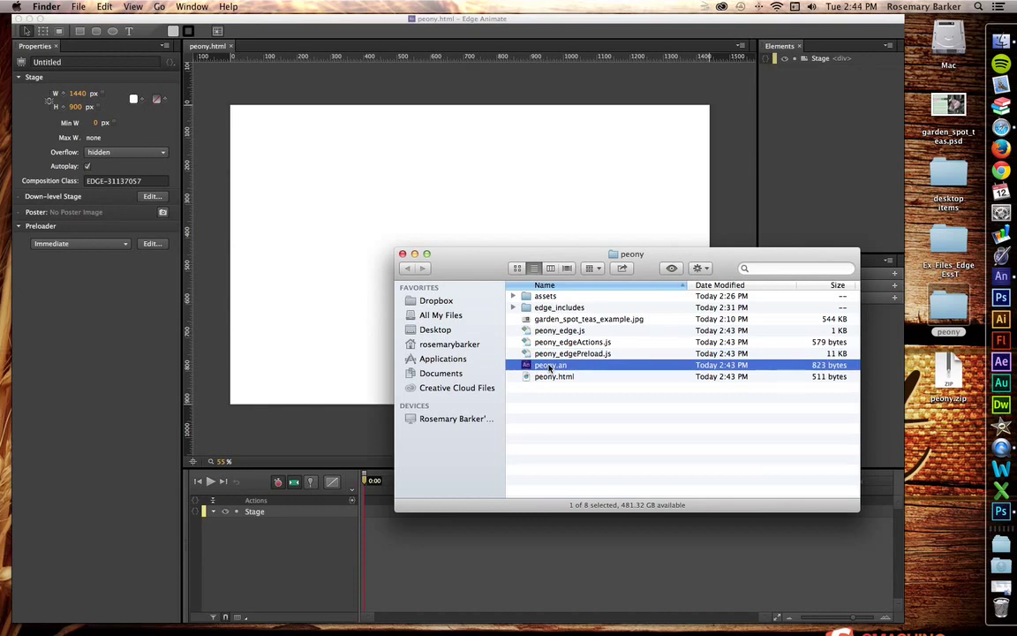
pyautogui.click(545, 377)
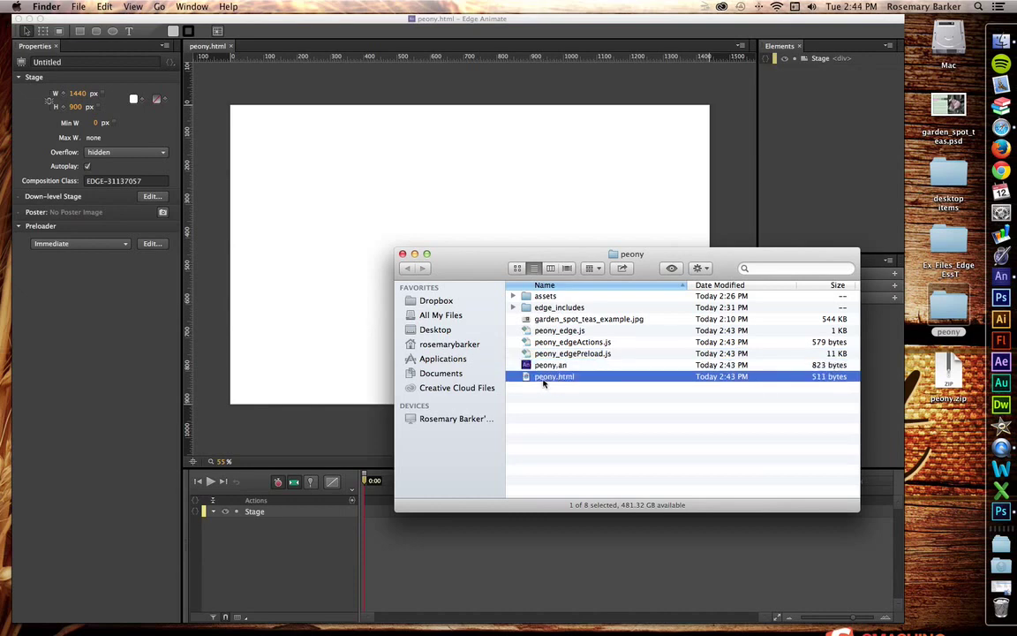
pyautogui.click(403, 255)
# Step: Return to Edge Animate and import shop_icon.png, peony.jpg, home_icon.png, contact_icon.png and about_icon.png from the images folder
pyautogui.click(280, 21)
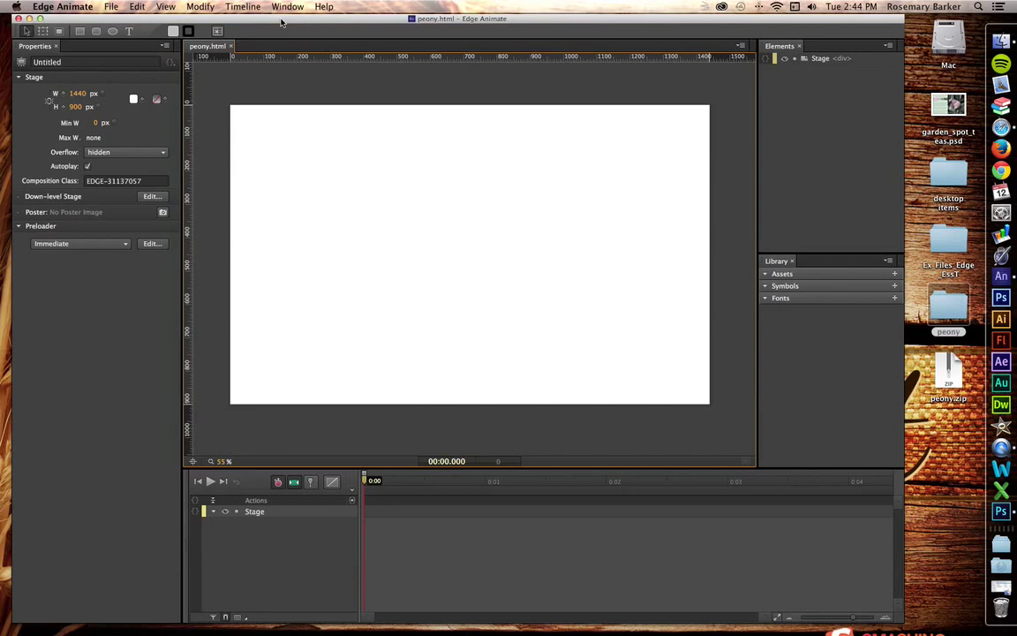
pyautogui.click(111, 7)
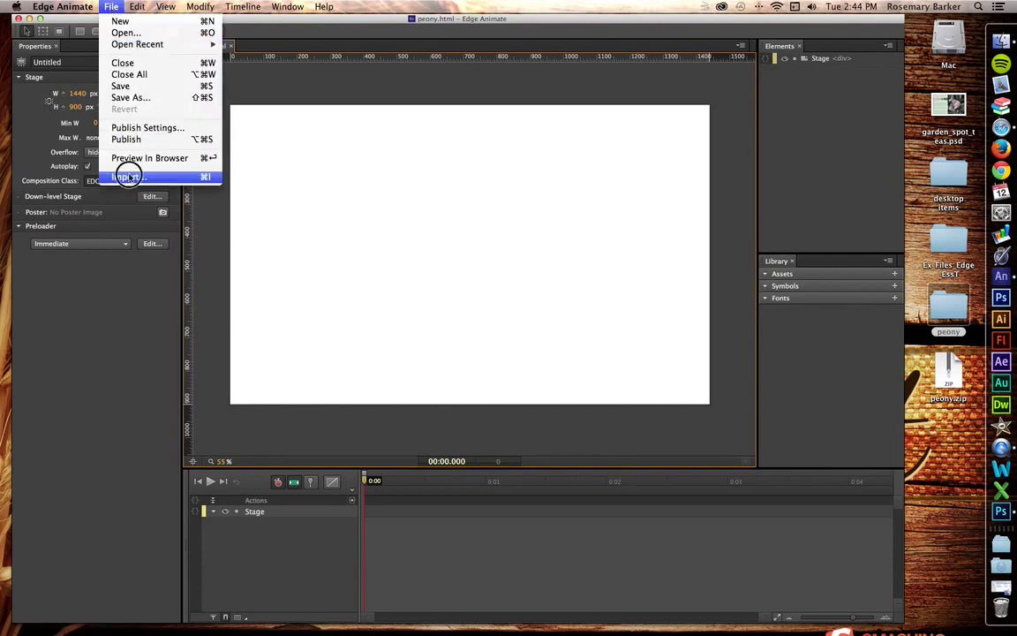
pyautogui.click(130, 177)
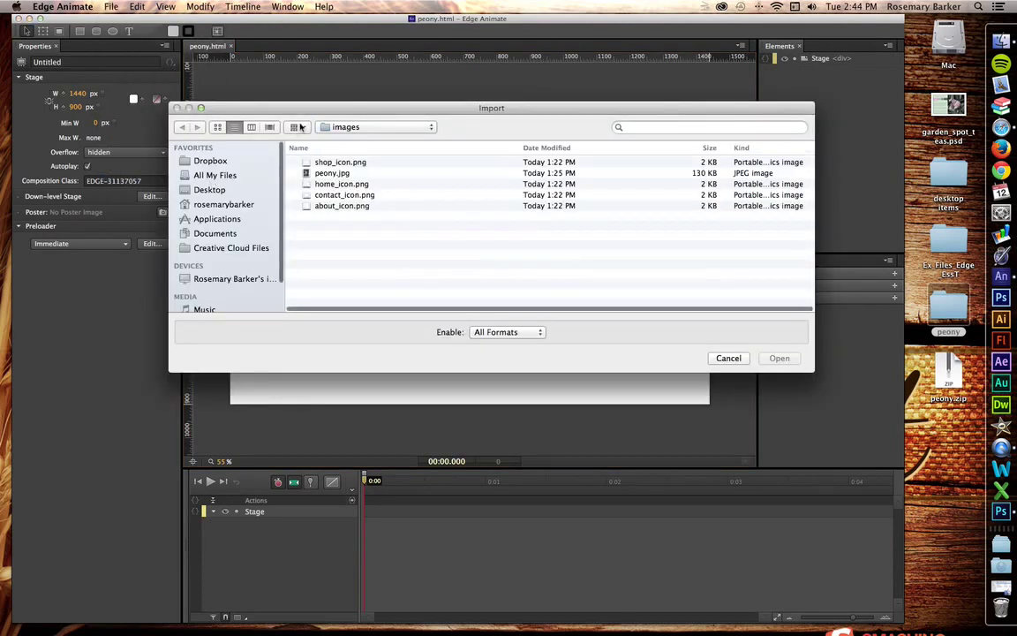
pyautogui.click(336, 162)
pyautogui.keyDown('shift'); pyautogui.click(325, 205); pyautogui.keyUp('shift')
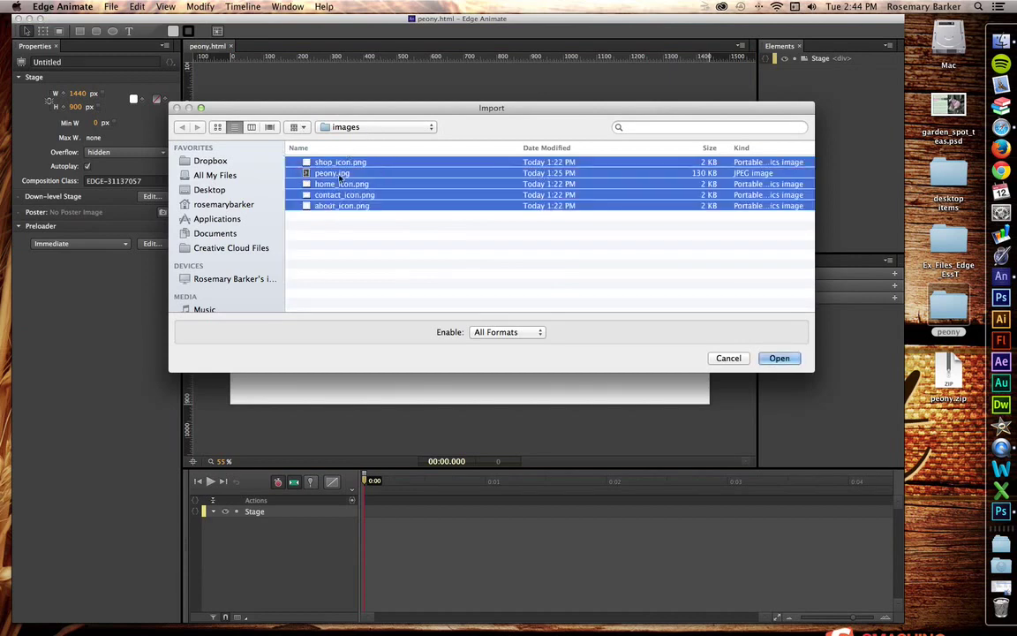
pyautogui.click(779, 358)
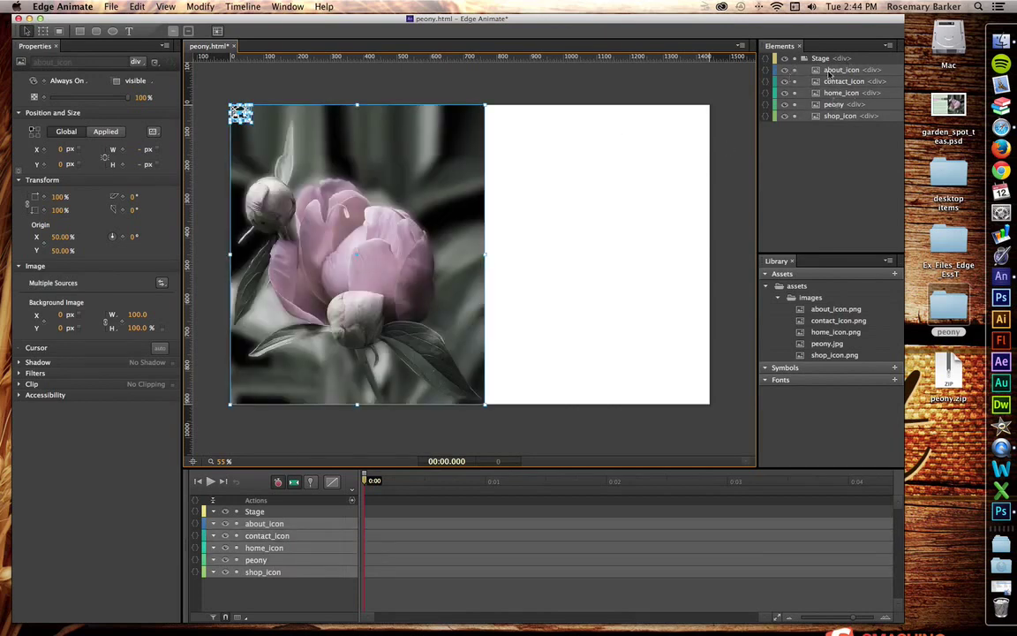
pyautogui.click(816, 178)
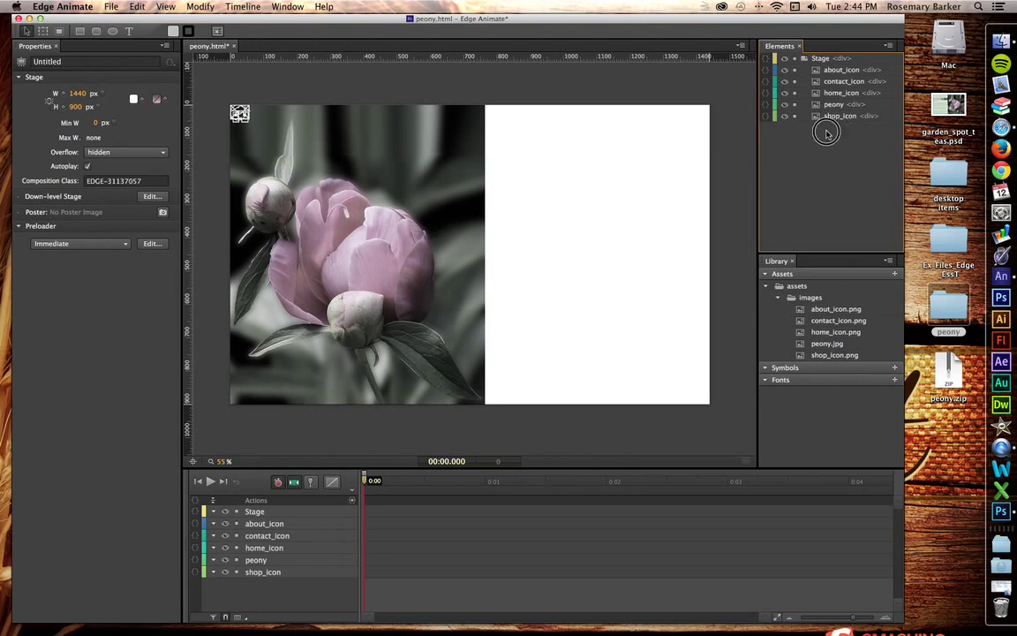
# Step: Move the peony element below shop_icon so it sits at the bottom of the stacking order
pyautogui.moveTo(834, 104); pyautogui.dragTo(831, 127)
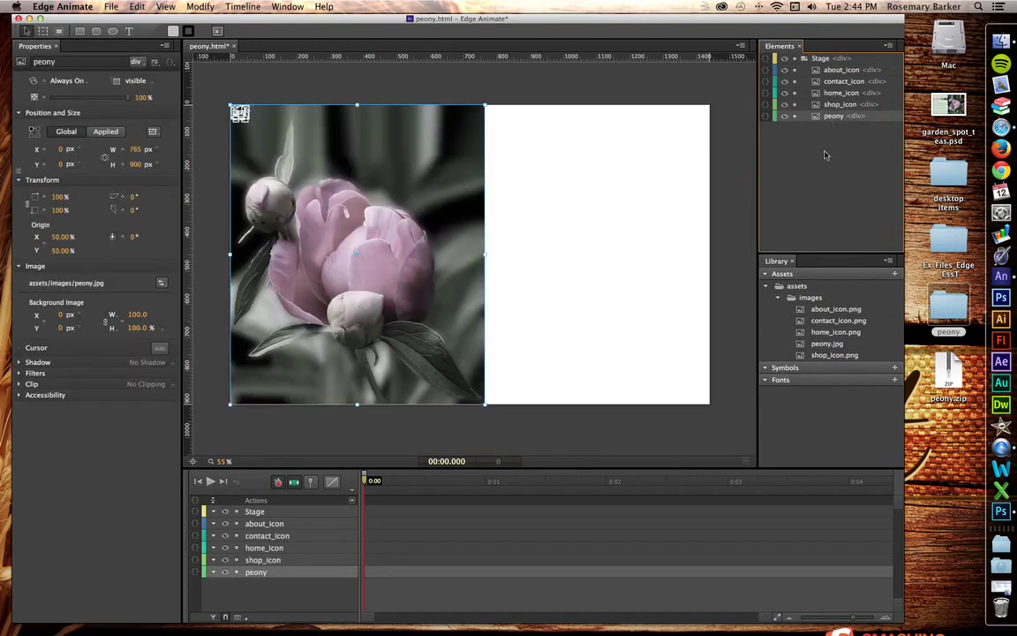
pyautogui.click(745, 140)
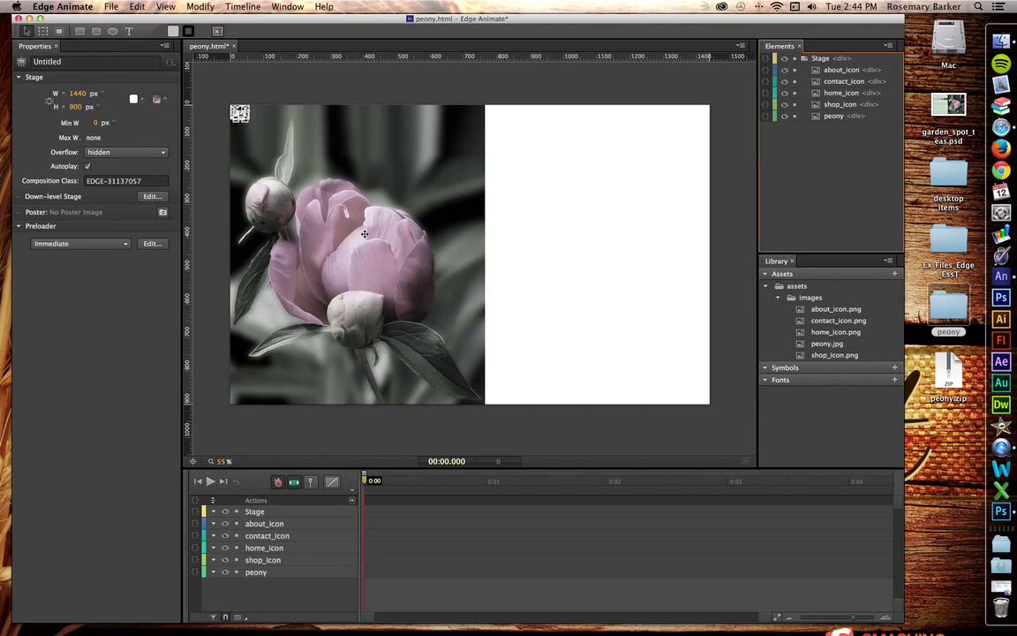
pyautogui.click(816, 163)
# Step: Move the peony image flush against the stage's right edge and save the composition
pyautogui.click(396, 221)
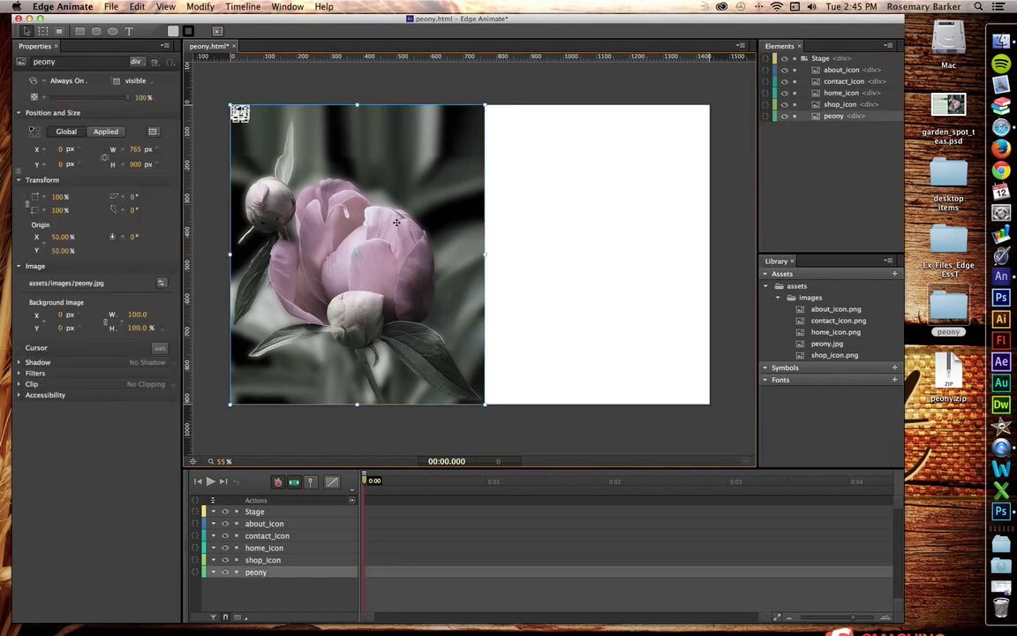
pyautogui.moveTo(396, 221); pyautogui.dragTo(621, 221)
pyautogui.click(732, 170)
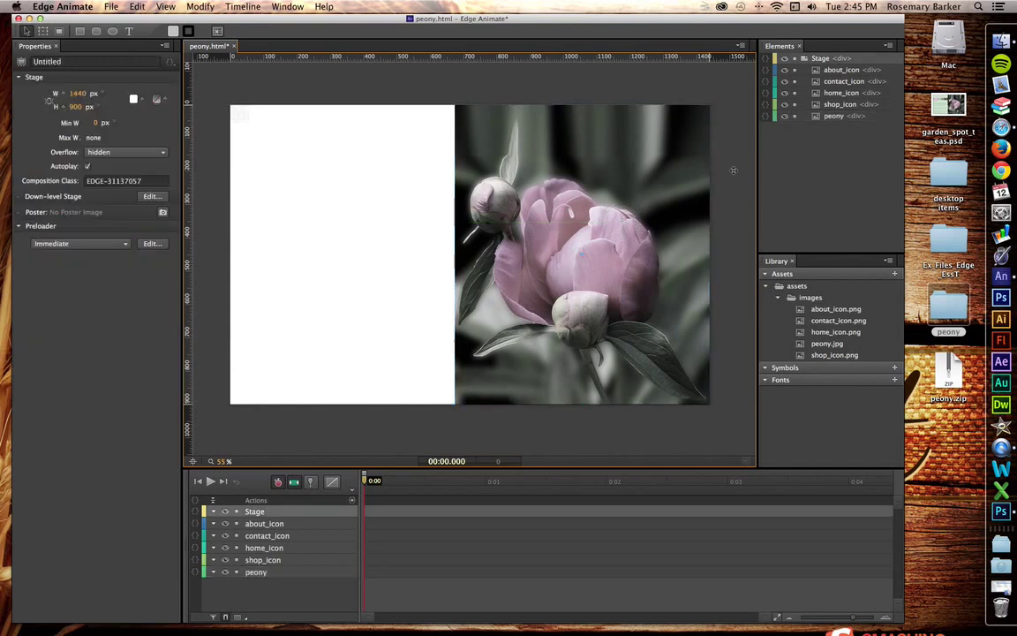
pyautogui.click(636, 217)
pyautogui.click(730, 207)
pyautogui.press('super+s')
# Step: Draw a rectangle about 673 x 900 px over the empty white area beside the peony image and save the composition
pyautogui.click(80, 31)
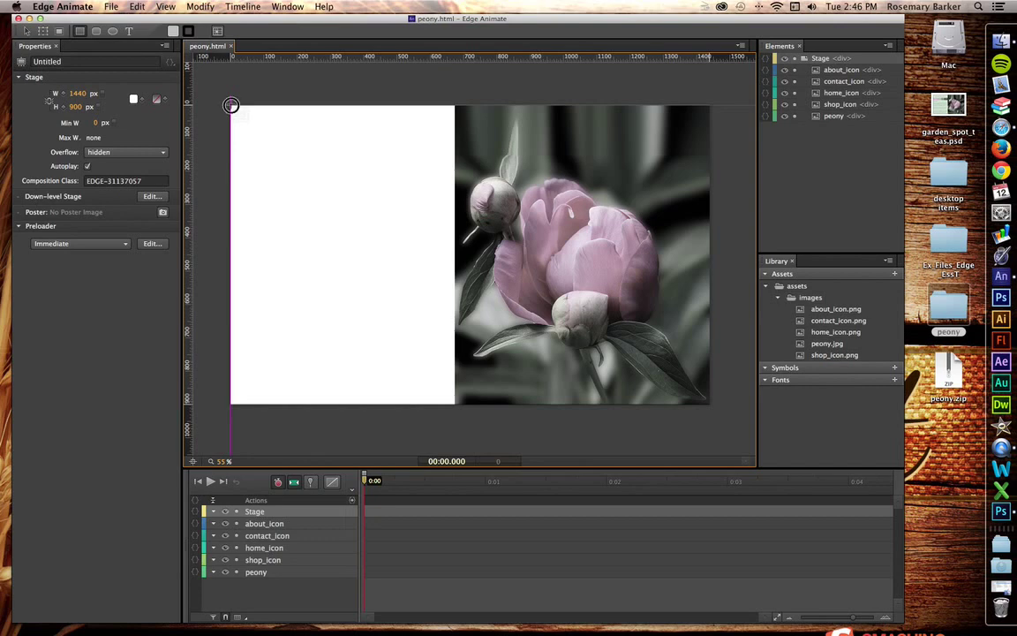
pyautogui.moveTo(232, 104)
pyautogui.mouseDown()
pyautogui.moveTo(372, 251)
pyautogui.moveTo(428, 338)
pyautogui.moveTo(454, 405)
pyautogui.mouseUp()
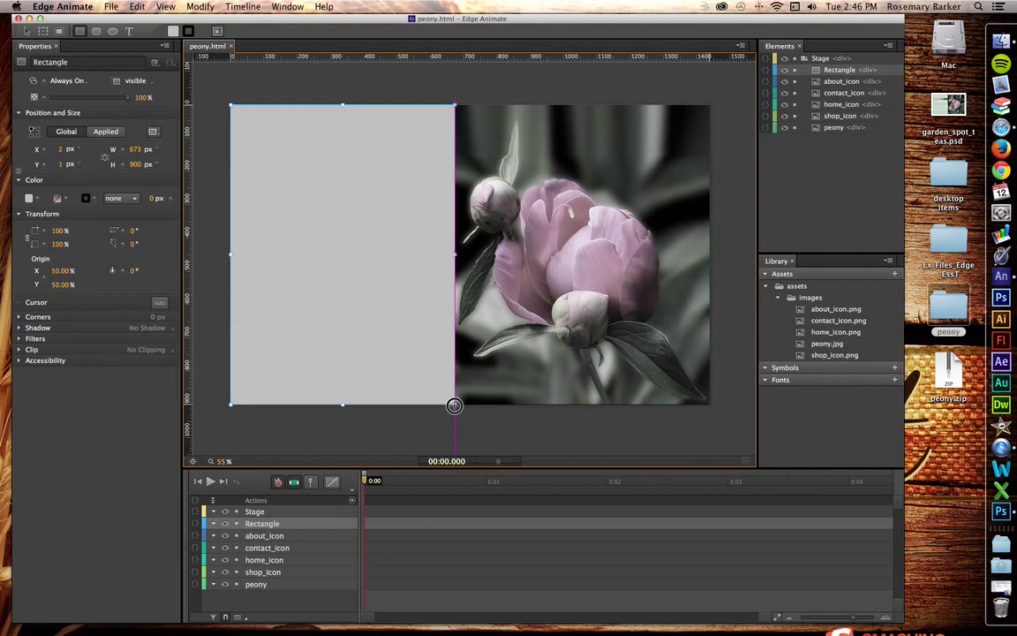
pyautogui.moveTo(453, 405); pyautogui.dragTo(455, 405)
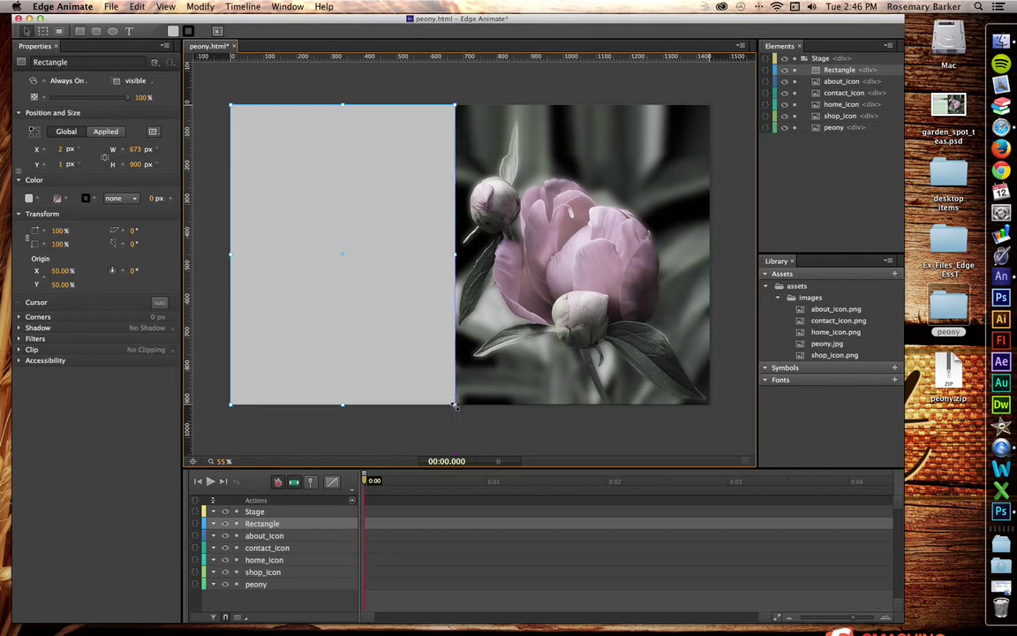
pyautogui.press('super+s')
# Step: Preview the composition in the browser to check the rectangle's edges, and return to Edge Animate
pyautogui.click(109, 7)
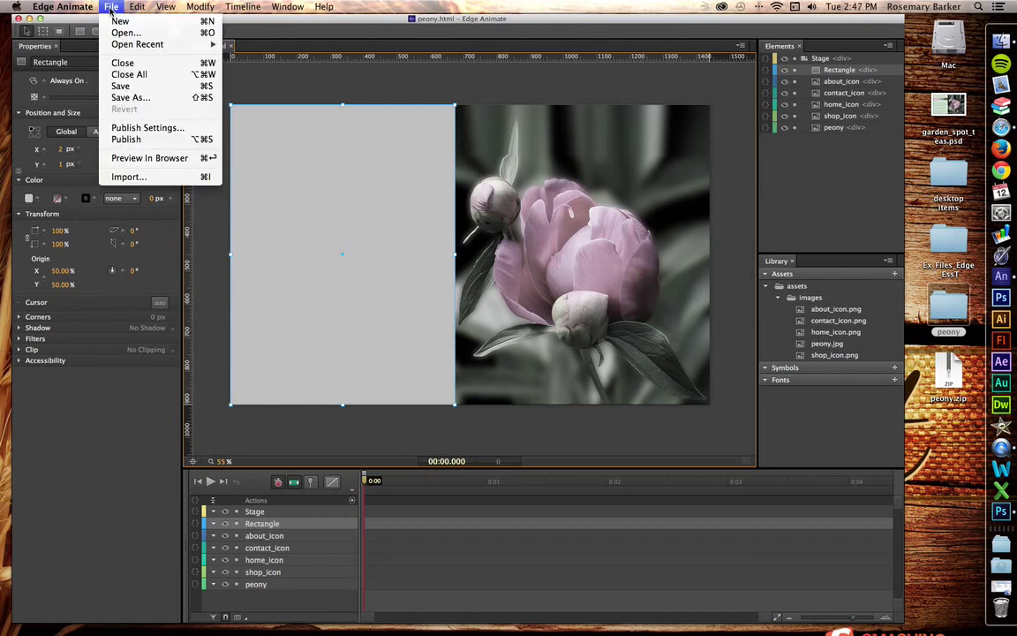
pyautogui.click(136, 158)
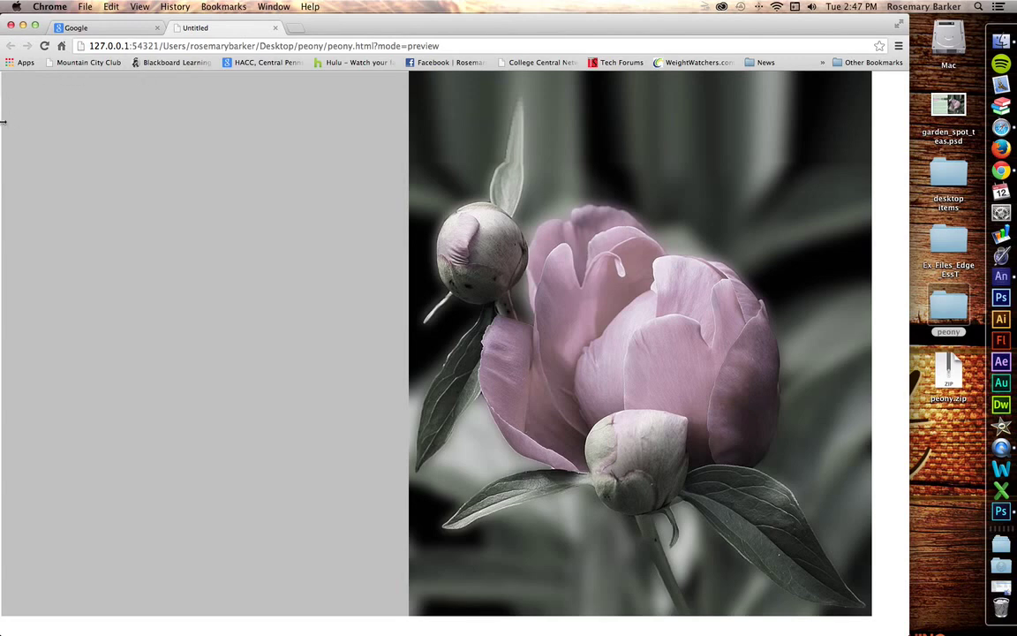
pyautogui.moveTo(332, 22); pyautogui.dragTo(0, 27)
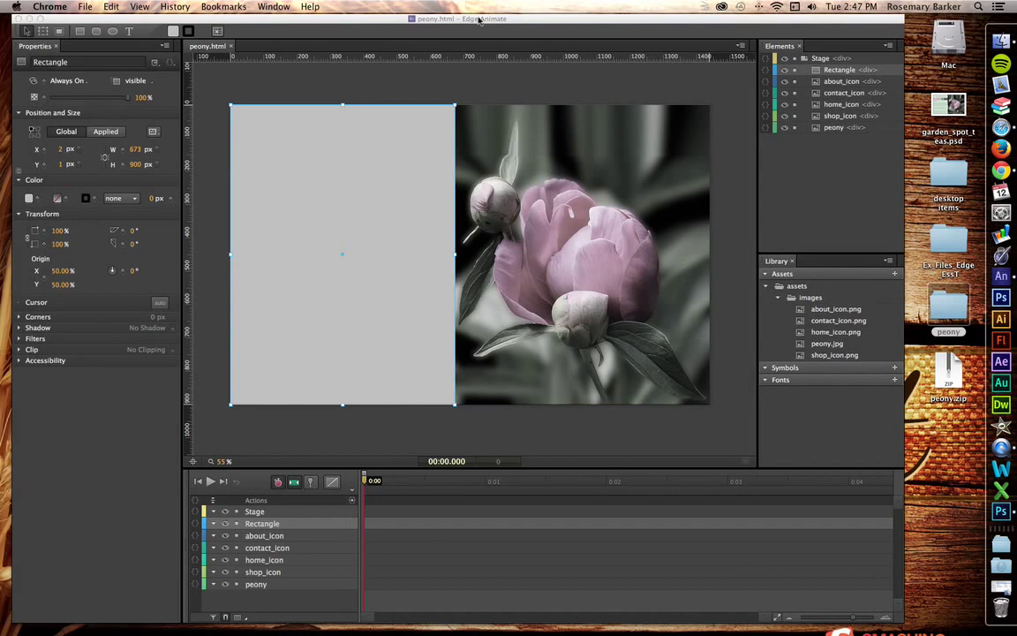
pyautogui.click(377, 72)
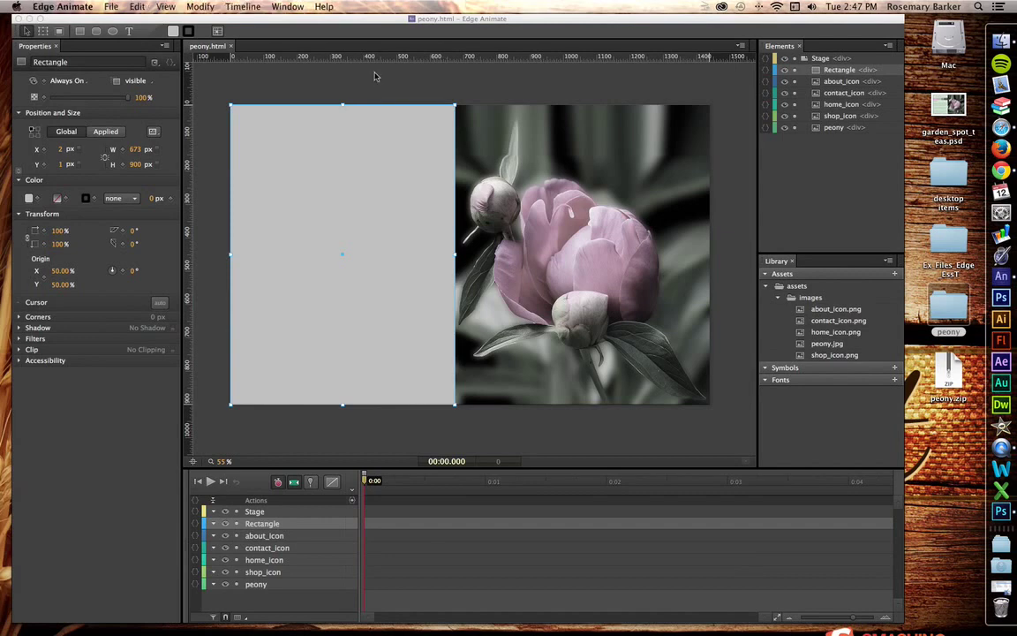
# Step: Set the rectangle's X and Y position to 0 px
pyautogui.click(341, 105)
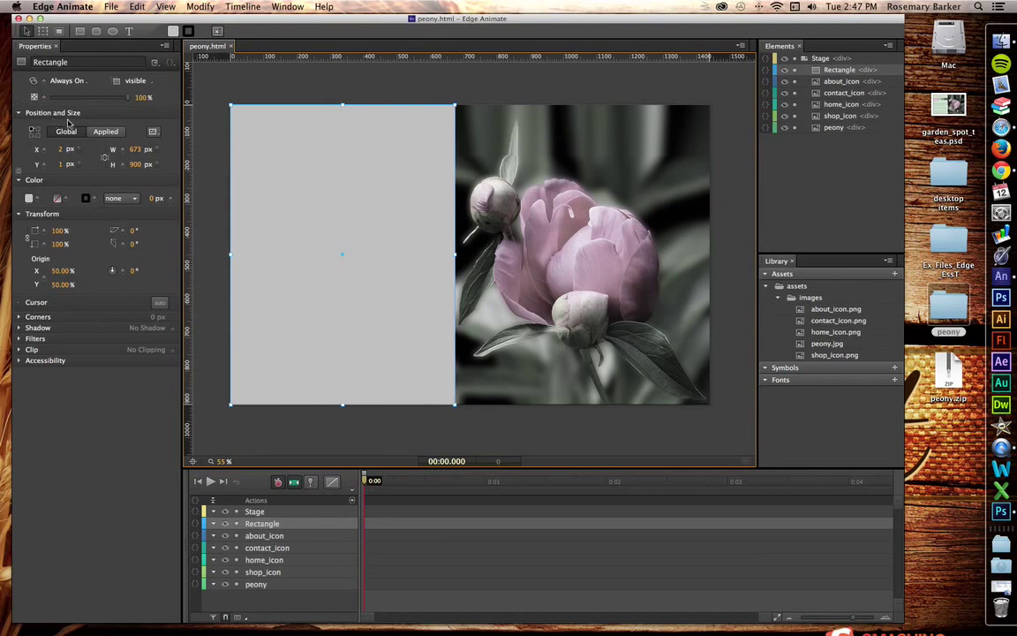
pyautogui.click(62, 148)
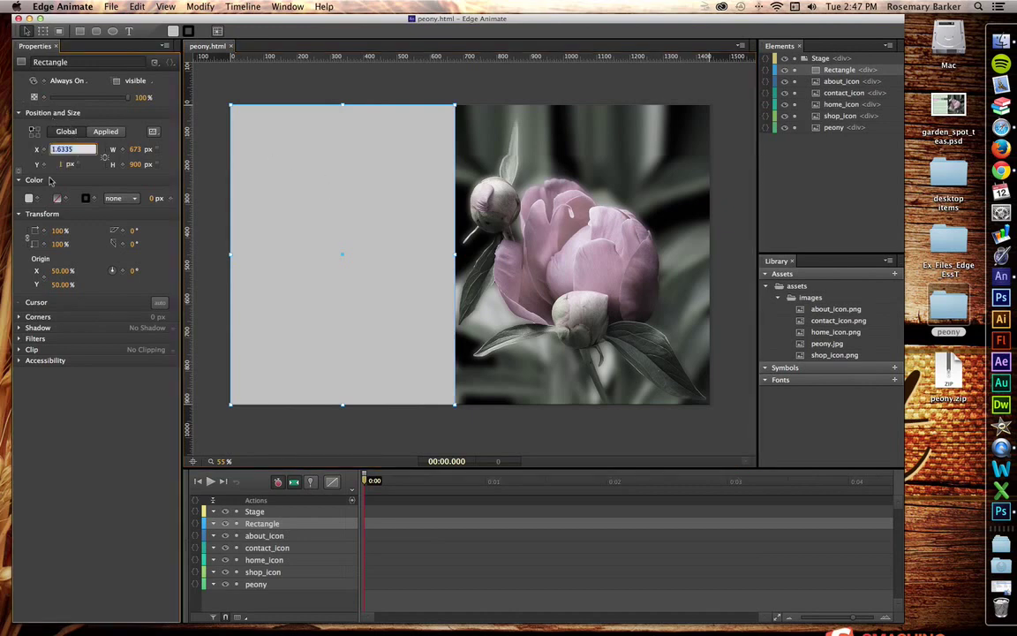
pyautogui.write('0')
pyautogui.press('Return')
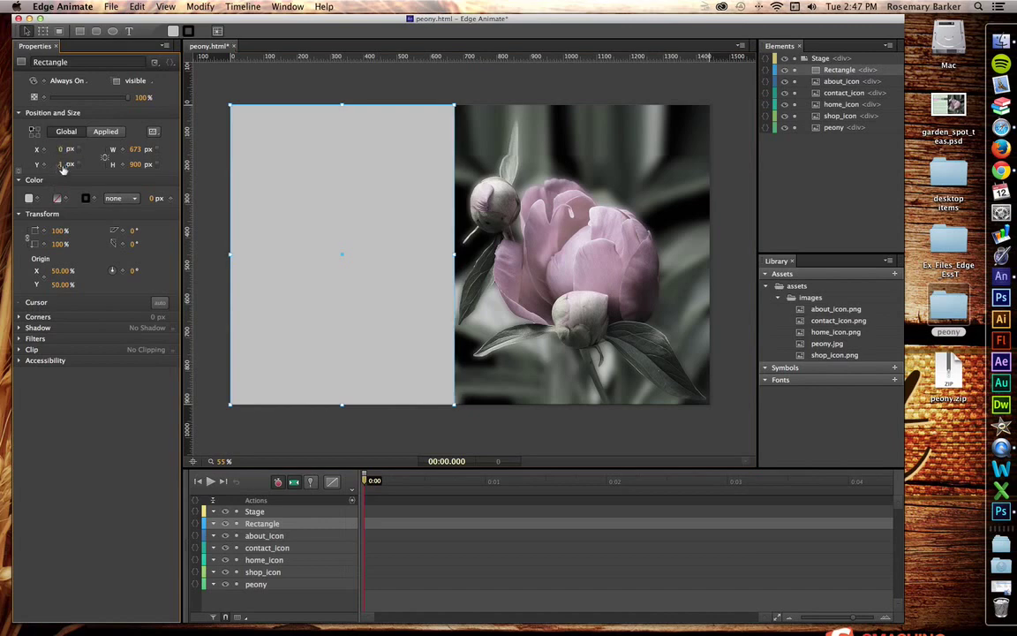
pyautogui.click(62, 166)
pyautogui.write('0')
pyautogui.press('Return')
pyautogui.click(310, 88)
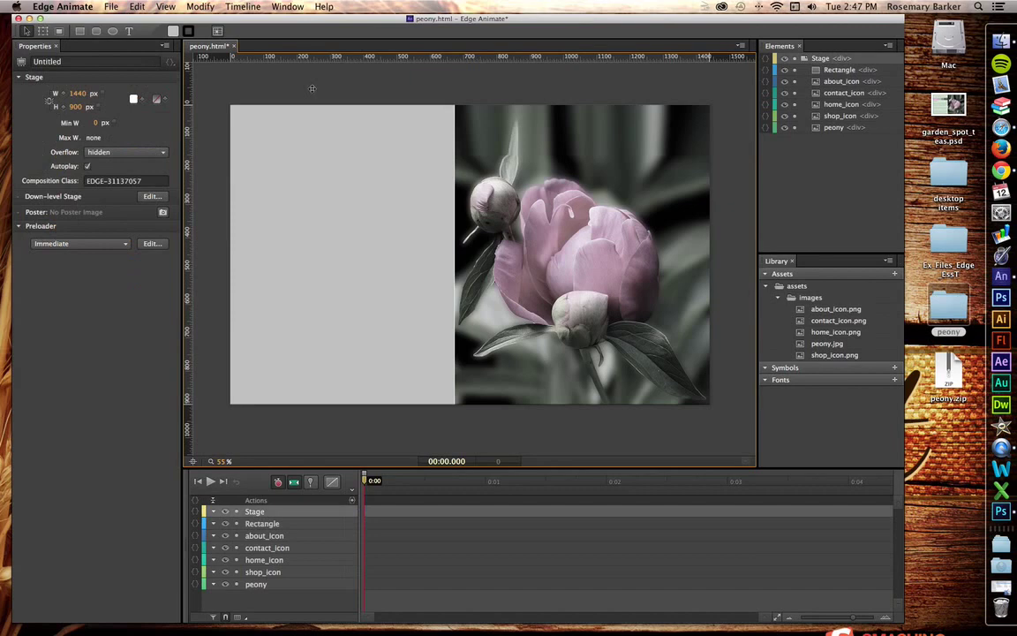
# Step: Set the rectangle's width to 675 px
pyautogui.click(295, 184)
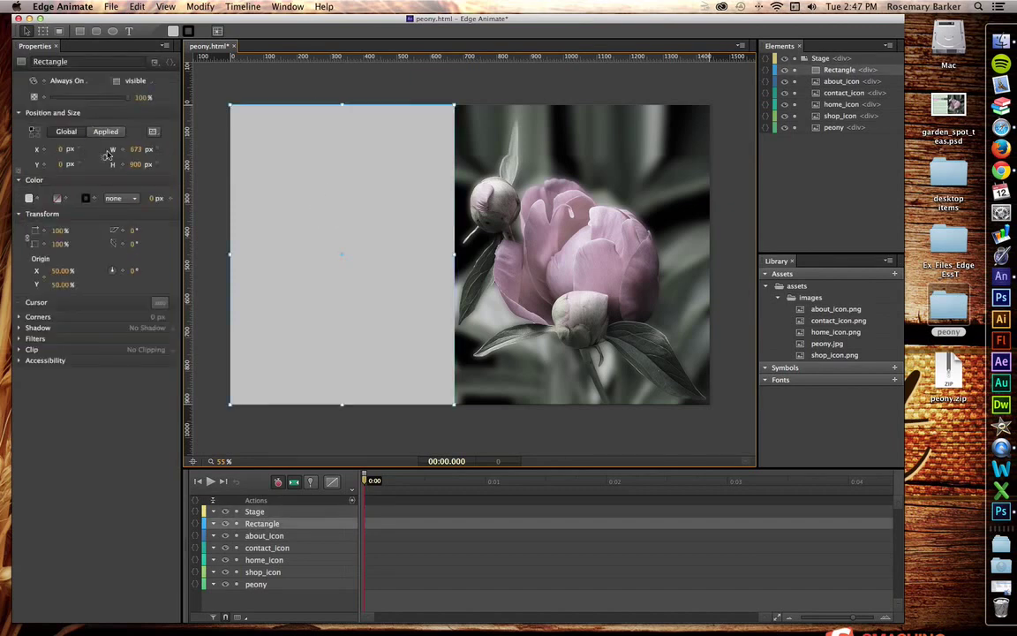
pyautogui.click(135, 150)
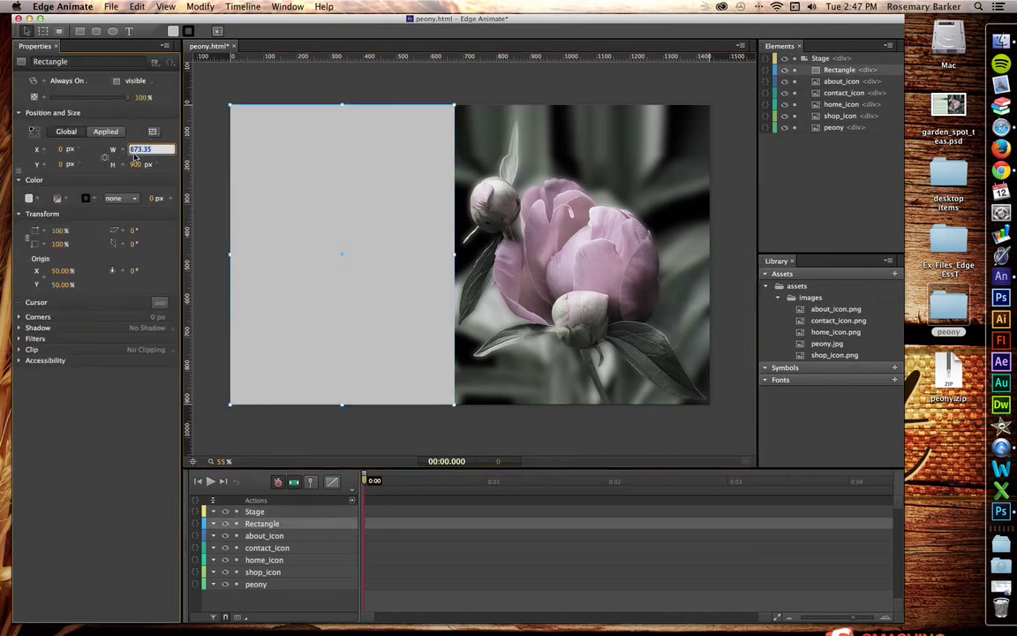
pyautogui.write('675')
pyautogui.click(261, 86)
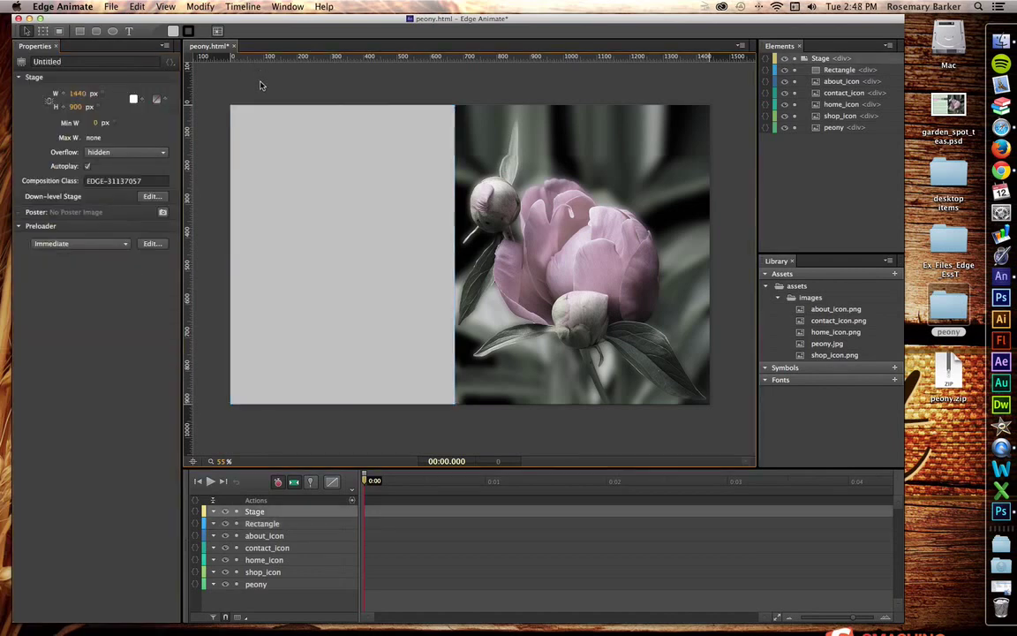
# Step: Preview the composition in Chrome again to check the adjusted rectangle, and switch back to Edge Animate
pyautogui.press('super+Return')
pyautogui.moveTo(0, 50); pyautogui.dragTo(409, 75)
pyautogui.press('super+w')
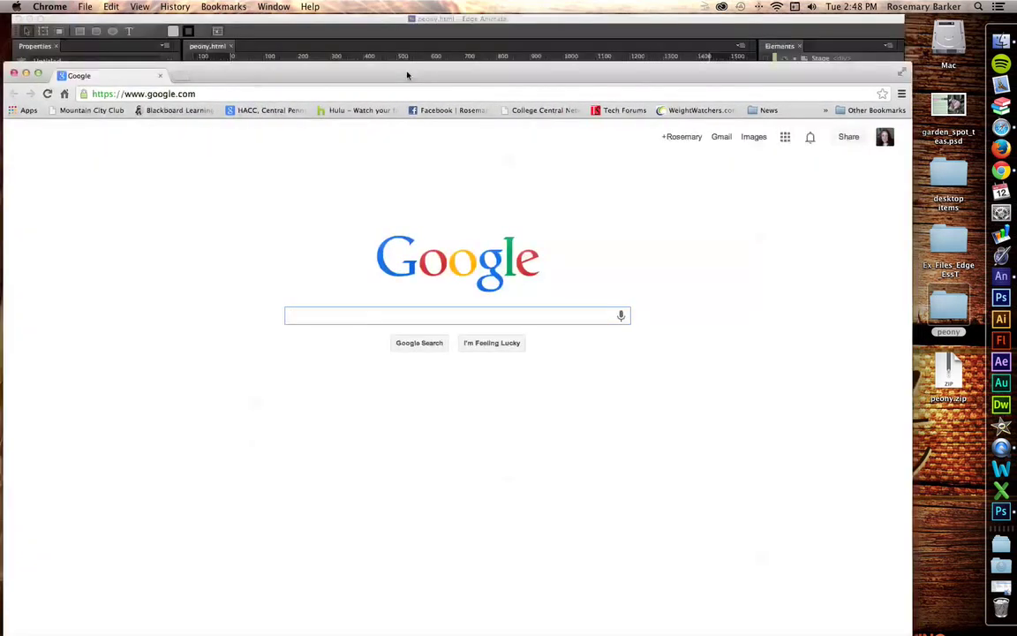
pyautogui.press('super+h')
pyautogui.click(110, 7)
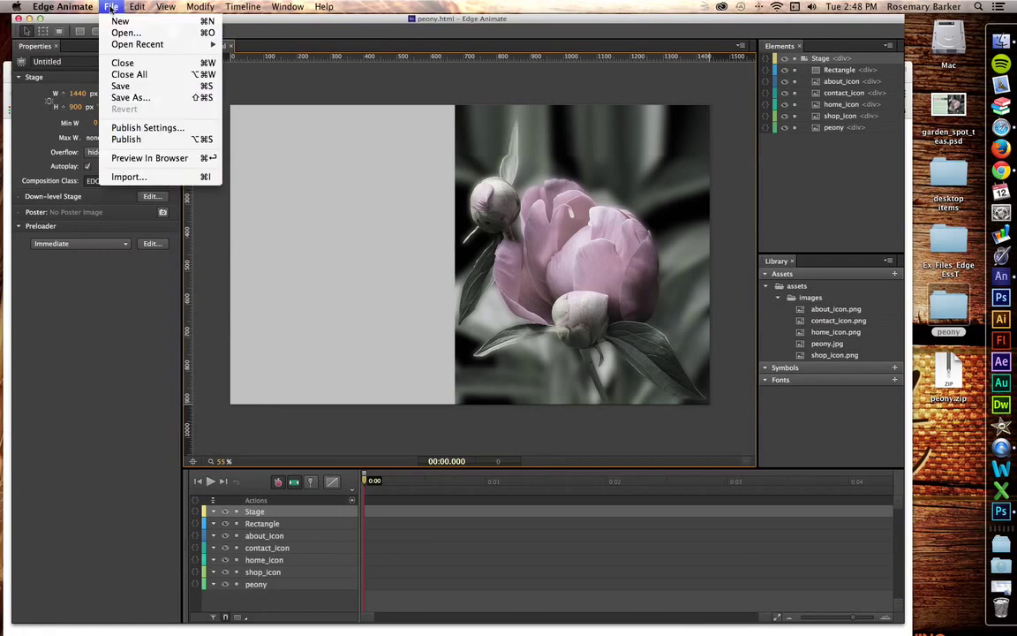
pyautogui.click(150, 158)
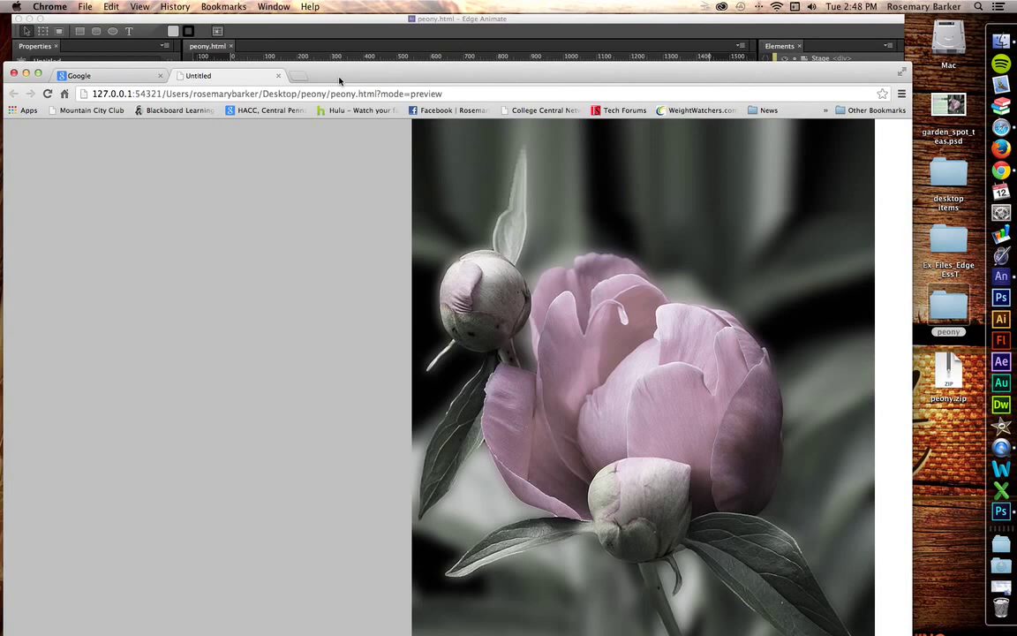
pyautogui.moveTo(339, 81); pyautogui.dragTo(0, 31)
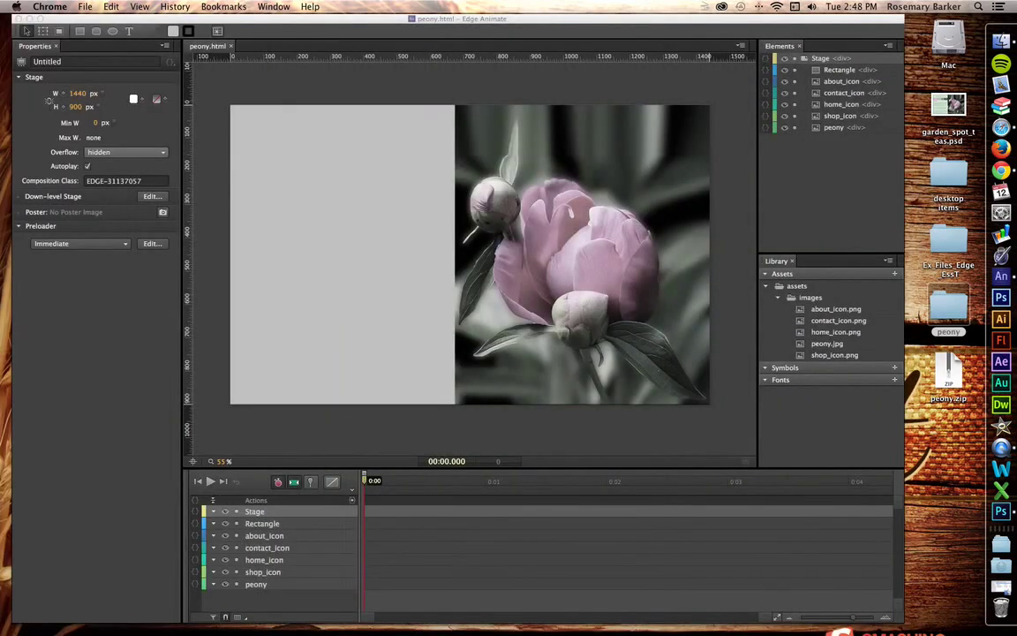
pyautogui.press('super+Tab')
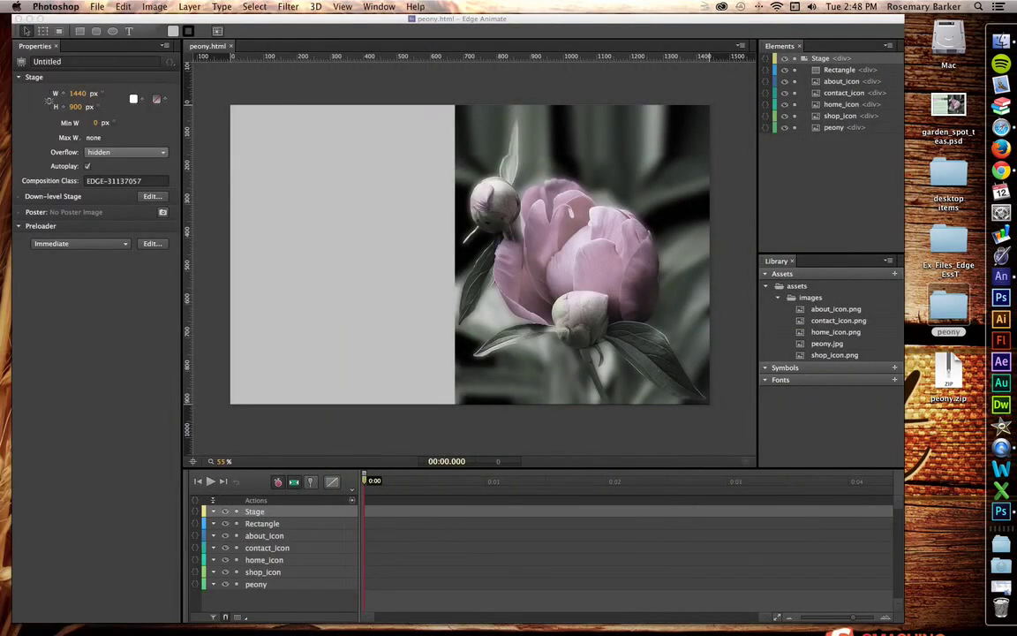
pyautogui.click(209, 335)
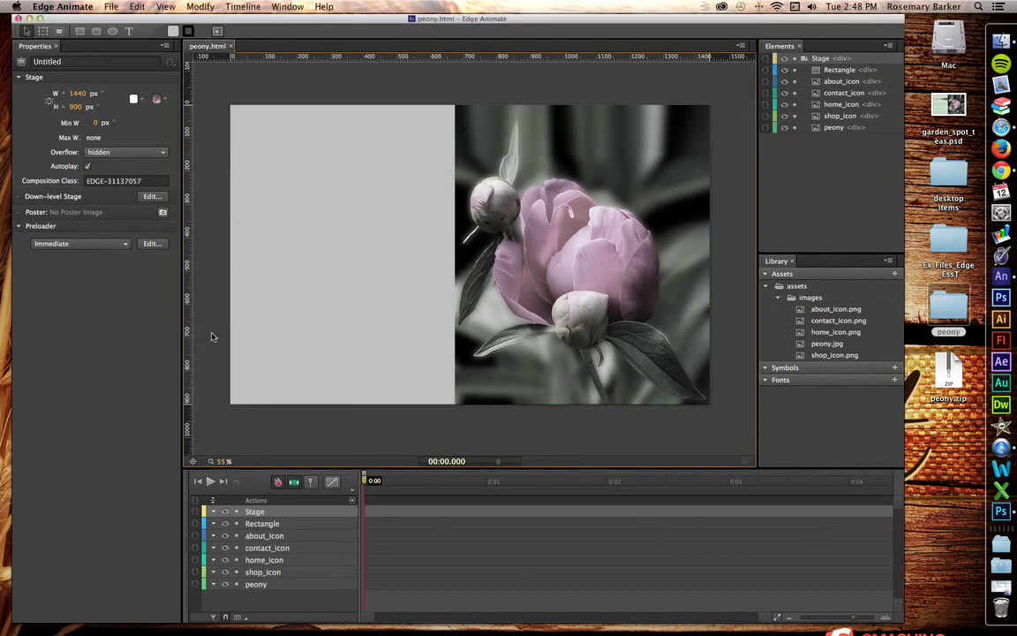
# Step: Rename the Rectangle element as main_content
pyautogui.click(313, 240)
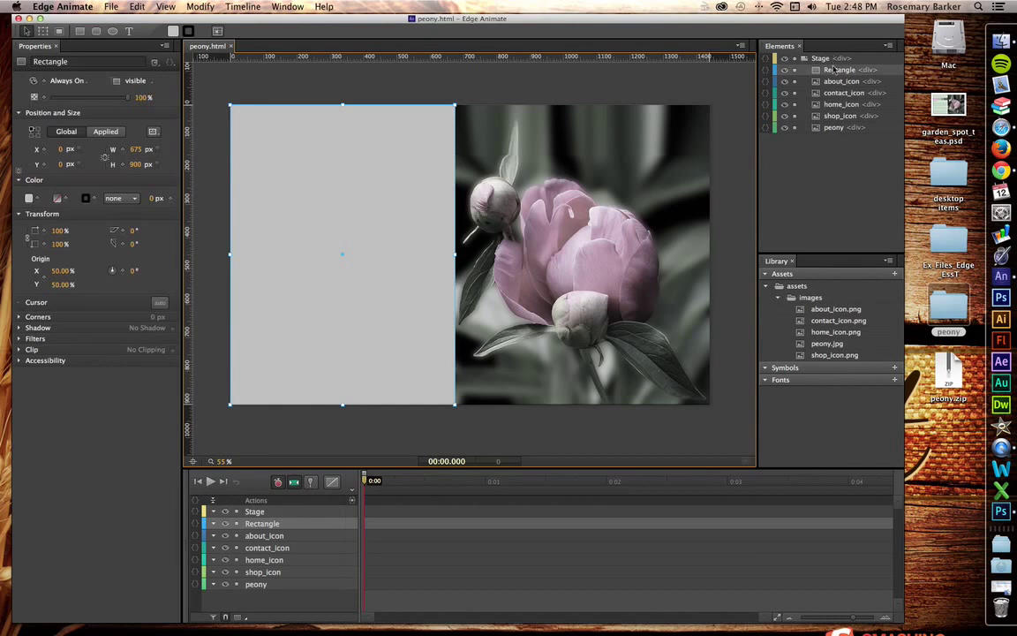
pyautogui.click(879, 72)
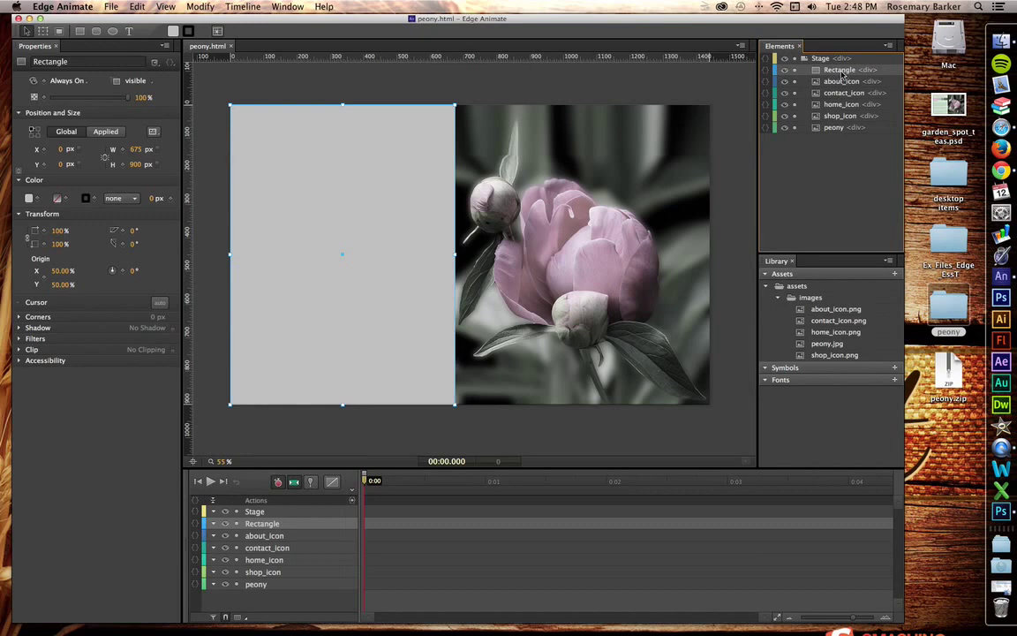
pyautogui.doubleClick(840, 71)
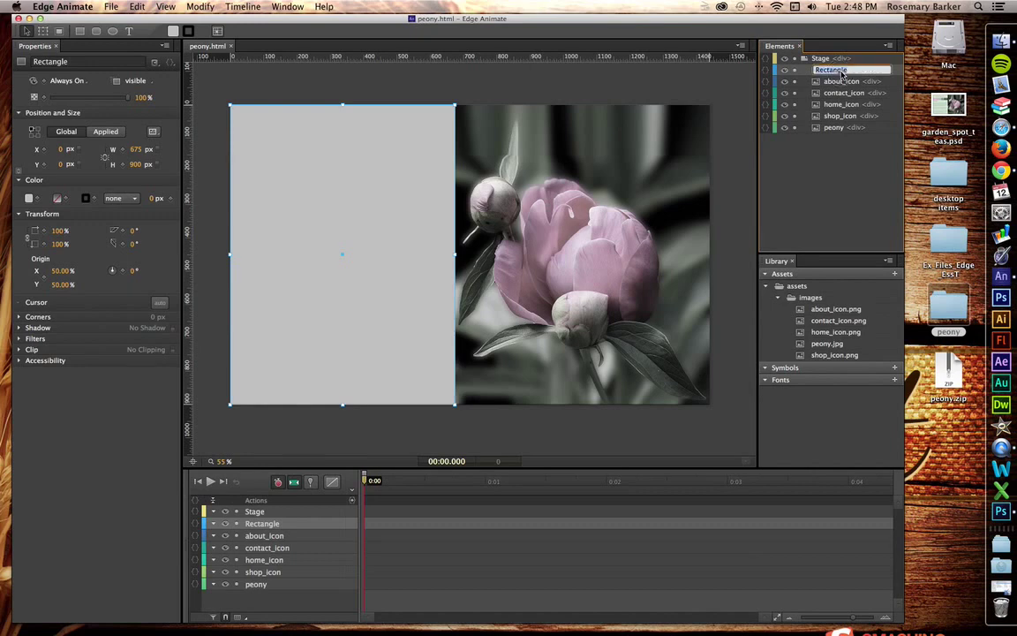
pyautogui.write('main_content')
pyautogui.press('Return')
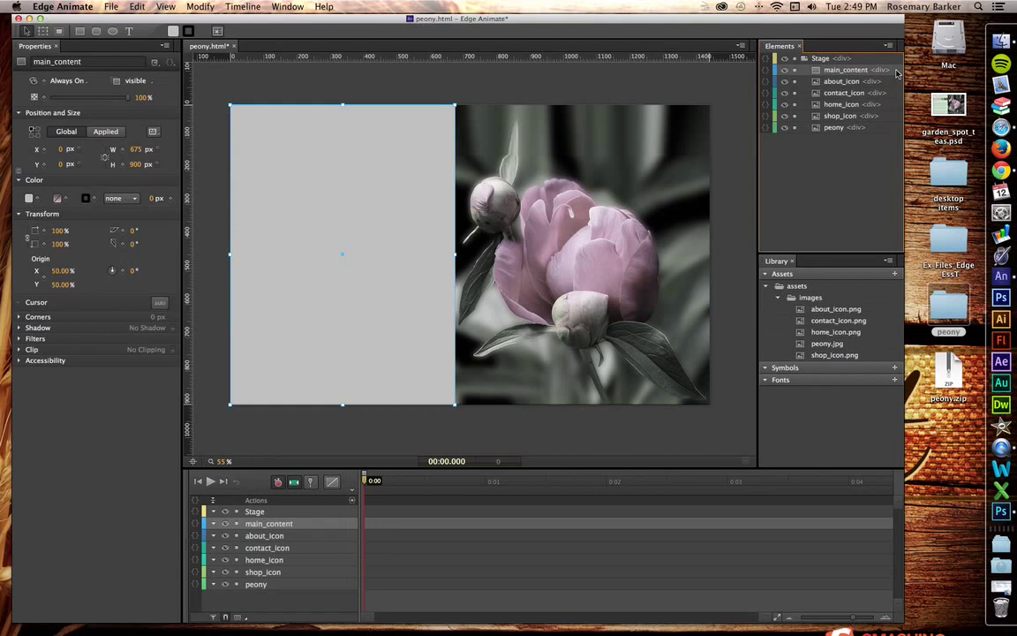
pyautogui.click(742, 155)
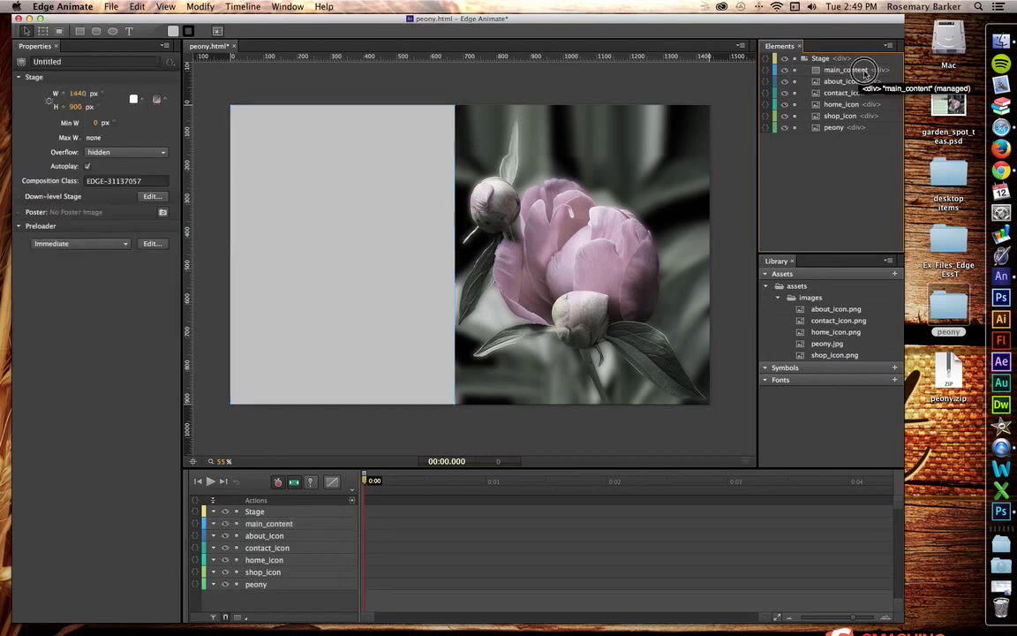
# Step: Move main_content down the stacking order so it sits beneath the four icons and directly above peony
pyautogui.click(861, 71)
pyautogui.moveTo(854, 127); pyautogui.dragTo(853, 123)
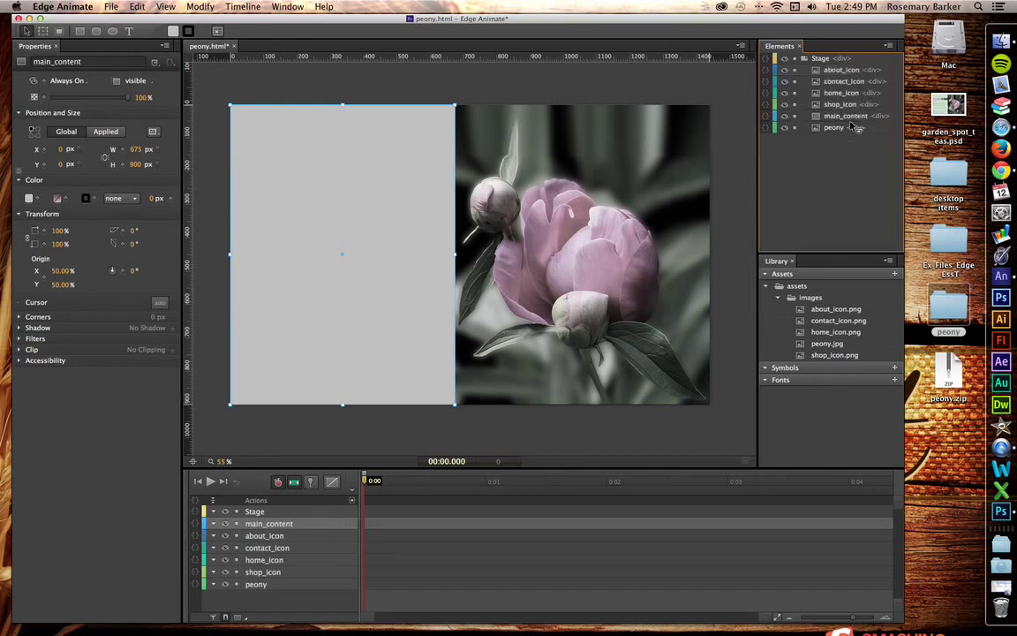
pyautogui.click(824, 183)
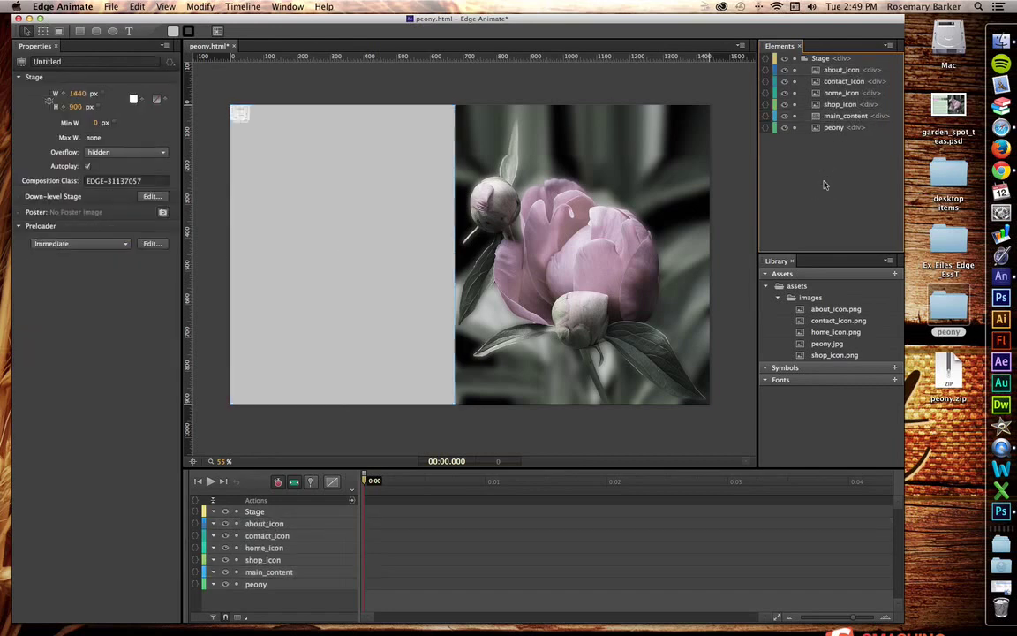
# Step: Lock the peony and main_content elements and save the composition
pyautogui.click(797, 129)
pyautogui.click(795, 118)
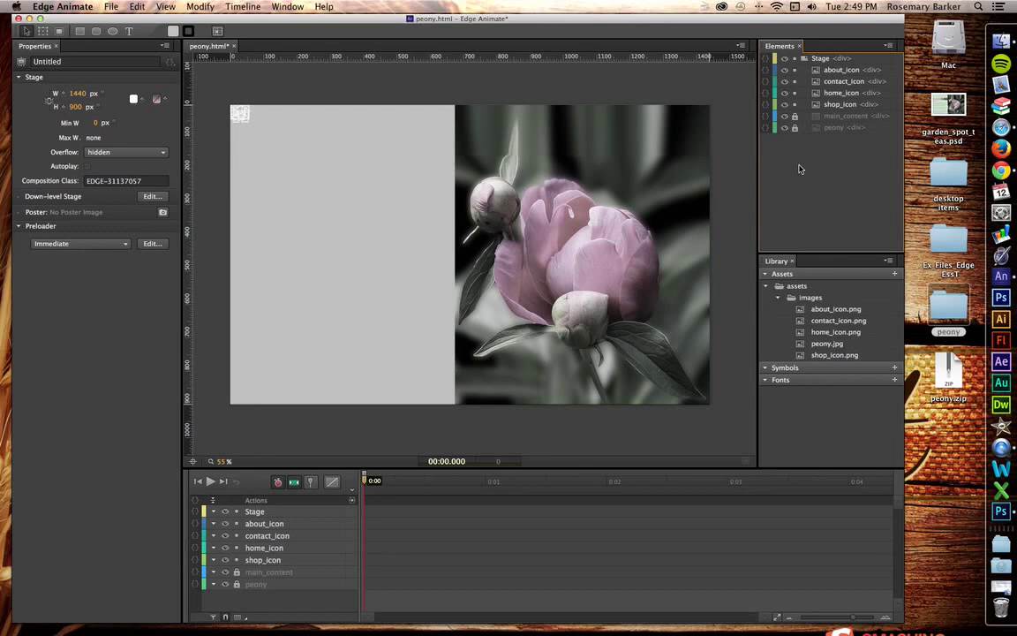
pyautogui.press('super+s')
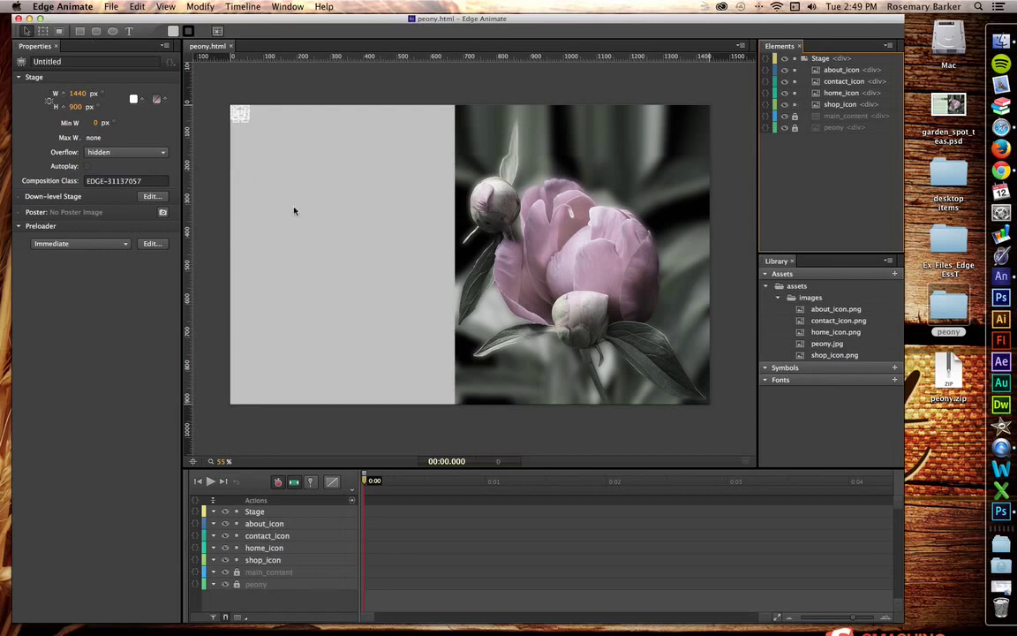
# Step: Draw a rectangle about 227 x 125 px near the left edge of main_content, at about X 25, Y 295 px
pyautogui.click(81, 32)
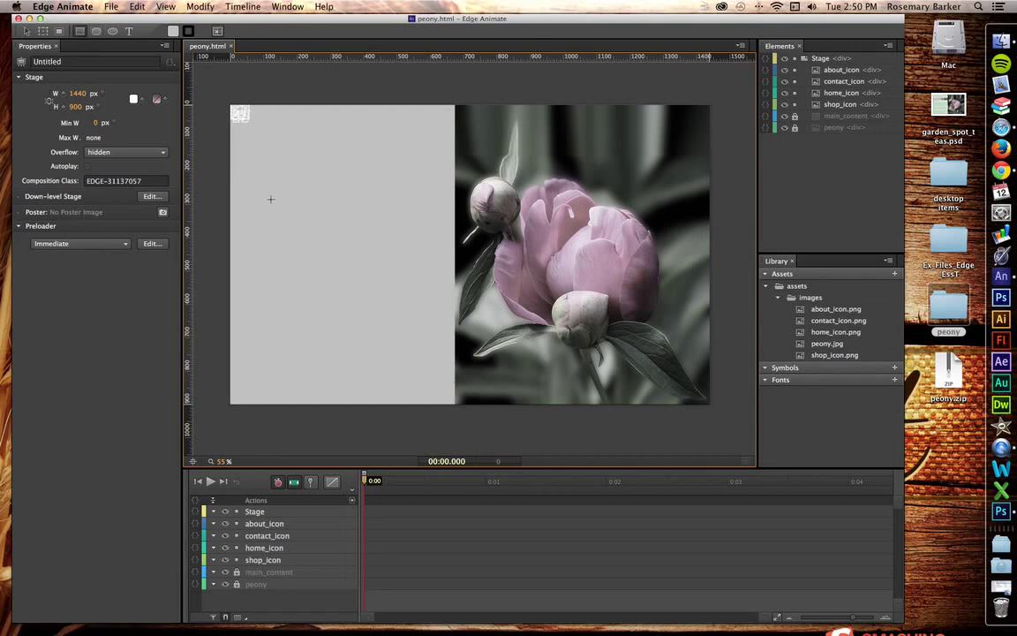
pyautogui.moveTo(188, 201)
pyautogui.mouseDown()
pyautogui.moveTo(237, 203)
pyautogui.moveTo(313, 244)
pyautogui.mouseUp()
pyautogui.press('m')
pyautogui.press('v')
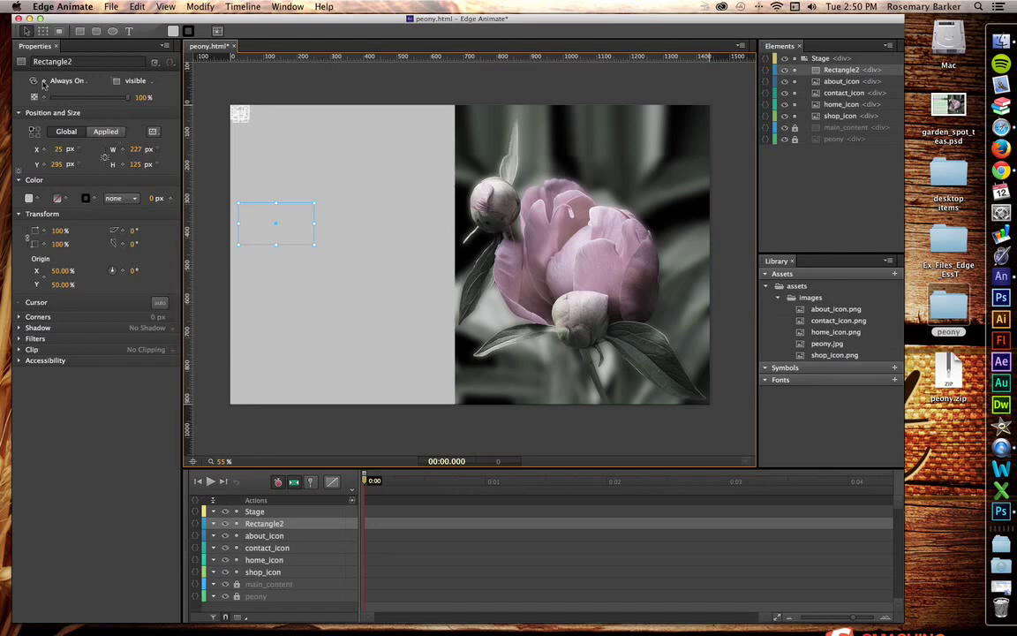
# Step: Set the new rectangle's width to 150 px and its height to 100 px
pyautogui.click(135, 150)
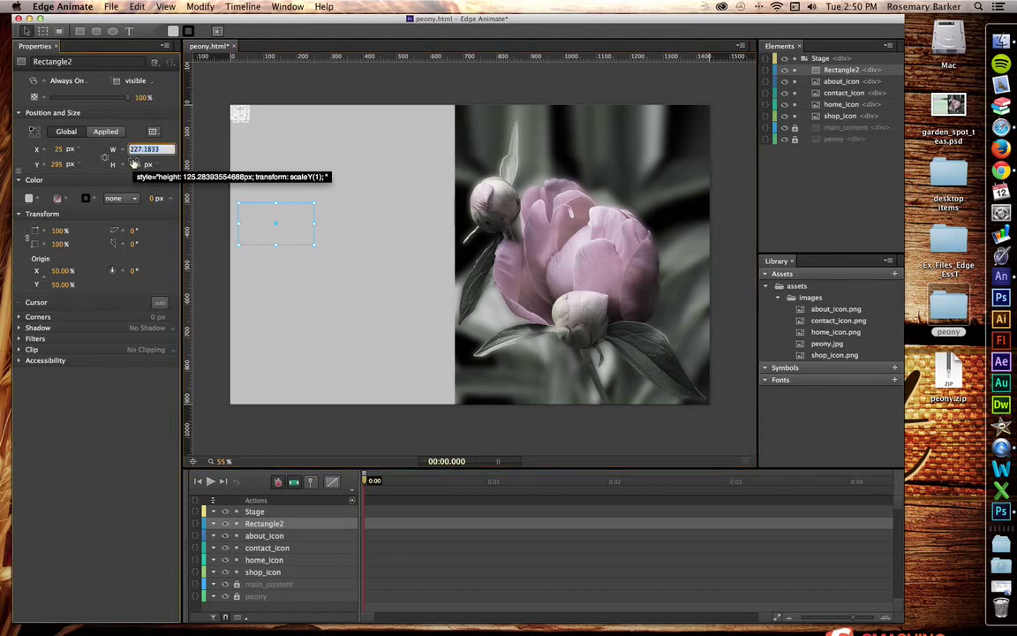
pyautogui.write('150')
pyautogui.press('Tab')
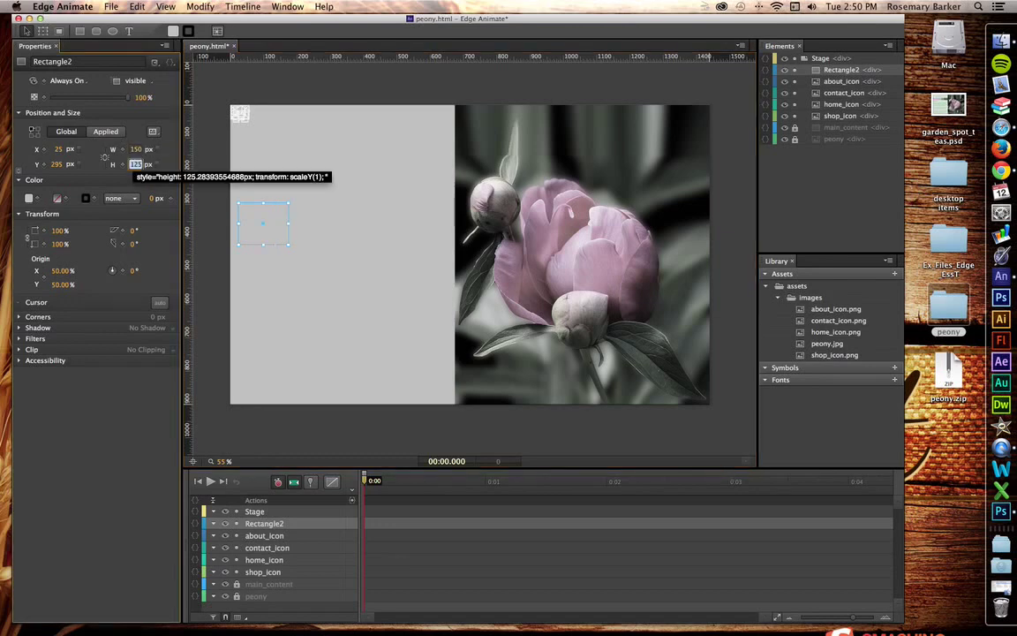
pyautogui.write('100')
pyautogui.press('Return')
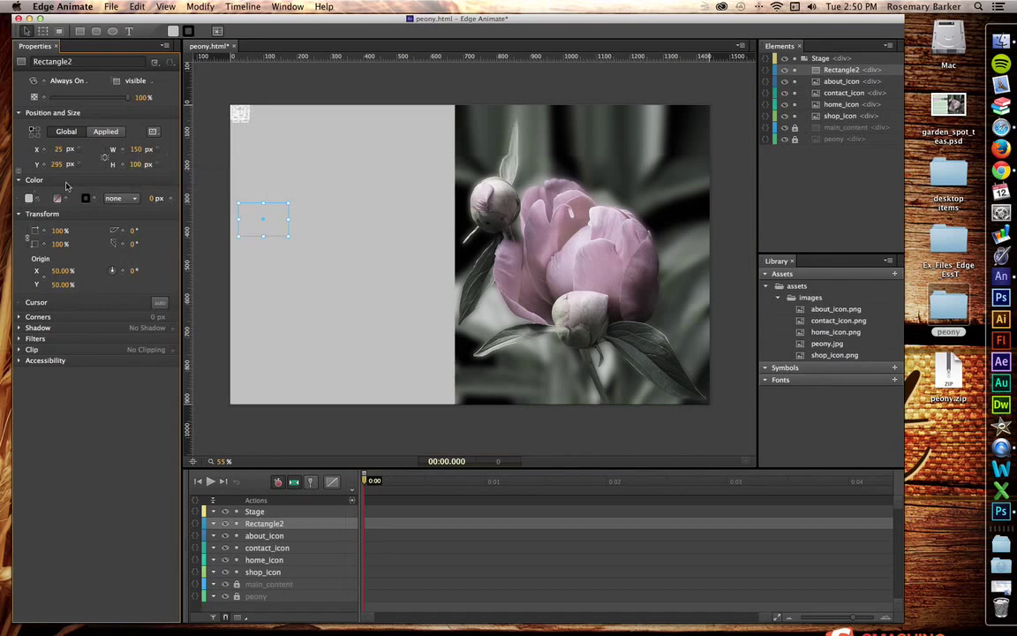
# Step: Set the small rectangle's background color to hex a9b8a9
pyautogui.click(30, 200)
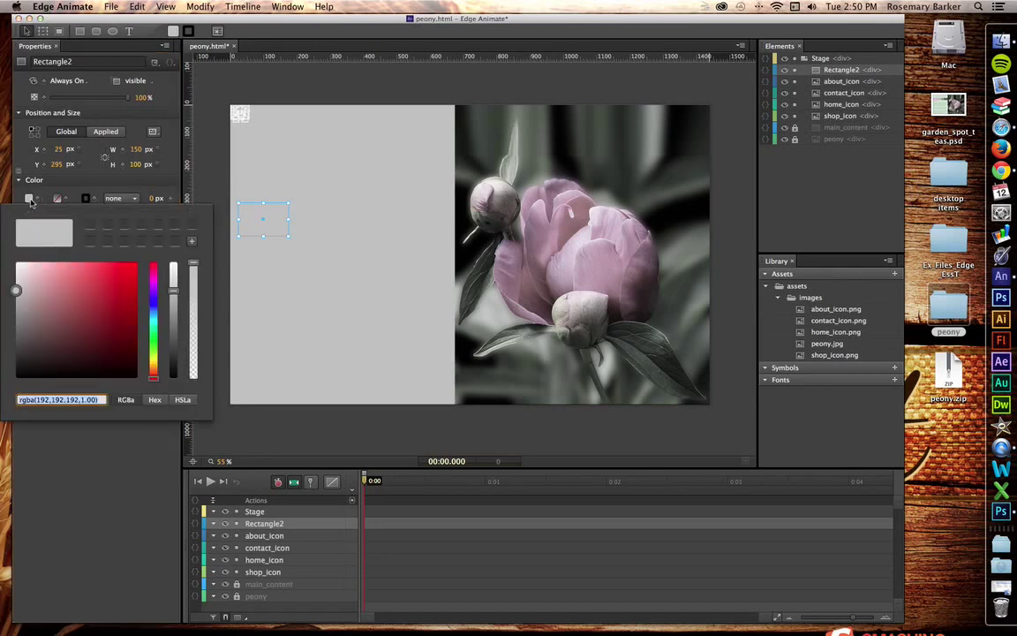
pyautogui.click(154, 399)
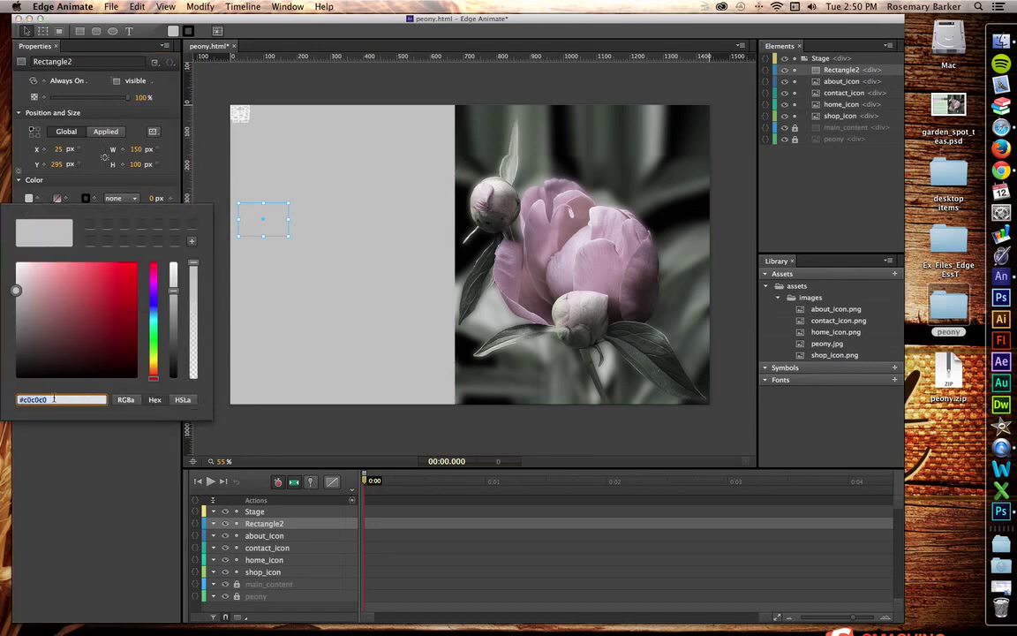
pyautogui.moveTo(56, 401); pyautogui.dragTo(3, 394)
pyautogui.write('a9b')
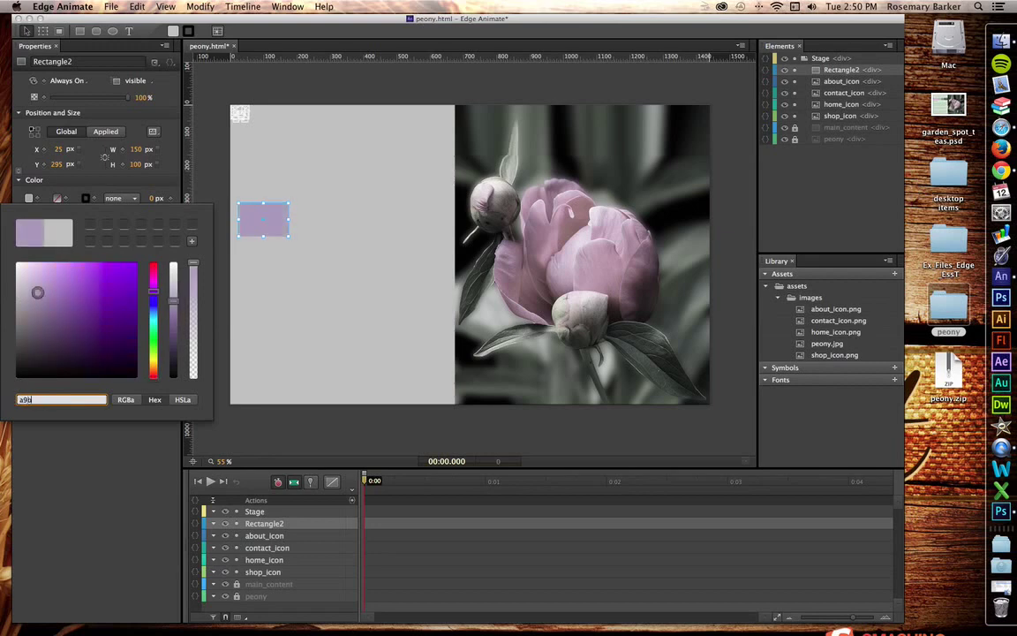
pyautogui.write('8a9')
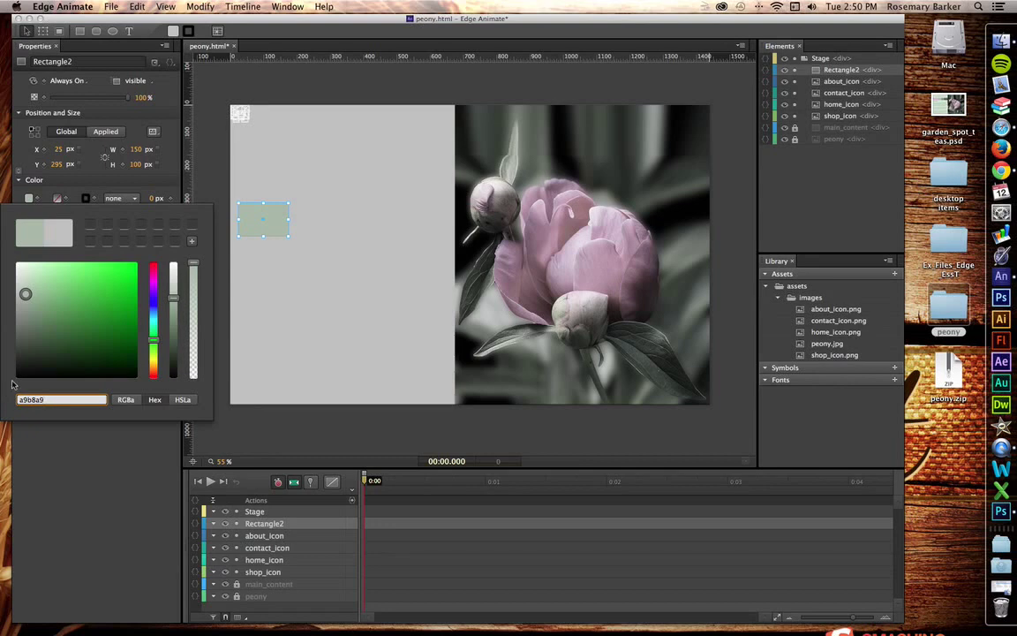
pyautogui.click(246, 83)
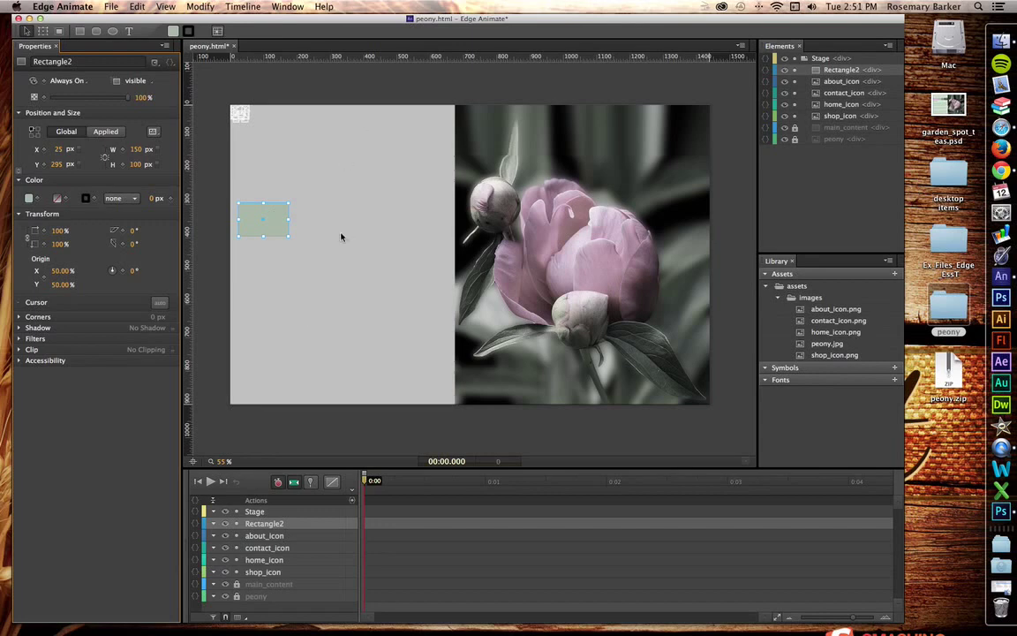
pyautogui.click(284, 302)
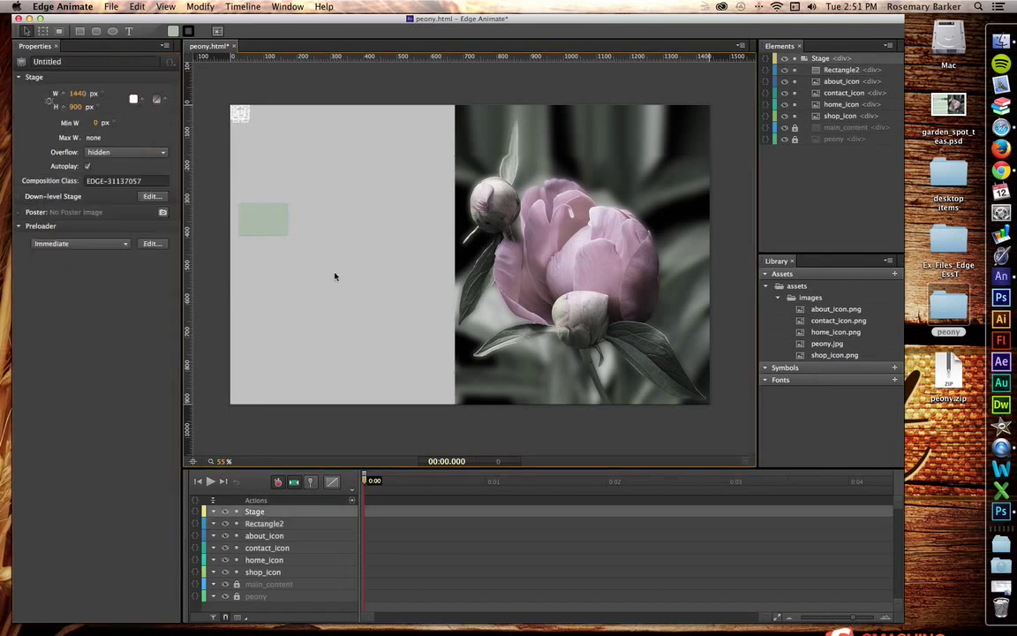
# Step: Unlock main_content and set its background color to hex d3e6d3
pyautogui.click(794, 128)
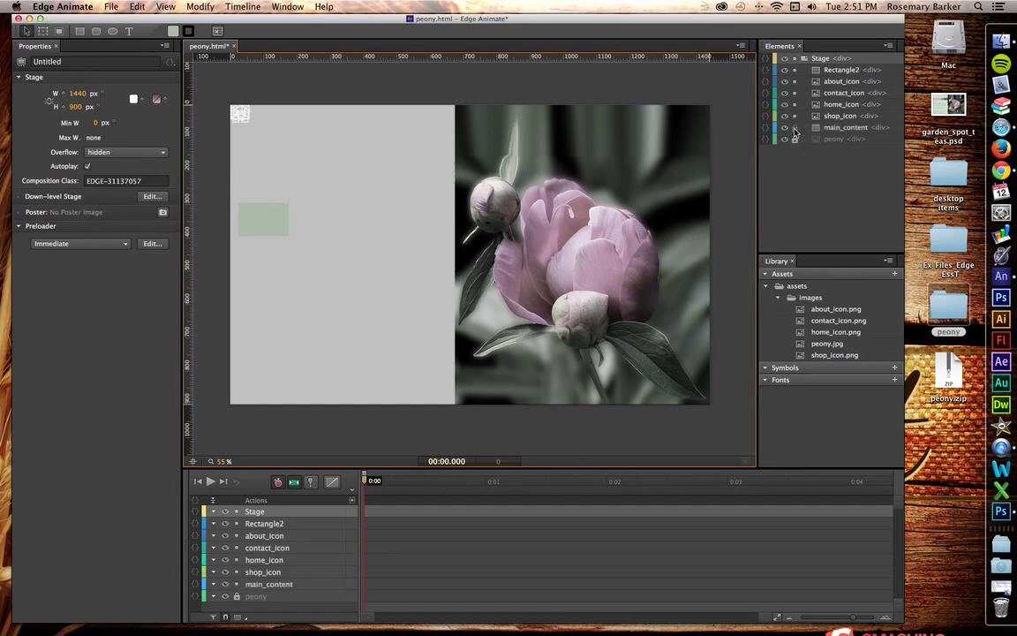
pyautogui.click(279, 263)
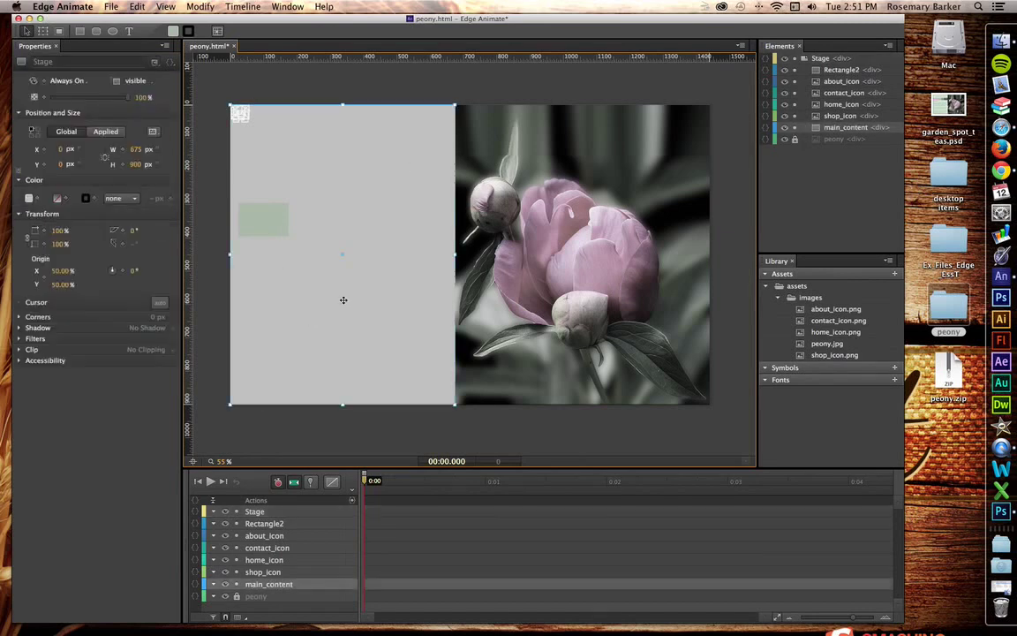
pyautogui.click(29, 199)
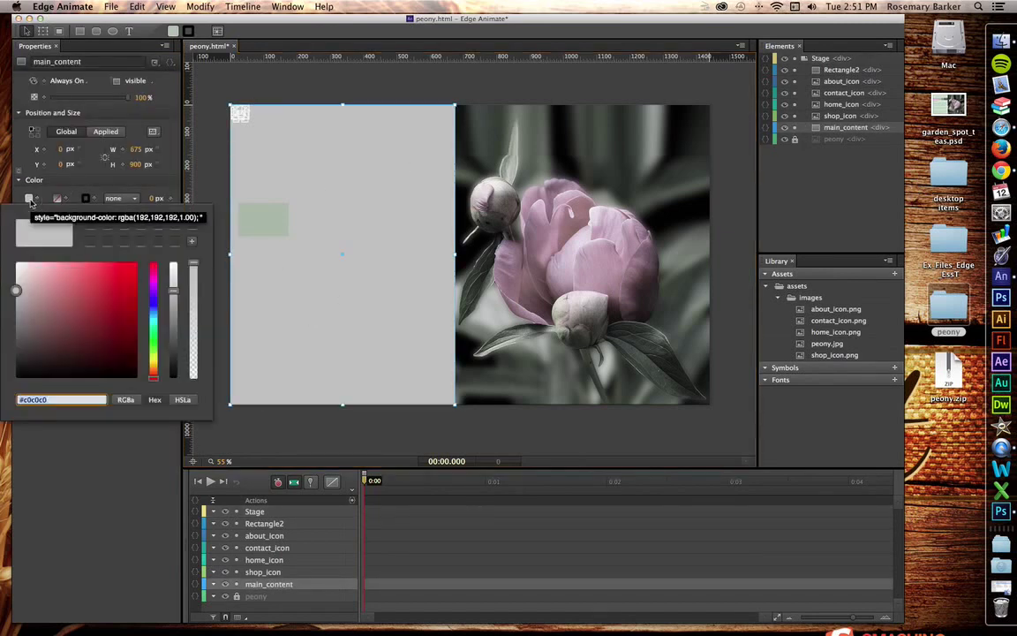
pyautogui.click(59, 399)
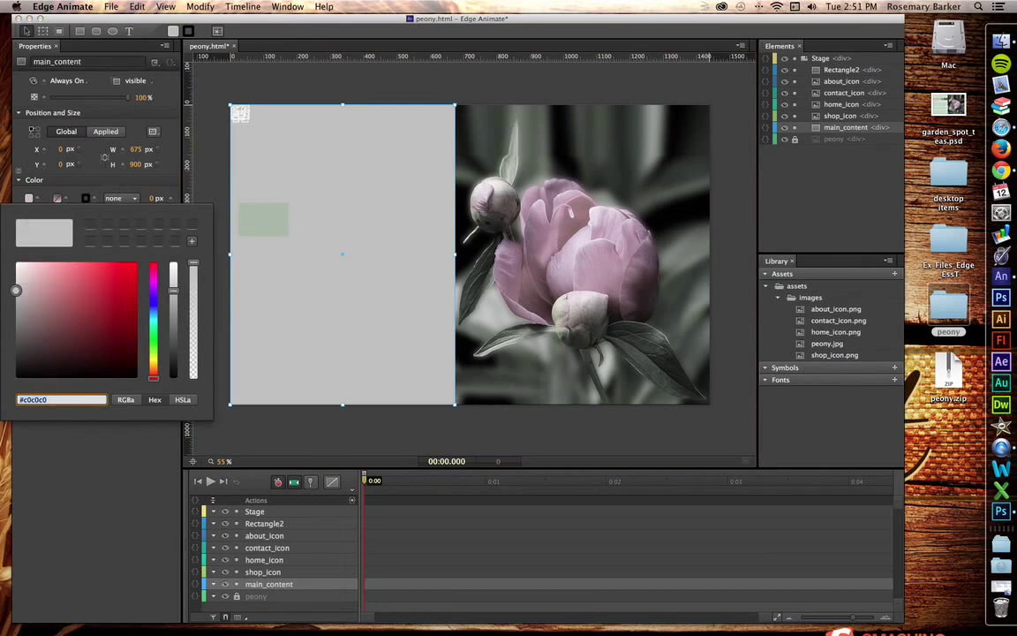
pyautogui.write('d3e')
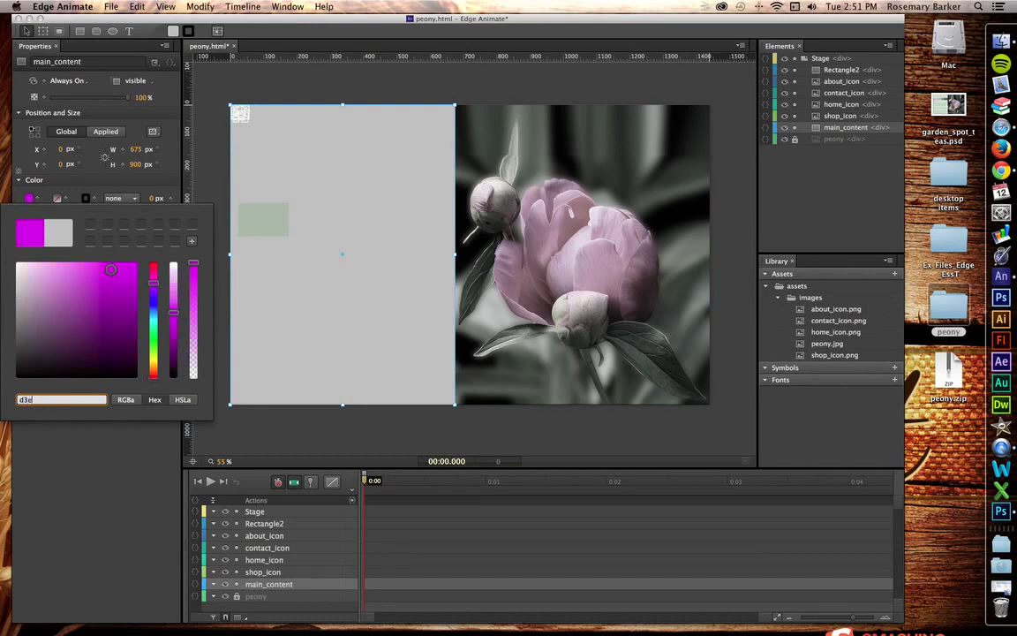
pyautogui.write('6d')
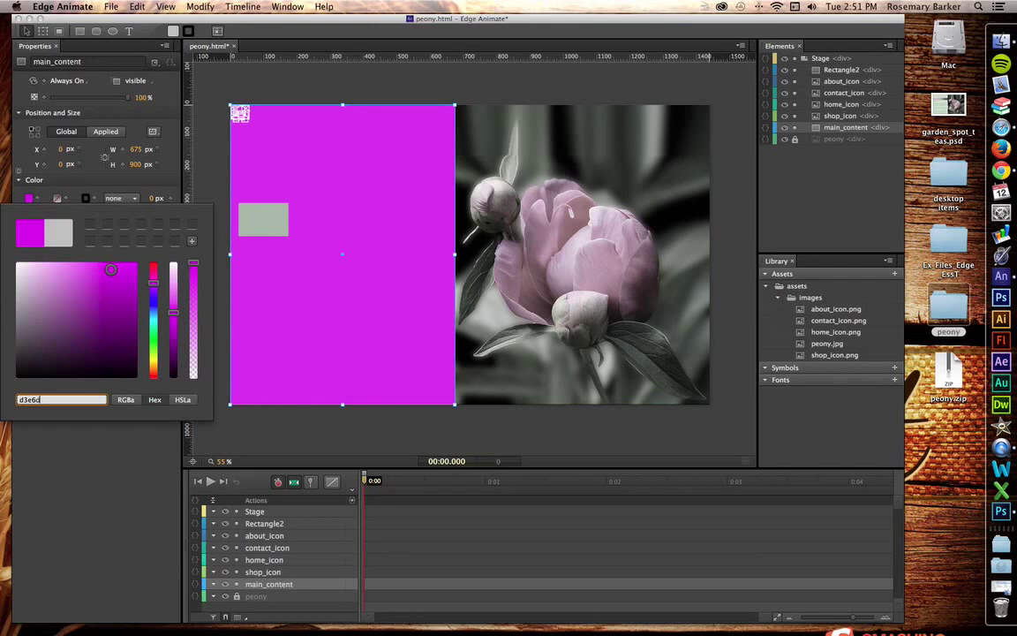
pyautogui.write('3')
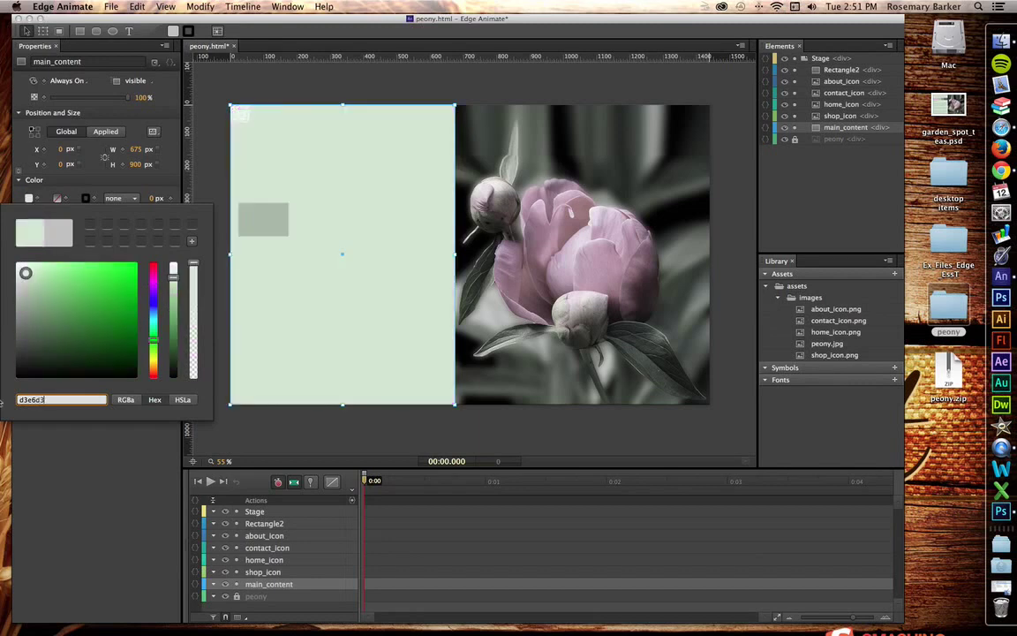
pyautogui.press('Return')
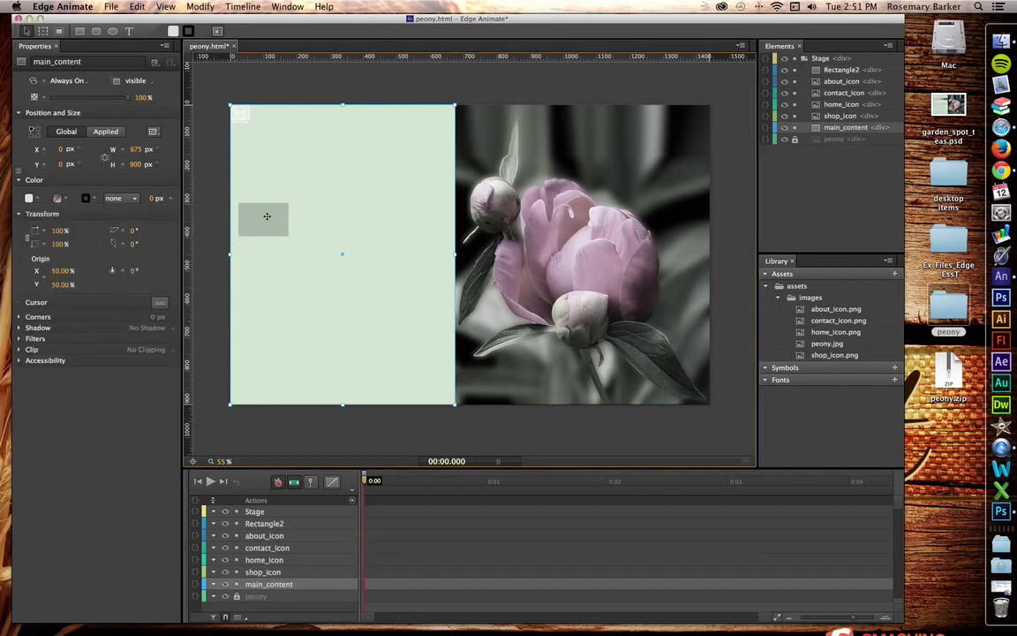
# Step: Rename the small rectangle as about_background and place it directly beneath about_icon in the stacking order
pyautogui.click(269, 214)
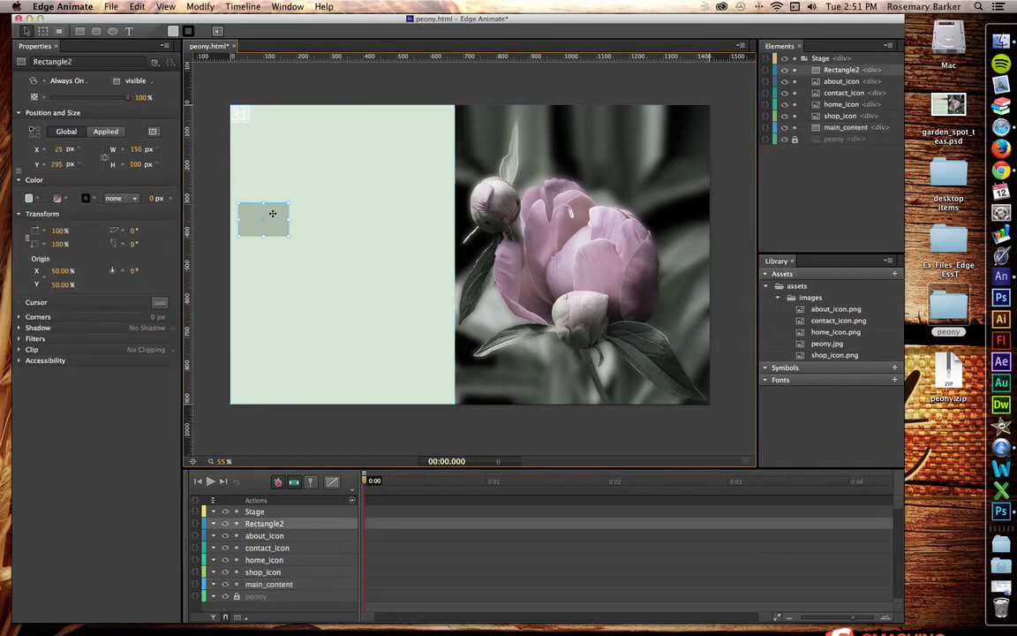
pyautogui.doubleClick(833, 70)
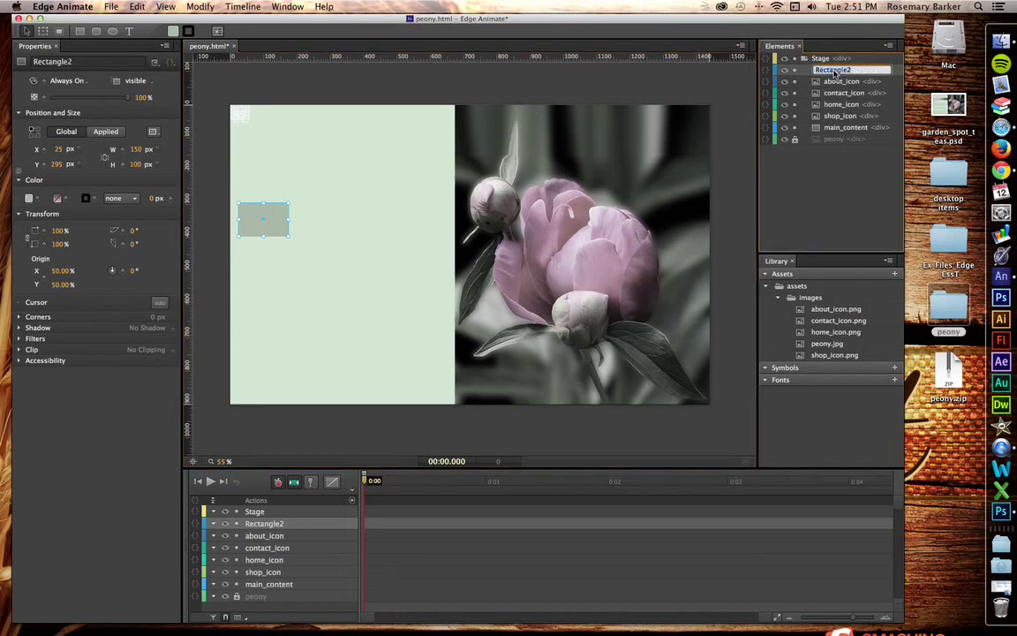
pyautogui.write('about_background')
pyautogui.click(777, 155)
pyautogui.click(861, 71)
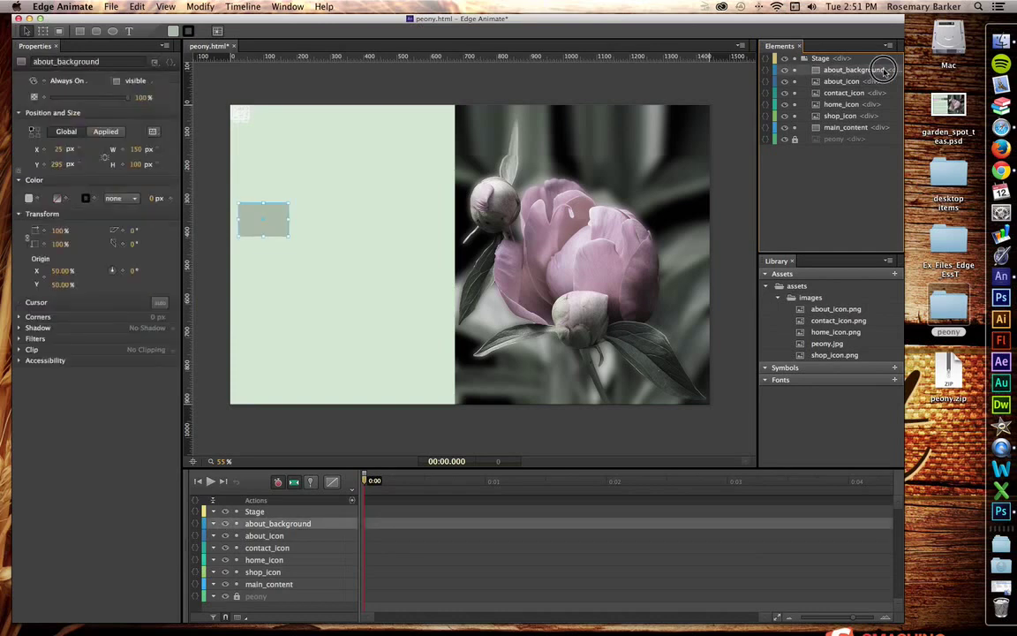
pyautogui.moveTo(843, 81); pyautogui.dragTo(850, 86)
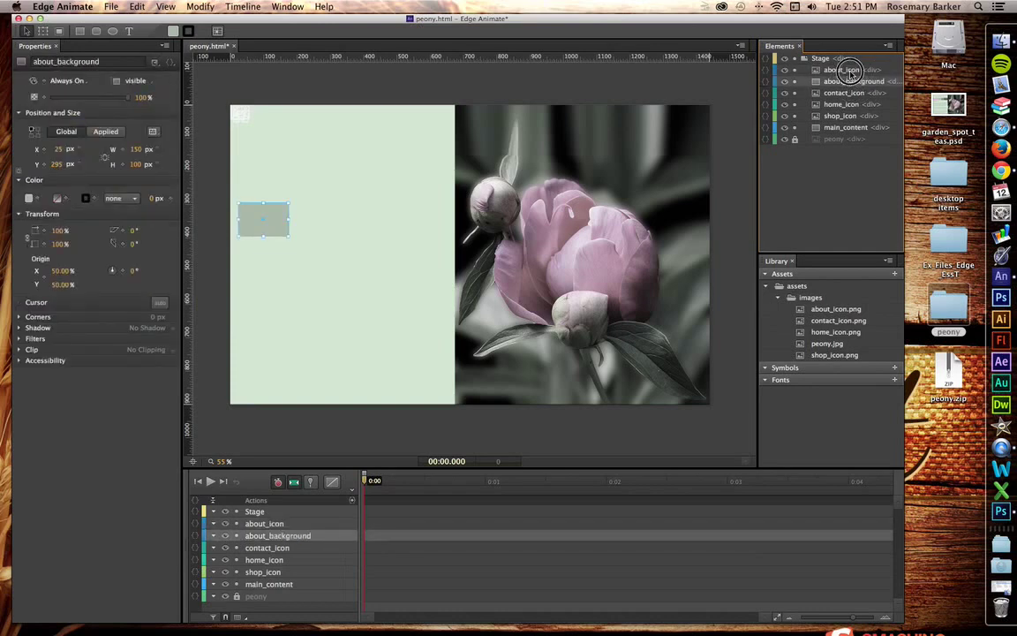
# Step: Move about_icon onto the about_background rectangle and center it there, at X 76, Y 321 px
pyautogui.click(861, 71)
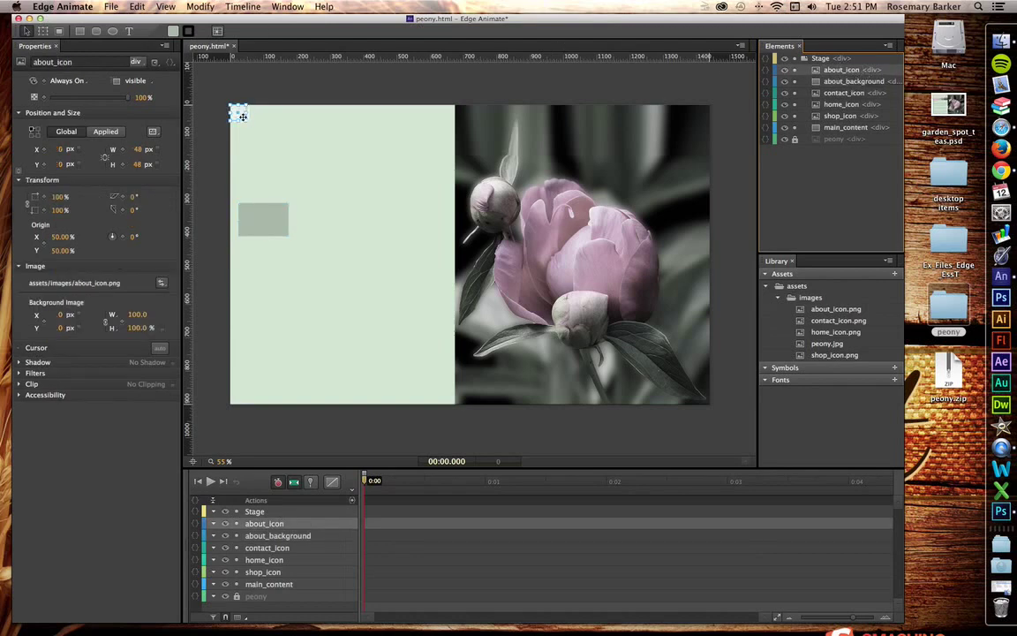
pyautogui.moveTo(241, 116); pyautogui.dragTo(266, 224)
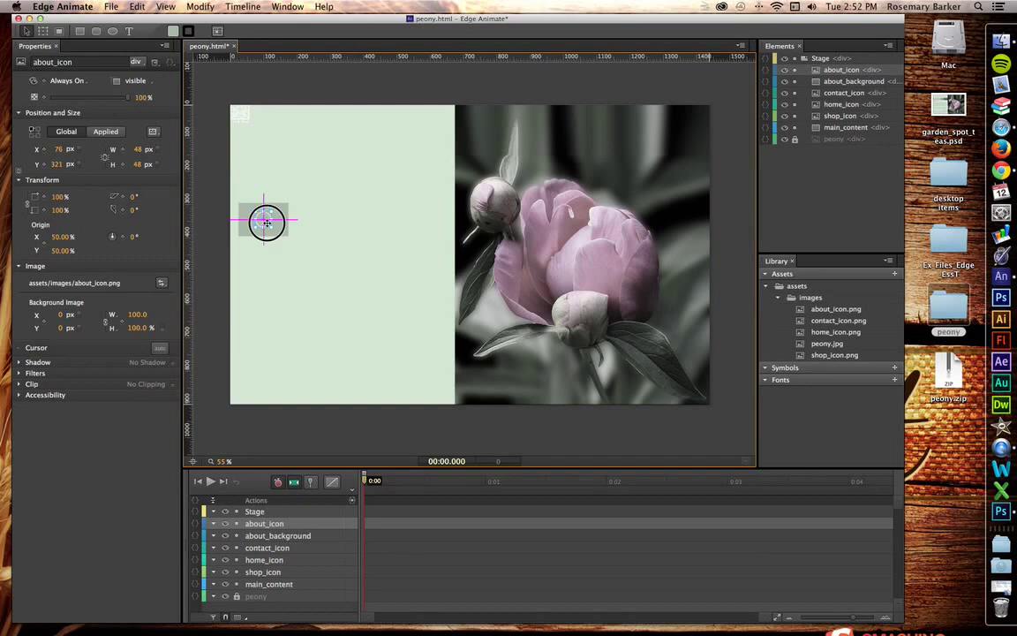
pyautogui.moveTo(266, 224); pyautogui.dragTo(266, 221)
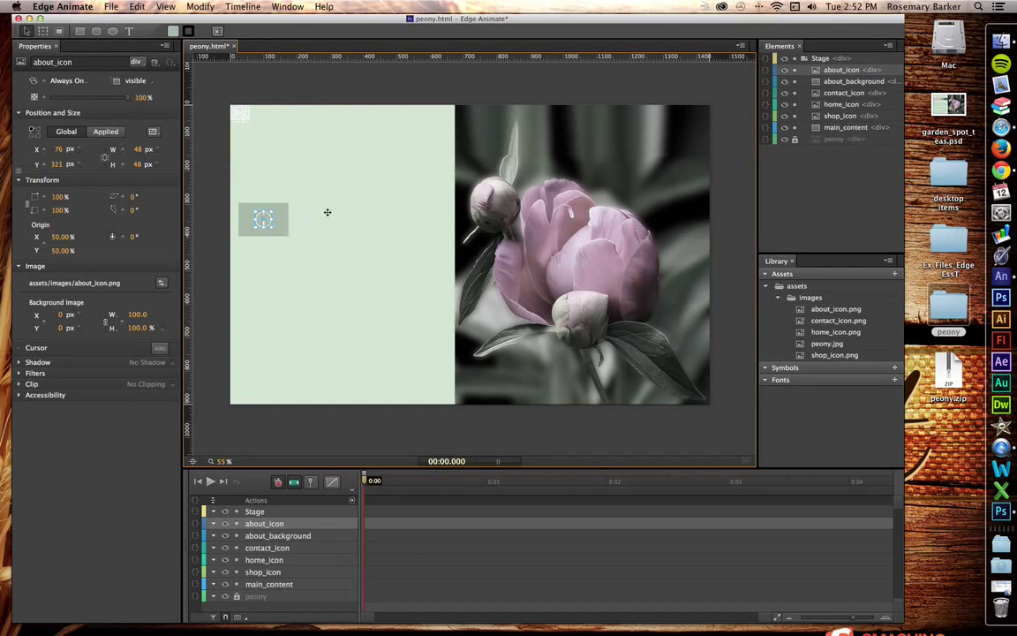
# Step: Duplicate about_background twice in a row to its right, placing the copies at X 183 px and X 338 px
pyautogui.click(283, 220)
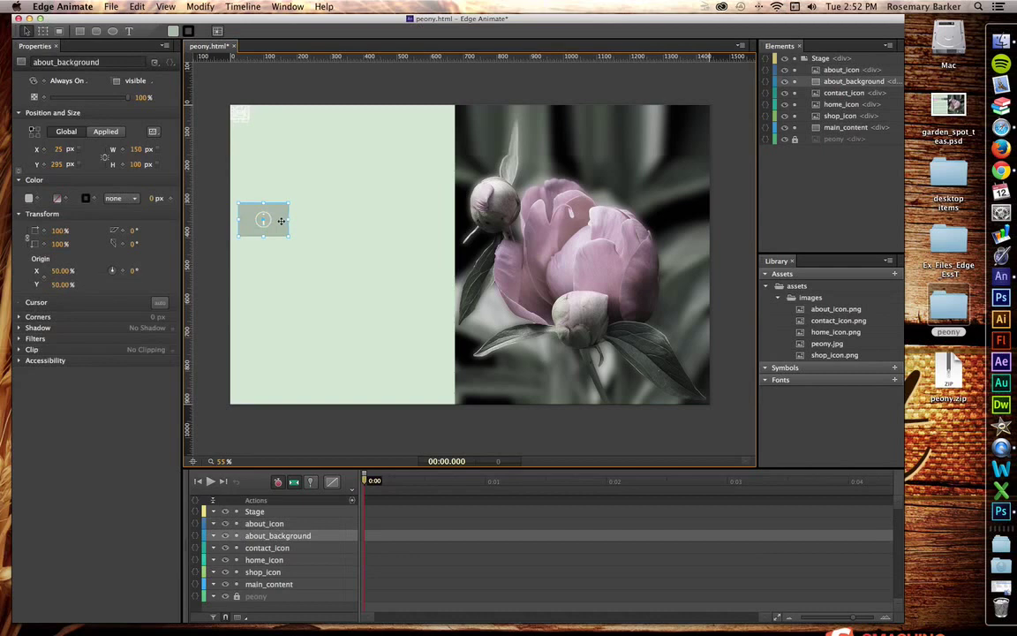
pyautogui.moveTo(280, 221); pyautogui.dragTo(382, 221)
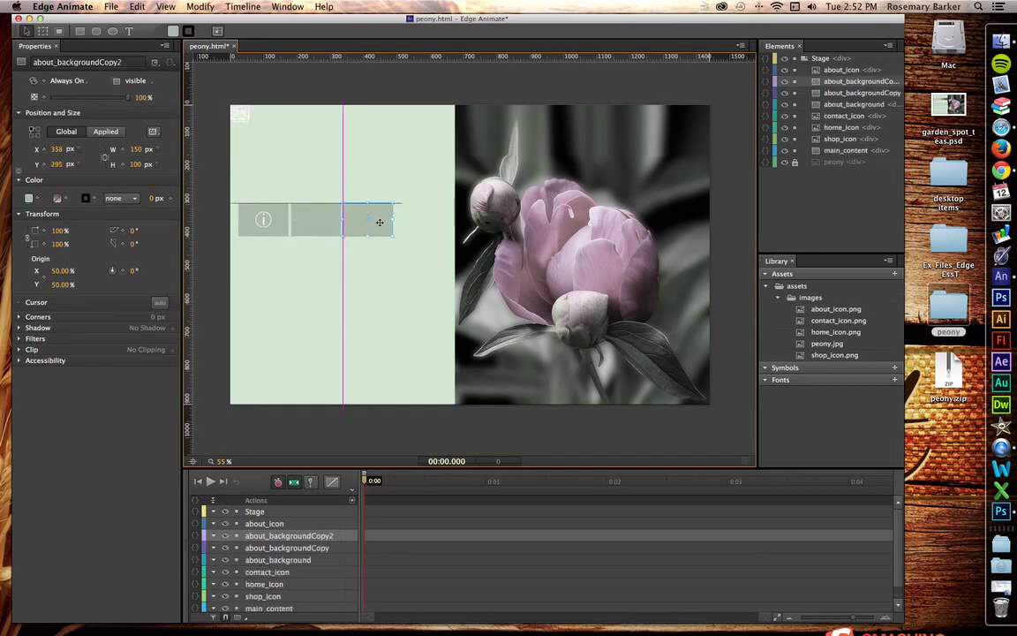
# Step: Set the background color of the middle rectangle, about_backgroundCopy, to hex 717a71
pyautogui.click(311, 220)
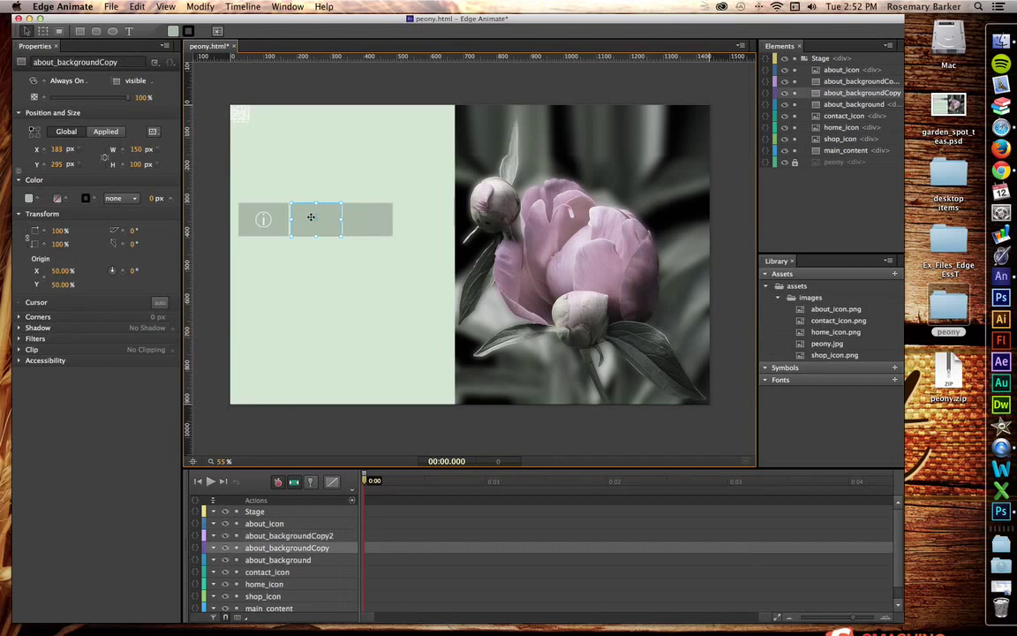
pyautogui.click(28, 198)
pyautogui.click(58, 399)
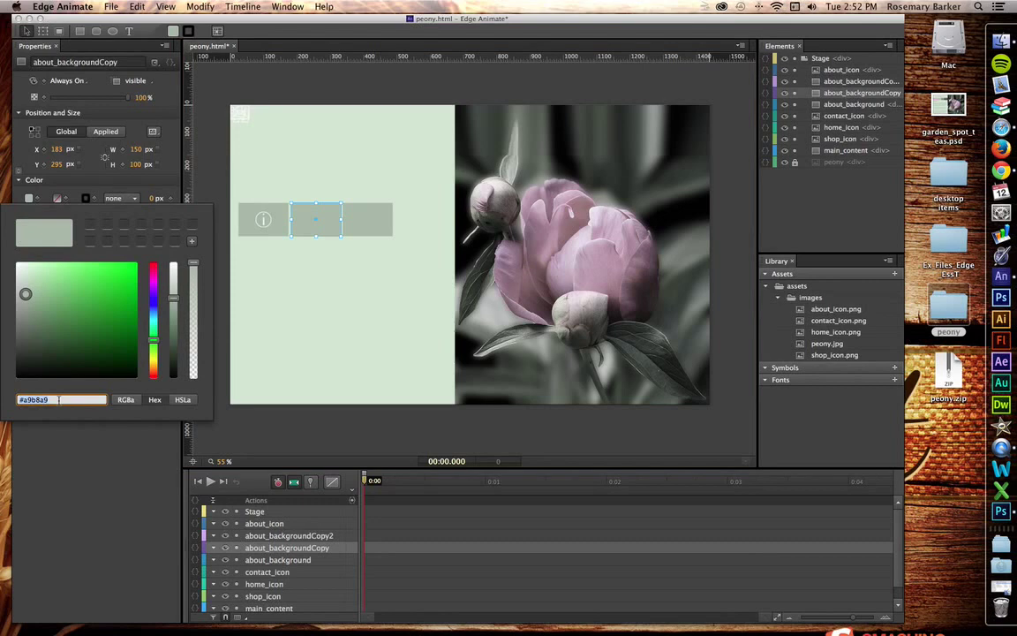
pyautogui.write('717')
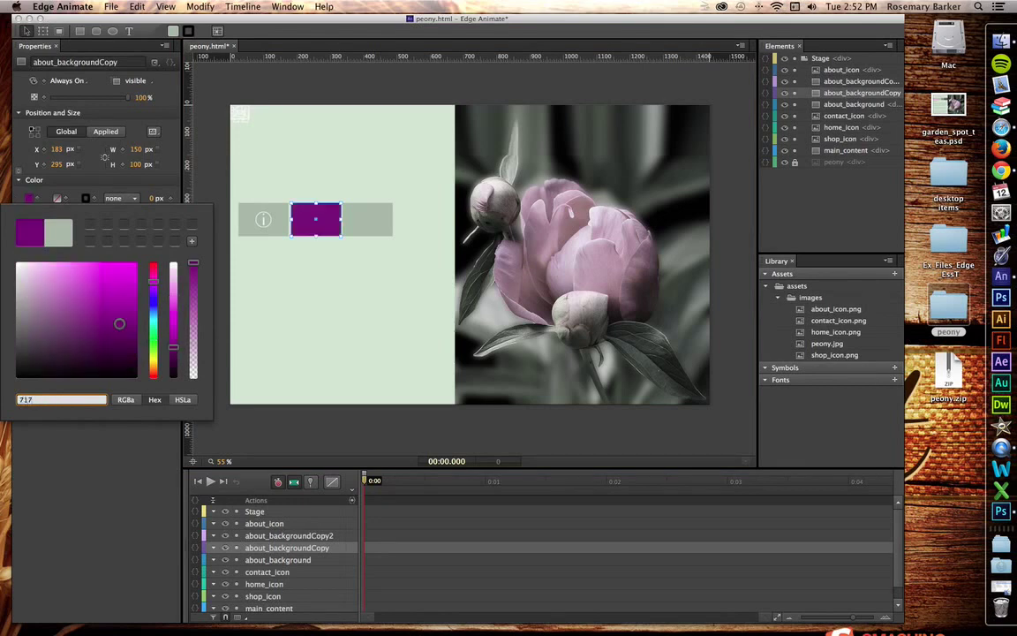
pyautogui.write('a71')
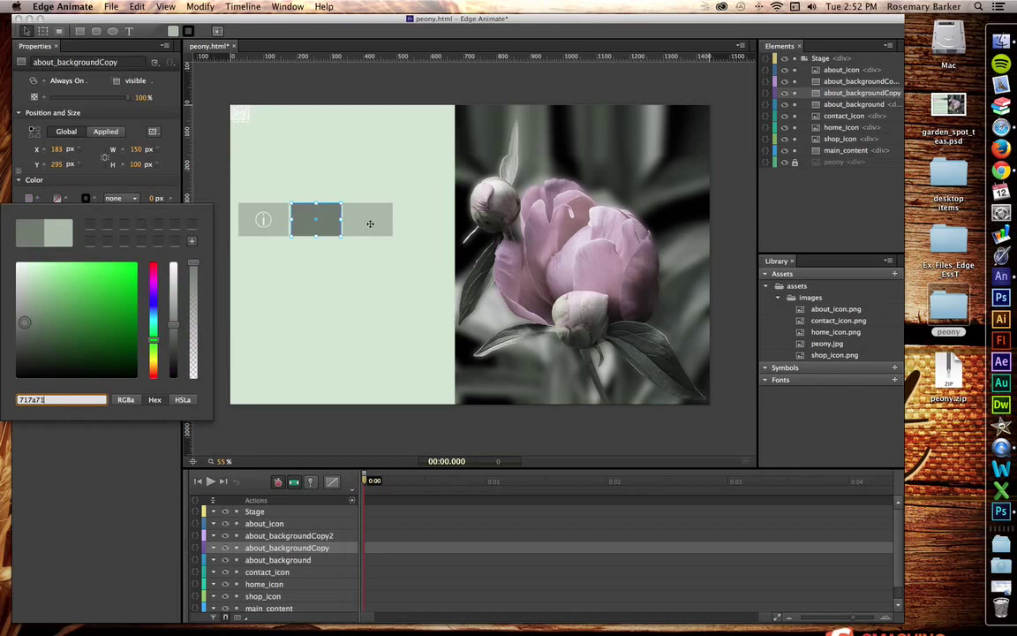
pyautogui.click(340, 205)
# Step: Set the background color of the third rectangle, about_backgroundCopy2, to hex 393e39
pyautogui.click(371, 223)
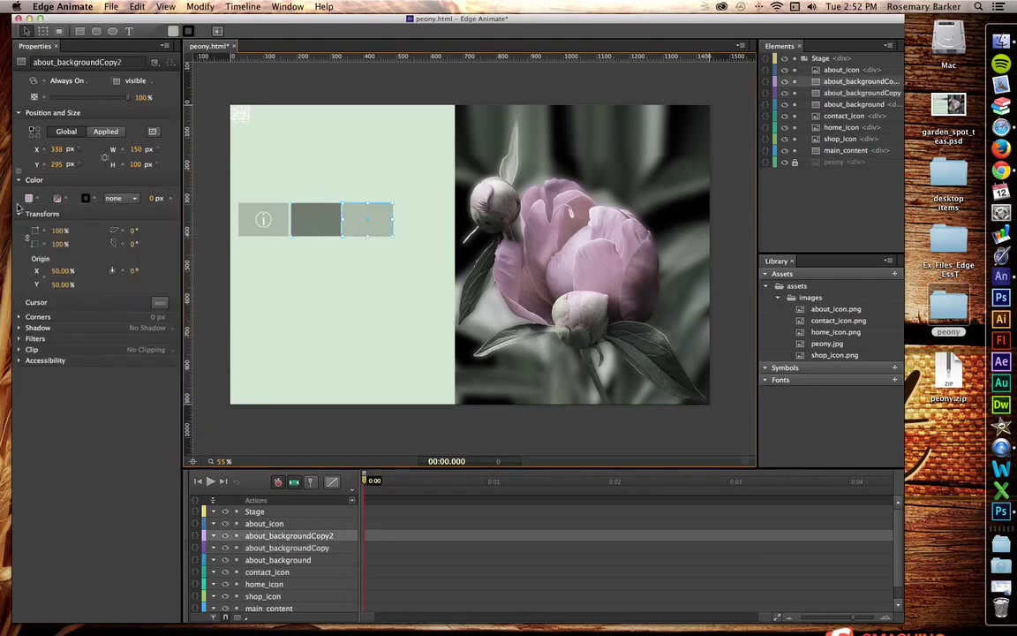
pyautogui.click(29, 199)
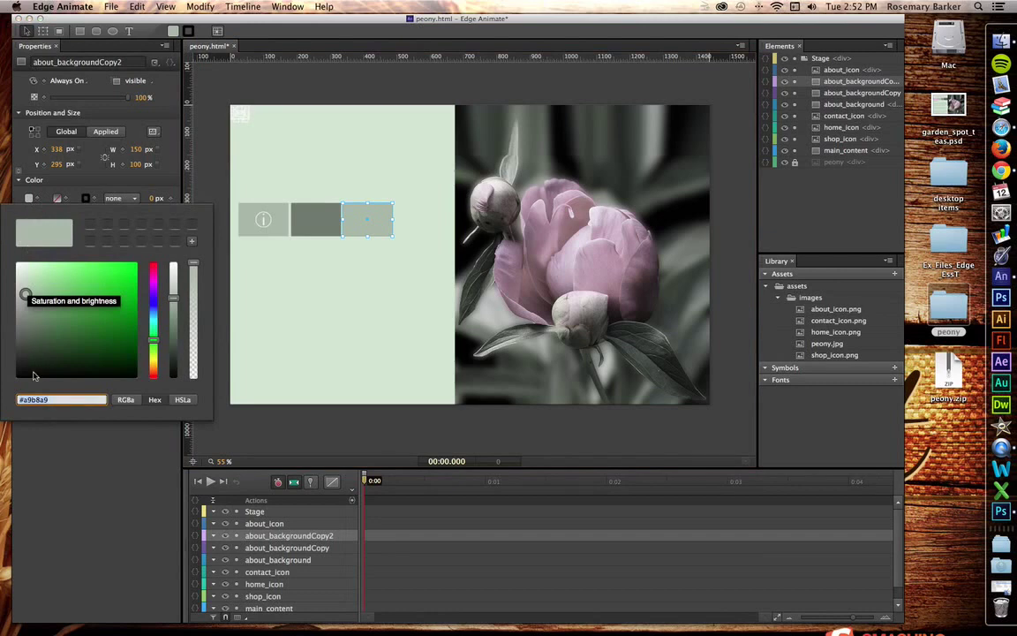
pyautogui.write('393')
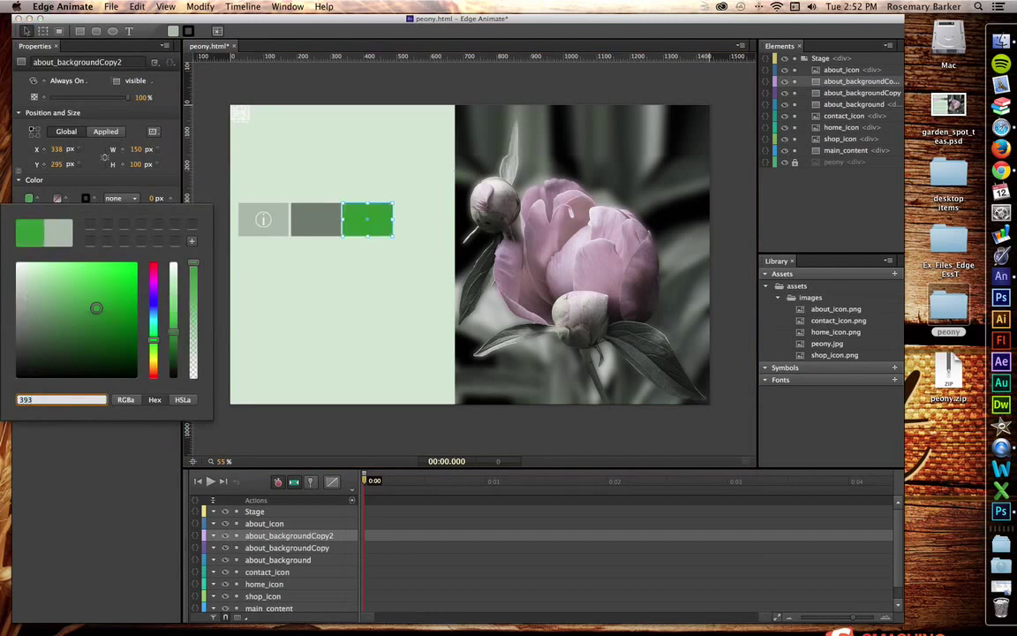
pyautogui.write('e39')
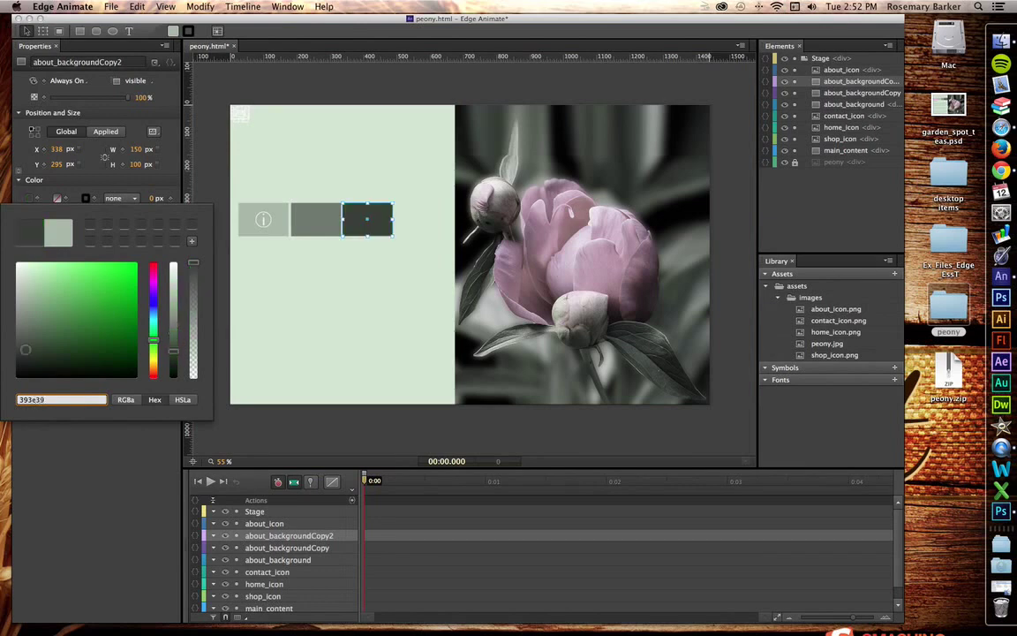
pyautogui.click(291, 170)
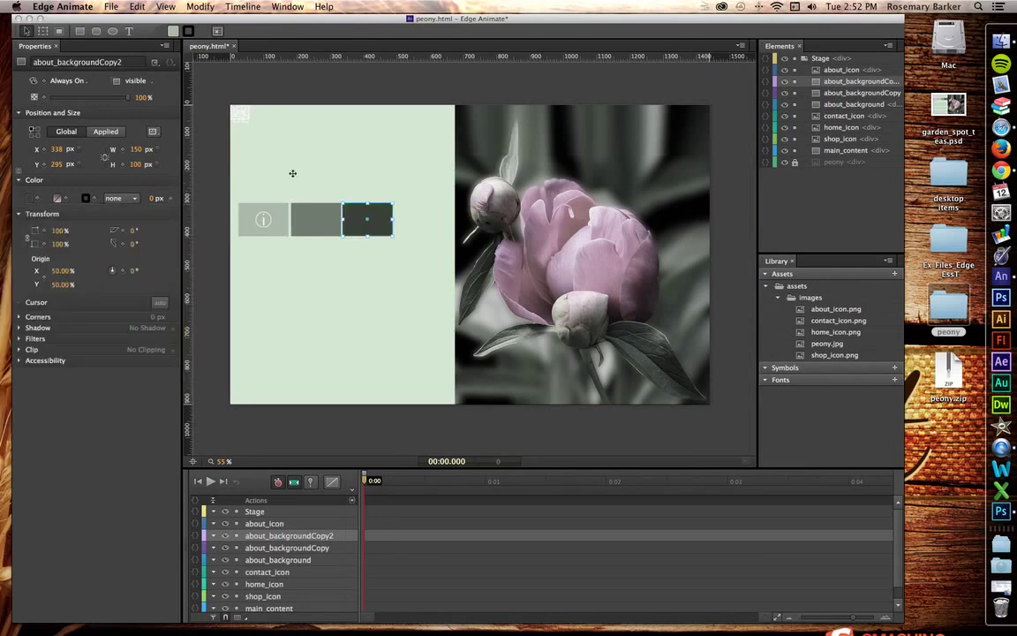
# Step: Move about_icon up off its background rectangle to X 76, Y 196 px
pyautogui.click(317, 219)
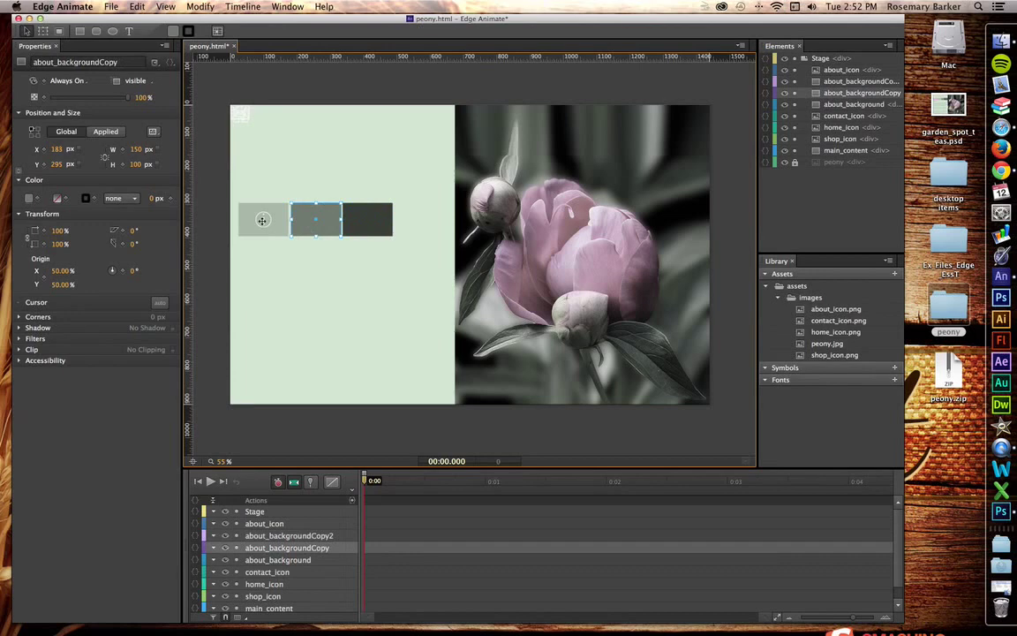
pyautogui.moveTo(262, 220); pyautogui.dragTo(264, 177)
pyautogui.click(266, 219)
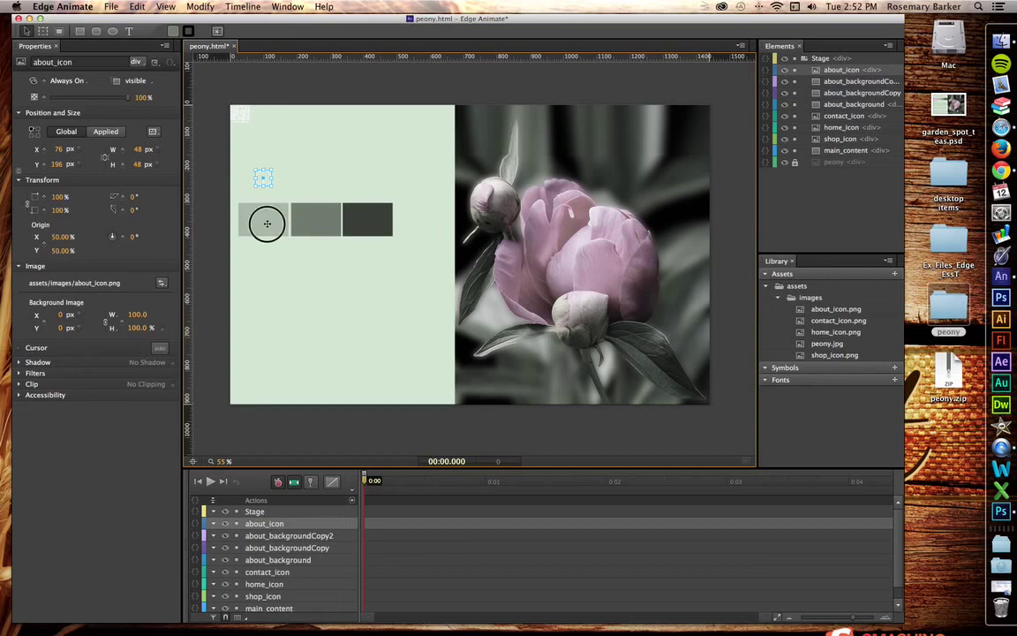
# Step: Close the gaps between the three colored rectangles so they sit edge to edge, with about_backgroundCopy2 at X 325 px
pyautogui.click(305, 223)
pyautogui.moveTo(304, 223); pyautogui.dragTo(353, 220)
pyautogui.click(351, 220)
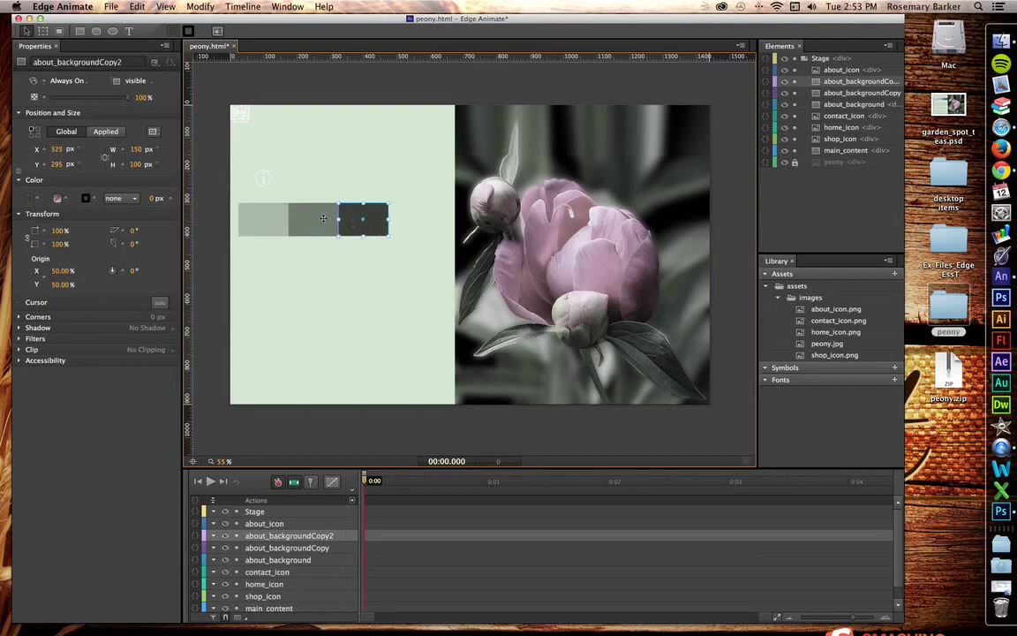
# Step: Select all three colored rectangles and align them by their vertical centers
pyautogui.moveTo(293, 195); pyautogui.dragTo(269, 219)
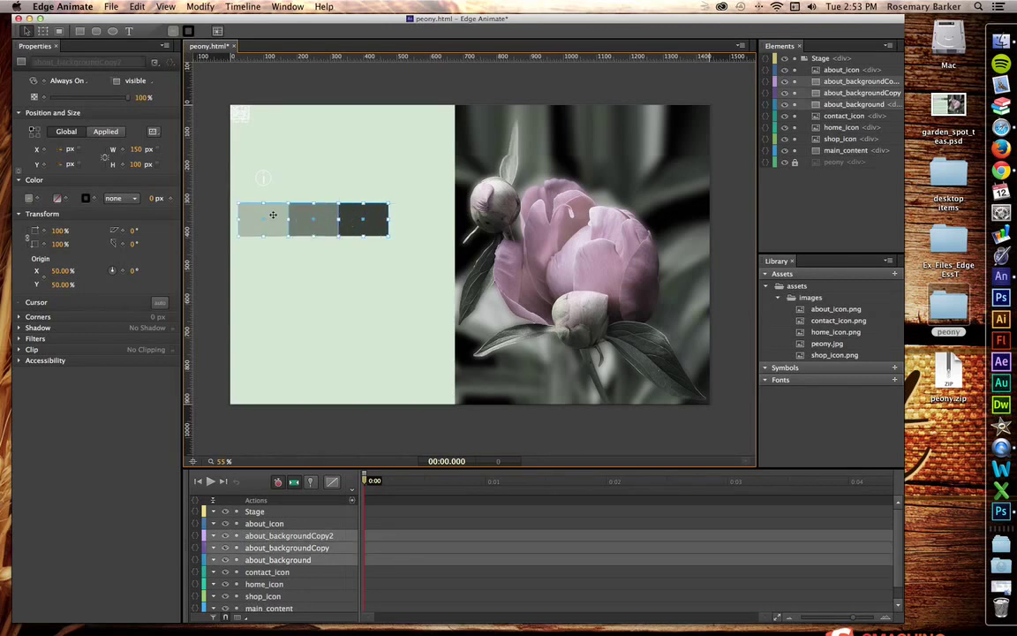
pyautogui.rightClick(835, 89)
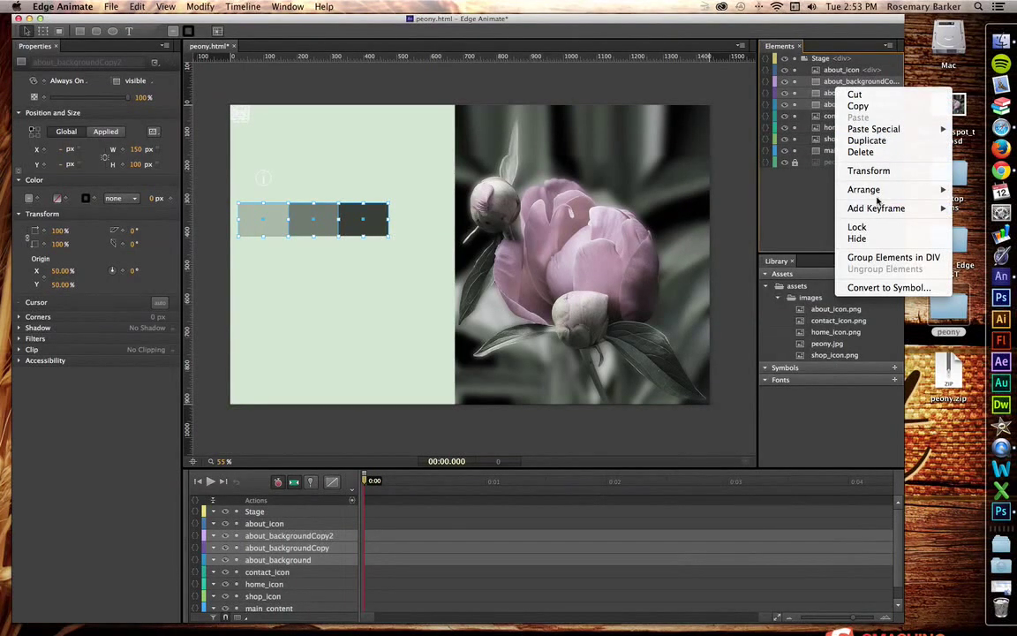
pyautogui.moveTo(877, 192)
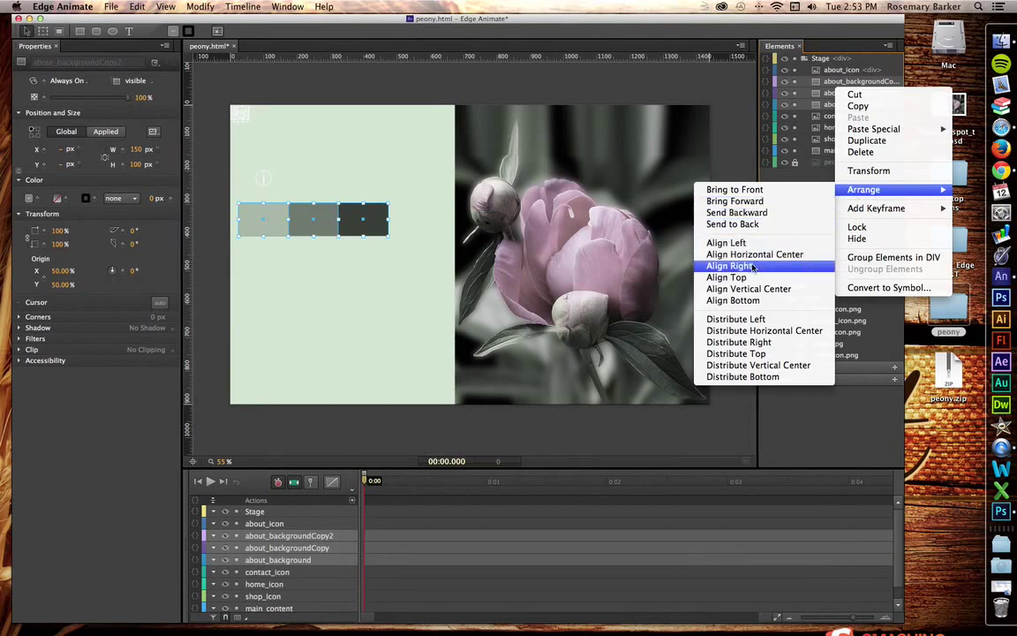
pyautogui.click(748, 293)
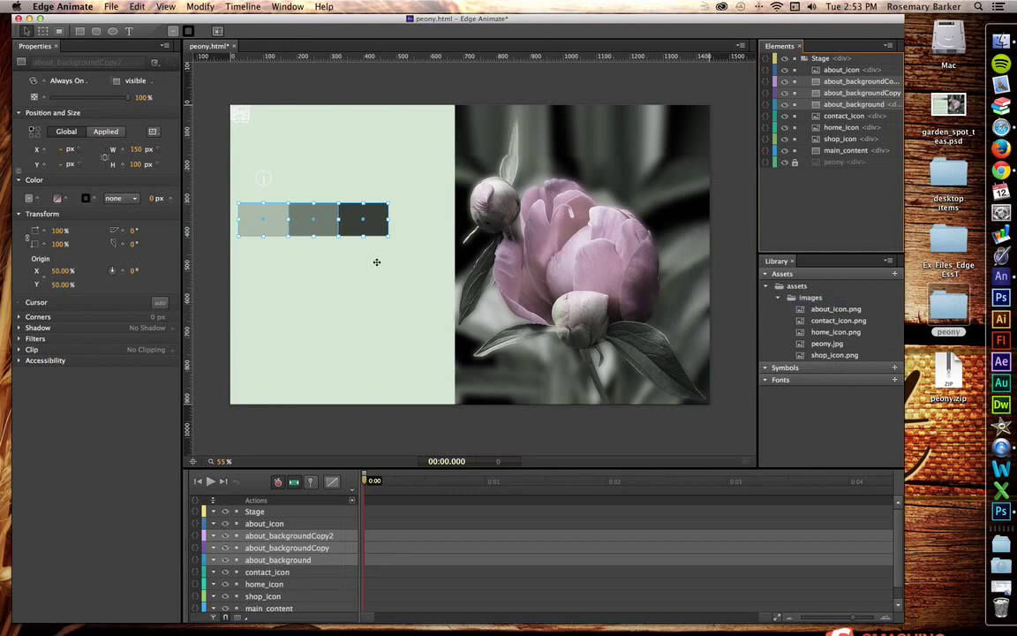
# Step: Move the three rectangles together to the right until the darkest one nearly meets main_content's right edge
pyautogui.hotkey('shift', 'Right')
pyautogui.hotkey('shift', 'Right')
pyautogui.hotkey('shift', 'Right')
pyautogui.hotkey('shift', 'Right')
pyautogui.hotkey('shift', 'Right')
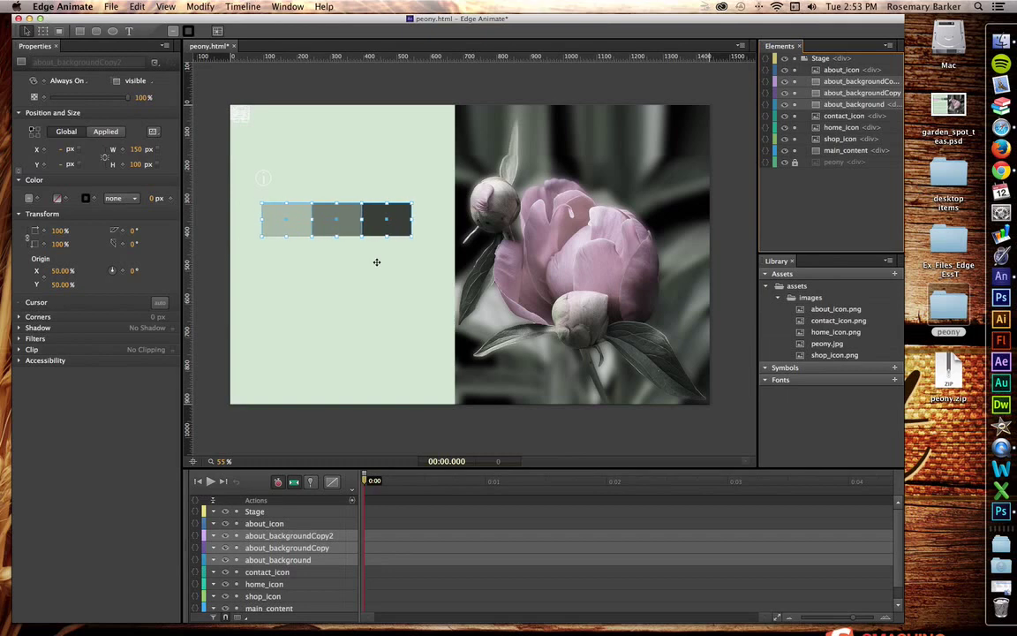
pyautogui.hotkey('shift', 'Right')
pyautogui.hotkey('shift', 'Right')
pyautogui.hotkey('shift', 'Right')
pyautogui.hotkey('shift', 'Right')
pyautogui.hotkey('shift', 'Right')
pyautogui.hotkey('shift', 'Right')
pyautogui.hotkey('shift', 'Right')
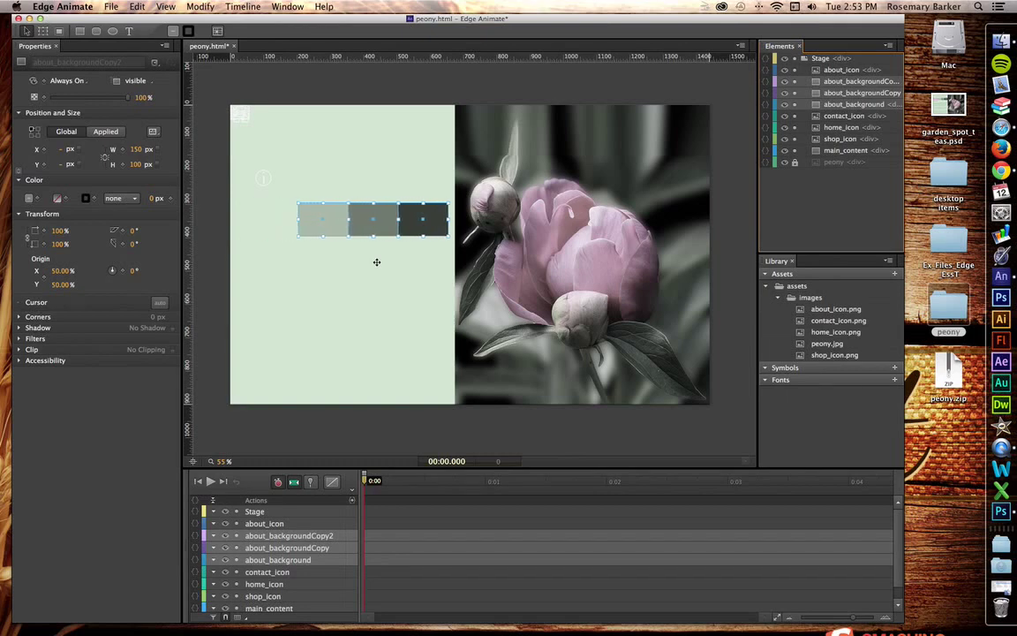
pyautogui.hotkey('shift', 'Right')
pyautogui.hotkey('shift', 'Right')
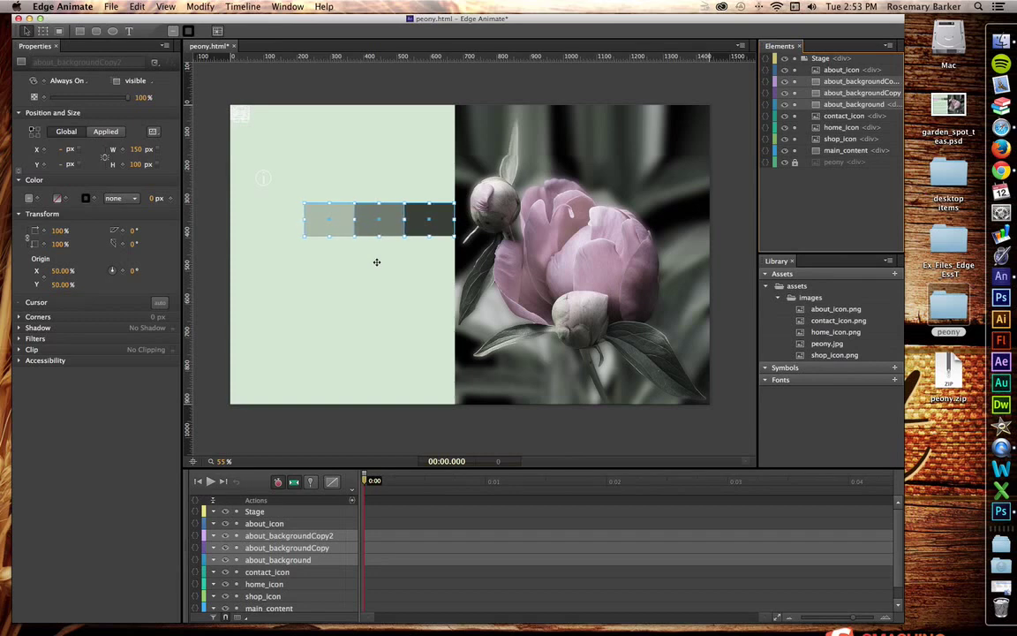
# Step: Raise the three selected rectangles together to Y 245 px
pyautogui.hotkey('shift', 'Up')
pyautogui.hotkey('shift', 'Up')
pyautogui.hotkey('shift', 'Up')
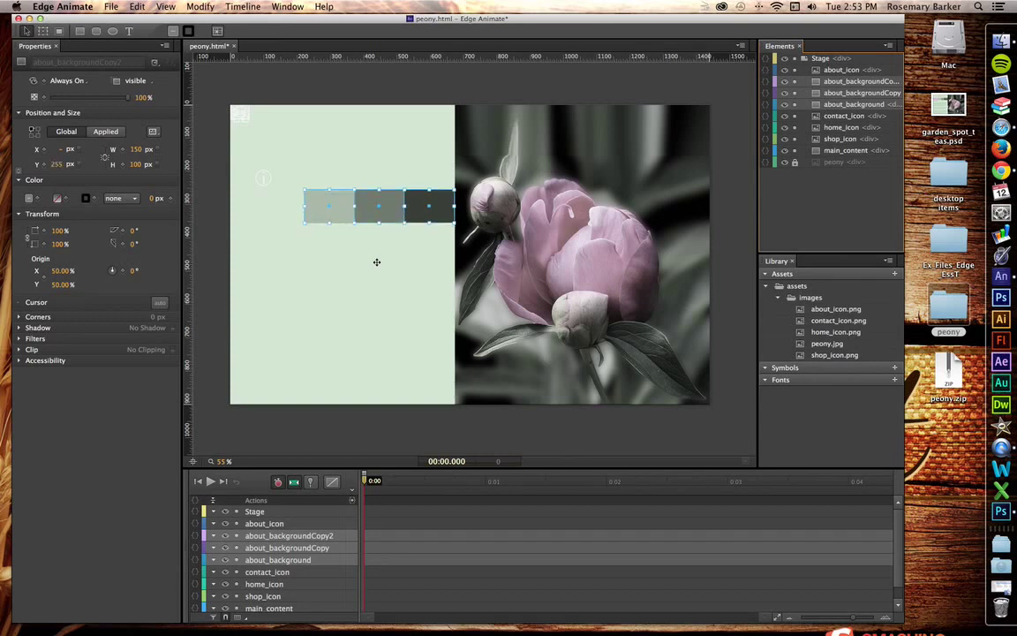
pyautogui.hotkey('shift', 'Up')
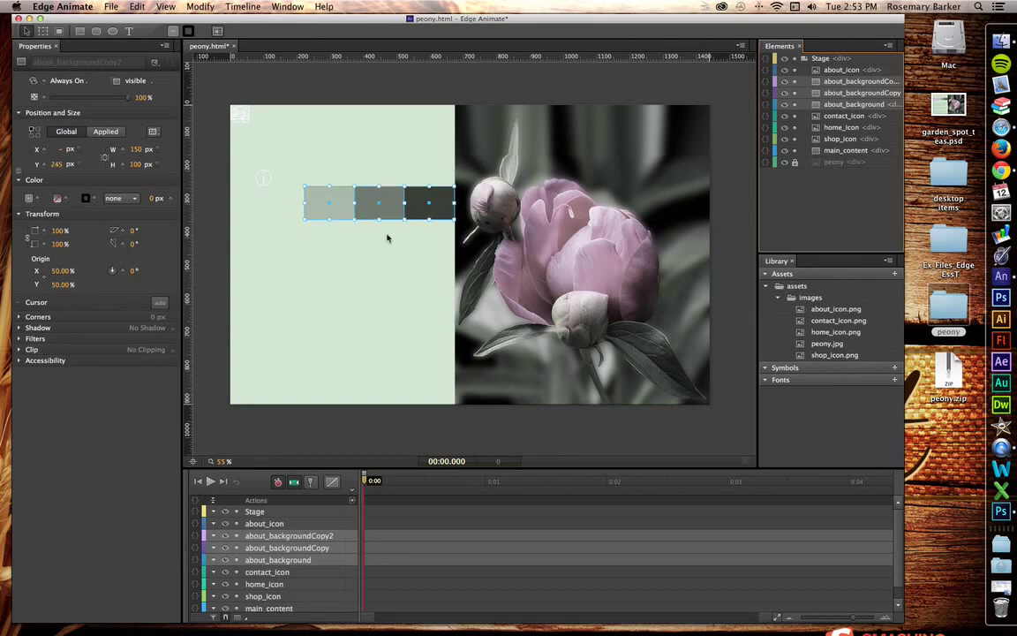
# Step: Nudge the three rectangles together flush against main_content's right edge, with about_background at X 225 px, and save the file
pyautogui.click(356, 146)
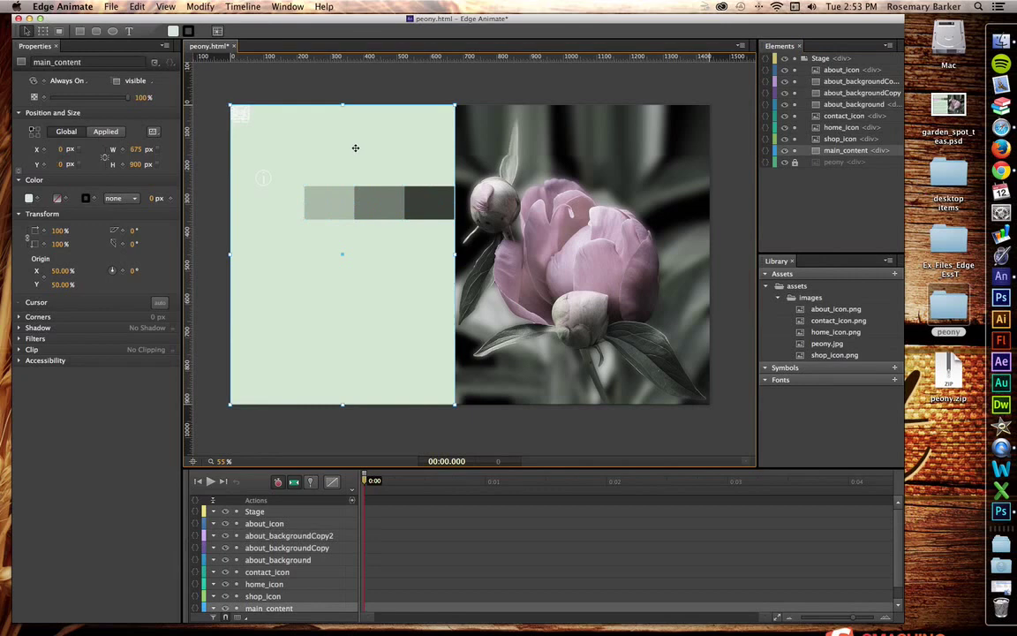
pyautogui.click(528, 89)
pyautogui.click(329, 200)
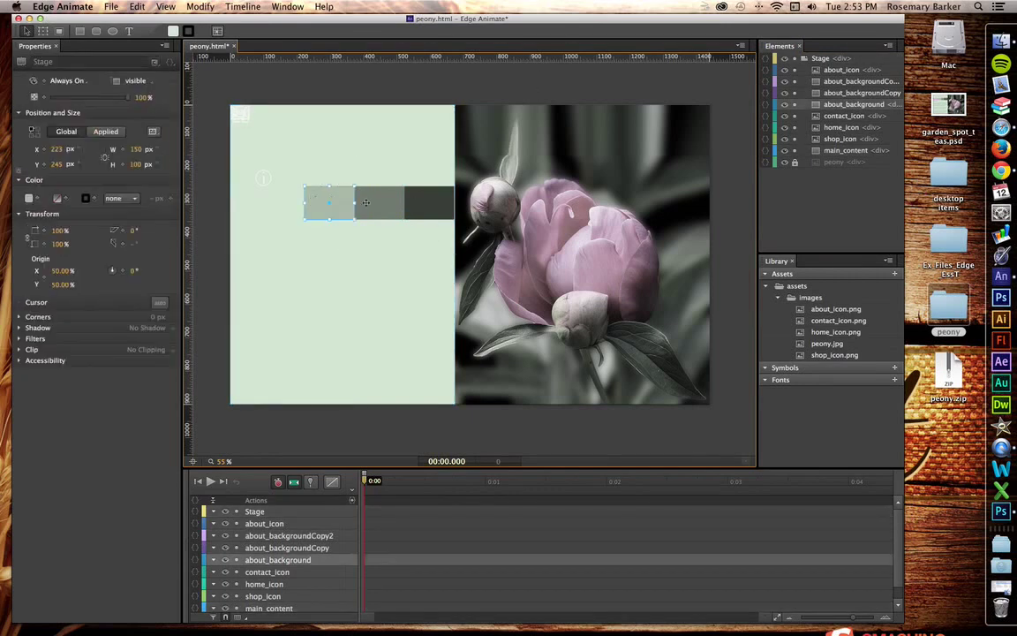
pyautogui.keyDown('shift'); pyautogui.click(380, 199); pyautogui.keyUp('shift')
pyautogui.keyDown('shift'); pyautogui.click(426, 202); pyautogui.keyUp('shift')
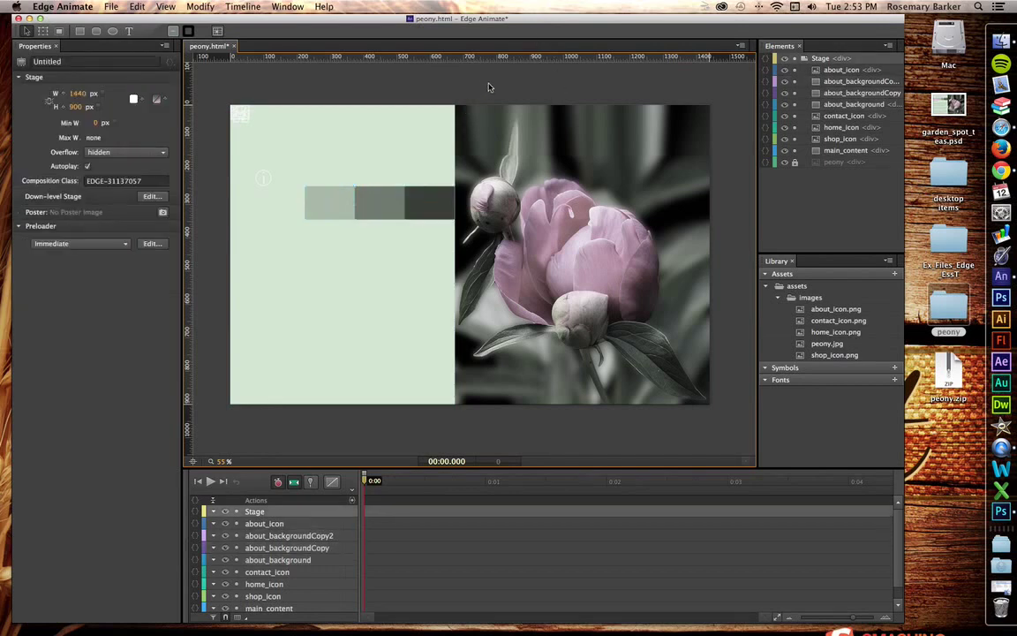
pyautogui.click(439, 81)
pyautogui.click(332, 200)
pyautogui.keyDown('shift'); pyautogui.click(380, 201); pyautogui.keyUp('shift')
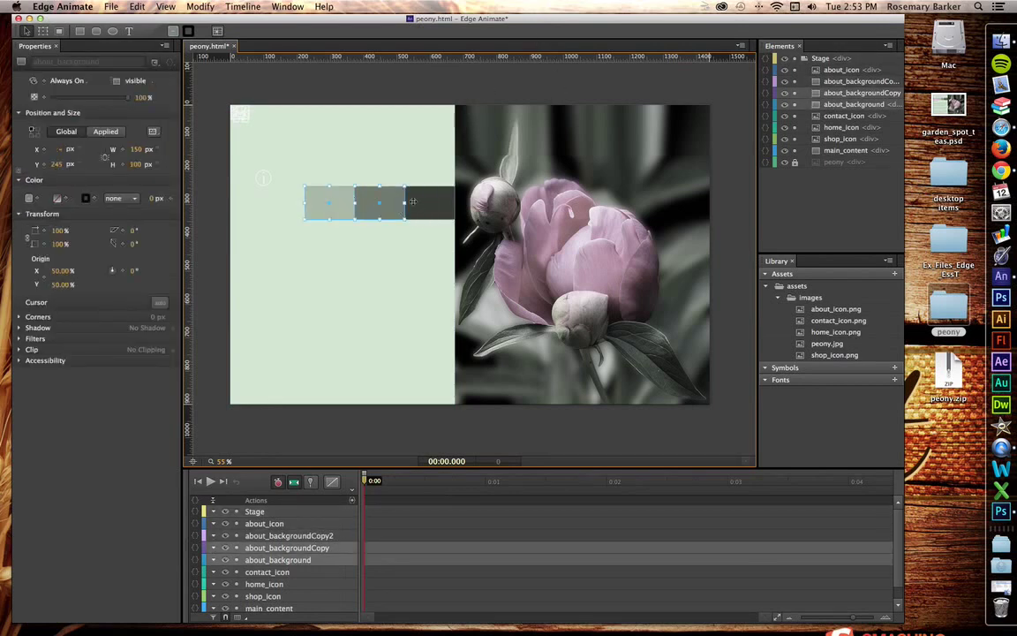
pyautogui.keyDown('shift'); pyautogui.click(412, 202); pyautogui.keyUp('shift')
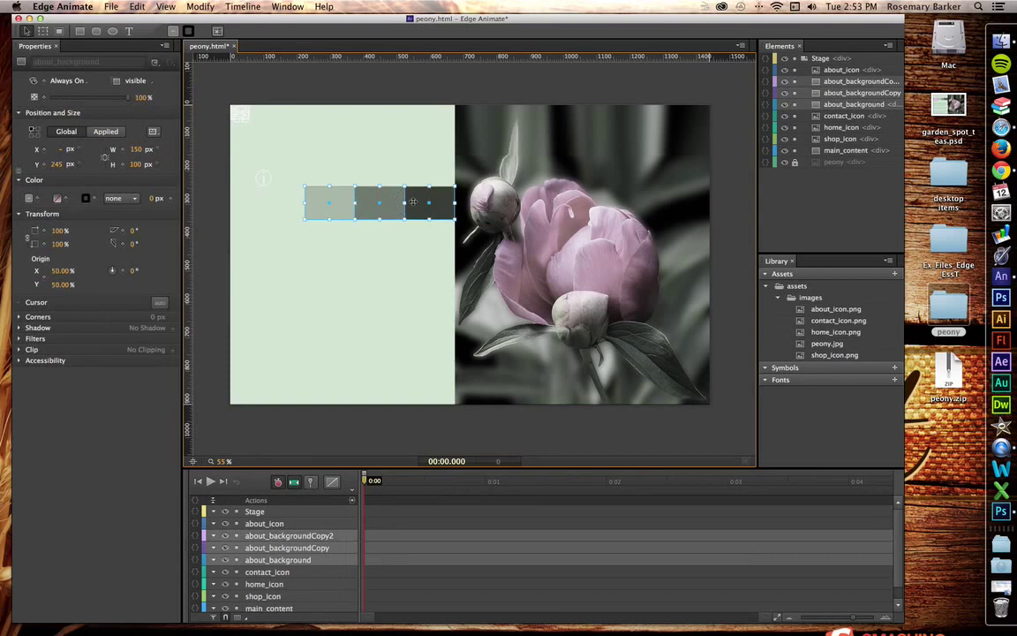
pyautogui.click(434, 82)
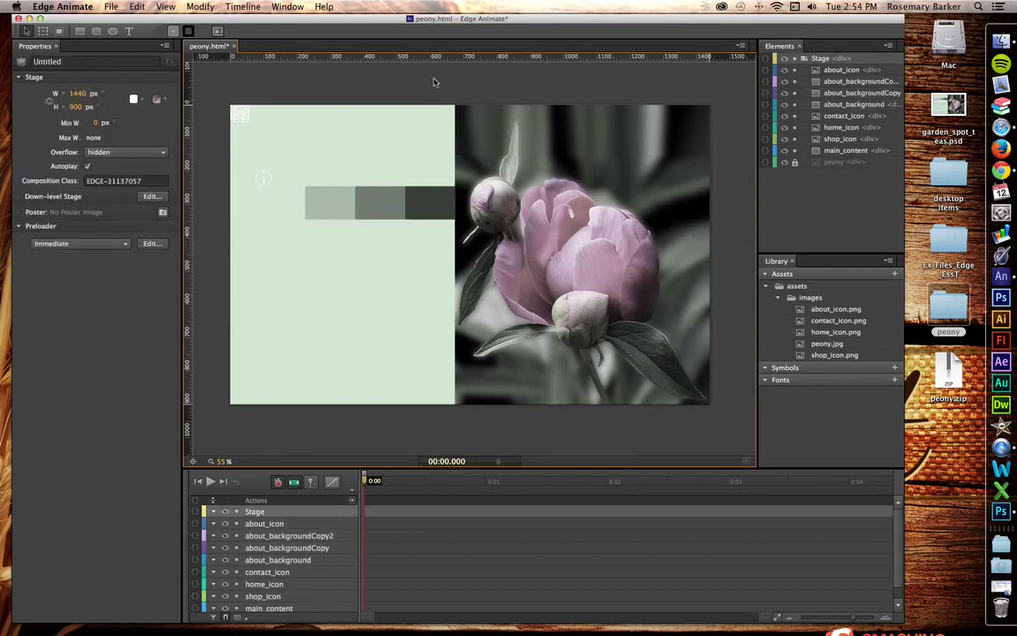
pyautogui.press('super+s')
# Step: Rename the middle rectangle, about_backgroundCopy, as contact_background
pyautogui.click(334, 203)
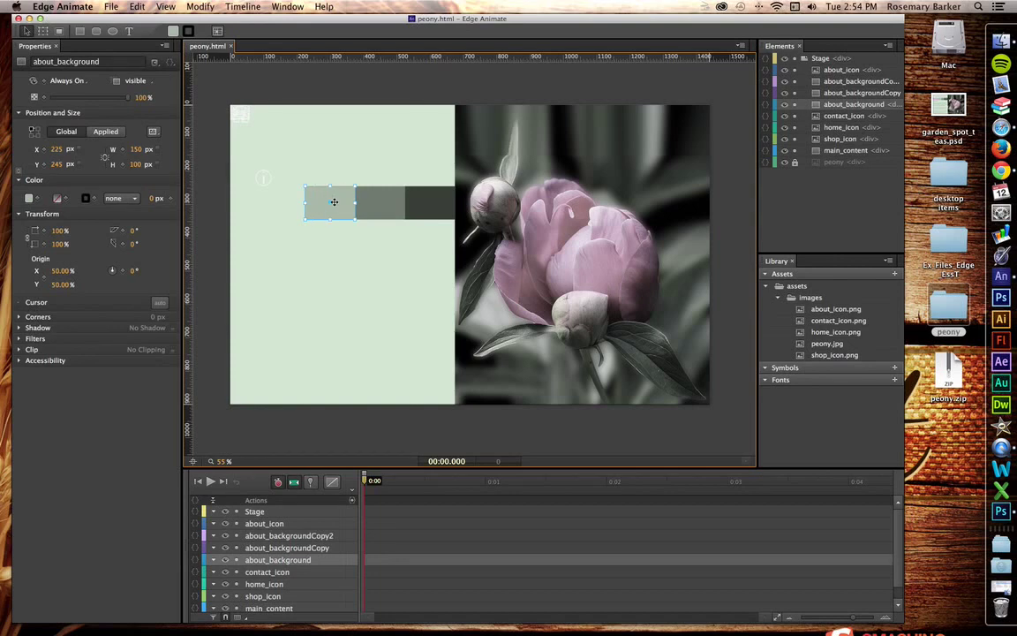
pyautogui.click(371, 204)
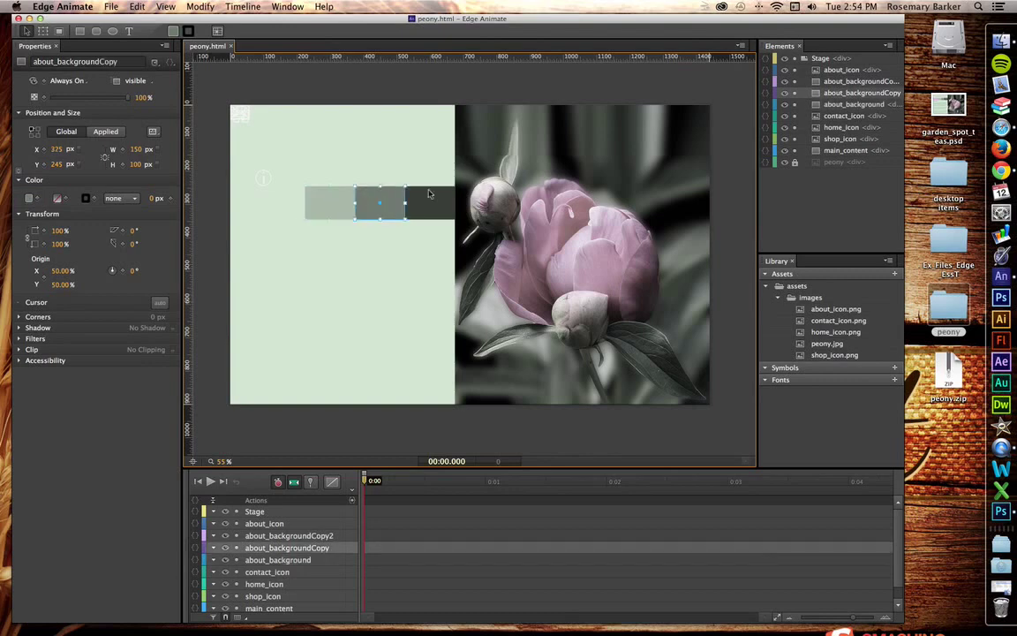
pyautogui.doubleClick(839, 94)
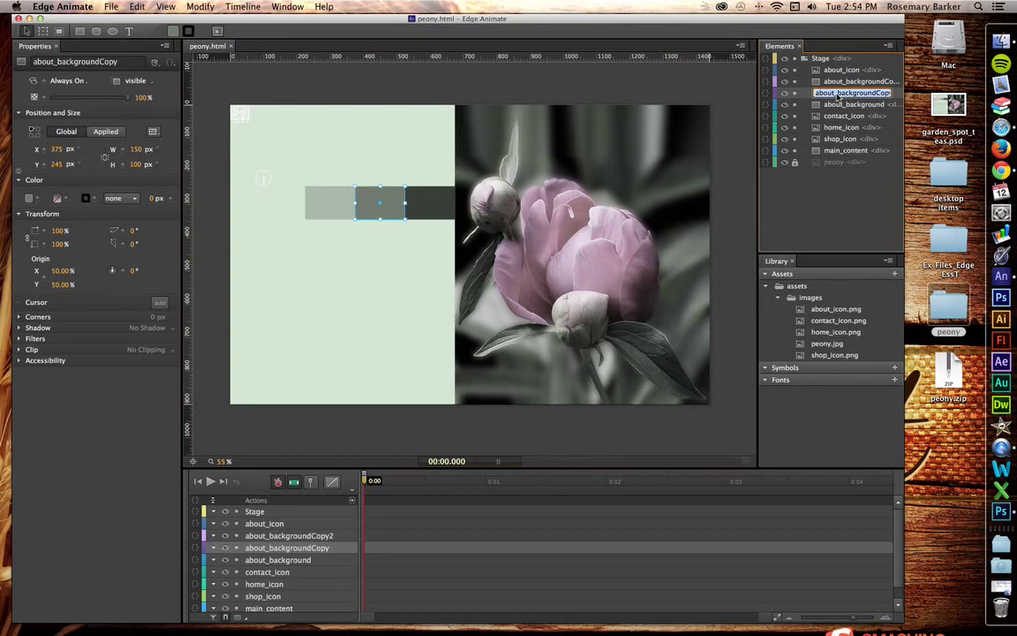
pyautogui.write('contact_background')
# Step: Rename the darkest rectangle, about_backgroundCopy2, as shop_background
pyautogui.click(418, 201)
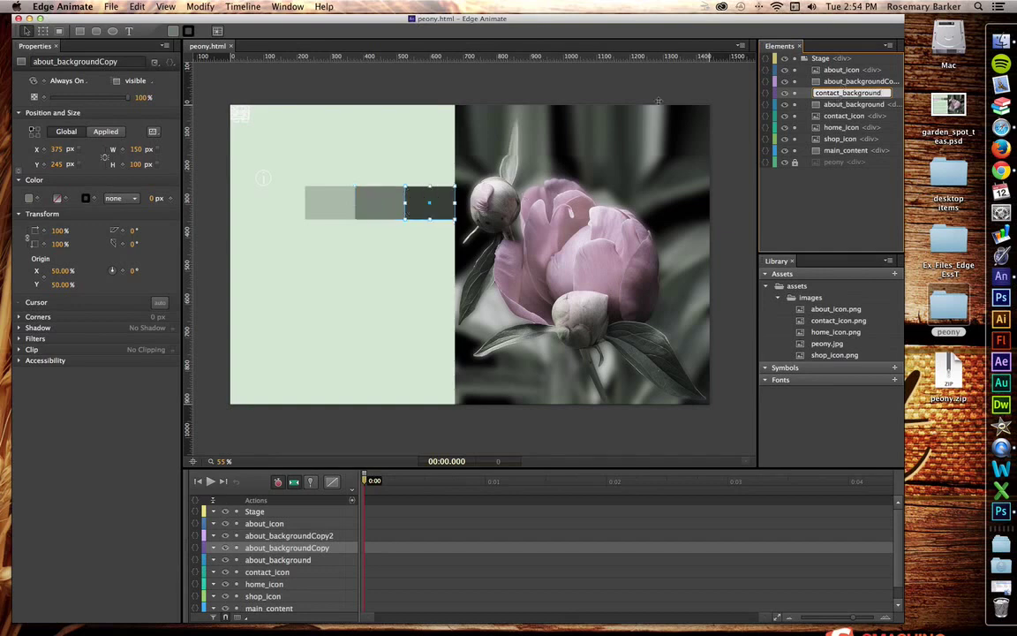
pyautogui.doubleClick(854, 82)
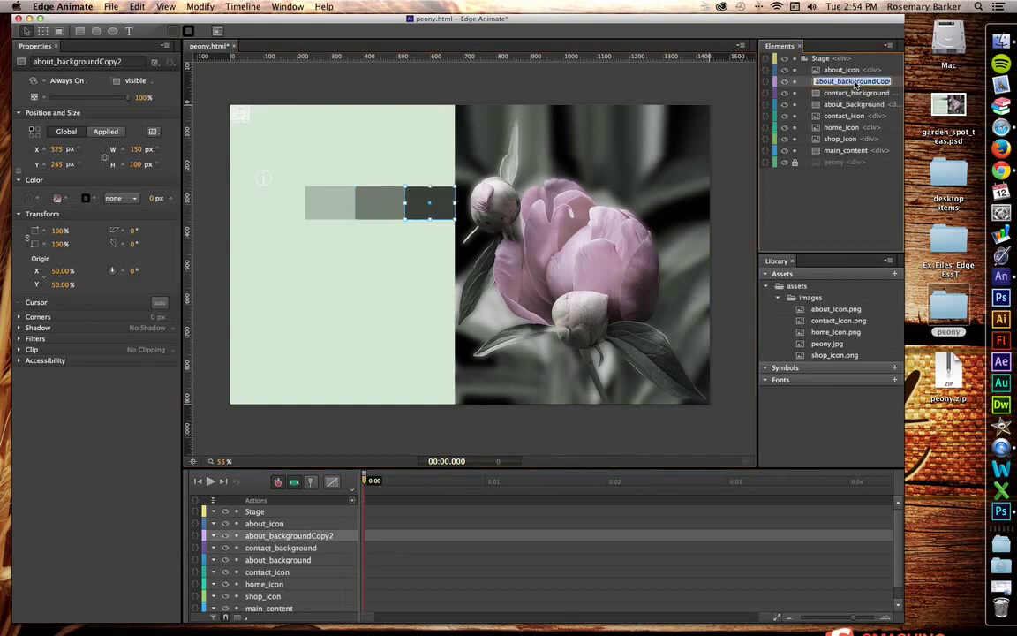
pyautogui.write('shop_backgroun')
pyautogui.click(758, 172)
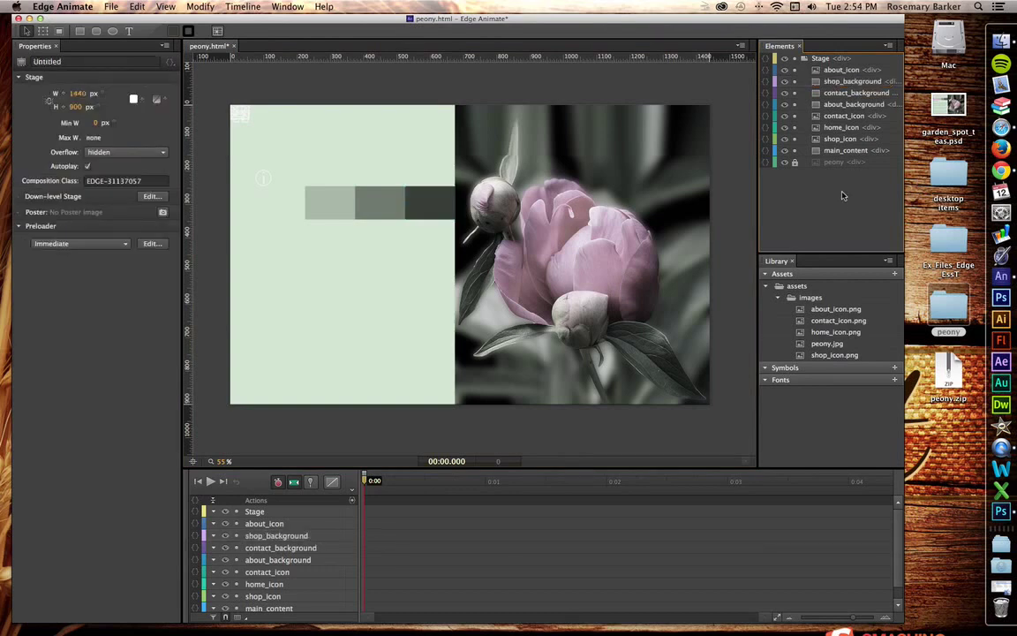
# Step: Restack the elements so about_icon, shop_icon and contact_icon each sit directly above their matching background rectangle
pyautogui.click(856, 104)
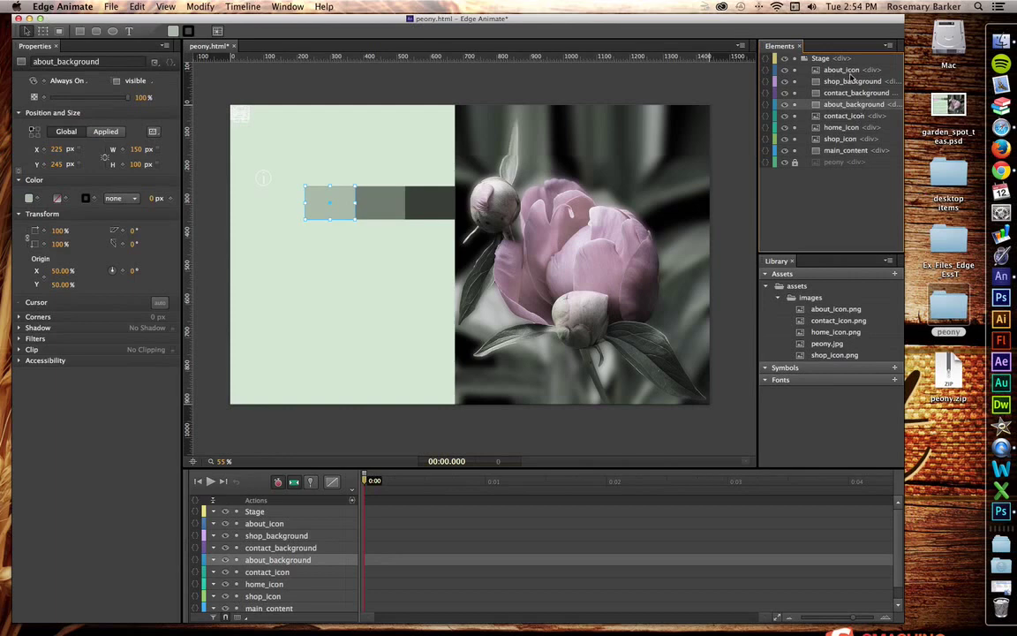
pyautogui.click(845, 72)
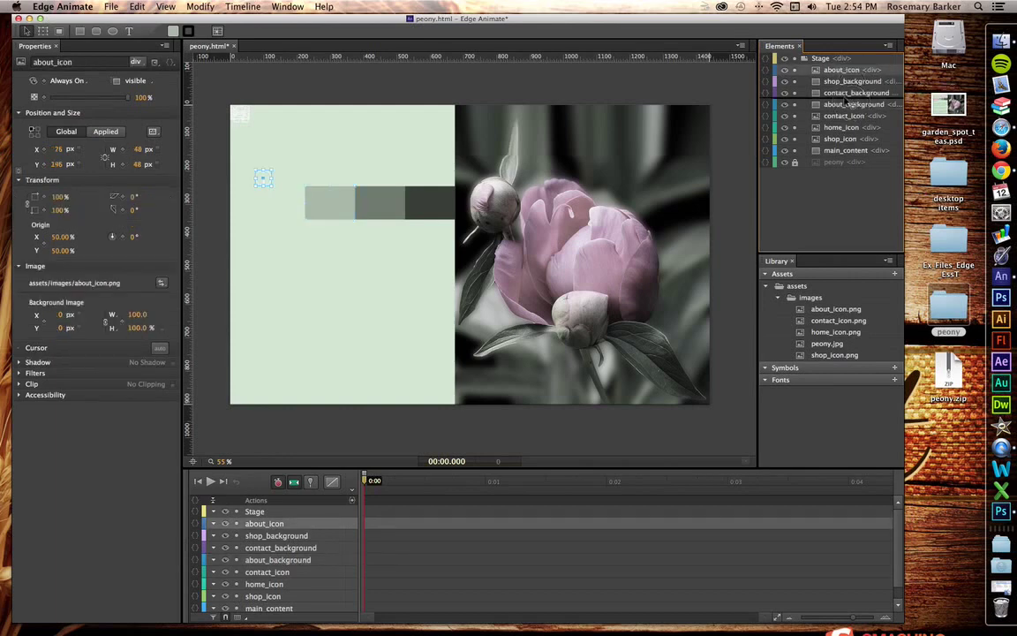
pyautogui.moveTo(845, 100); pyautogui.dragTo(843, 69)
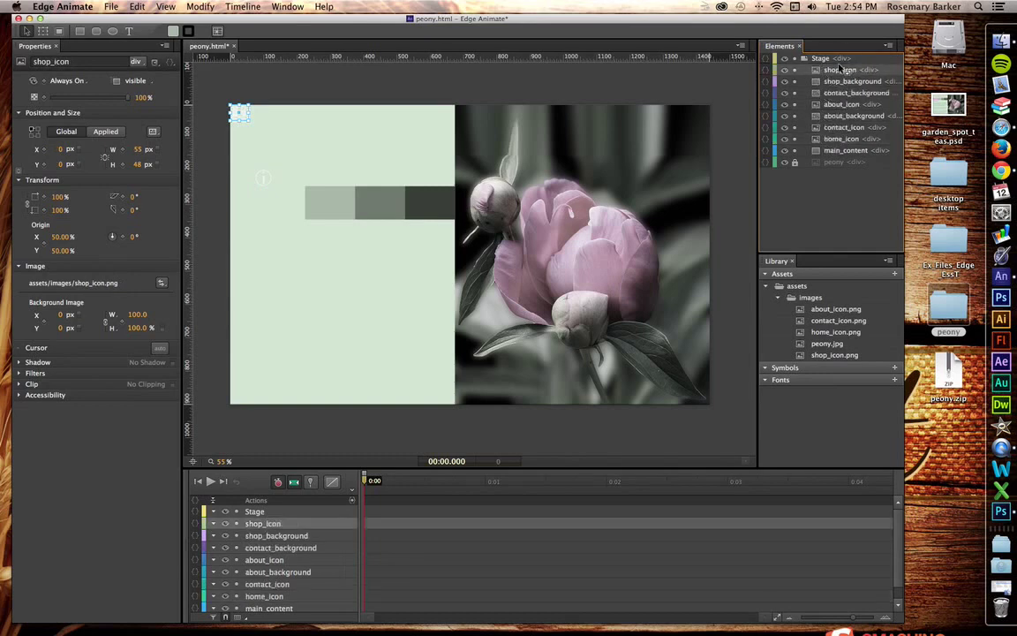
pyautogui.click(834, 139)
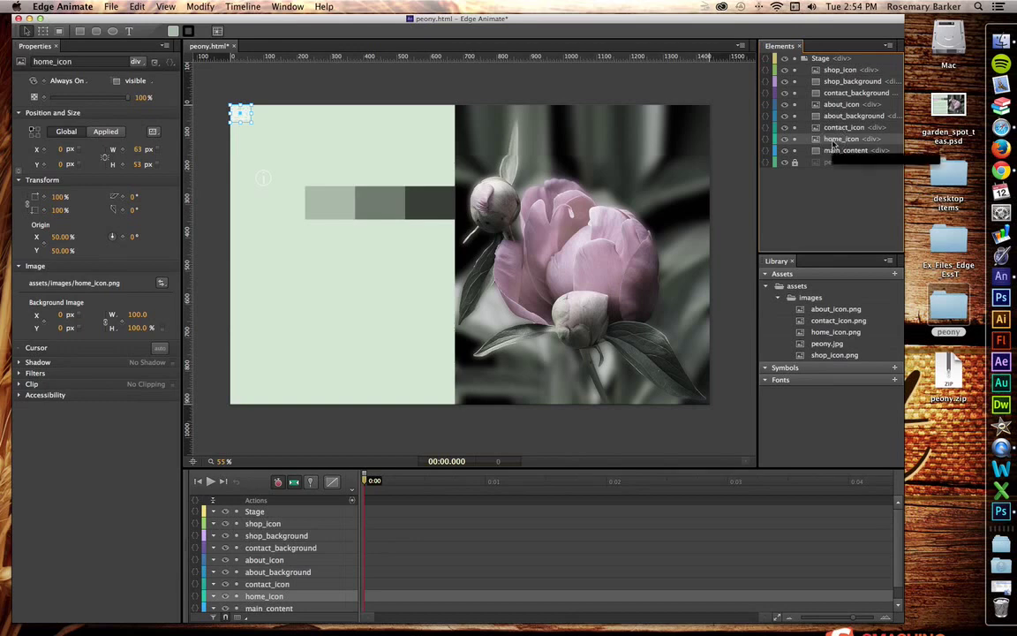
pyautogui.click(839, 127)
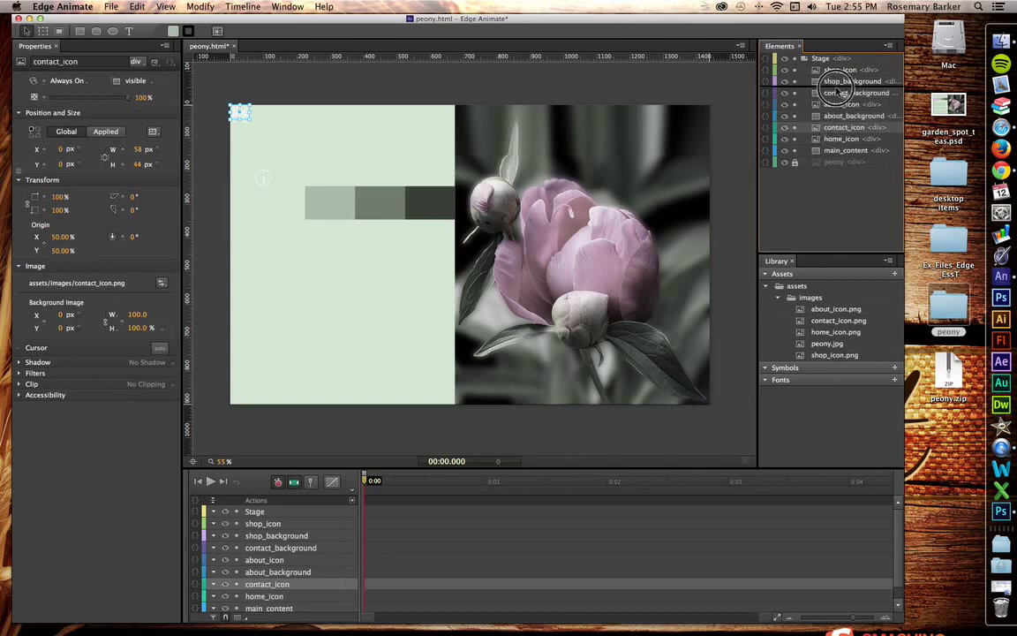
pyautogui.moveTo(837, 88); pyautogui.dragTo(838, 88)
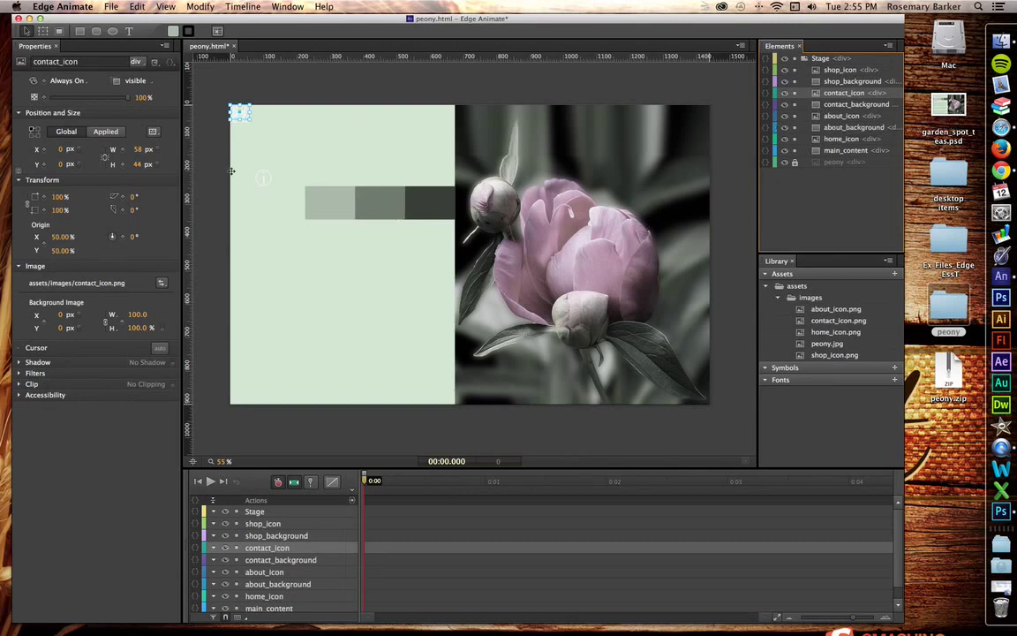
# Step: Place about_icon, contact_icon and shop_icon centered on their matching background rectangles, and save the file
pyautogui.click(263, 179)
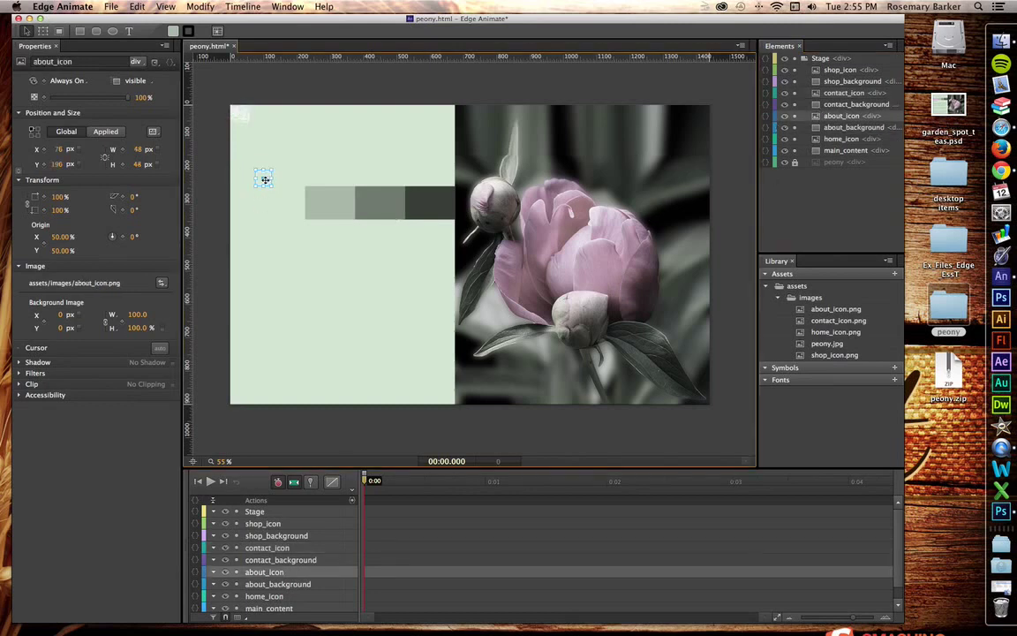
pyautogui.moveTo(263, 179); pyautogui.dragTo(330, 204)
pyautogui.click(844, 93)
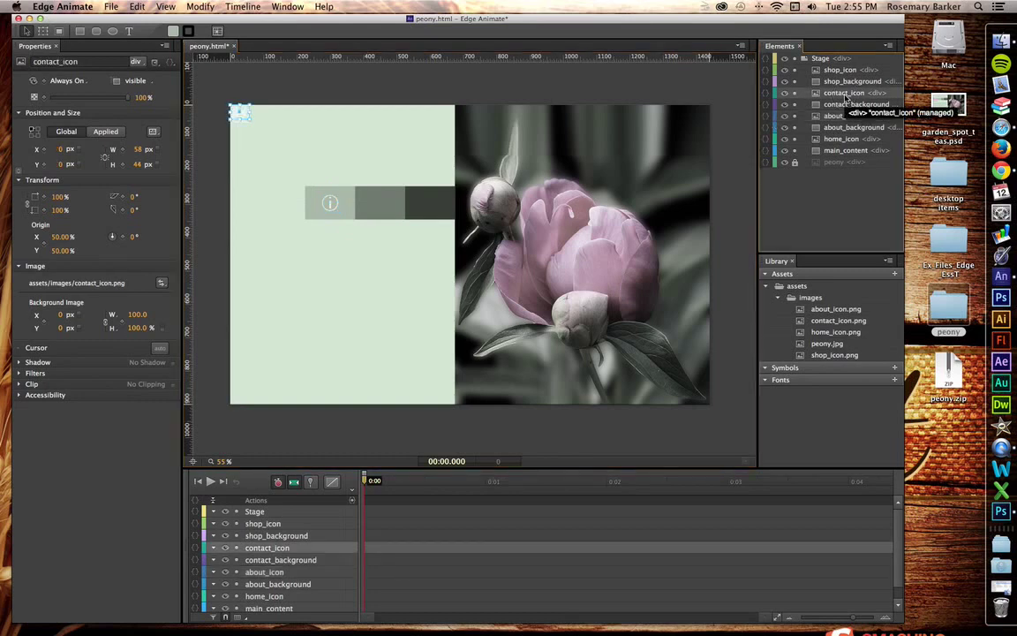
pyautogui.moveTo(244, 110); pyautogui.dragTo(381, 201)
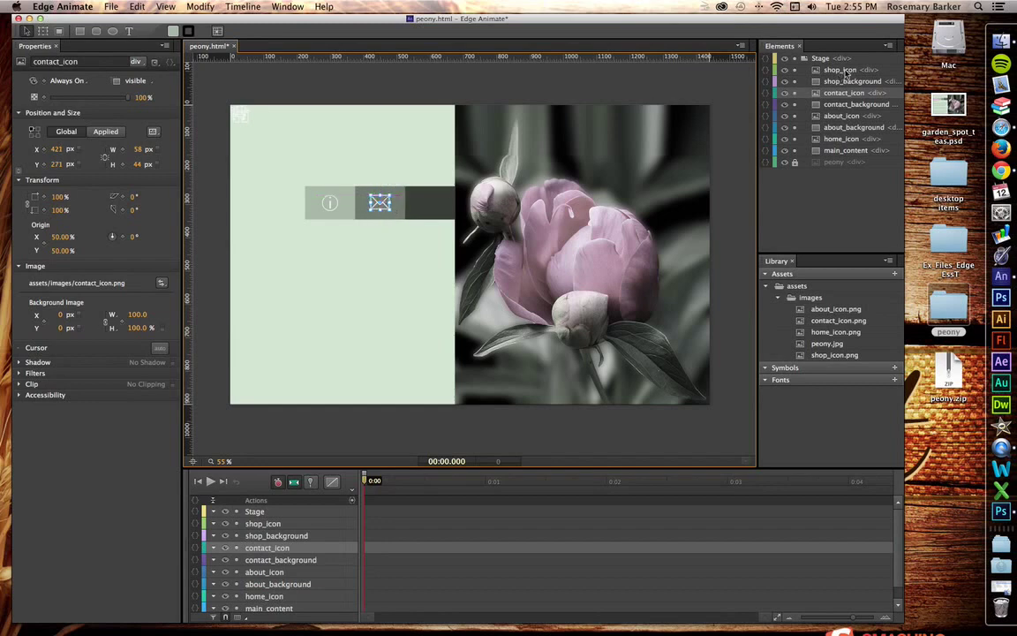
pyautogui.click(843, 70)
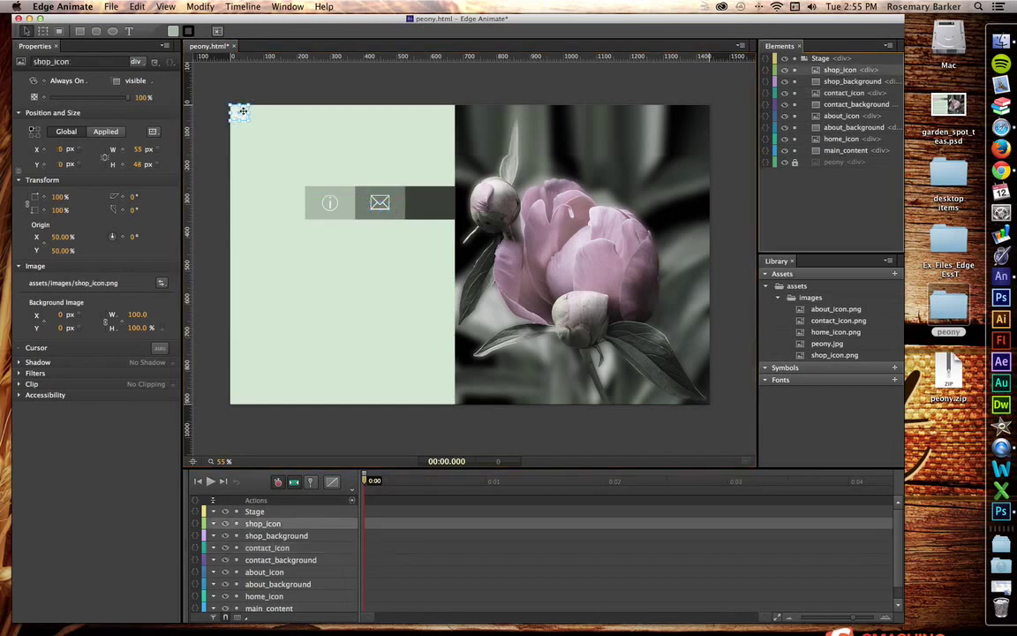
pyautogui.moveTo(241, 111); pyautogui.dragTo(430, 203)
pyautogui.click(340, 142)
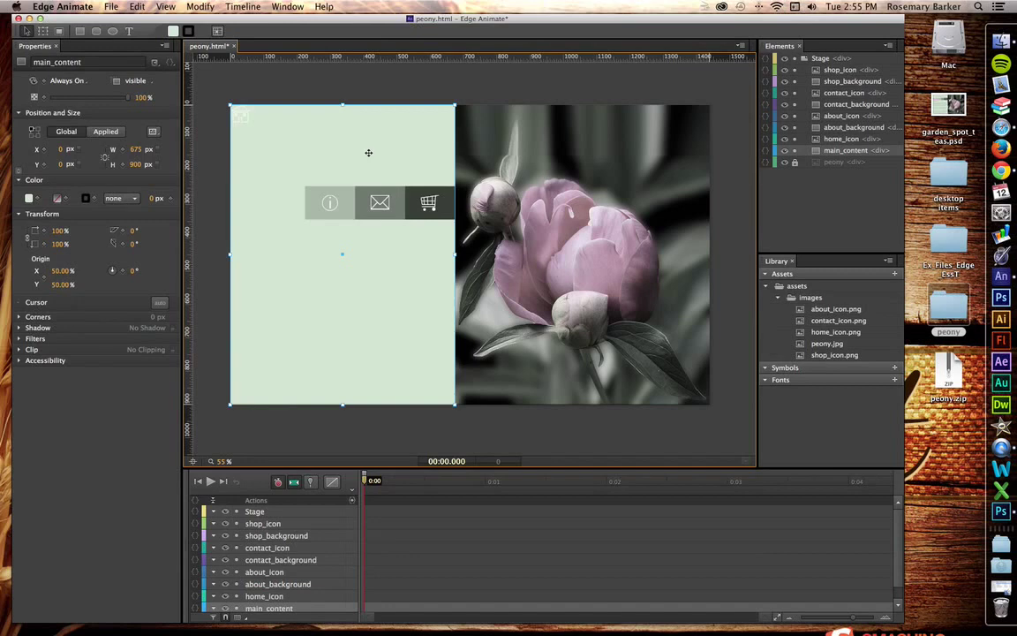
pyautogui.press('super+s')
# Step: Duplicate about_background into the empty space beside it as a 232 px wide rectangle at X 0 px, filled with #d9b0d4
pyautogui.click(315, 214)
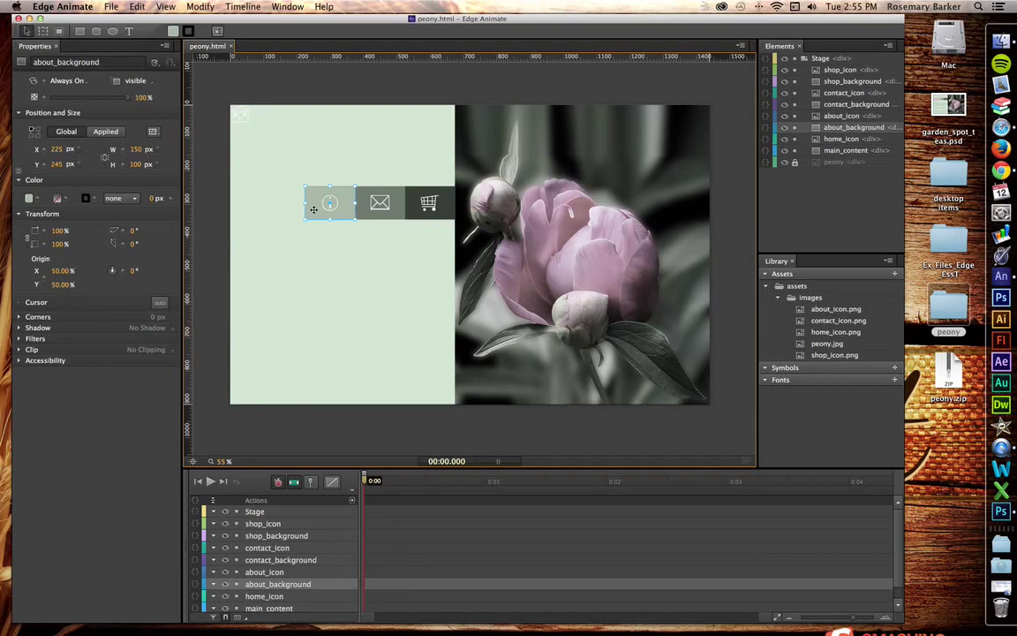
pyautogui.moveTo(313, 210); pyautogui.dragTo(231, 204)
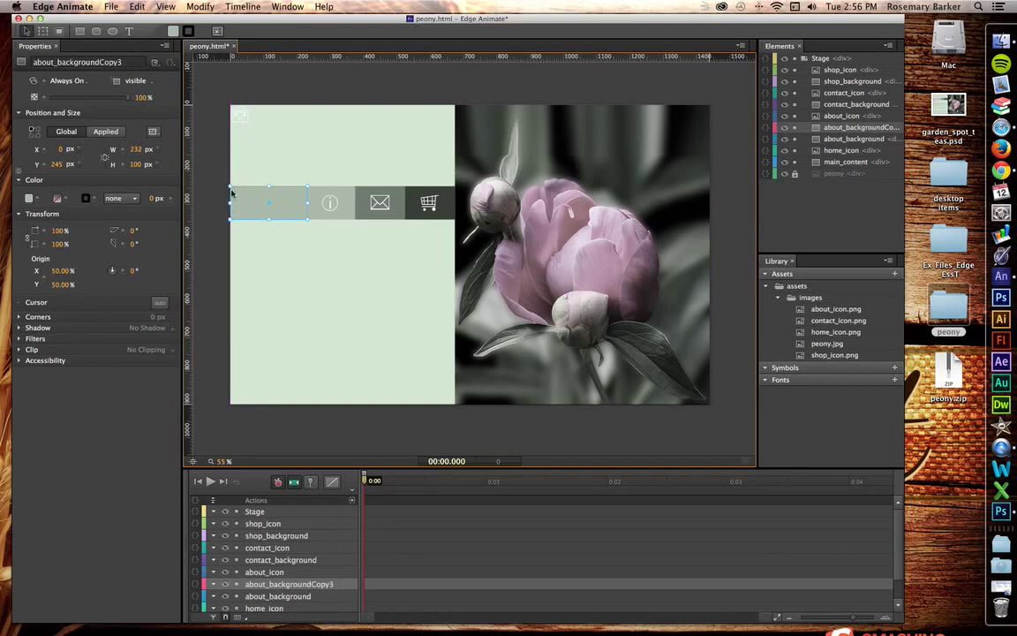
pyautogui.click(28, 199)
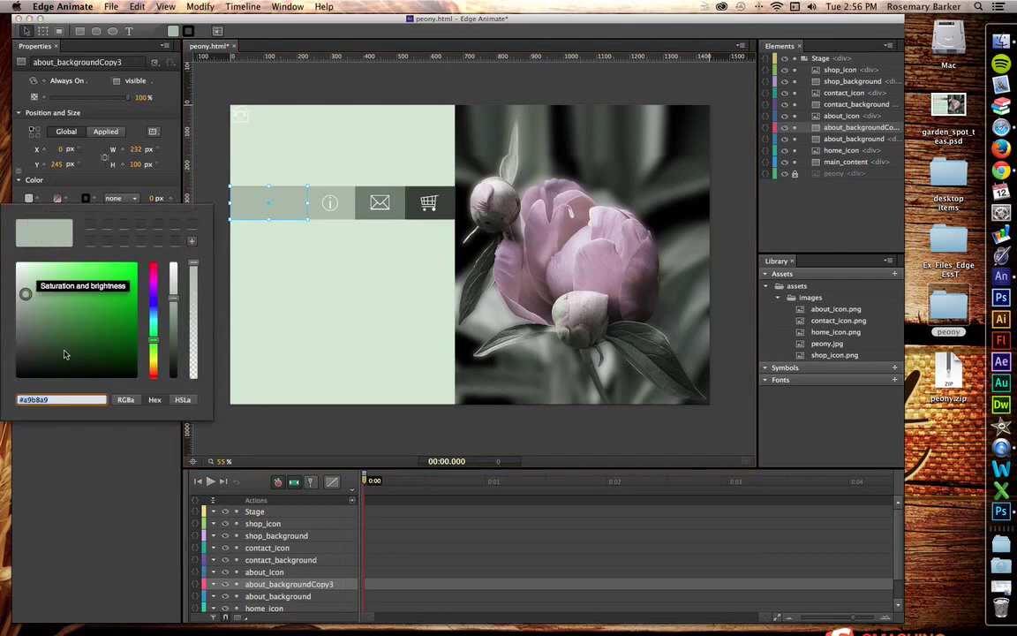
pyautogui.write('d9b')
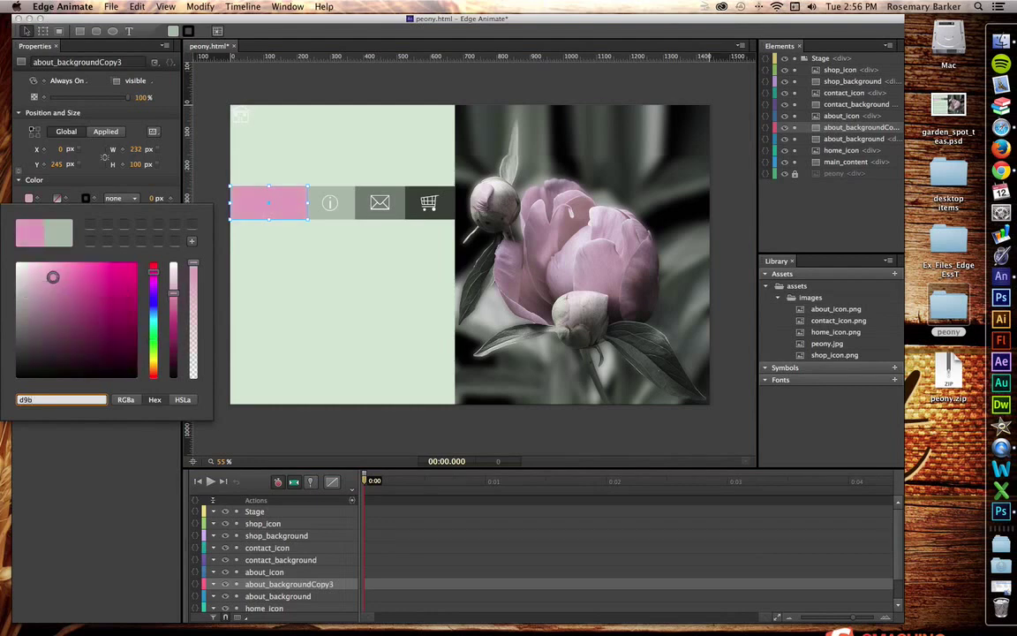
pyautogui.write('0d4')
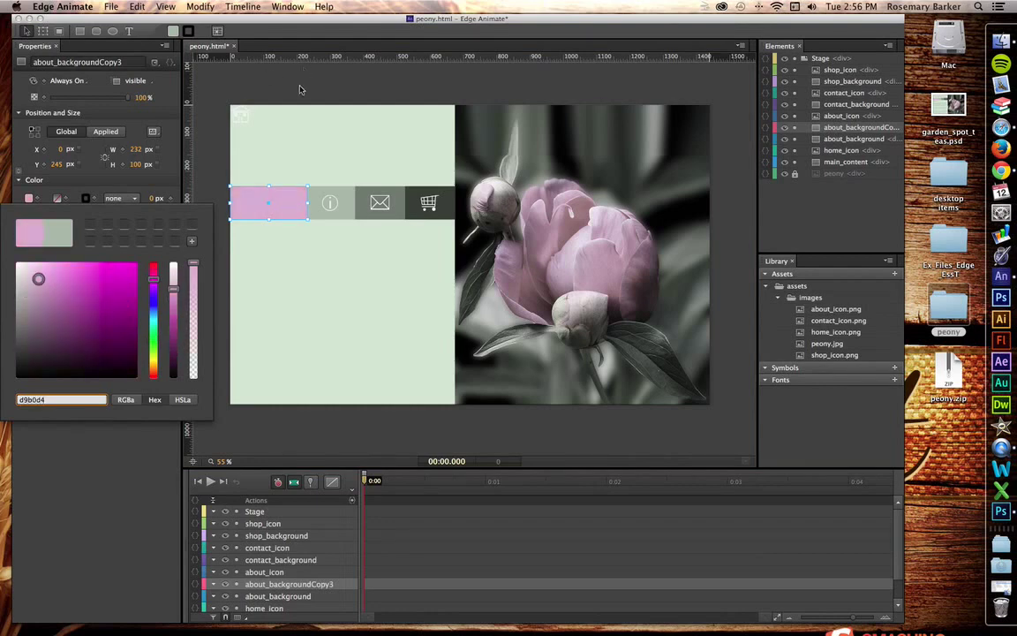
pyautogui.press('Return')
pyautogui.click(244, 203)
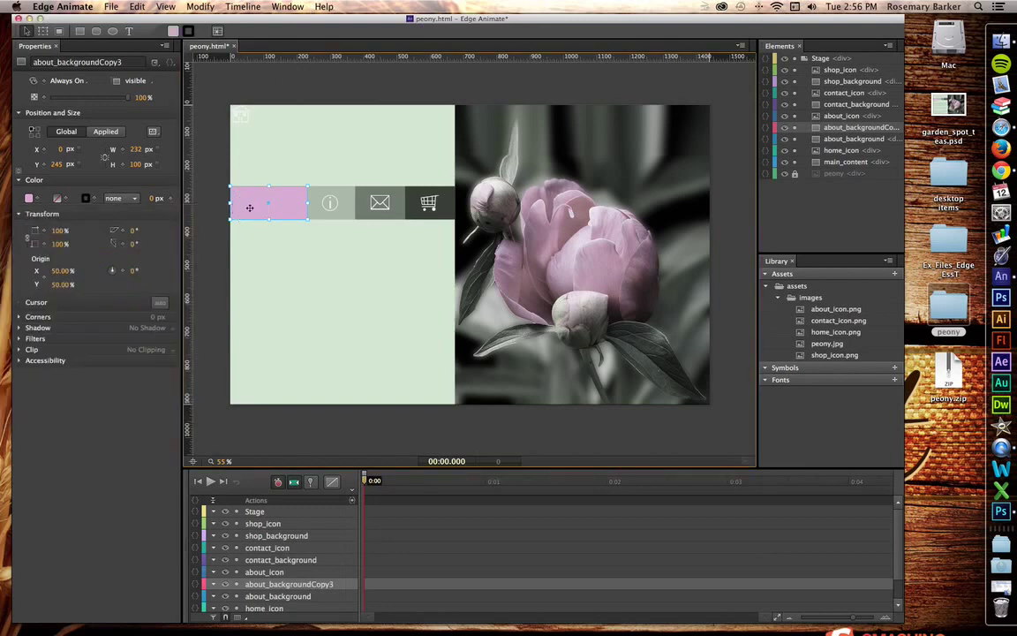
pyautogui.click(214, 288)
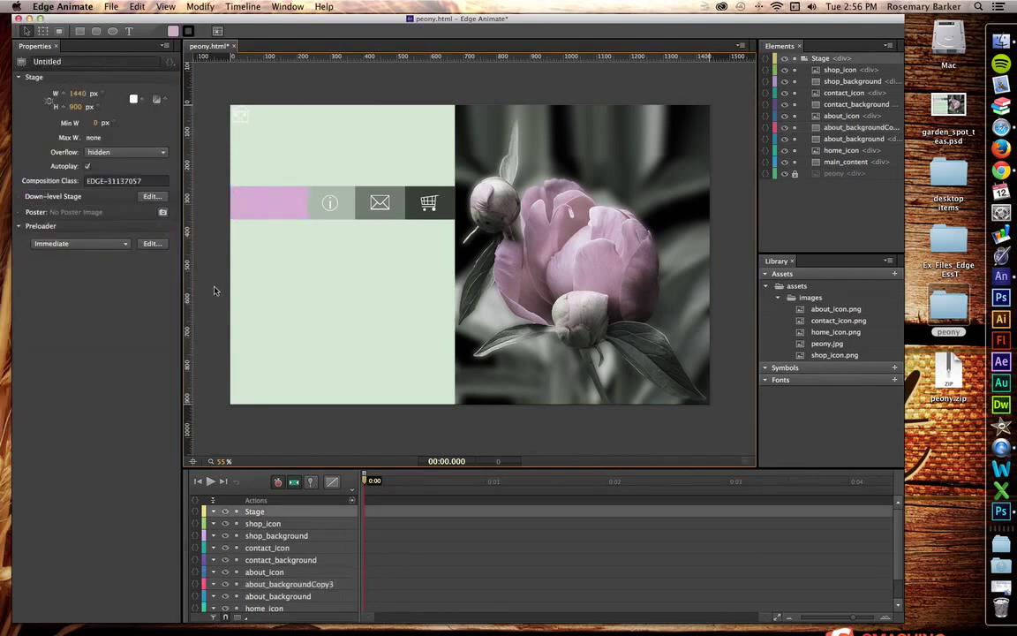
# Step: Rename the pink rectangle as home_background
pyautogui.click(278, 204)
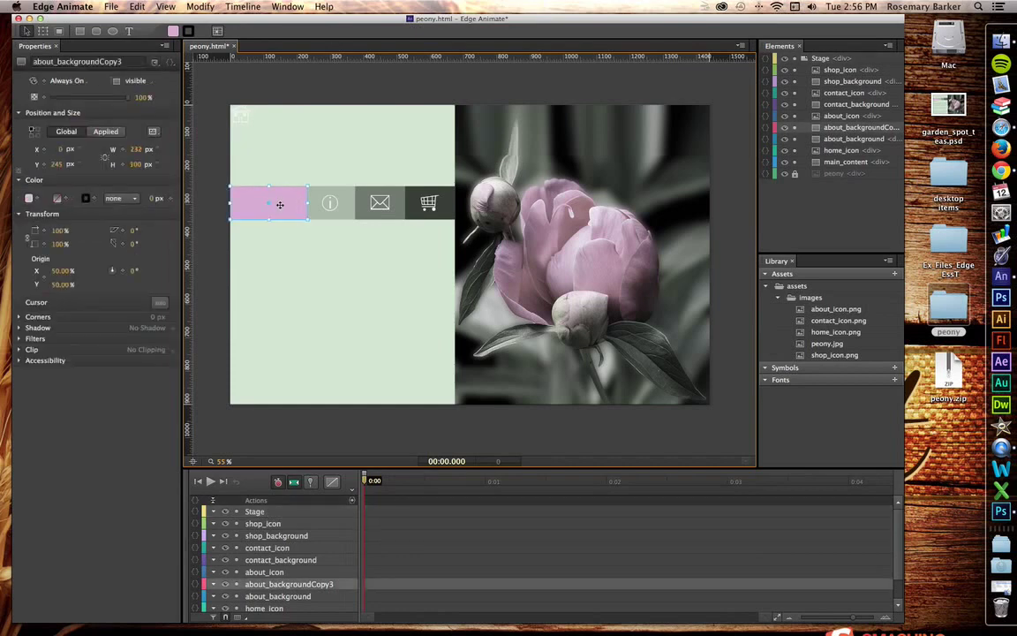
pyautogui.click(846, 128)
pyautogui.doubleClick(846, 129)
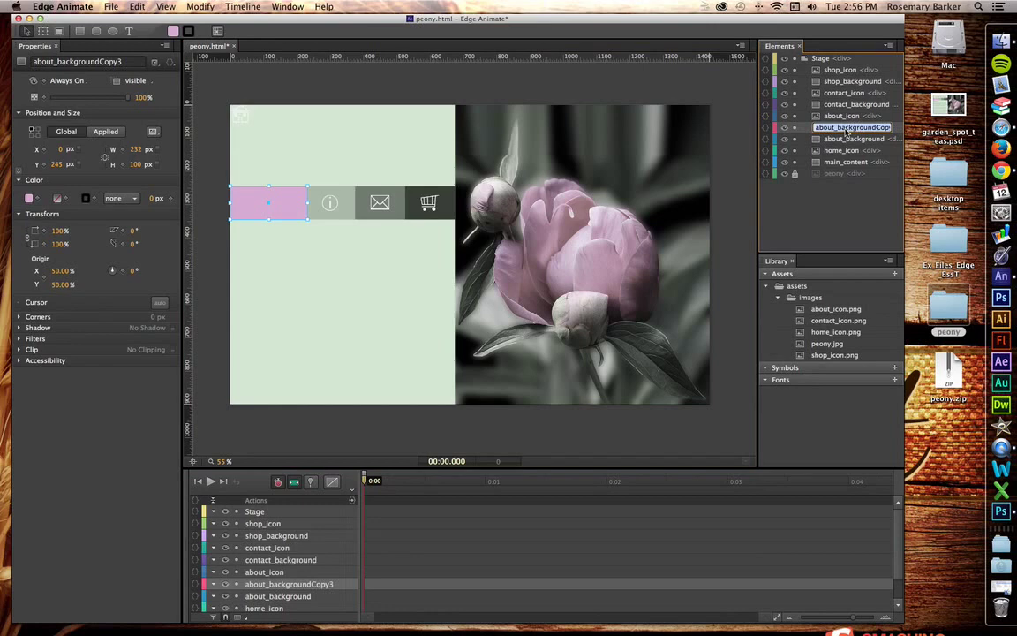
pyautogui.write('home_background')
pyautogui.click(810, 227)
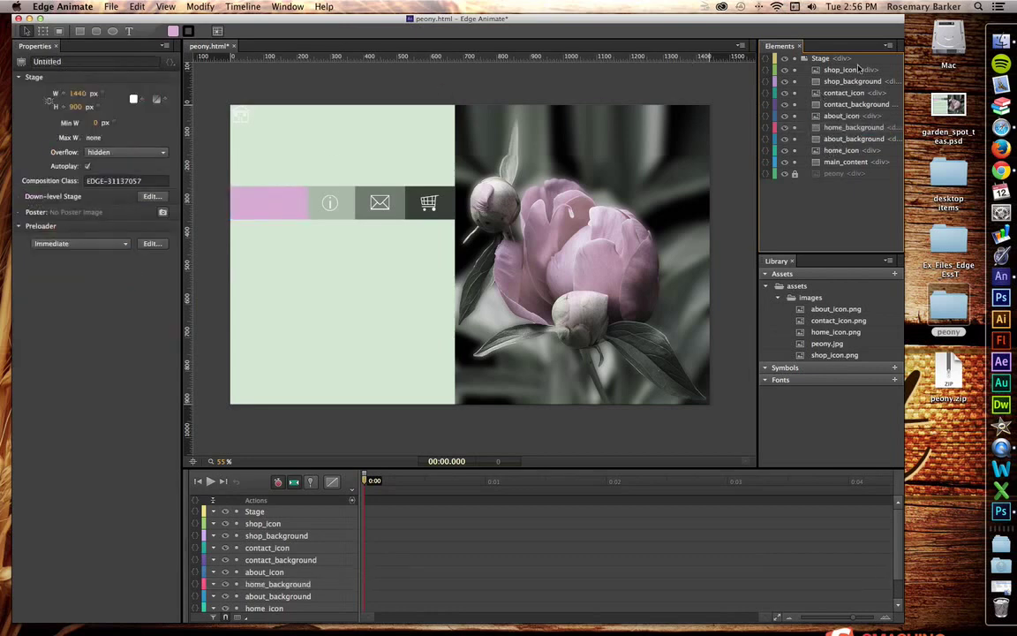
# Step: Restack the elements so home_icon sits directly above home_background and about_background sits directly below about_icon
pyautogui.click(849, 151)
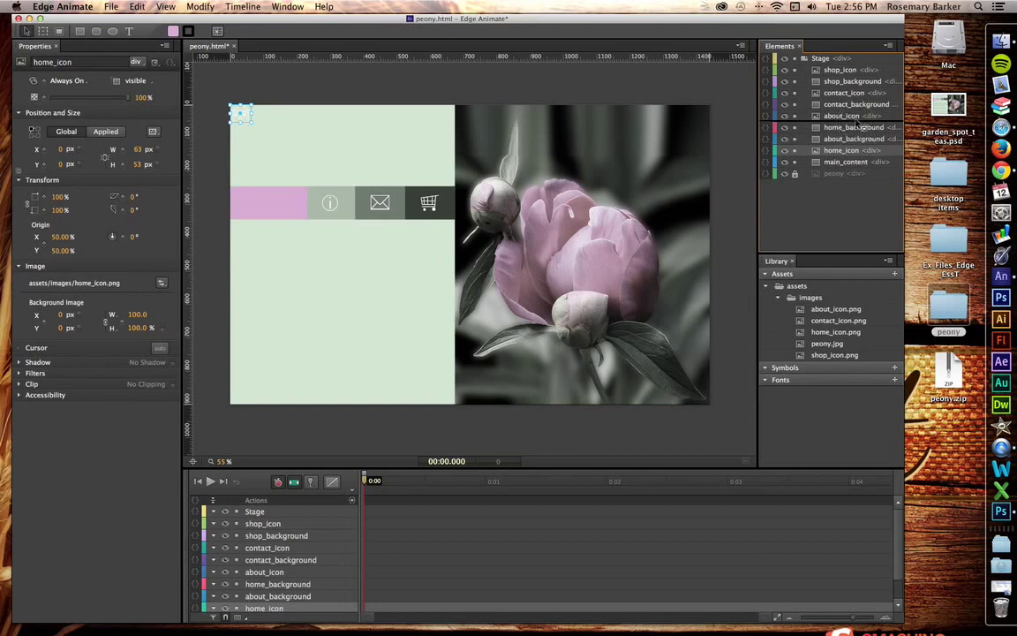
pyautogui.moveTo(849, 151); pyautogui.dragTo(857, 126)
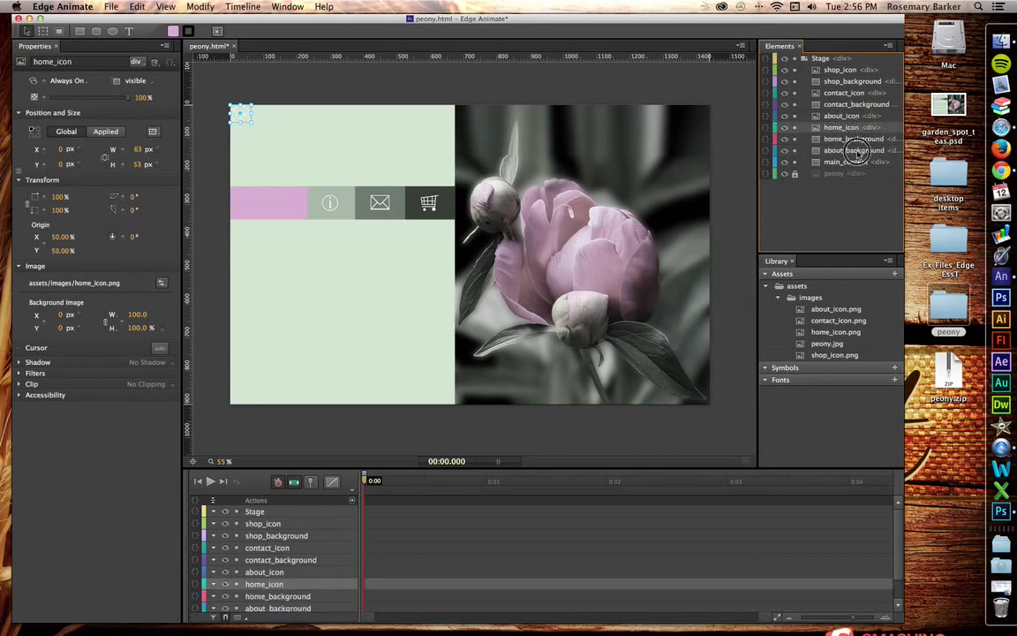
pyautogui.click(854, 151)
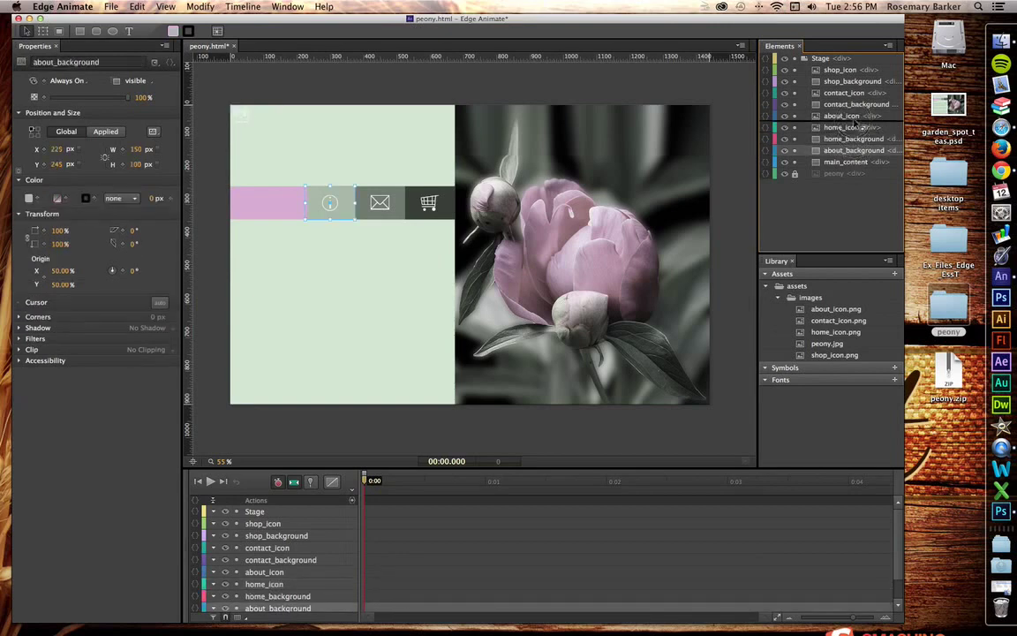
pyautogui.moveTo(857, 125); pyautogui.dragTo(856, 126)
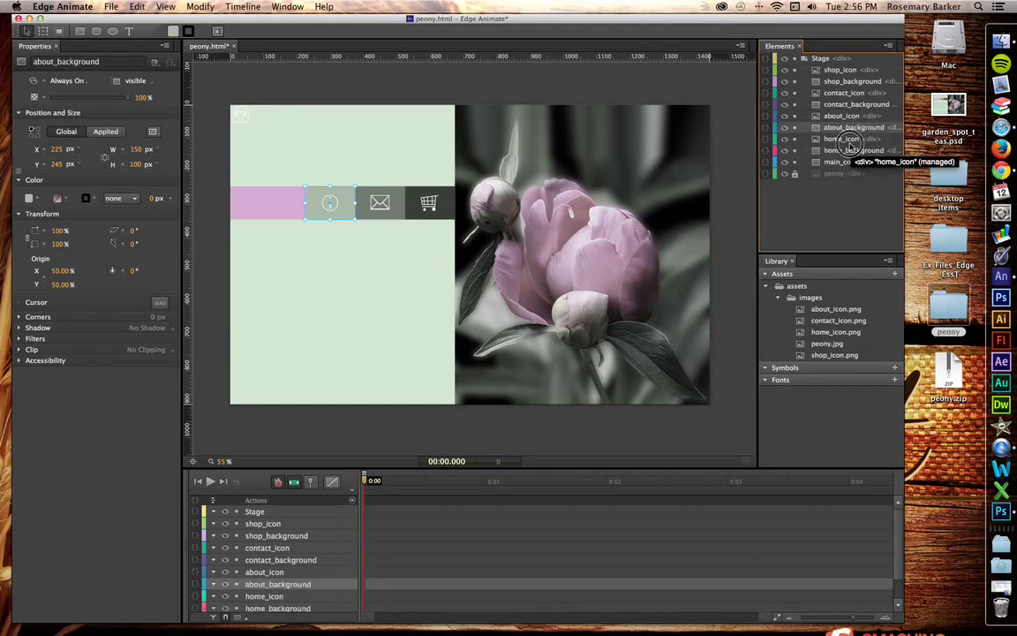
# Step: Move home_icon onto the middle of the pink home_background, at about X 84 px and Y 271 px, and save the file
pyautogui.click(849, 140)
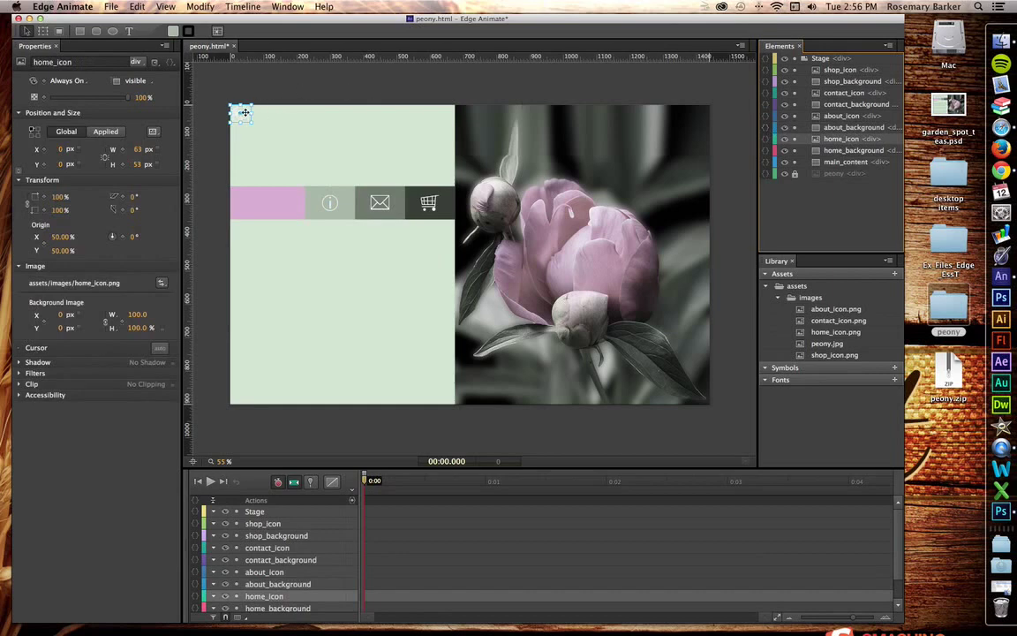
pyautogui.moveTo(244, 113); pyautogui.dragTo(267, 204)
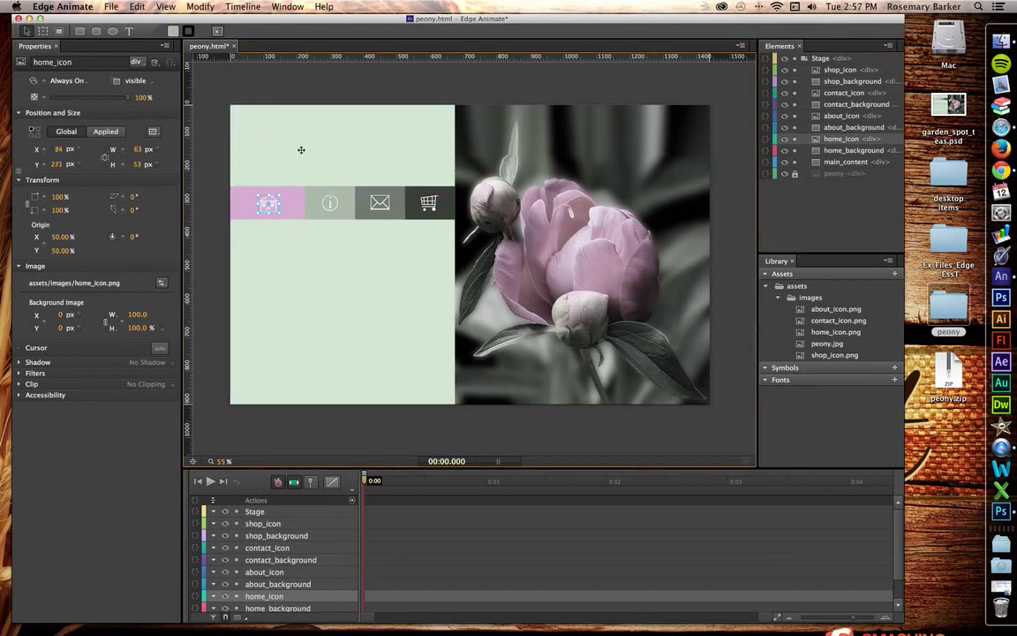
pyautogui.press('super+s')
# Step: Nudge the home, about, contact and shop icons down together to Y 285 px
pyautogui.keyDown('shift'); pyautogui.click(329, 203); pyautogui.keyUp('shift')
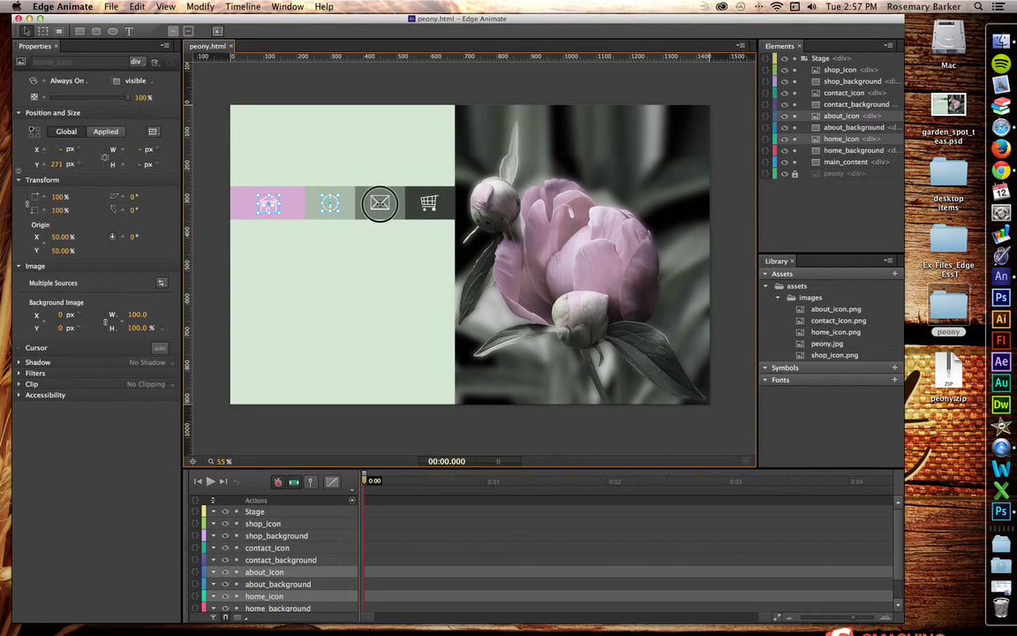
pyautogui.keyDown('shift'); pyautogui.click(380, 203); pyautogui.keyUp('shift')
pyautogui.keyDown('shift'); pyautogui.click(429, 203); pyautogui.keyUp('shift')
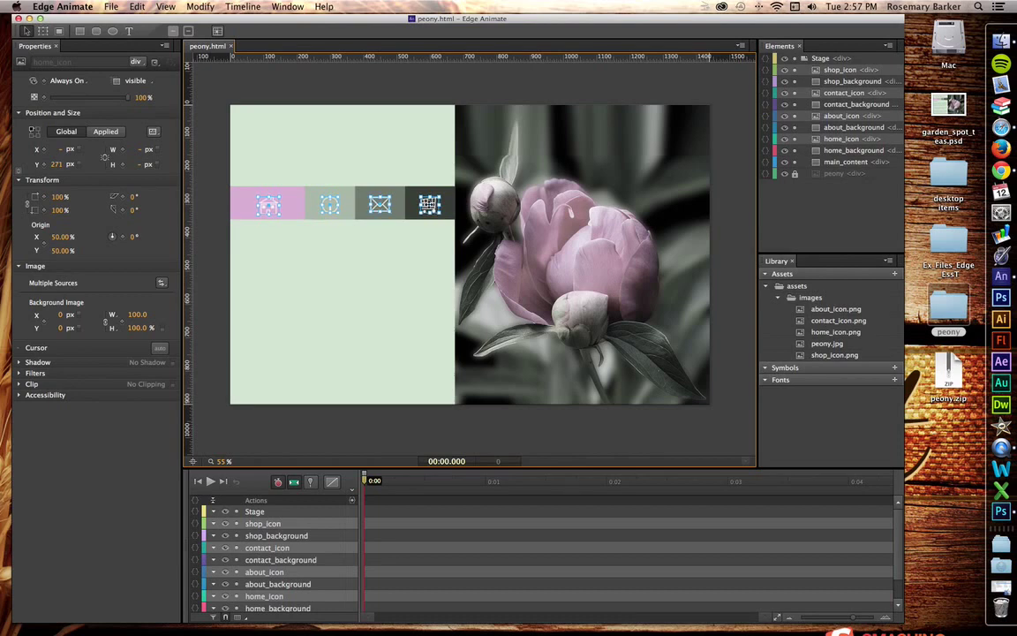
pyautogui.press('Down')
pyautogui.press('Down')
pyautogui.press('Down')
pyautogui.press('Down')
pyautogui.press('Down')
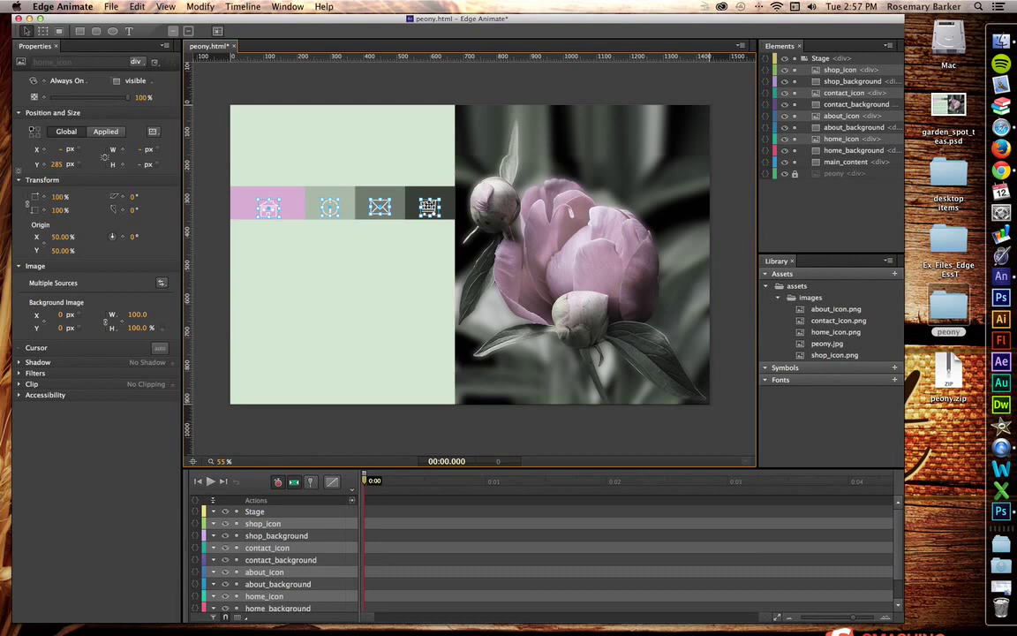
pyautogui.click(301, 79)
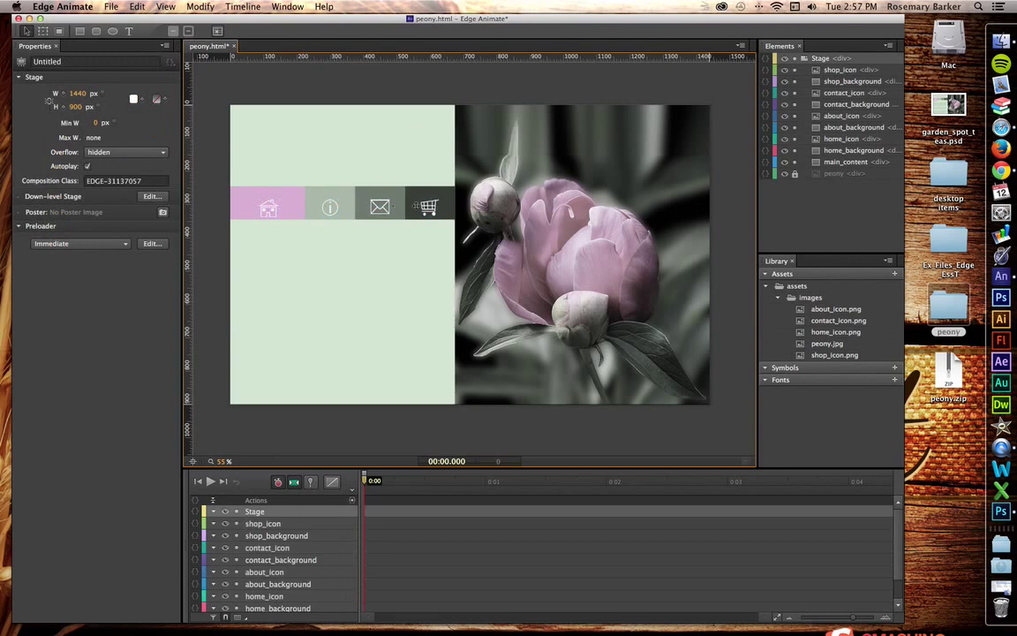
# Step: Align the home, about, contact and shop icons with one another by their vertical centers
pyautogui.click(267, 208)
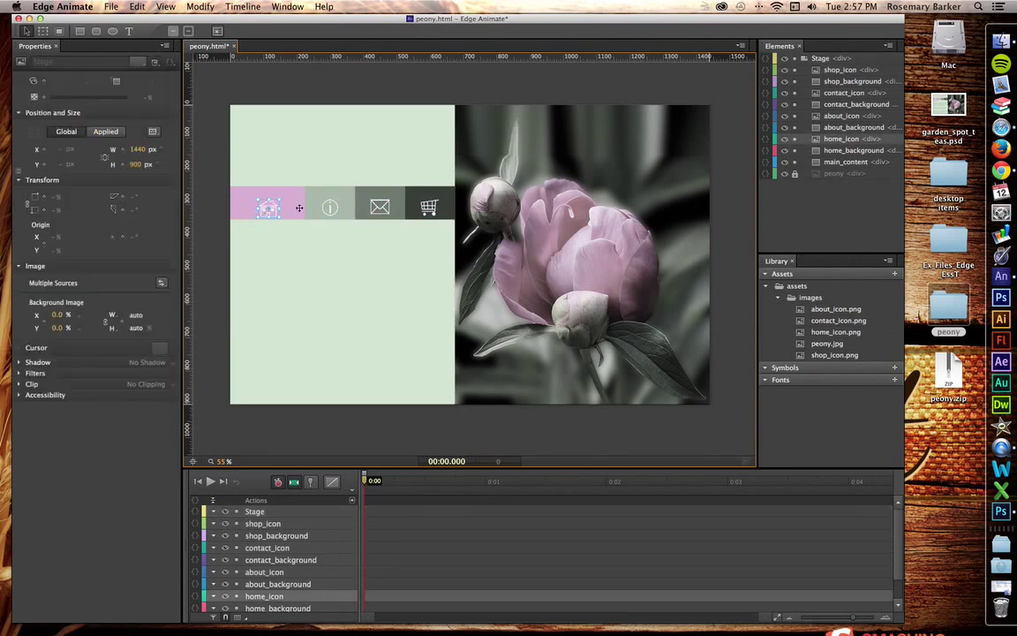
pyautogui.keyDown('shift'); pyautogui.click(330, 207); pyautogui.keyUp('shift')
pyautogui.keyDown('shift'); pyautogui.click(379, 207); pyautogui.keyUp('shift')
pyautogui.keyDown('shift'); pyautogui.click(430, 207); pyautogui.keyUp('shift')
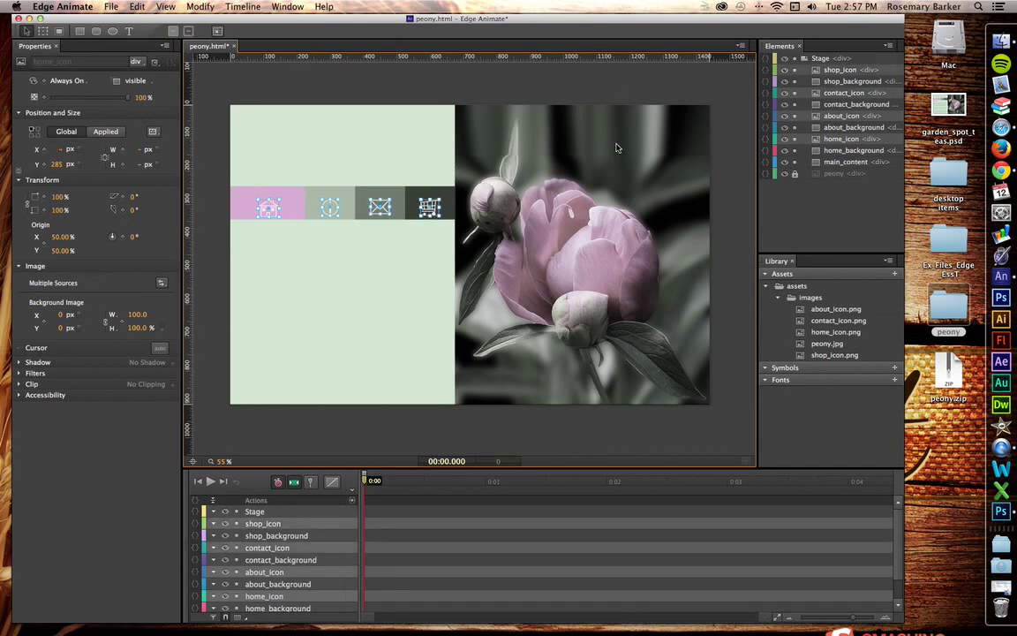
pyautogui.rightClick(890, 72)
pyautogui.moveTo(913, 183)
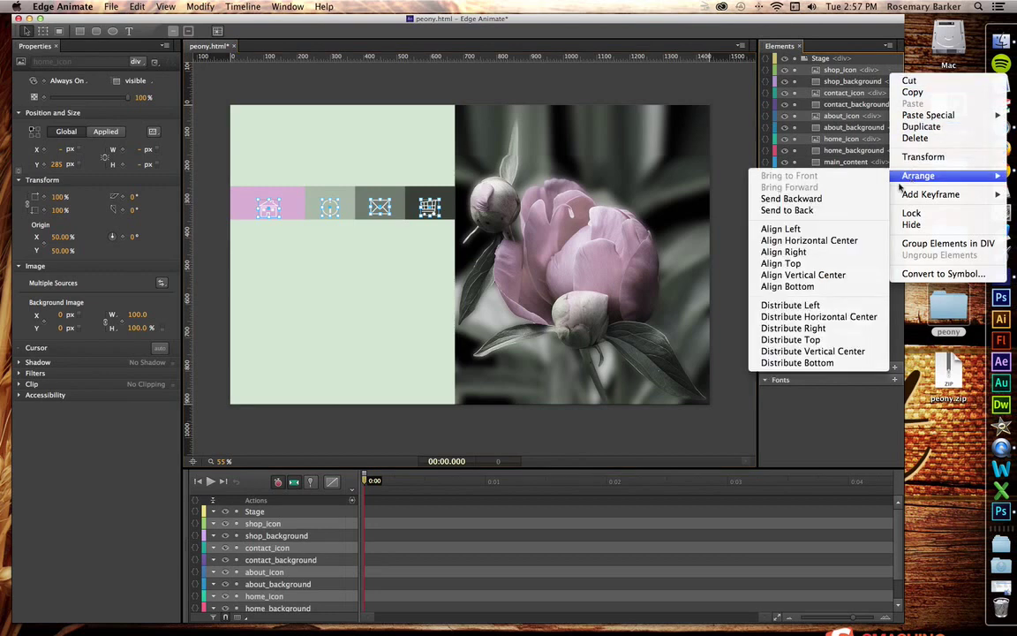
pyautogui.click(813, 277)
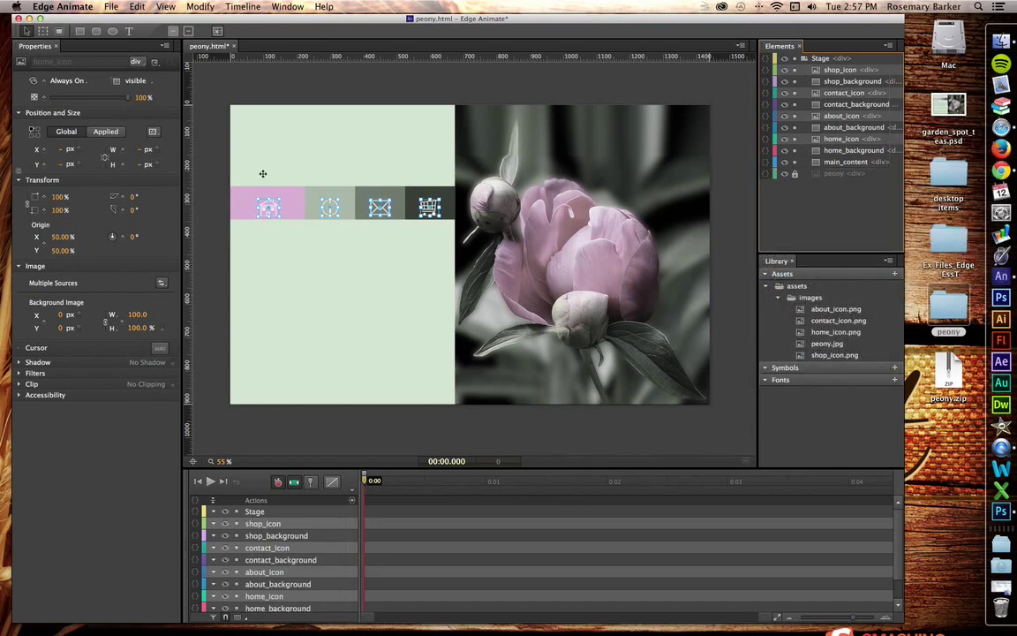
# Step: Save the file and add a "Home" text element just above the home icon, at about X 61 px and Y 256 px
pyautogui.click(301, 93)
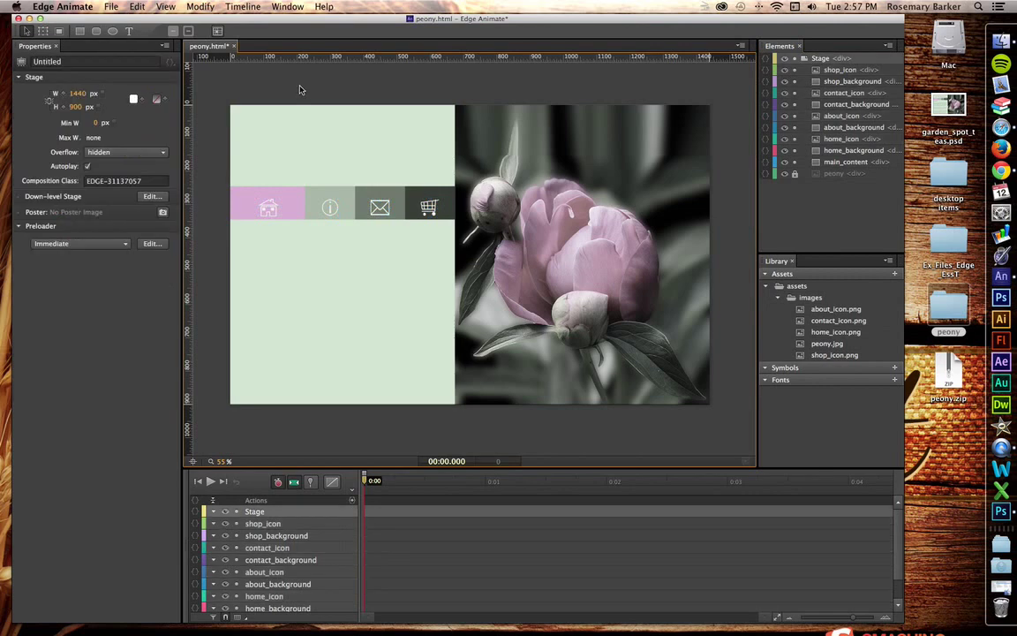
pyautogui.press('super+s')
pyautogui.click(848, 140)
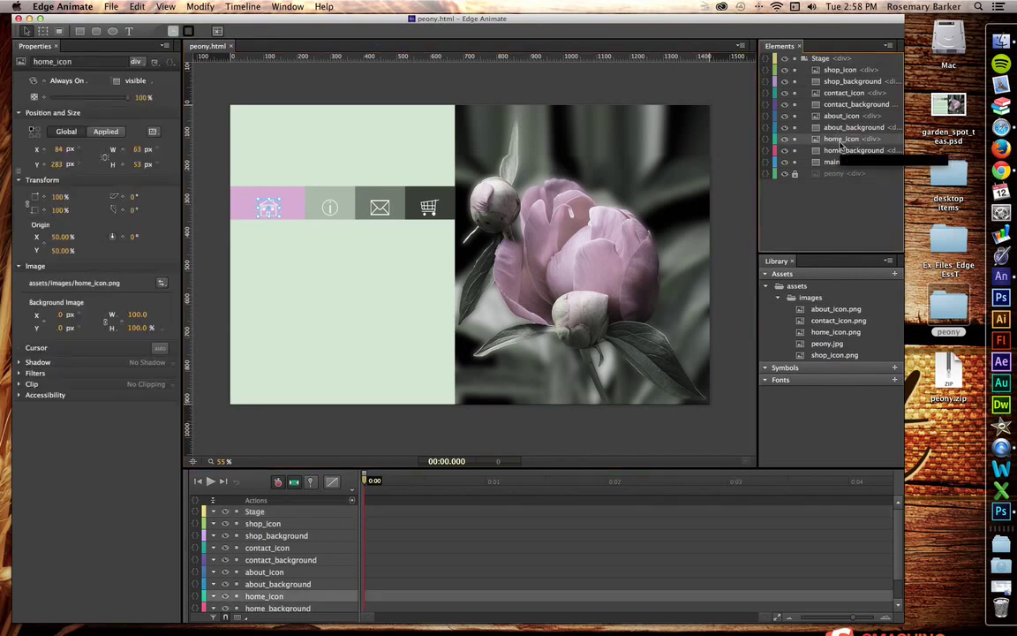
pyautogui.click(128, 32)
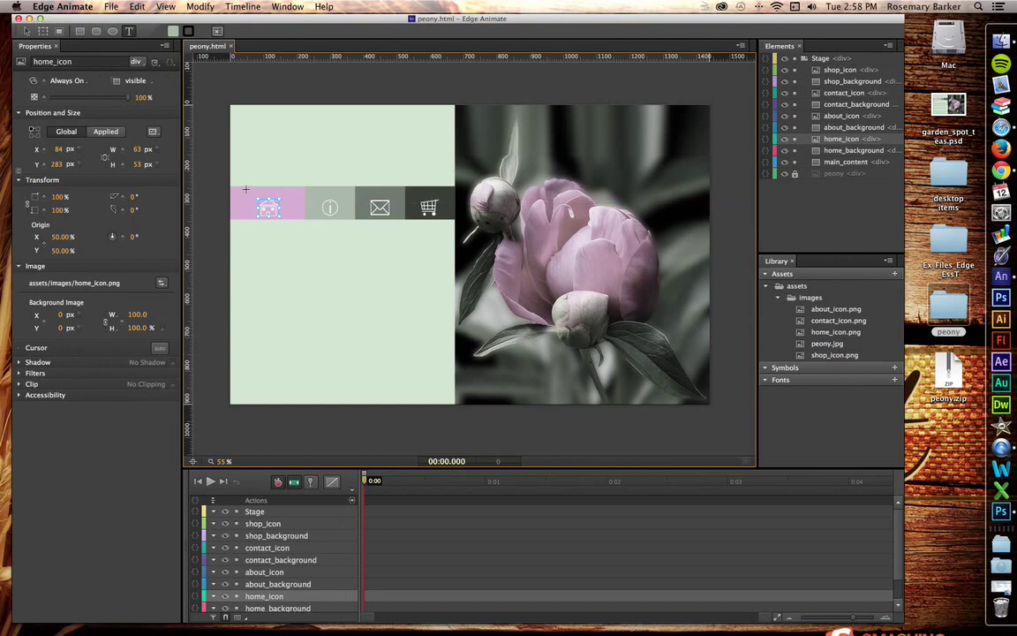
pyautogui.click(249, 189)
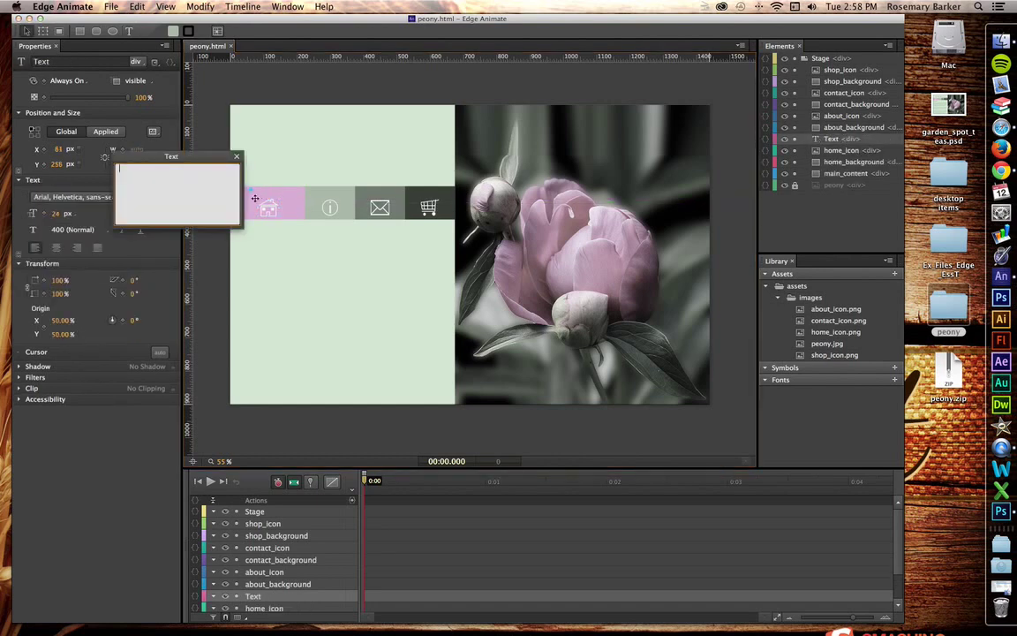
pyautogui.write('HOme')
pyautogui.press('BackSpace')
pyautogui.press('BackSpace')
pyautogui.write('ome')
pyautogui.press('Escape')
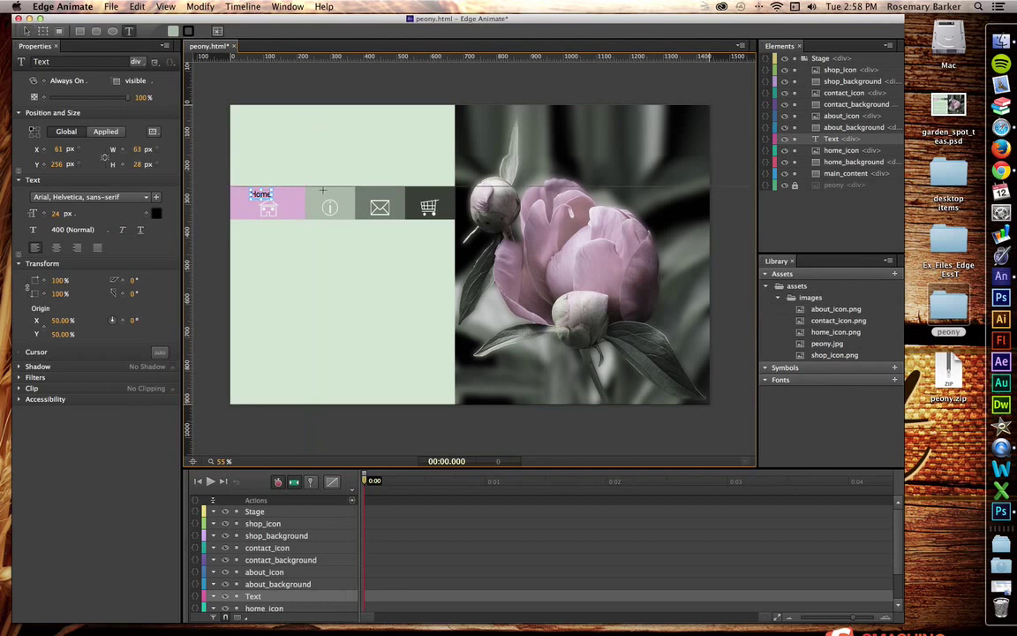
# Step: Add an "About" text element just above the about icon, at about X 258 px and Y 258 px
pyautogui.click(315, 189)
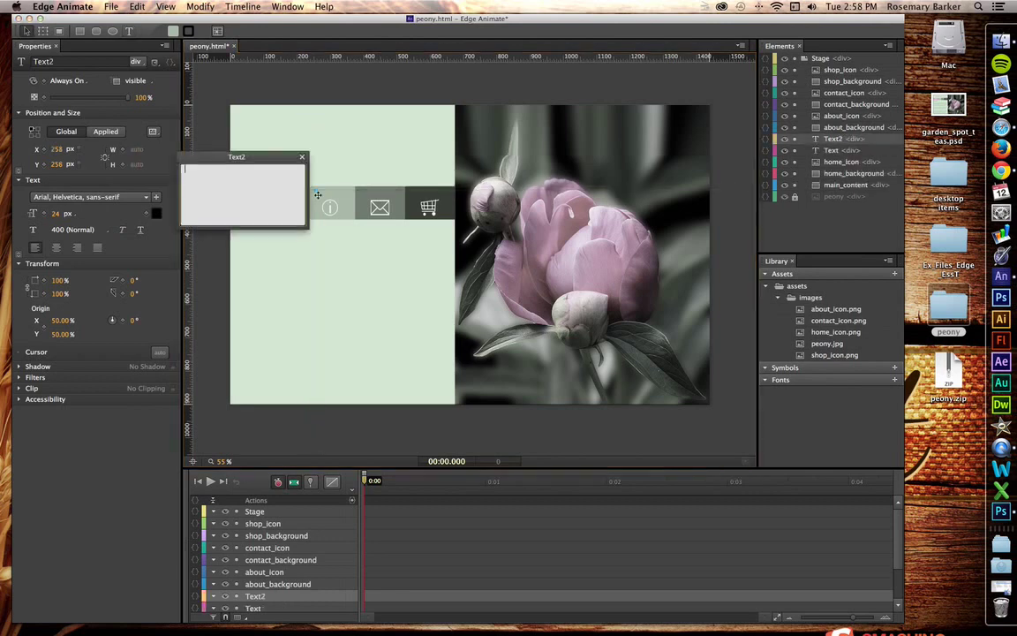
pyautogui.write('Abp')
pyautogui.press('BackSpace')
pyautogui.press('BackSpace')
pyautogui.write('bout')
pyautogui.click(337, 75)
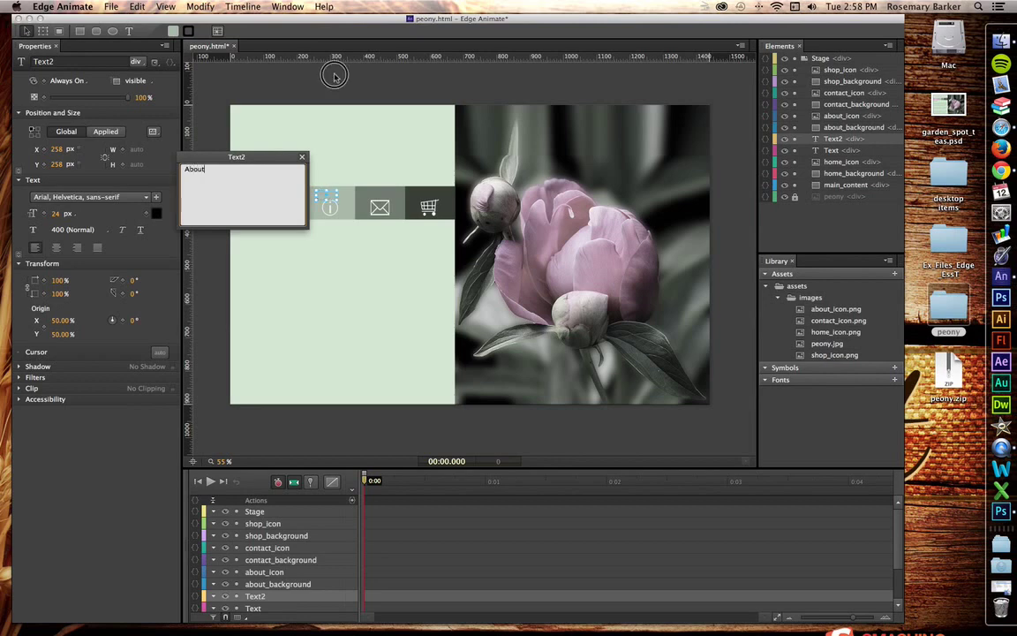
# Step: Add a "Contact" text element just above the envelope icon, at about X 401 px and Y 259 px
pyautogui.click(376, 192)
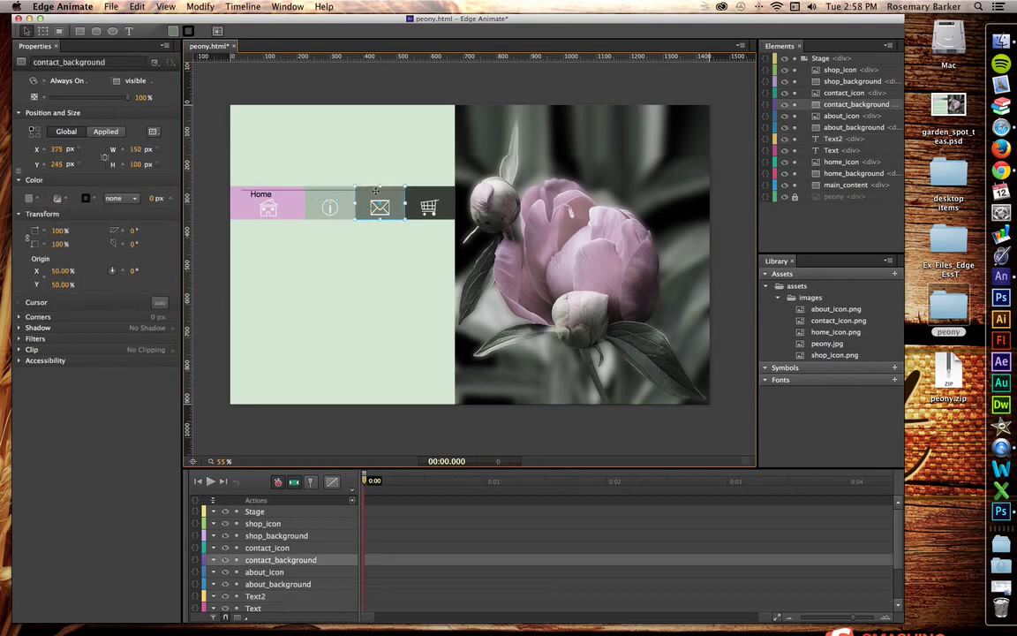
pyautogui.click(130, 32)
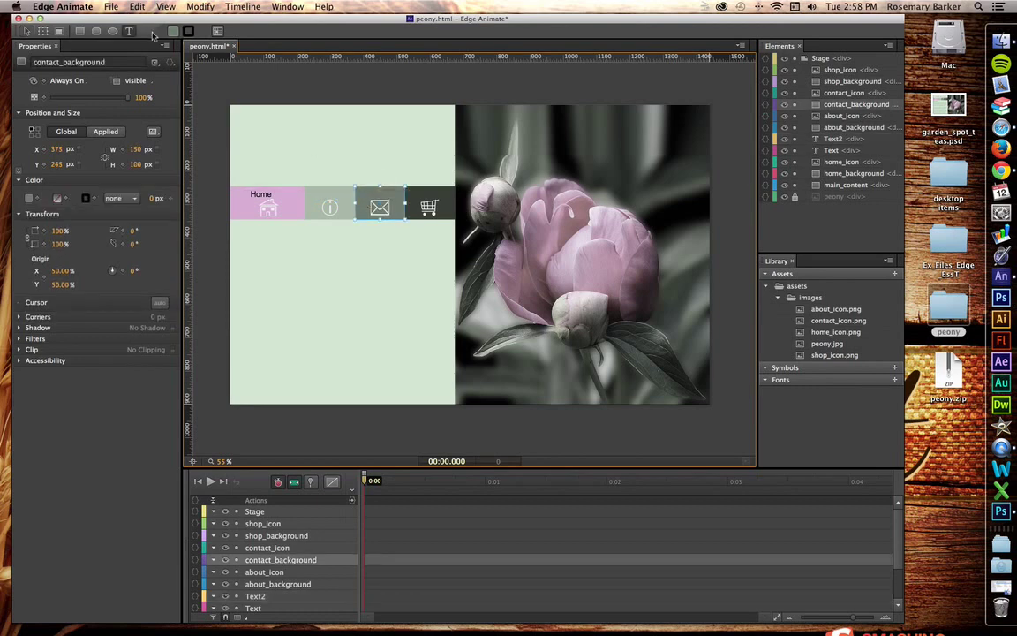
pyautogui.click(362, 190)
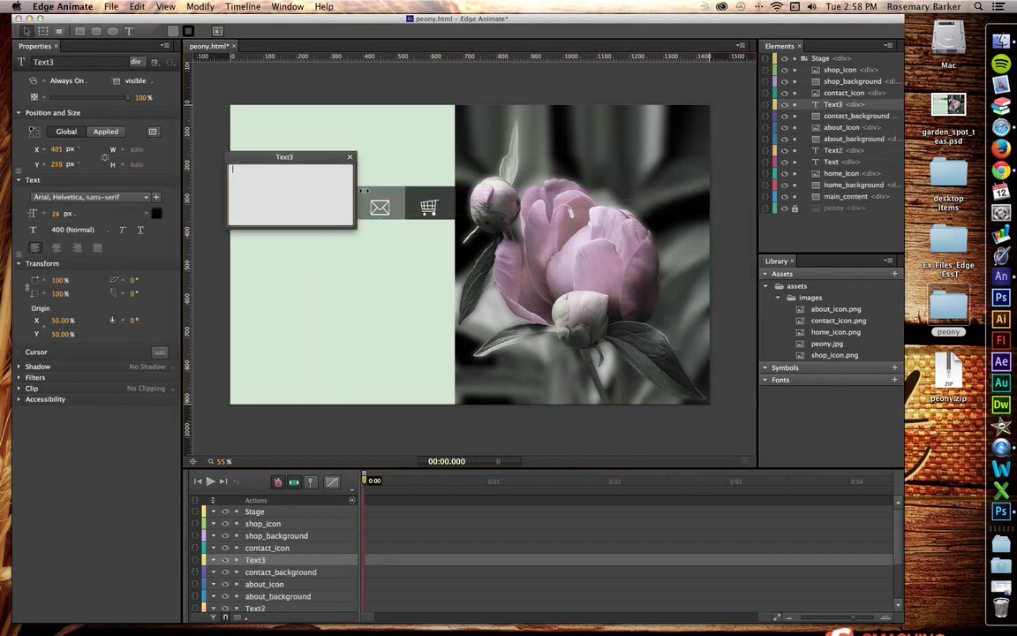
pyautogui.write('Contact')
pyautogui.click(323, 95)
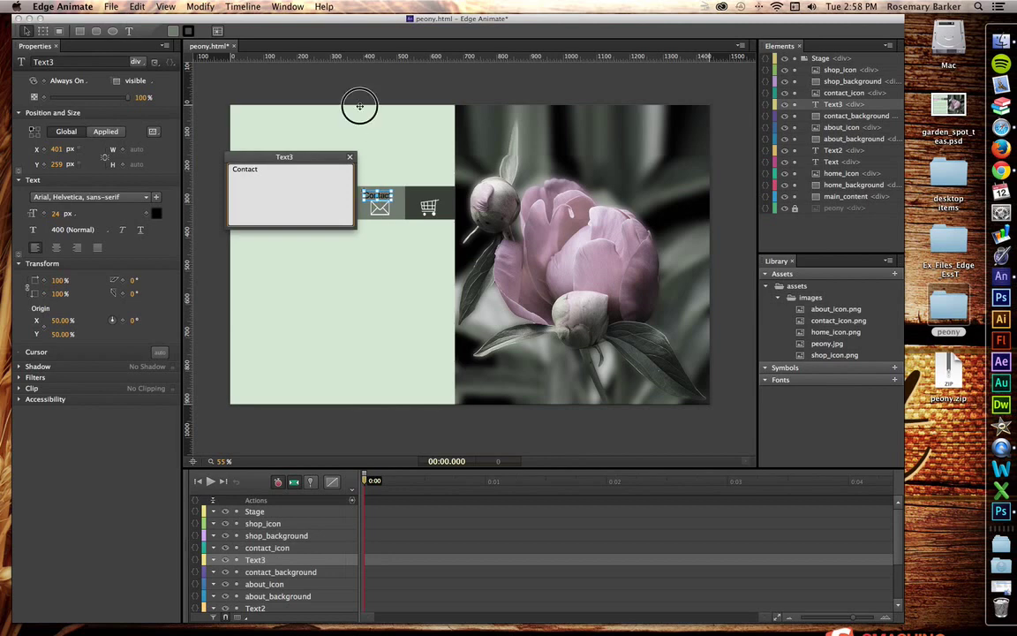
# Step: Add a "Shop" text element just above the shopping cart icon, at about X 567 px and Y 260 px
pyautogui.click(419, 193)
pyautogui.press('t')
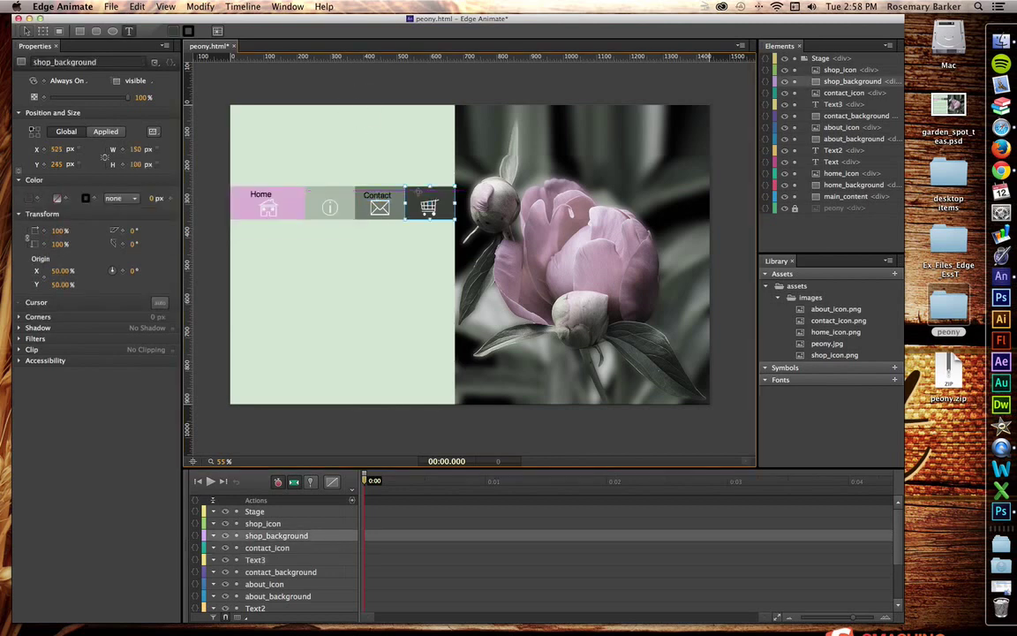
pyautogui.click(420, 193)
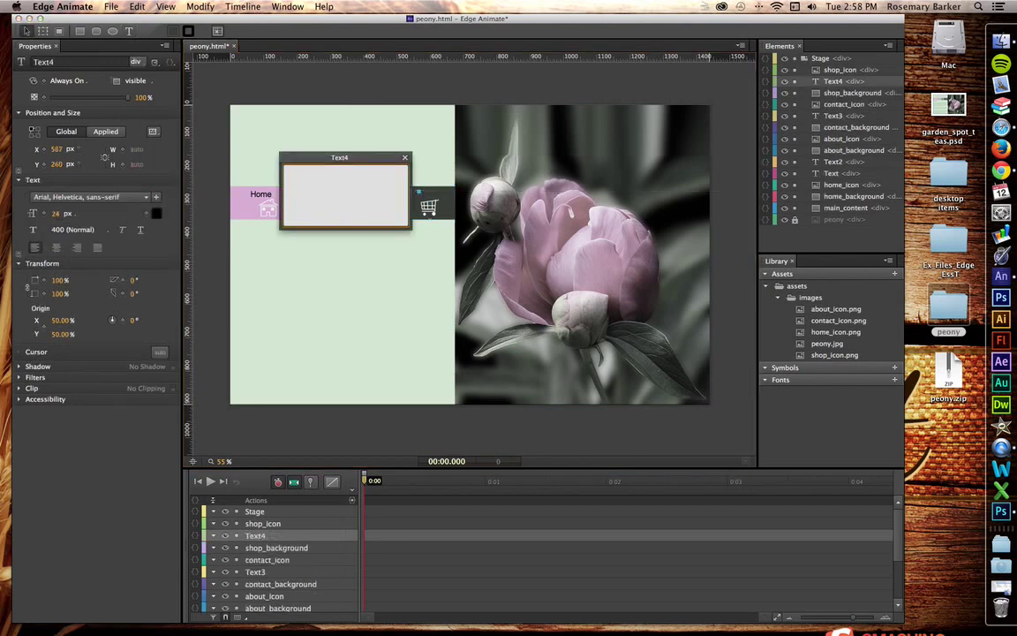
pyautogui.write('Shop')
pyautogui.click(377, 78)
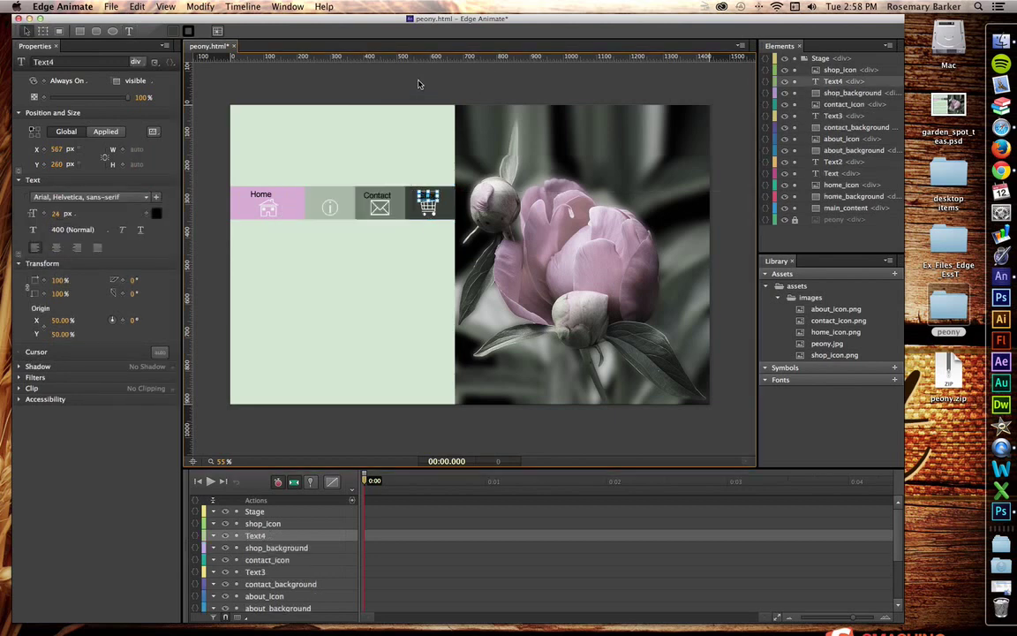
# Step: Rename the Home text element as home_text
pyautogui.click(254, 196)
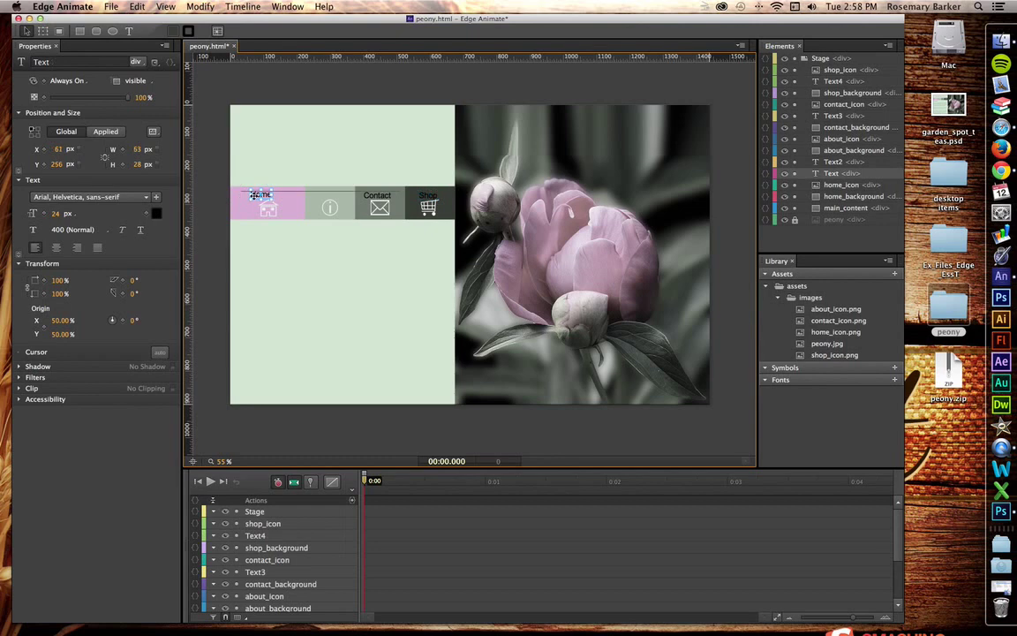
pyautogui.doubleClick(831, 173)
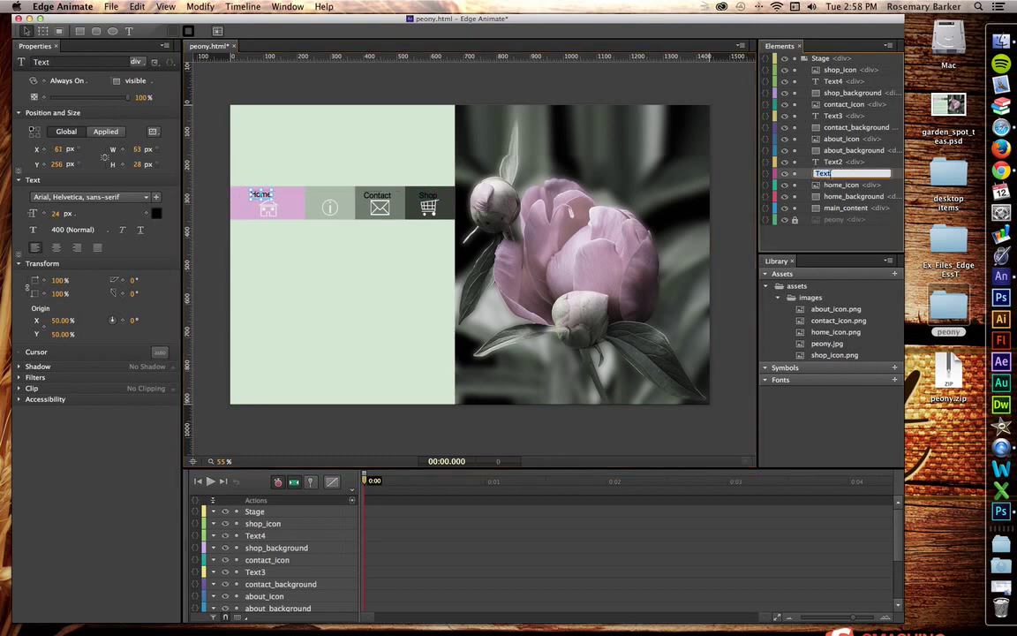
pyautogui.write('HOm')
pyautogui.write('ome_t')
# Step: Move the About text element directly above about_icon in the stacking order and rename it about_text
pyautogui.click(834, 163)
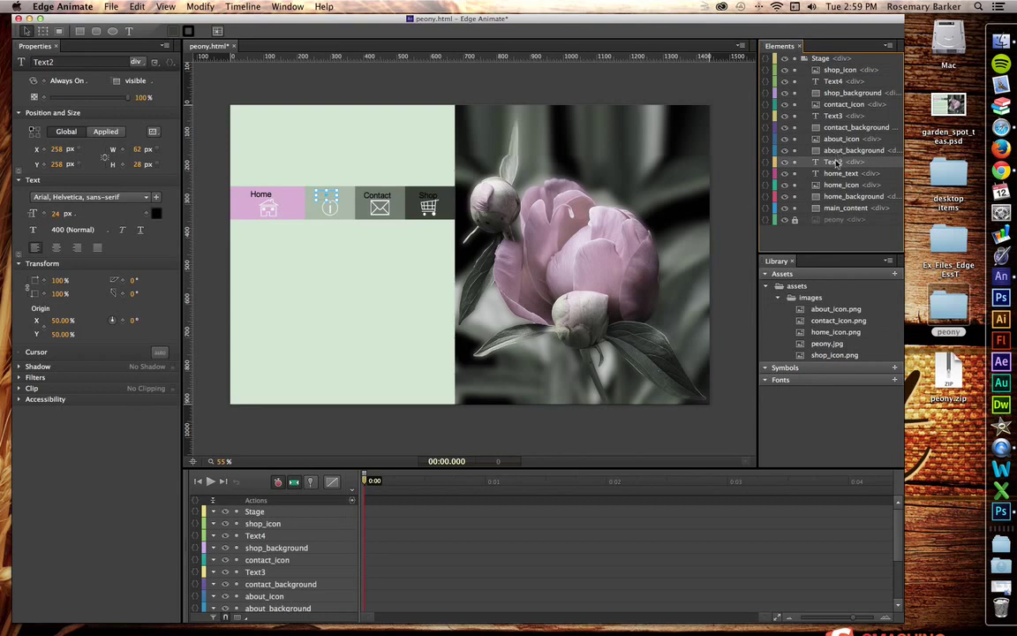
pyautogui.moveTo(870, 167); pyautogui.dragTo(873, 134)
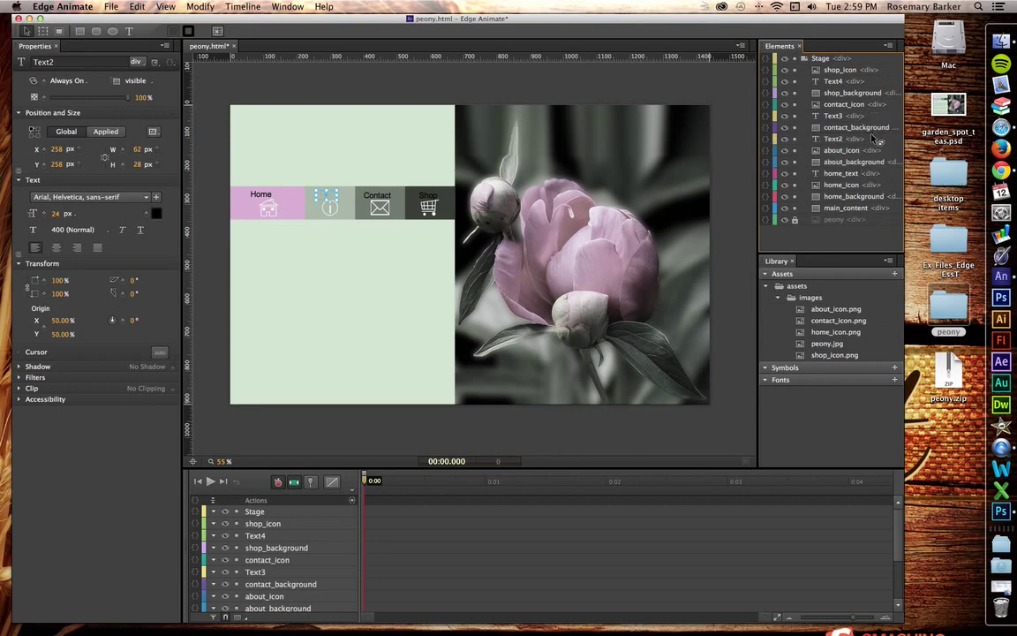
pyautogui.doubleClick(837, 140)
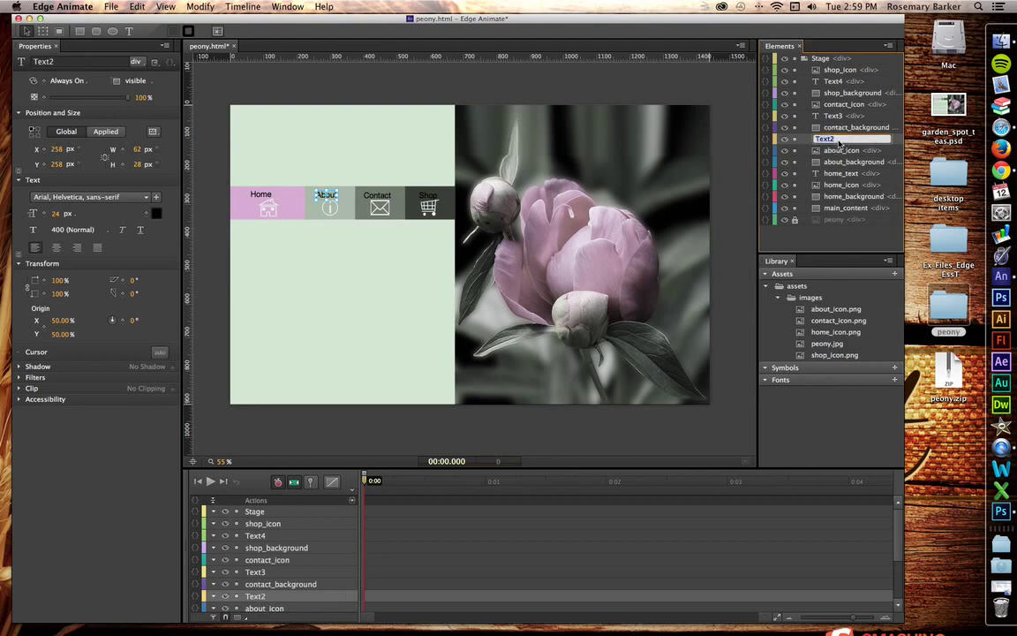
pyautogui.write('about_text')
pyautogui.press('Return')
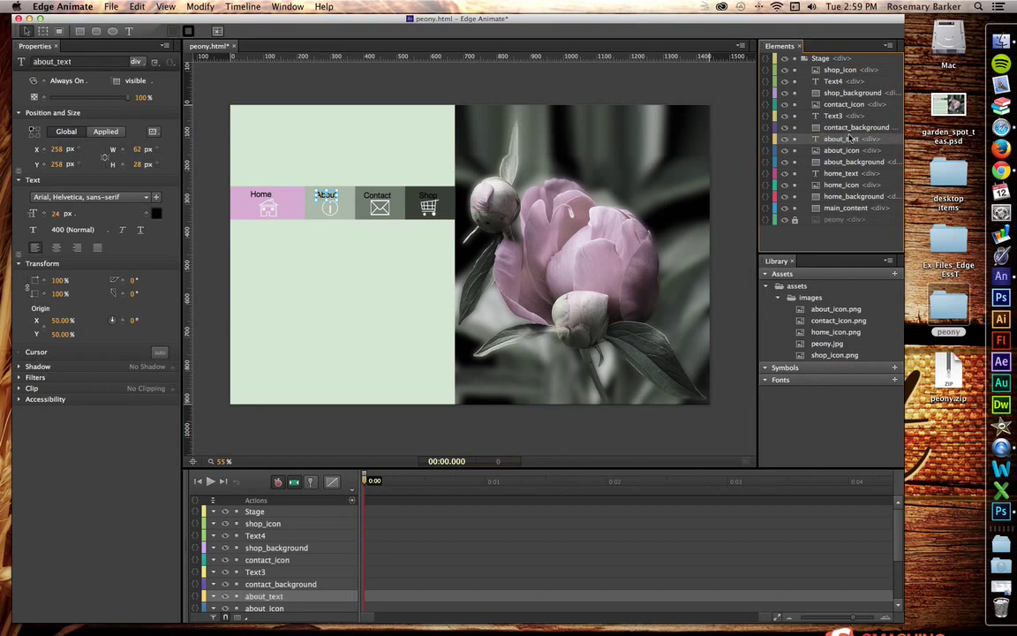
# Step: Rename the Contact text element as contact_text
pyautogui.moveTo(833, 140); pyautogui.dragTo(830, 141)
pyautogui.click(830, 117)
pyautogui.doubleClick(830, 116)
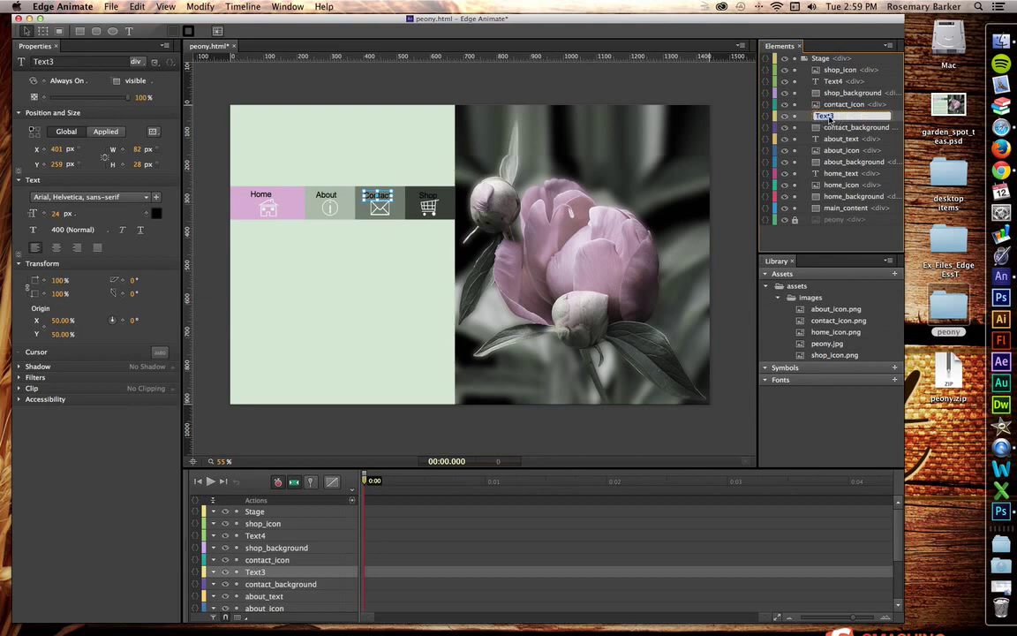
pyautogui.write('contact_text')
# Step: Rename the Shop text element as shopt_text and save the file
pyautogui.click(834, 81)
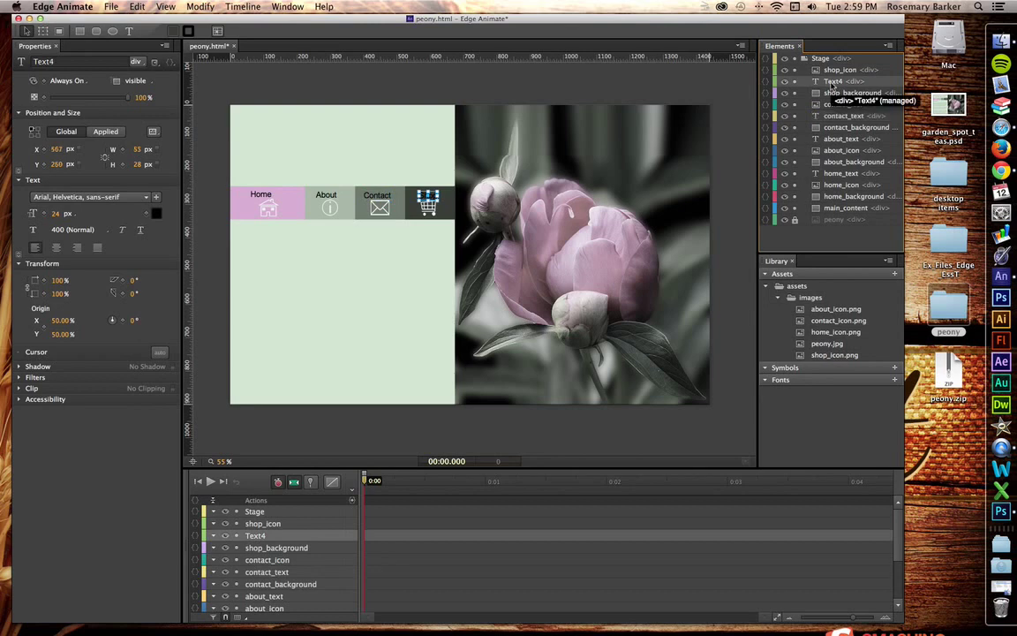
pyautogui.doubleClick(831, 82)
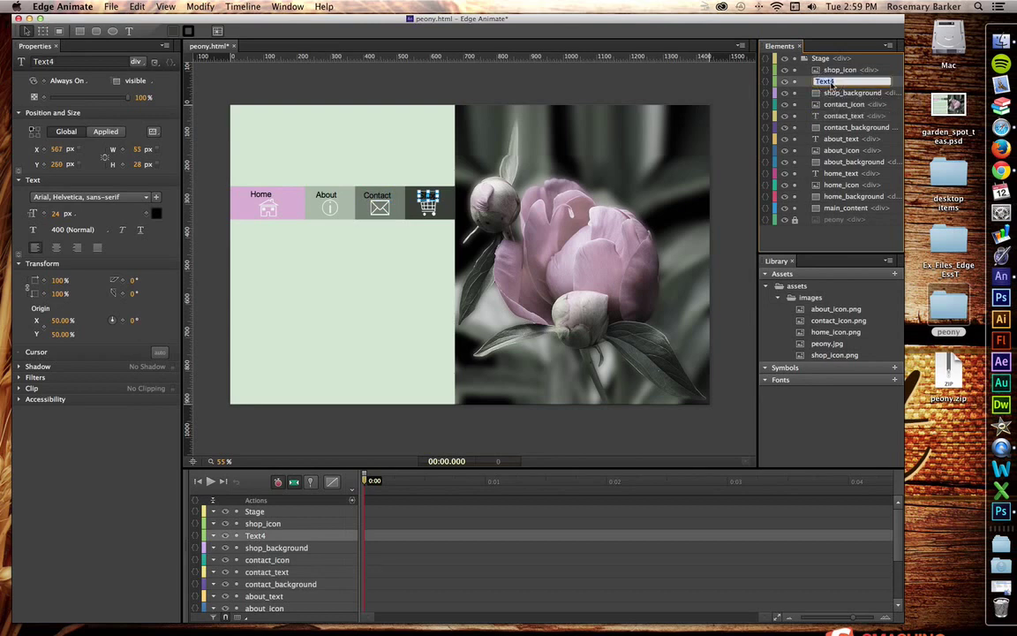
pyautogui.write('shopt_t')
pyautogui.click(369, 128)
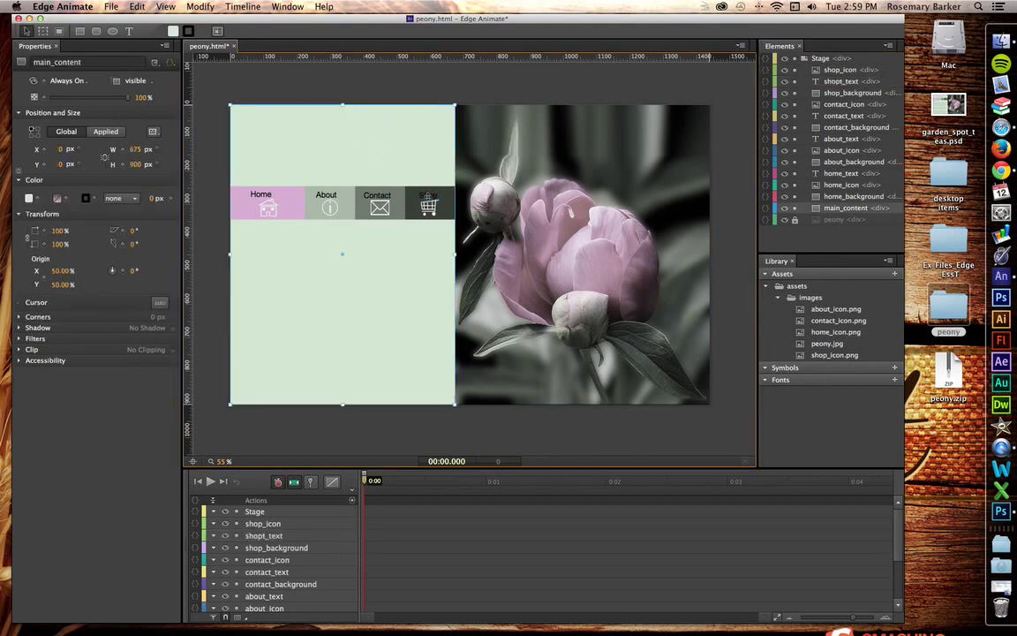
pyautogui.click(428, 196)
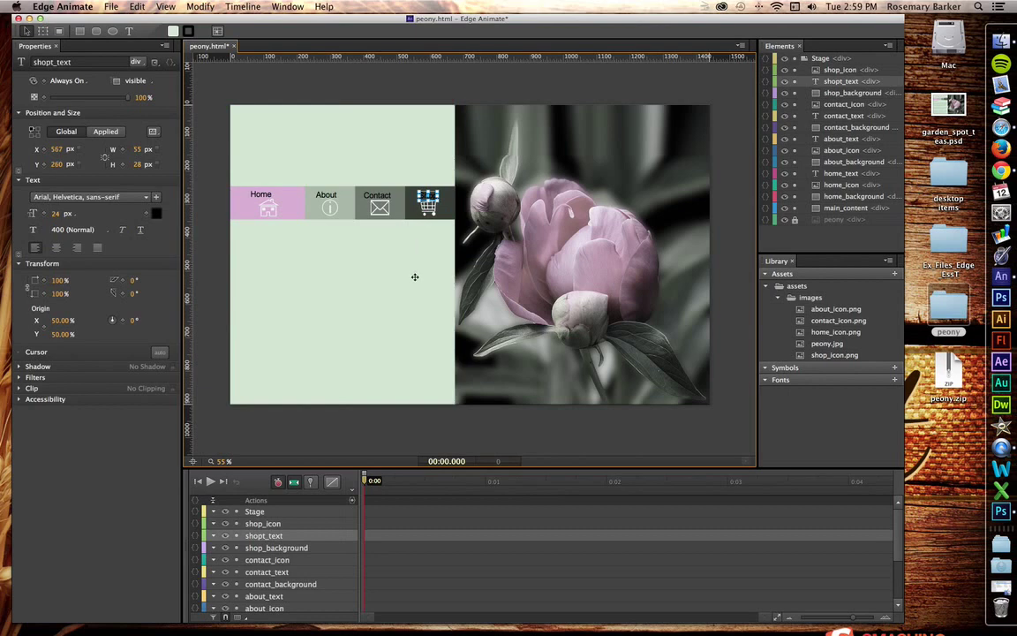
pyautogui.press('super+s')
# Step: Set the color of the Home, About, Contact and Shop text elements together to hex ffffff
pyautogui.click(378, 195)
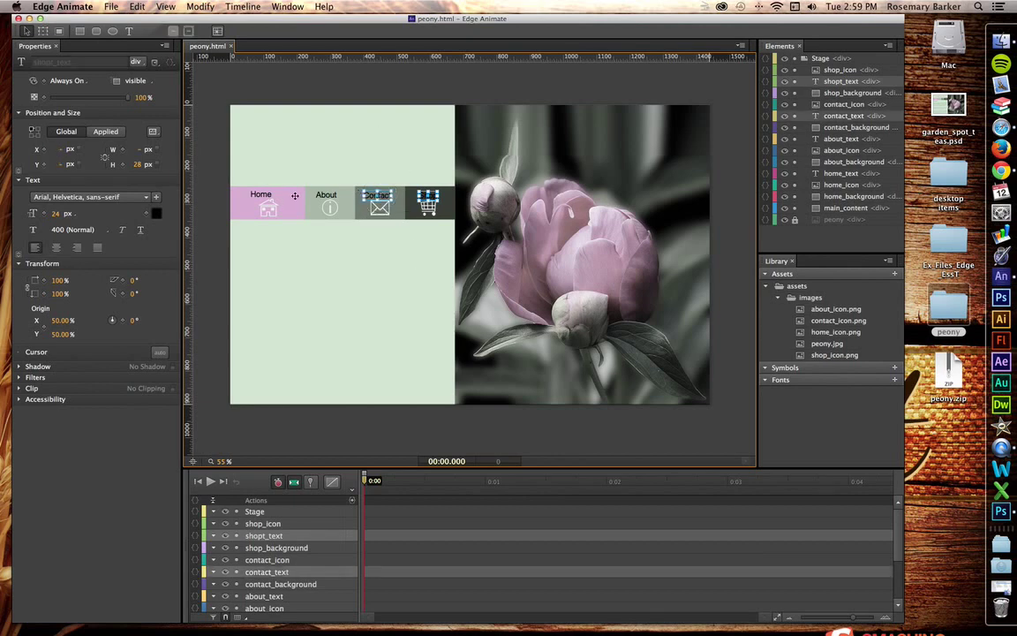
pyautogui.keyDown('shift'); pyautogui.click(324, 195); pyautogui.keyUp('shift')
pyautogui.keyDown('shift'); pyautogui.click(253, 197); pyautogui.keyUp('shift')
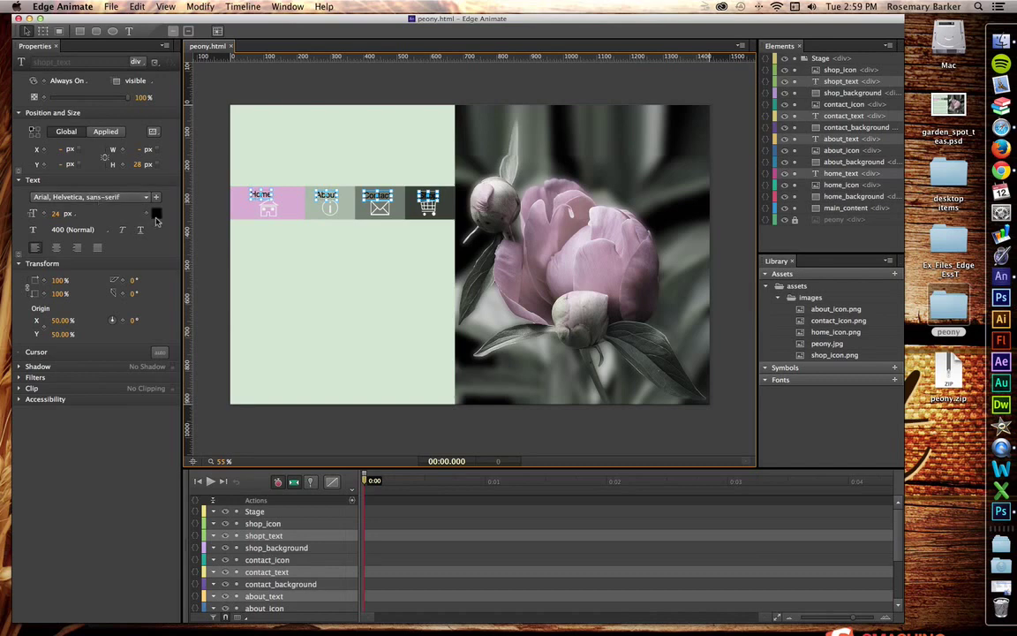
pyautogui.click(156, 214)
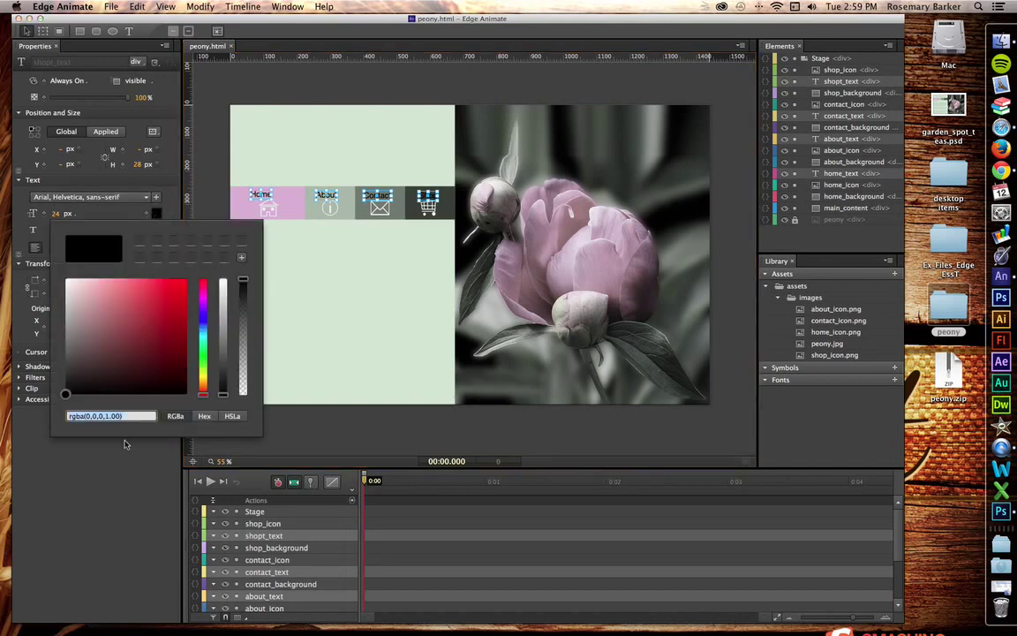
pyautogui.click(204, 417)
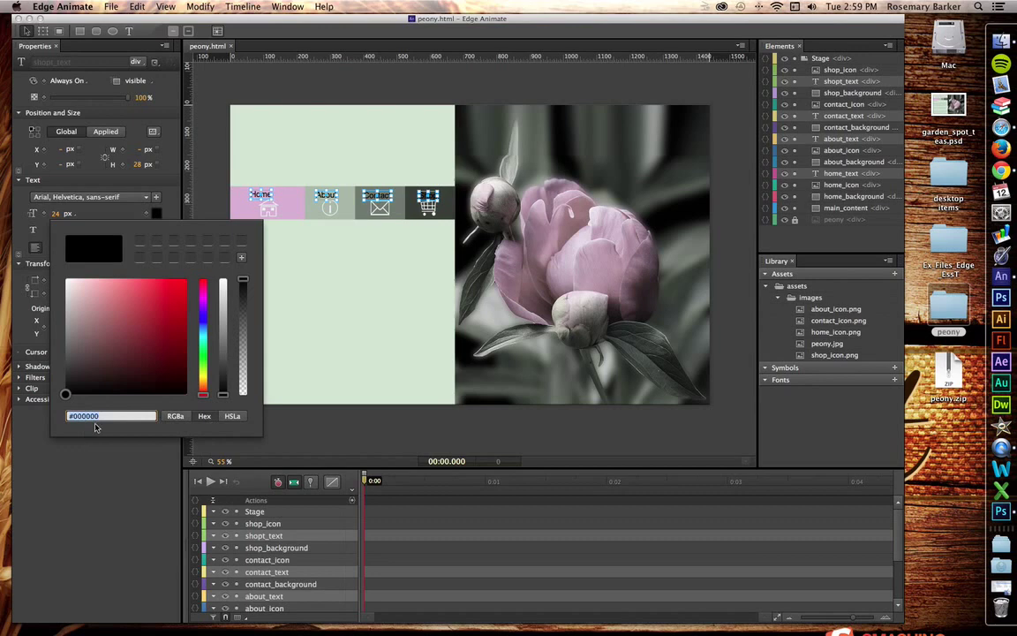
pyautogui.write('ffffff')
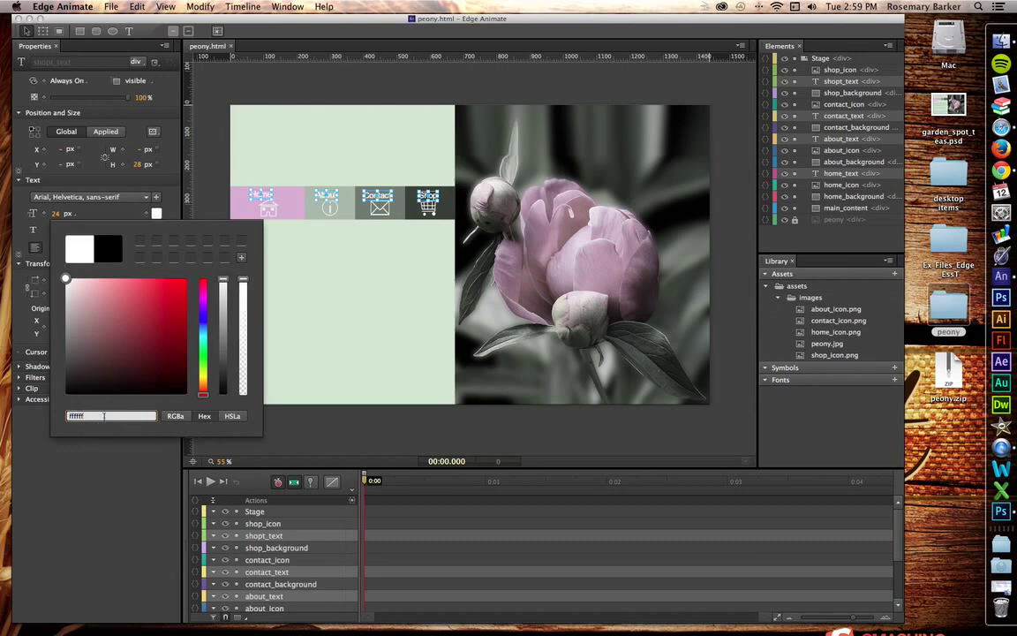
pyautogui.click(88, 472)
pyautogui.click(315, 156)
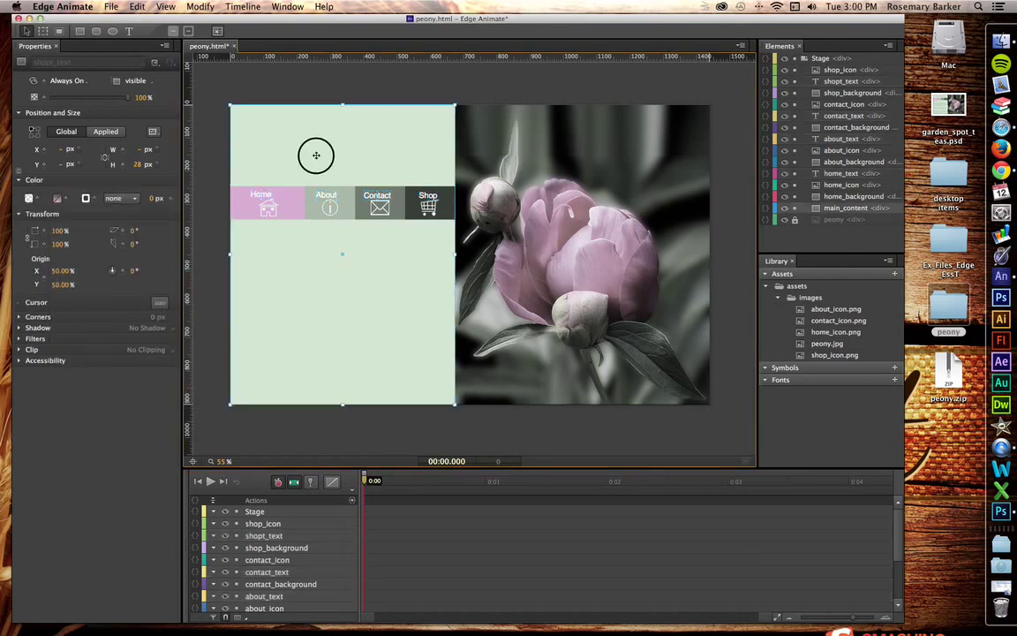
# Step: Lock main_content and the home, about, contact and shop background elements
pyautogui.click(794, 209)
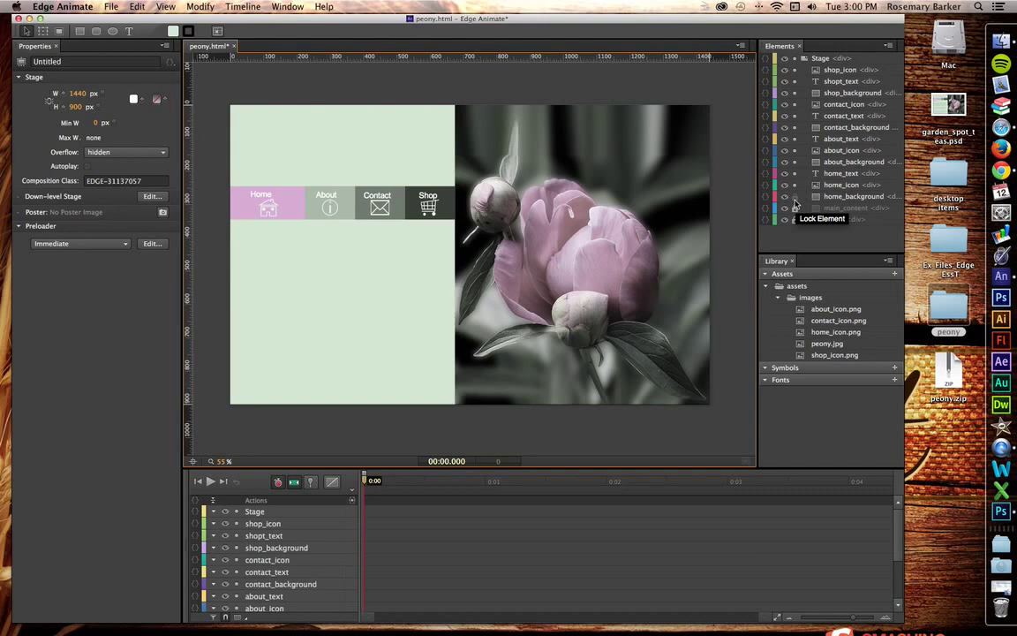
pyautogui.click(794, 198)
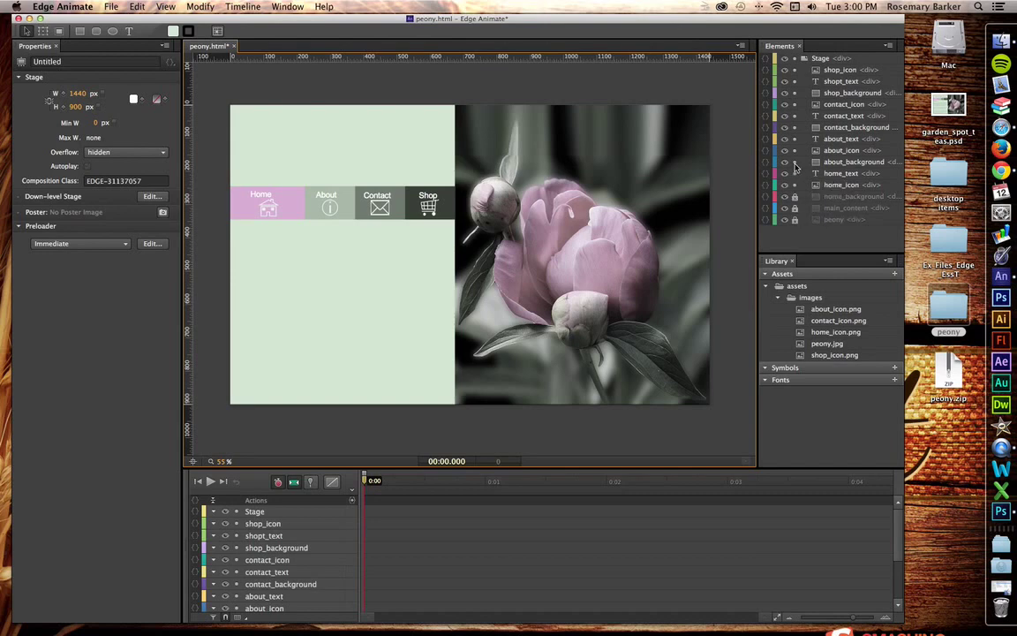
pyautogui.click(793, 161)
pyautogui.click(793, 127)
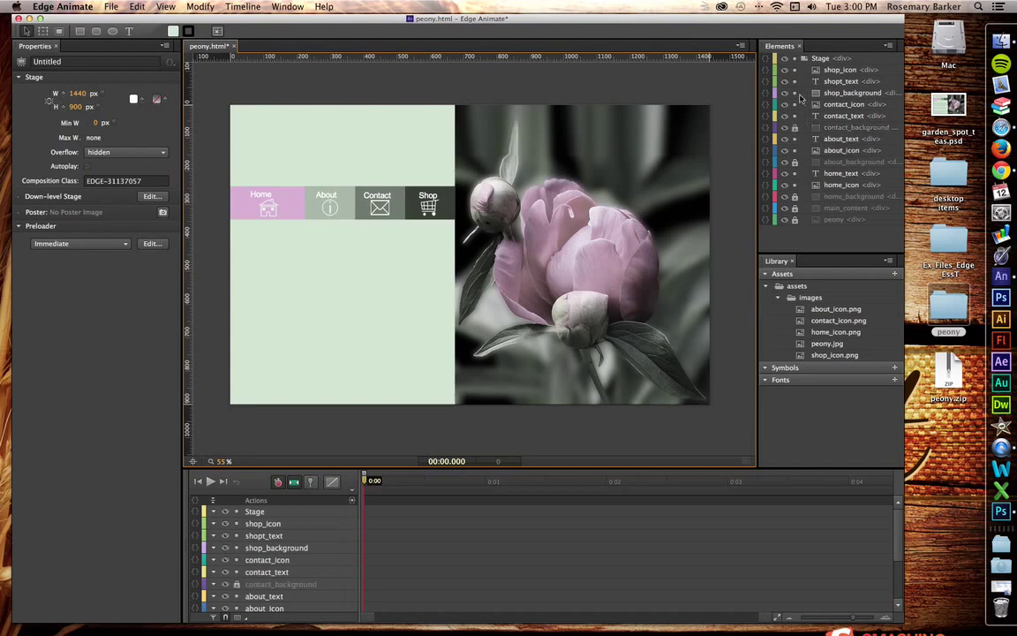
pyautogui.click(794, 92)
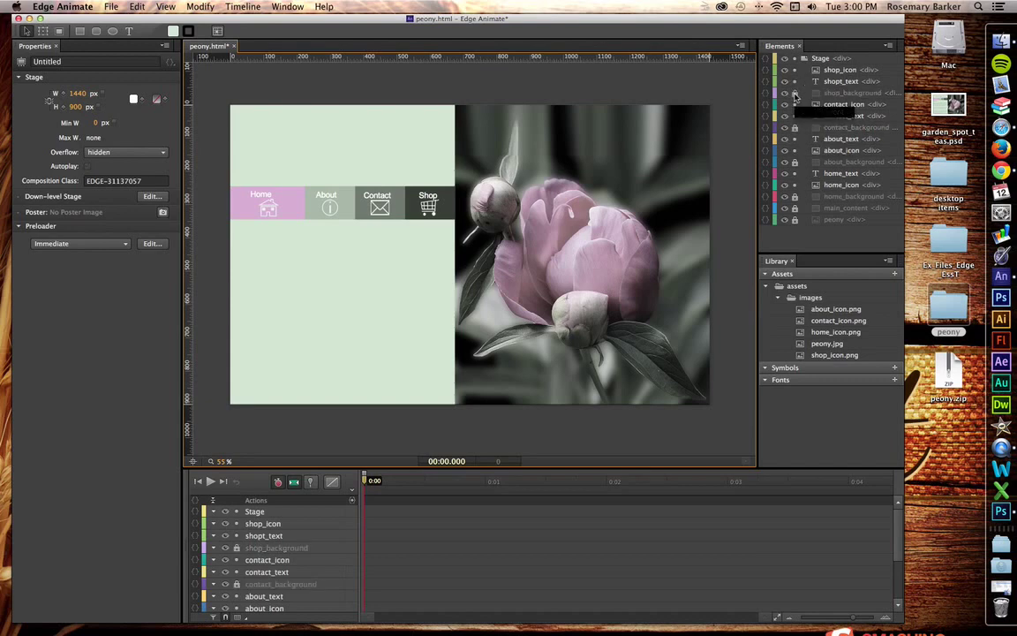
# Step: Position the Home, About, Contact and Shop labels centered above their icons and select all four together
pyautogui.click(262, 196)
pyautogui.moveTo(263, 195); pyautogui.dragTo(433, 196)
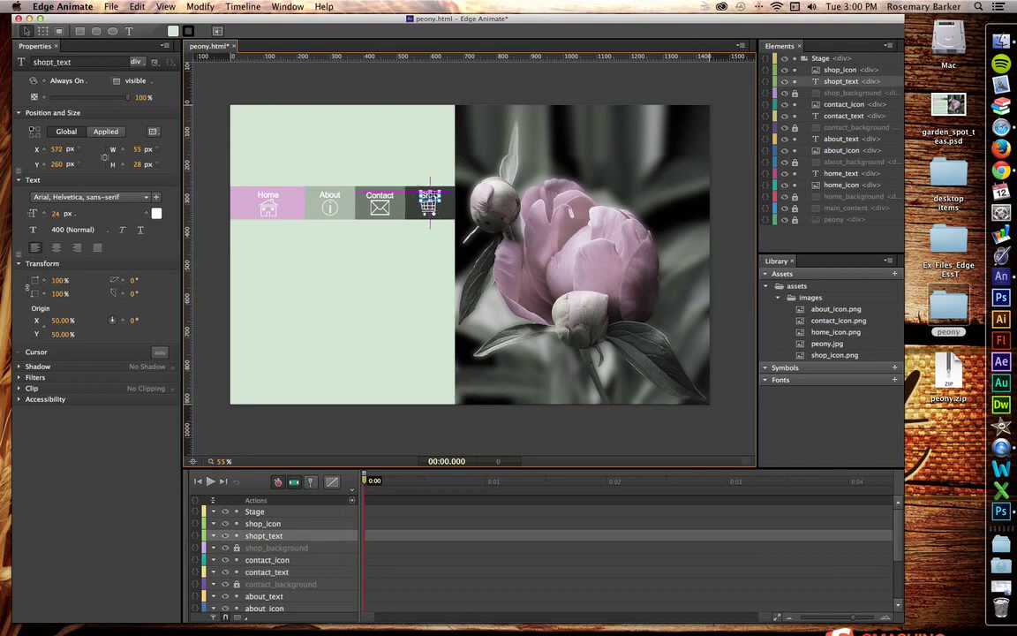
pyautogui.keyDown('shift'); pyautogui.click(380, 195); pyautogui.keyUp('shift')
pyautogui.keyDown('shift'); pyautogui.click(329, 195); pyautogui.keyUp('shift')
pyautogui.keyDown('shift'); pyautogui.click(267, 195); pyautogui.keyUp('shift')
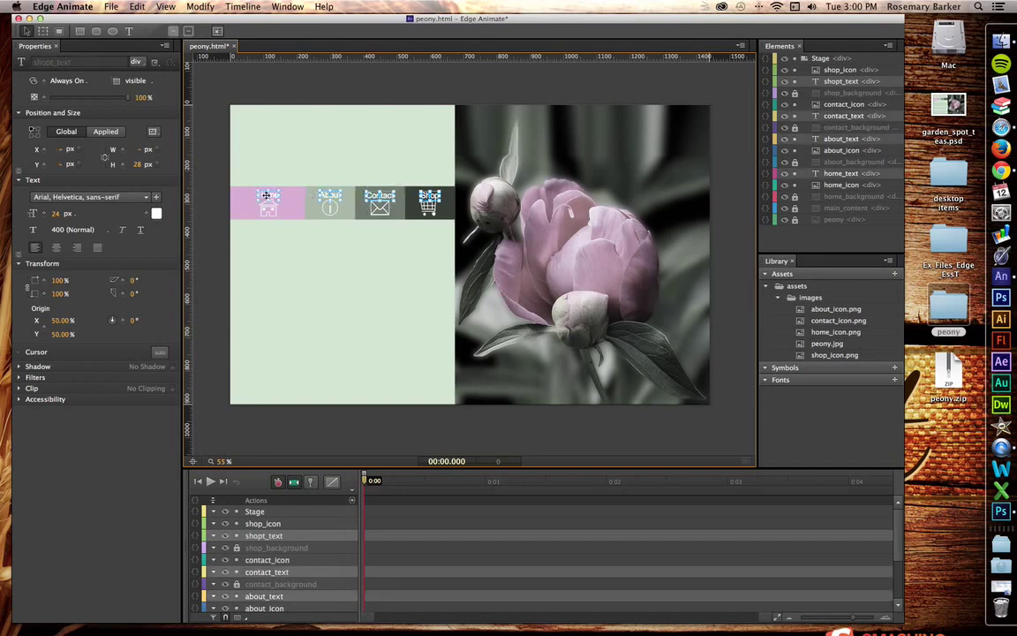
# Step: Try aligning the four selected labels by their horizontal centers and undo the alignment
pyautogui.rightClick(887, 83)
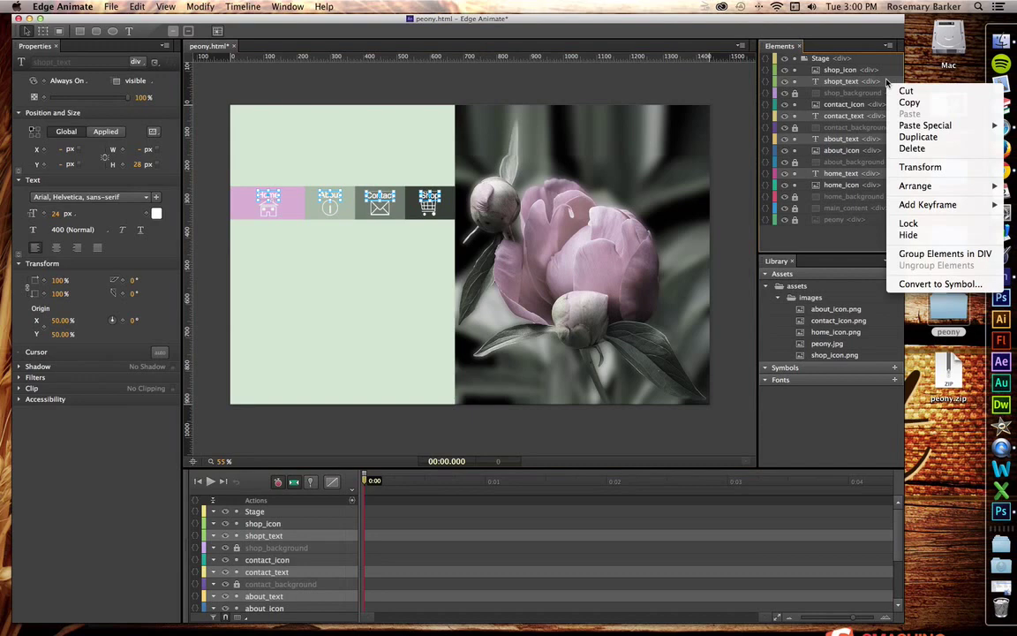
pyautogui.moveTo(902, 185)
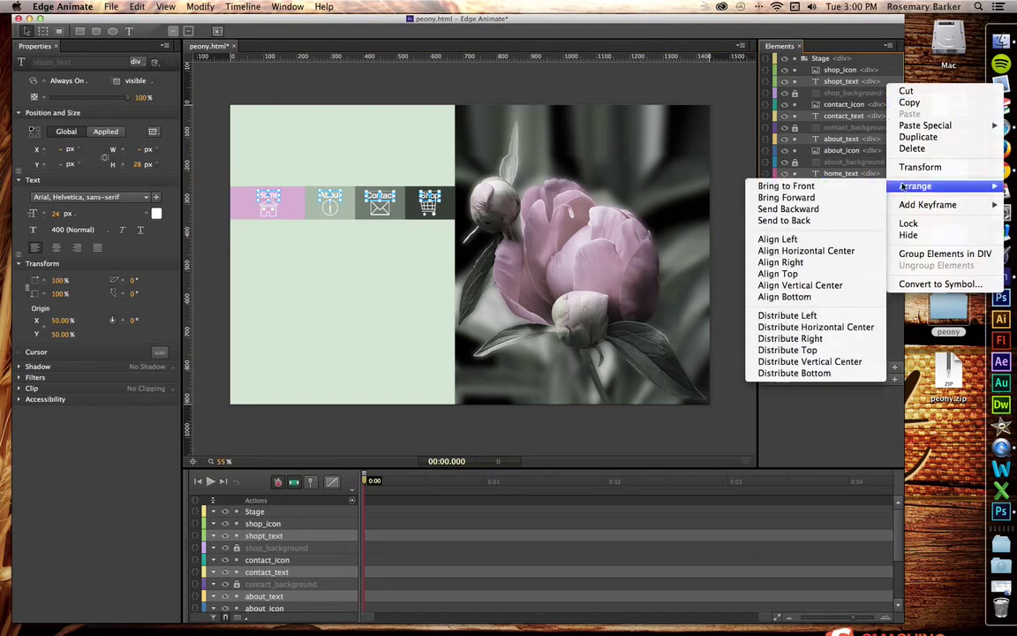
pyautogui.click(805, 251)
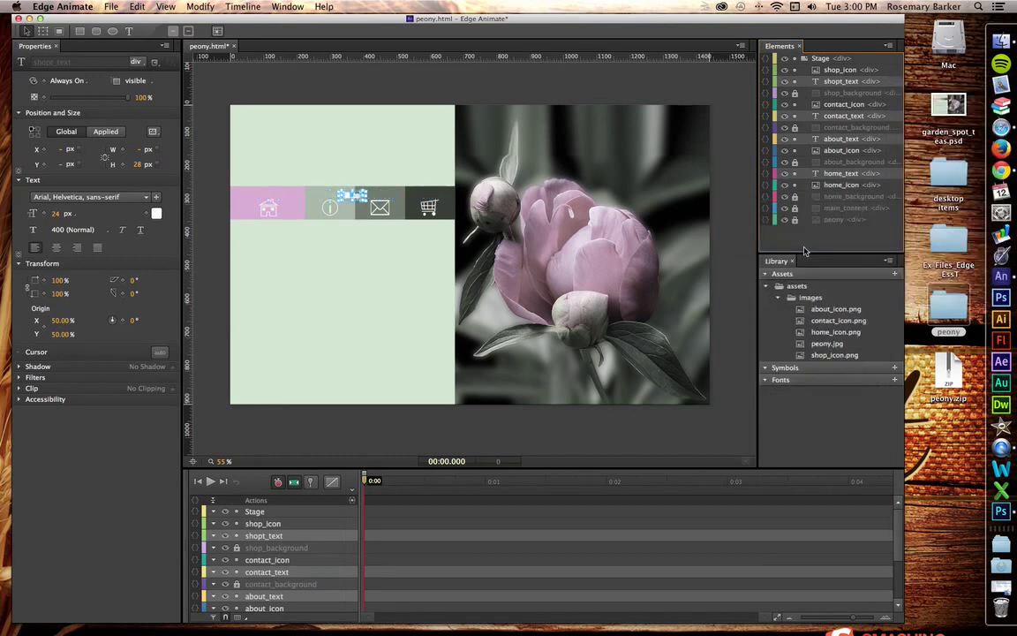
pyautogui.press('super+z')
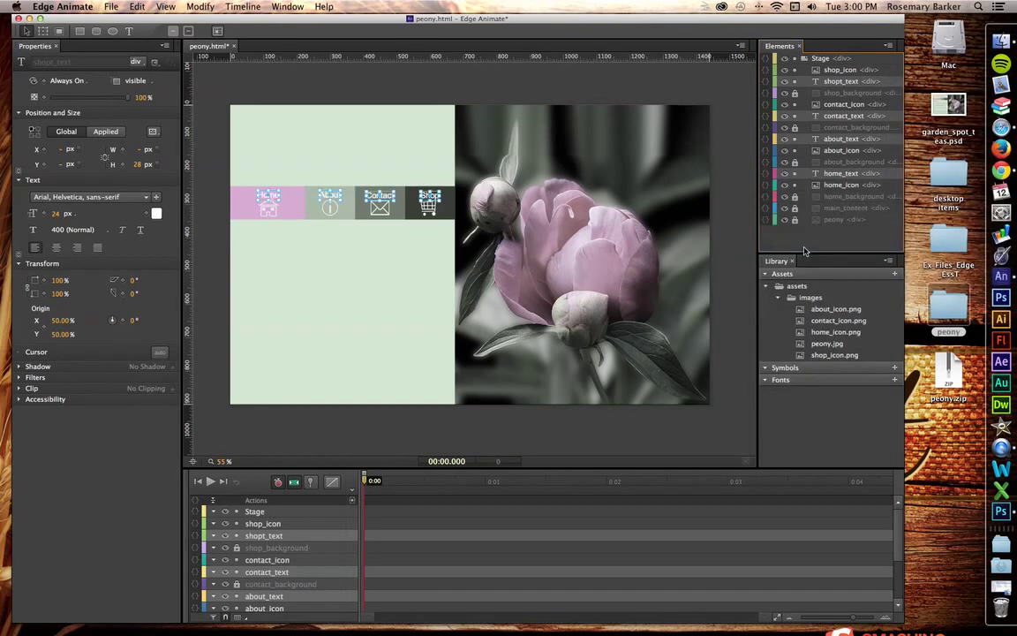
# Step: Align the Home, About, Contact and Shop labels by their vertical centers
pyautogui.rightClick(888, 82)
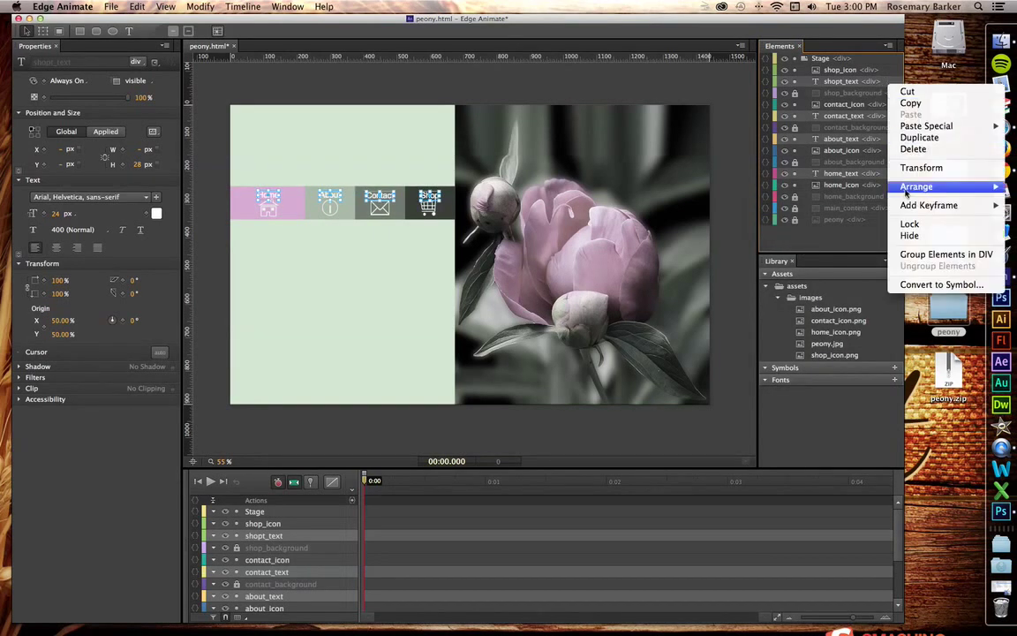
pyautogui.moveTo(914, 186)
pyautogui.click(811, 288)
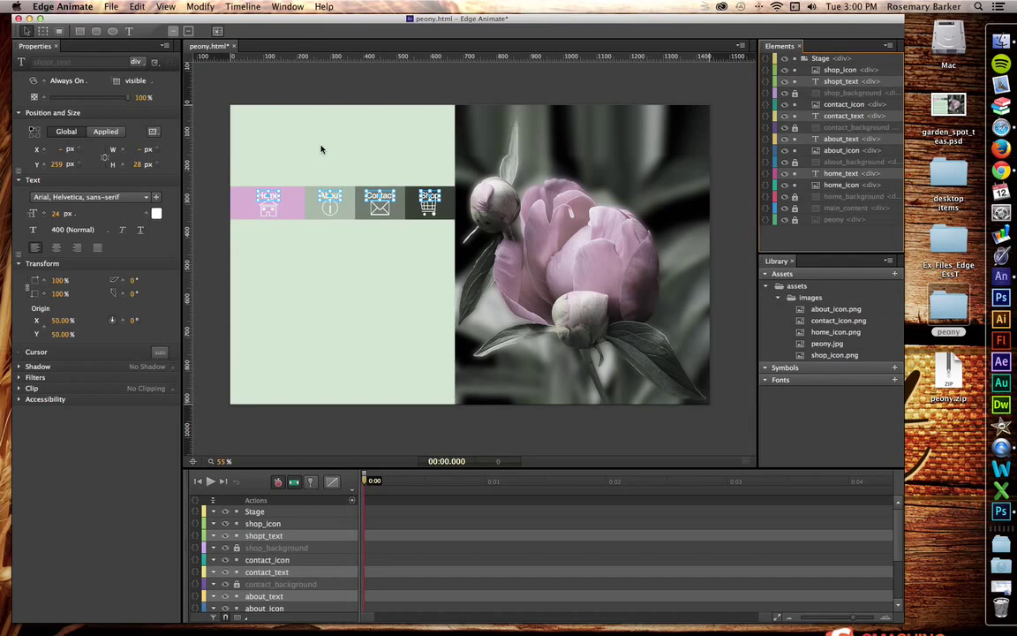
# Step: Nudge the four navigation labels up a few pixels, deselect them and save the file
pyautogui.press('Up')
pyautogui.press('Up')
pyautogui.press('Up')
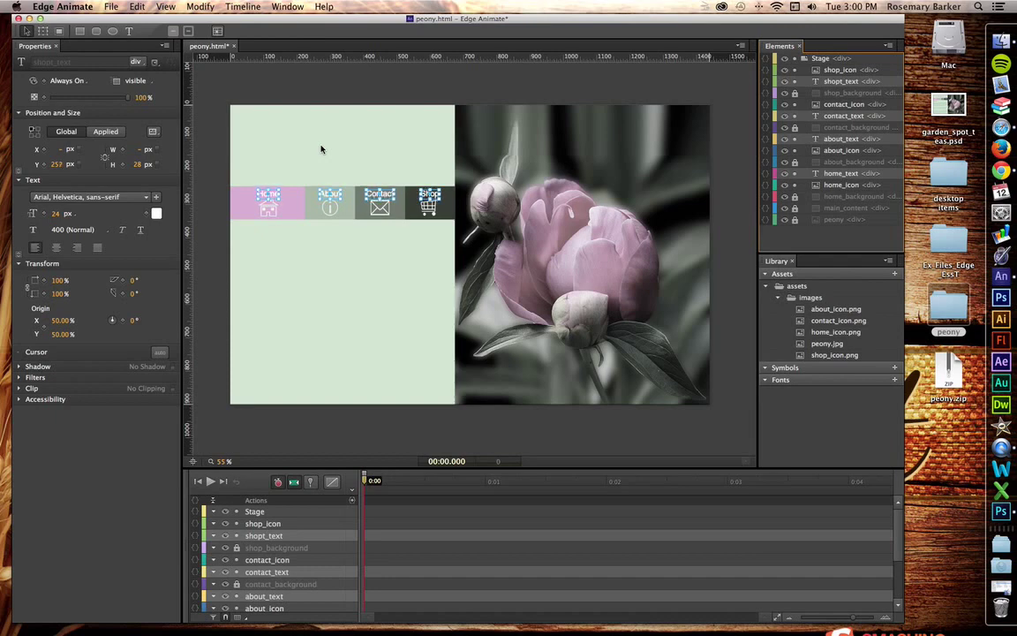
pyautogui.press('Up')
pyautogui.press('Up')
pyautogui.press('Up')
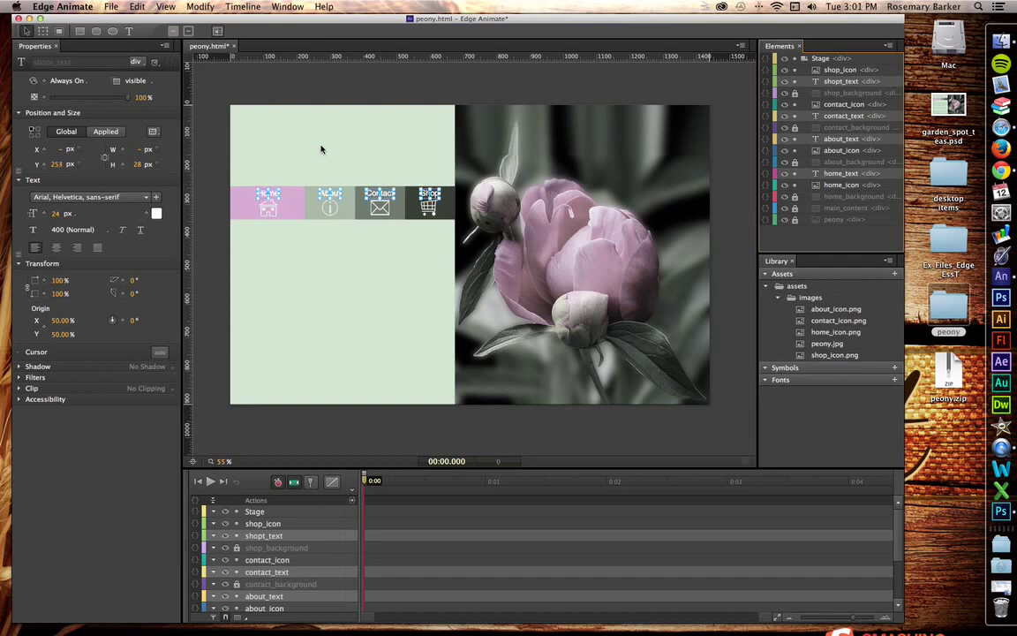
pyautogui.click(322, 149)
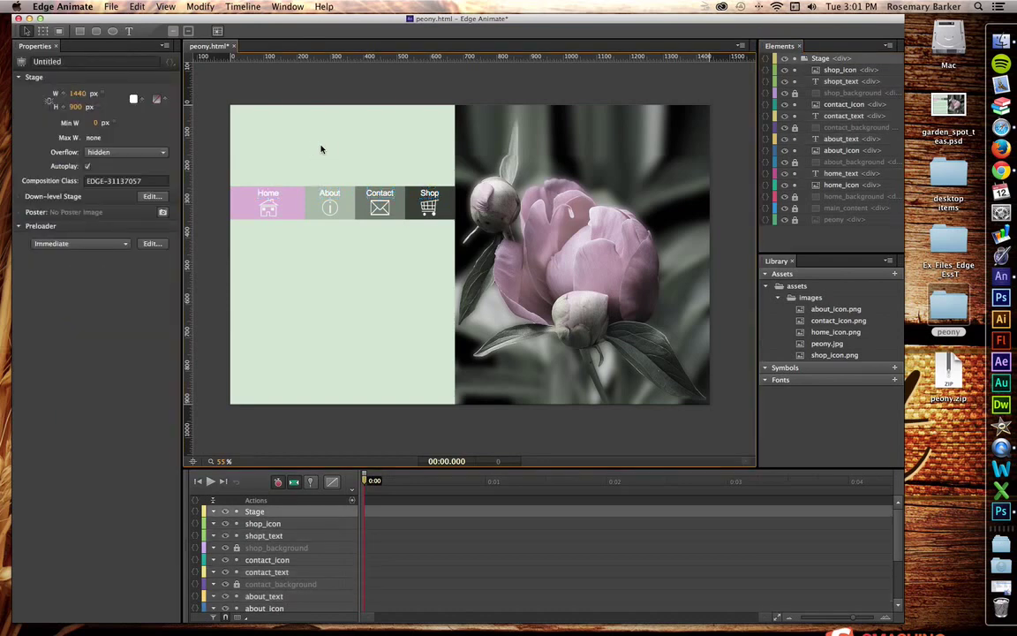
pyautogui.press('super+s')
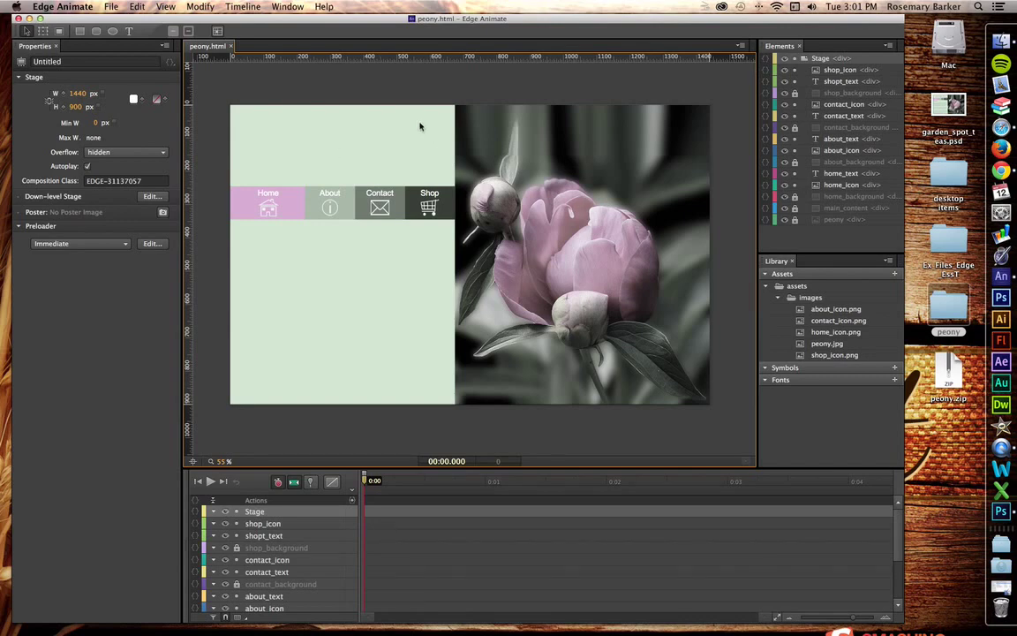
# Step: Add a text element reading "Garden Spot Teas" in the green area above the navigation bar
pyautogui.click(129, 31)
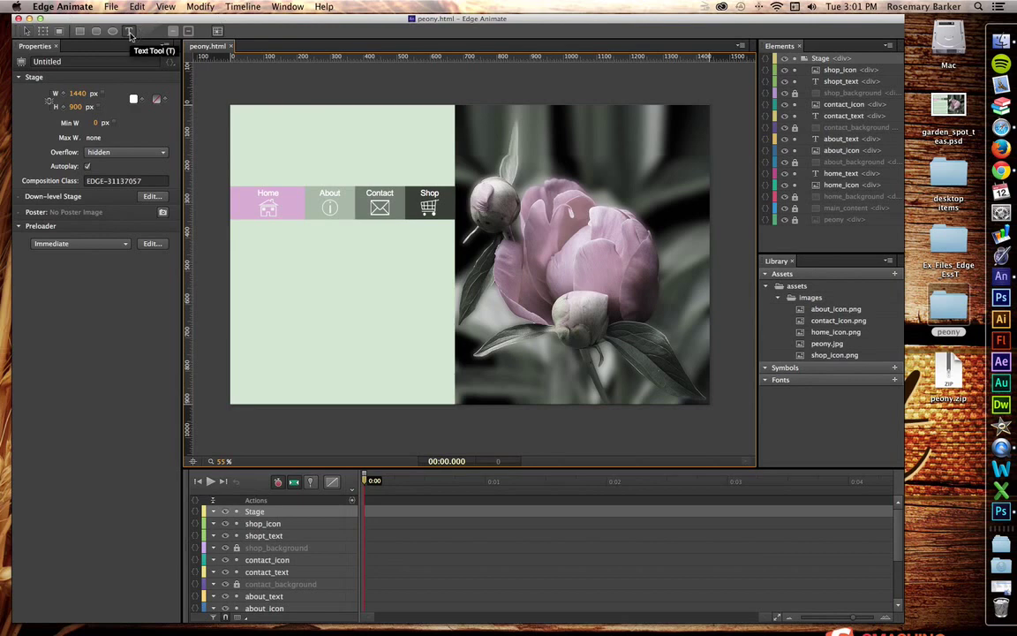
pyautogui.click(311, 132)
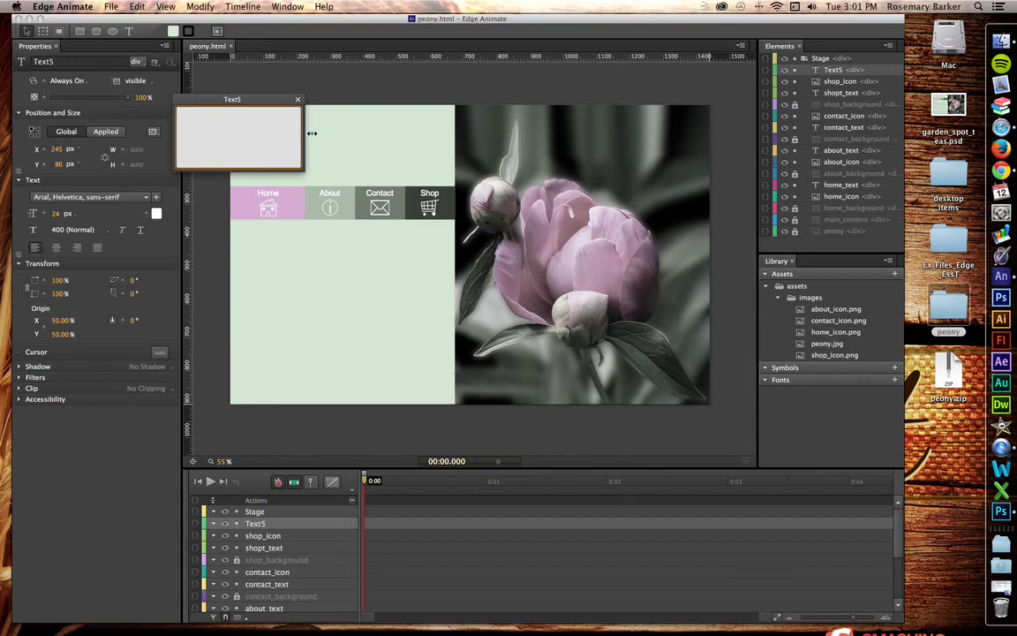
pyautogui.write('Garden Spot Teas')
pyautogui.click(253, 78)
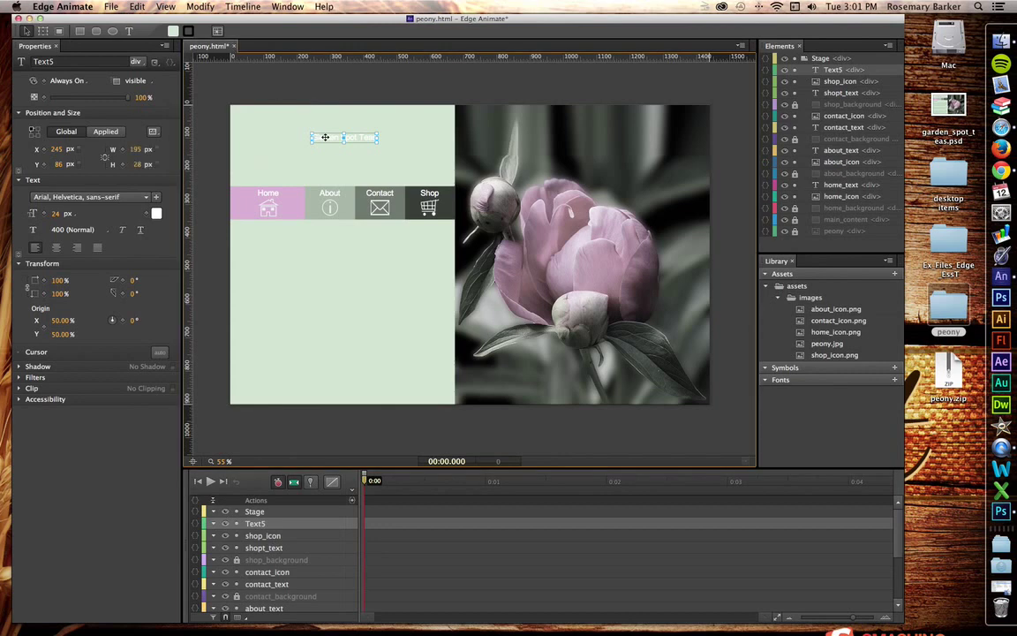
# Step: Set the color of the Garden Spot Teas text to hex ba4444 and deselect it
pyautogui.click(156, 214)
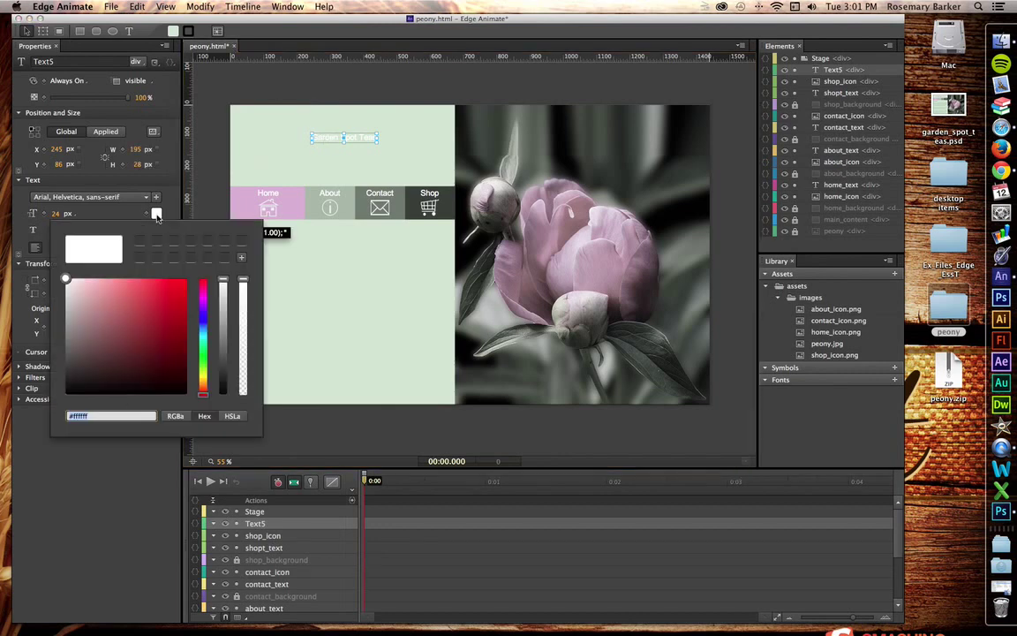
pyautogui.press('BackSpace')
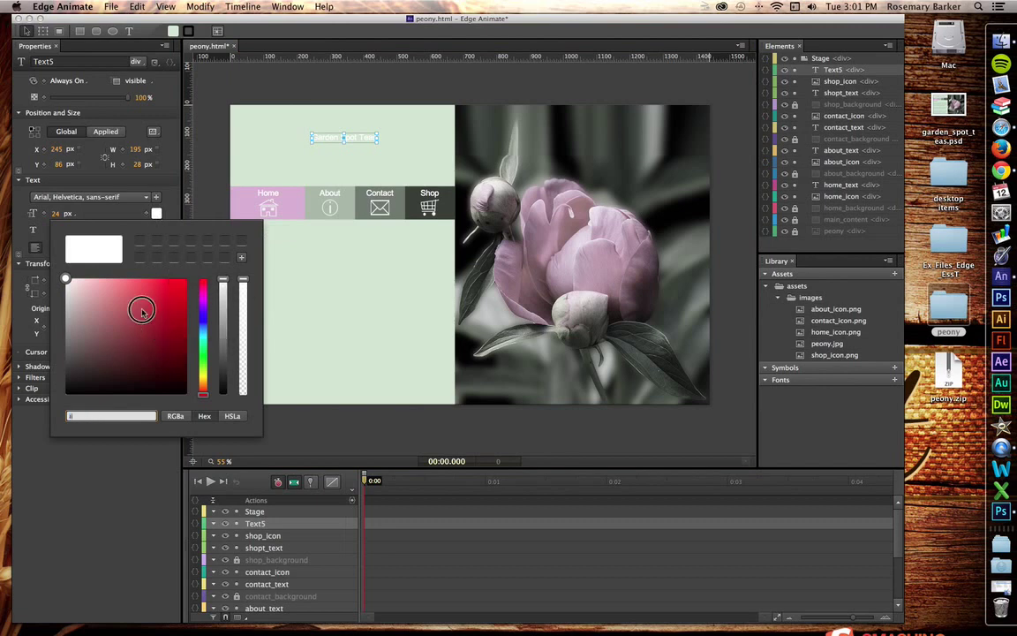
pyautogui.write('#ba4444')
pyautogui.press('Return')
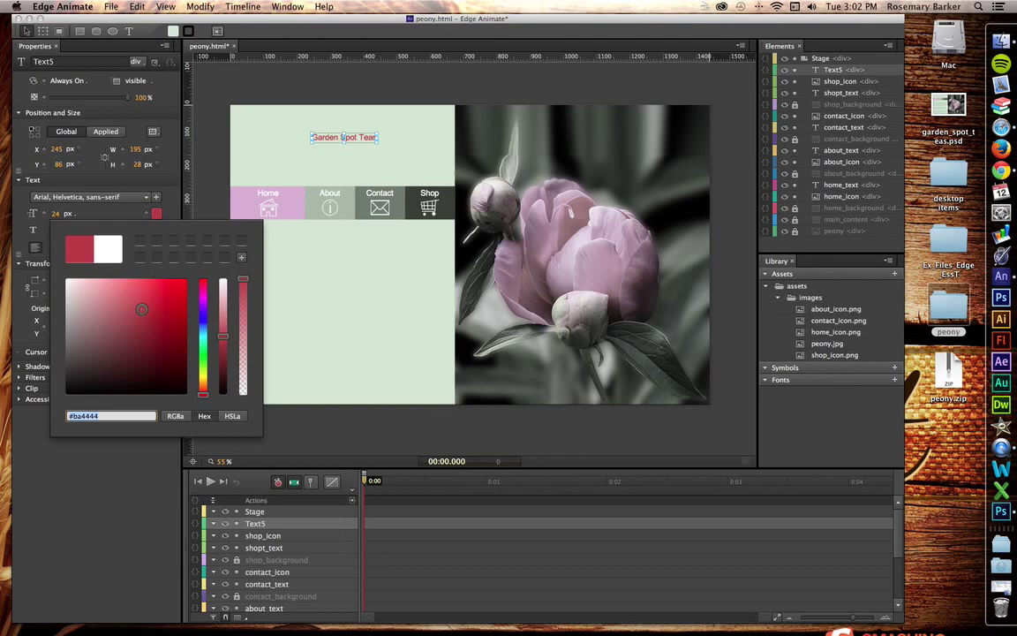
pyautogui.press('BackSpace')
pyautogui.click(284, 193)
pyautogui.click(275, 203)
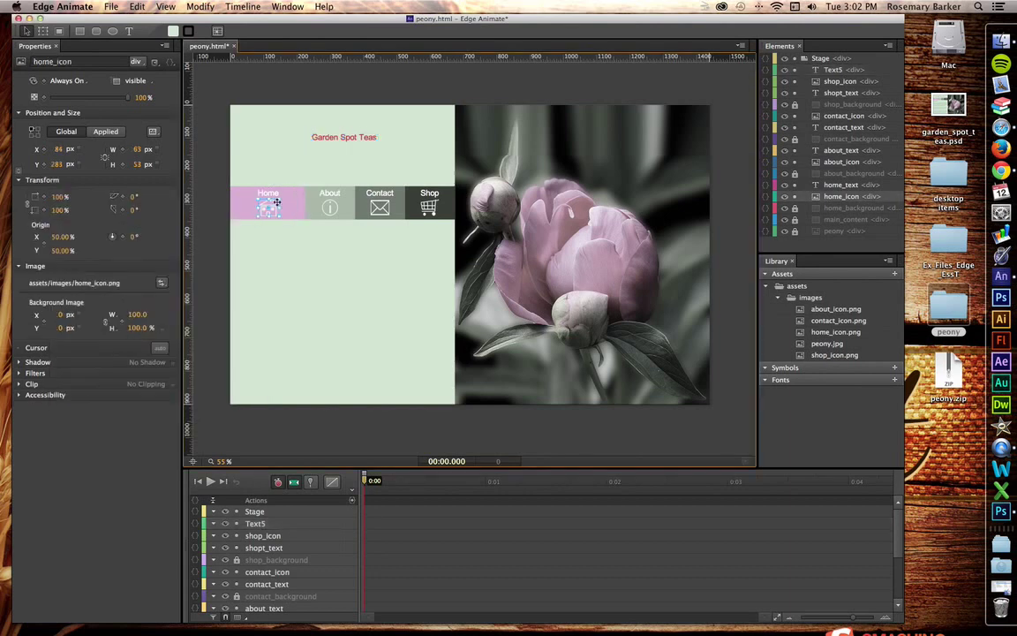
pyautogui.click(291, 204)
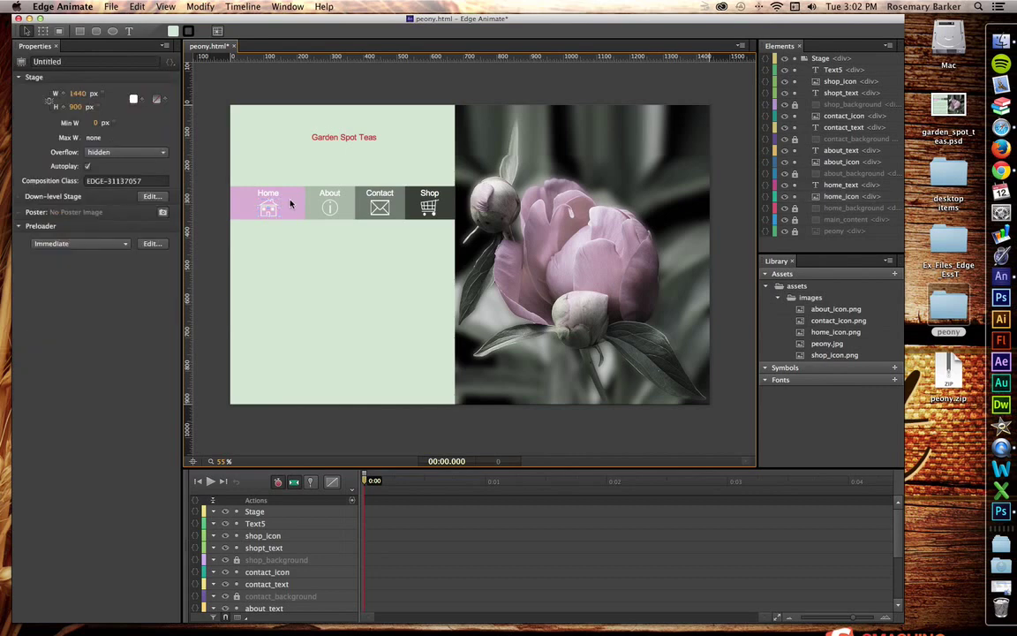
# Step: Recolor the Garden Spot Teas text, trying hex d9b0d4 and settling on the magenta shade c251b4
pyautogui.click(298, 133)
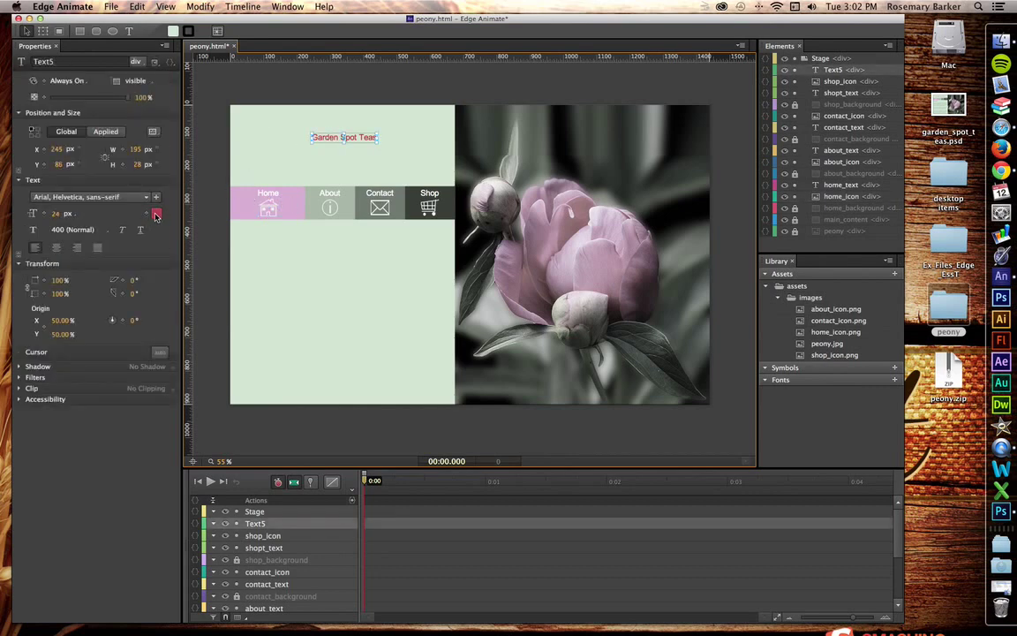
pyautogui.click(156, 214)
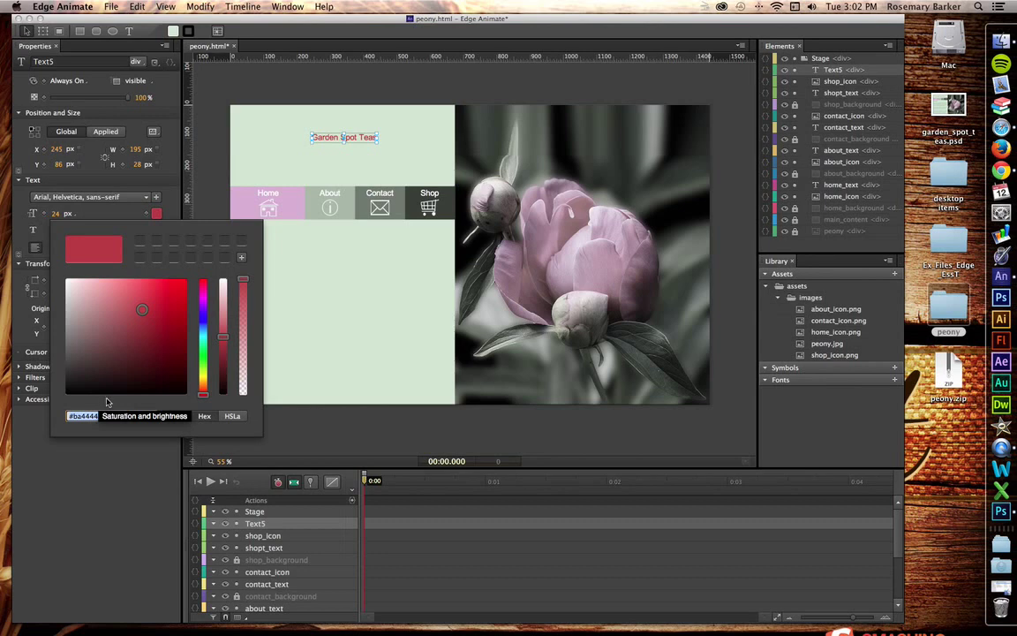
pyautogui.press('BackSpace')
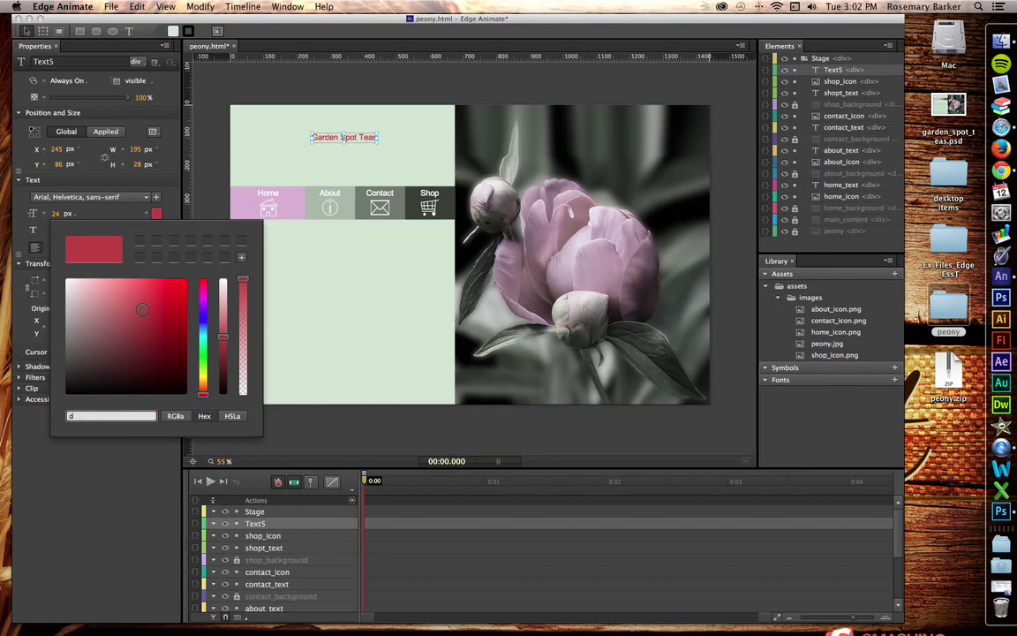
pyautogui.write('d9b')
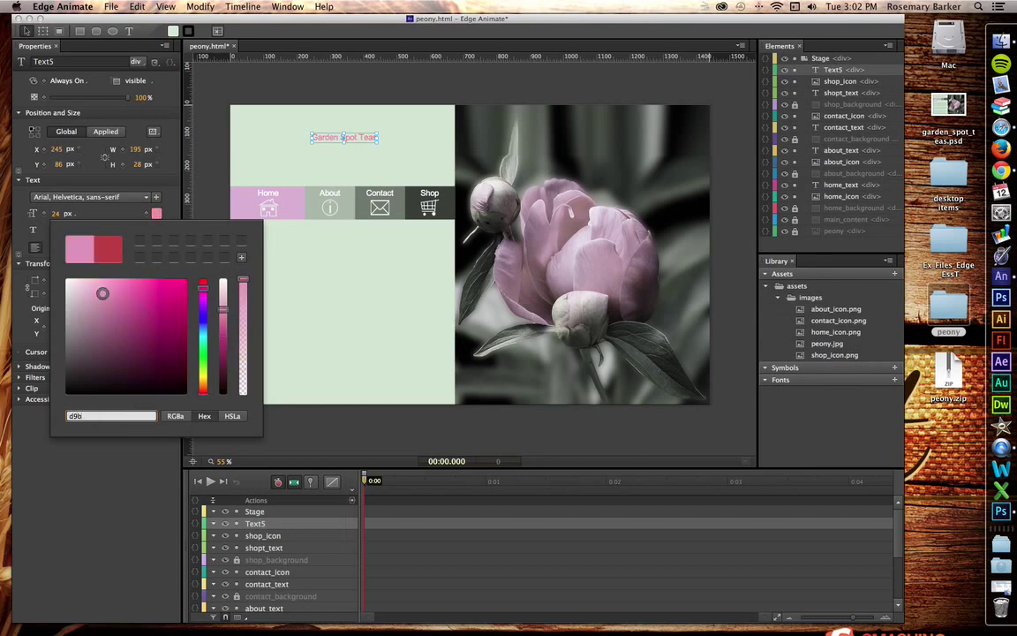
pyautogui.write('0d4')
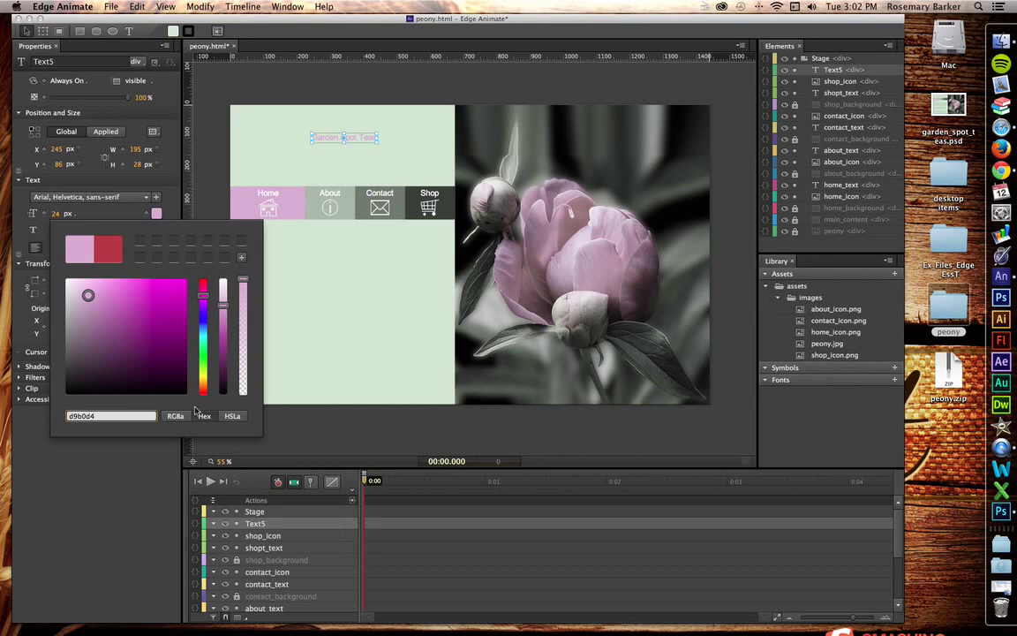
pyautogui.moveTo(229, 309); pyautogui.dragTo(227, 334)
pyautogui.click(172, 300)
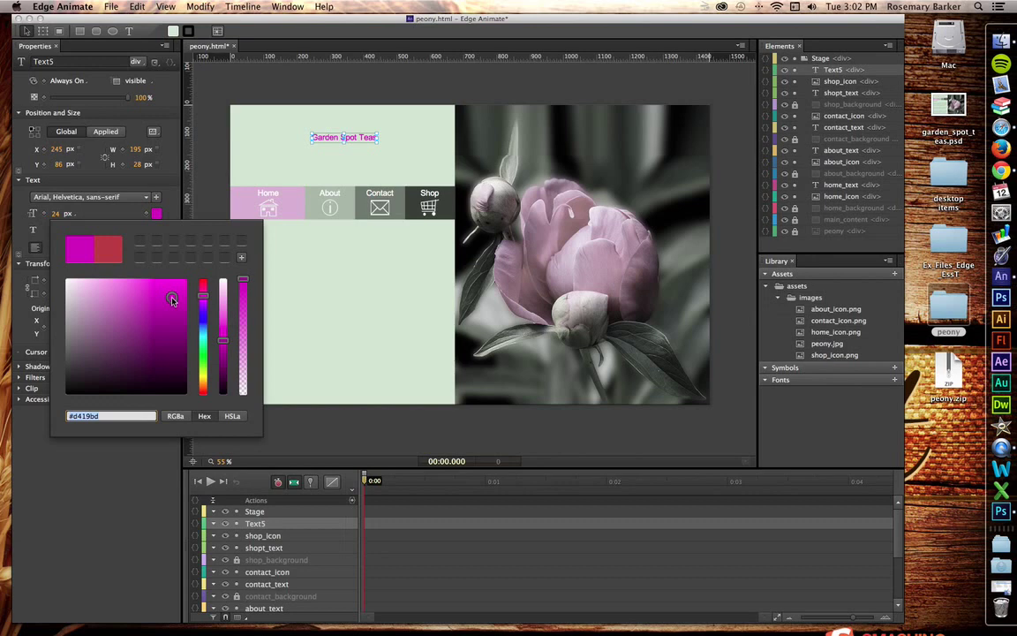
pyautogui.click(135, 306)
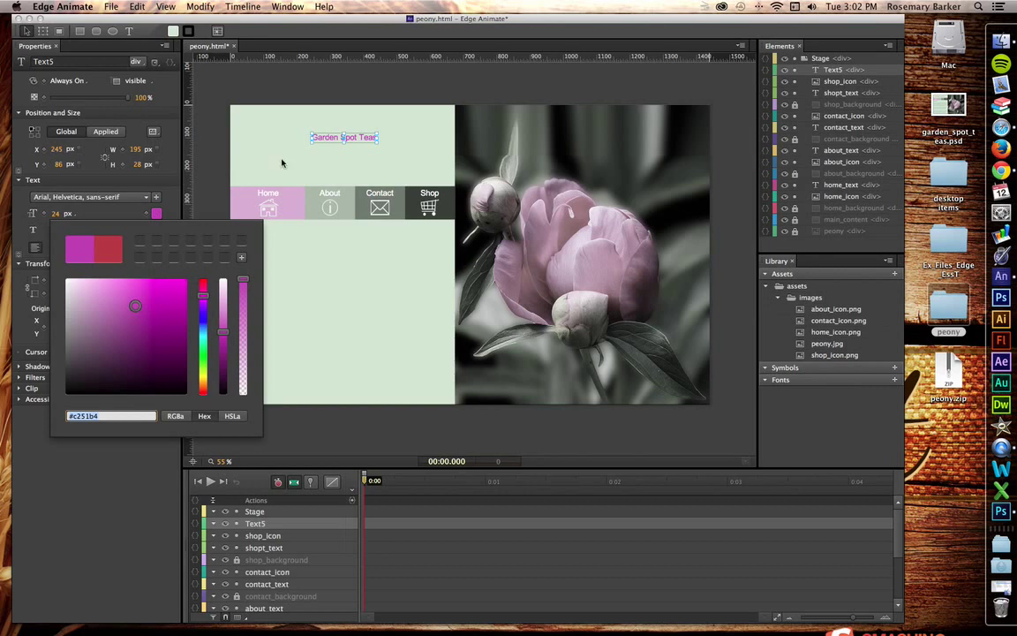
pyautogui.click(329, 137)
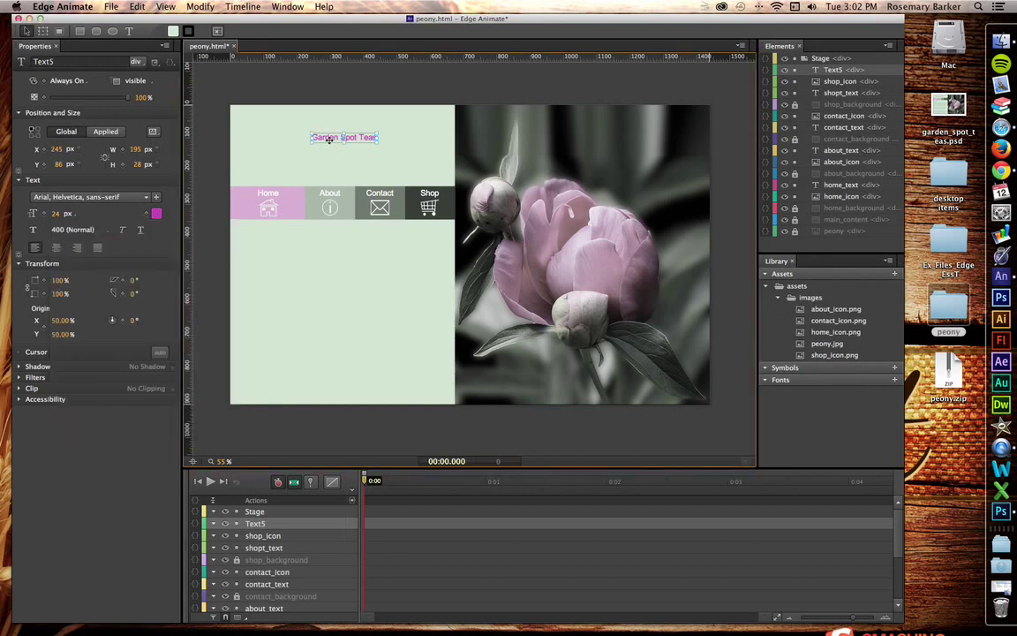
# Step: Change the Garden Spot Teas text element's HTML tag to h1
pyautogui.click(164, 46)
pyautogui.click(164, 46)
pyautogui.click(140, 64)
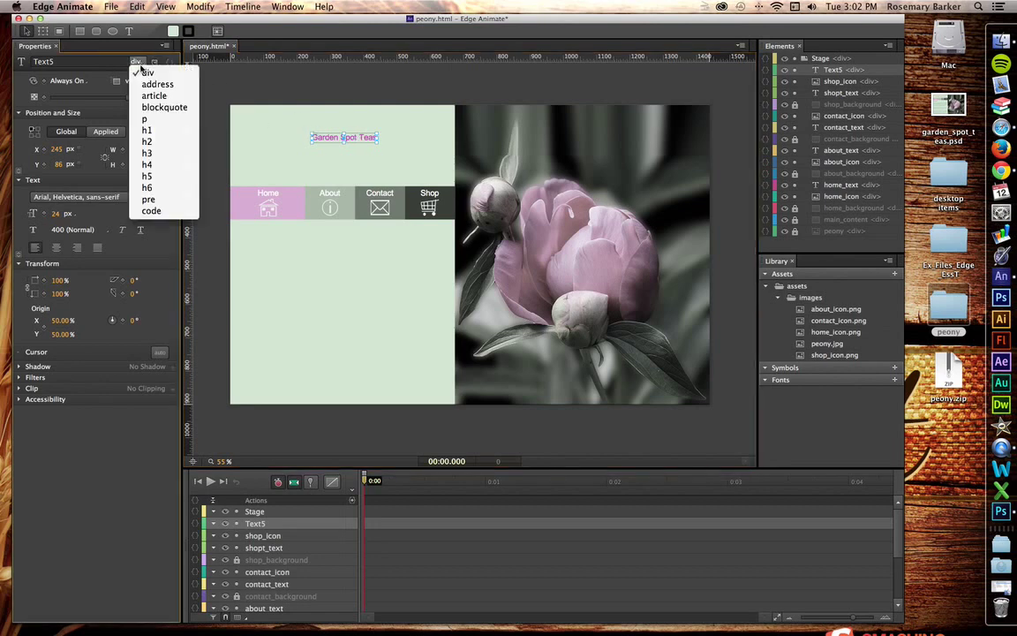
pyautogui.click(148, 131)
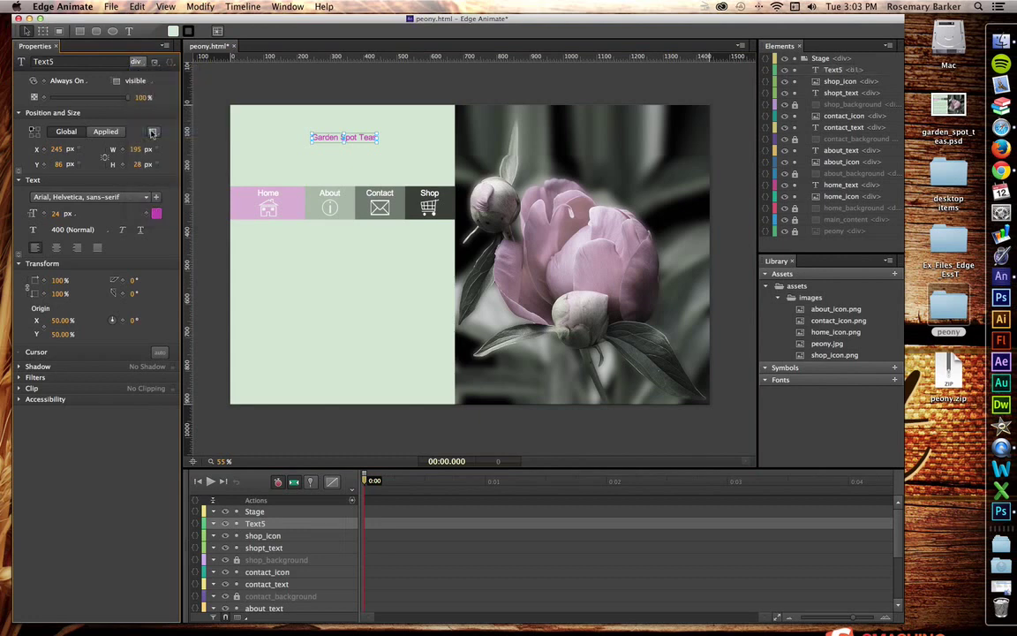
# Step: Enlarge the Garden Spot Teas title to 57 px and move it to about X 96, Y 84 px above the navigation bar
pyautogui.moveTo(57, 213); pyautogui.dragTo(78, 214)
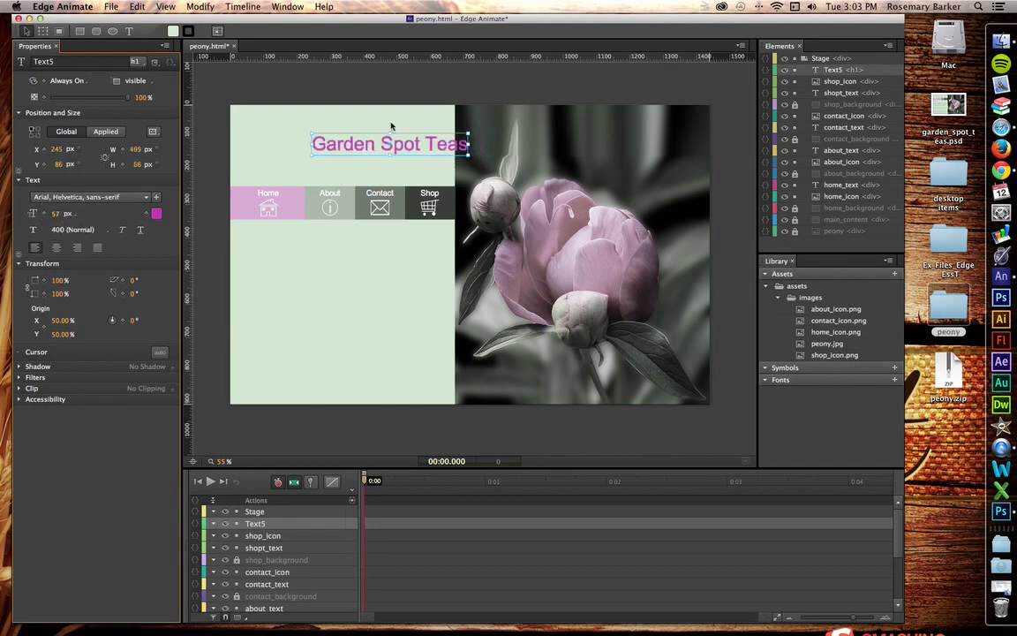
pyautogui.moveTo(342, 145); pyautogui.dragTo(303, 150)
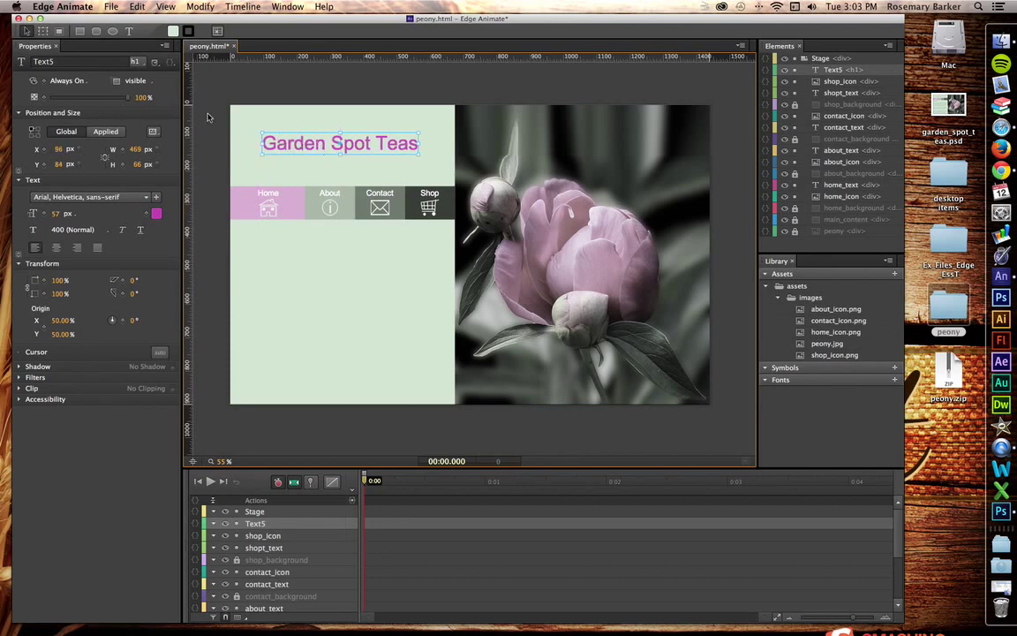
# Step: Try the Palatino Linotype and Trebuchet MS font families on the Garden Spot Teas title, going back to Palatino Linotype
pyautogui.click(85, 199)
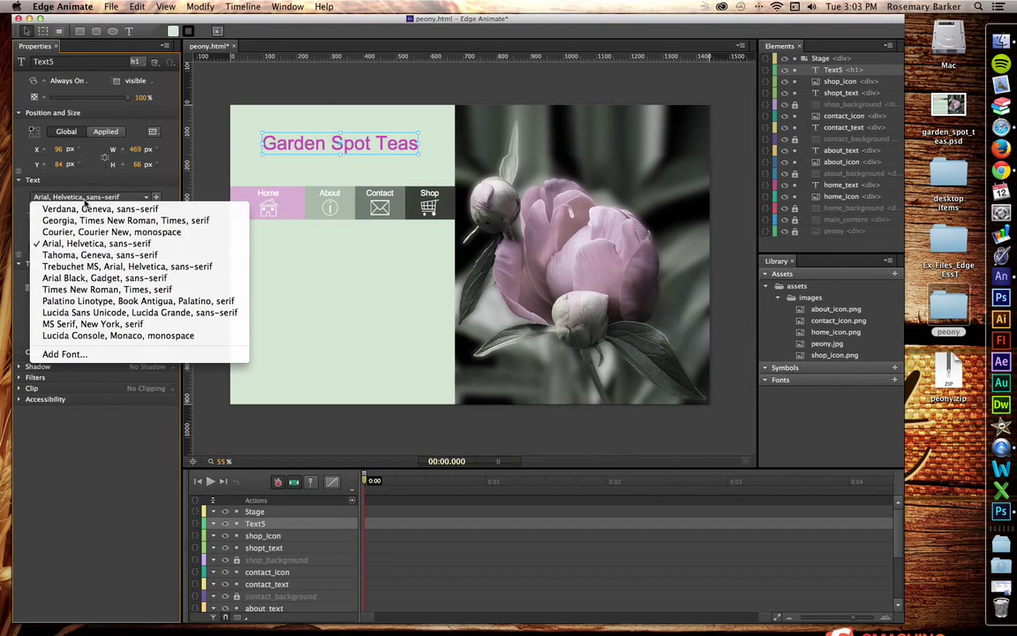
pyautogui.click(94, 301)
pyautogui.click(117, 198)
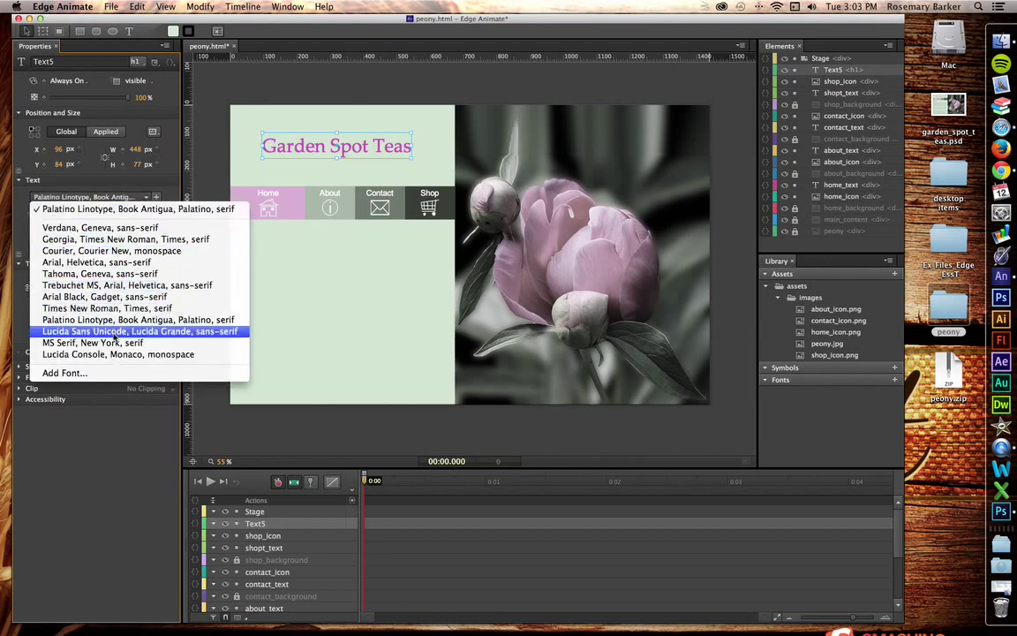
pyautogui.click(113, 284)
pyautogui.click(116, 196)
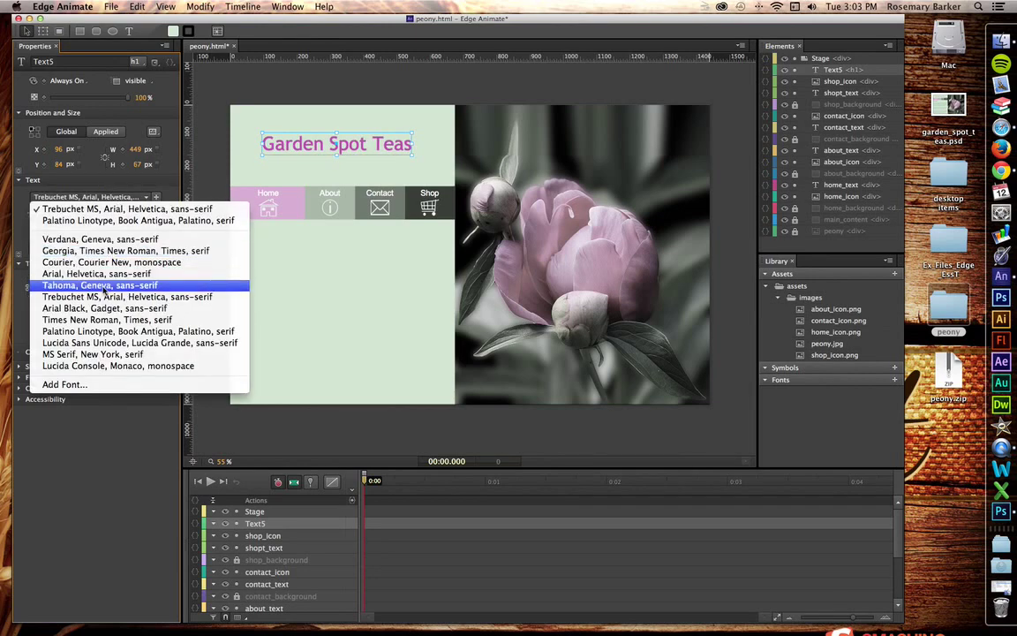
pyautogui.click(96, 332)
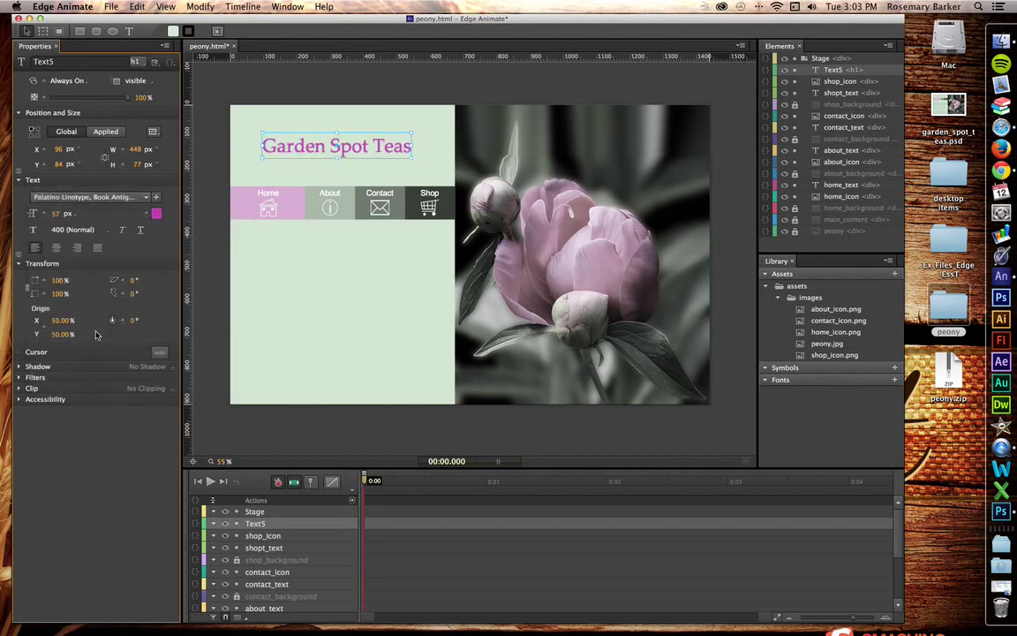
# Step: Add the Alex Brush font from Edge Web Fonts and apply it to the Garden Spot Teas title
pyautogui.click(89, 202)
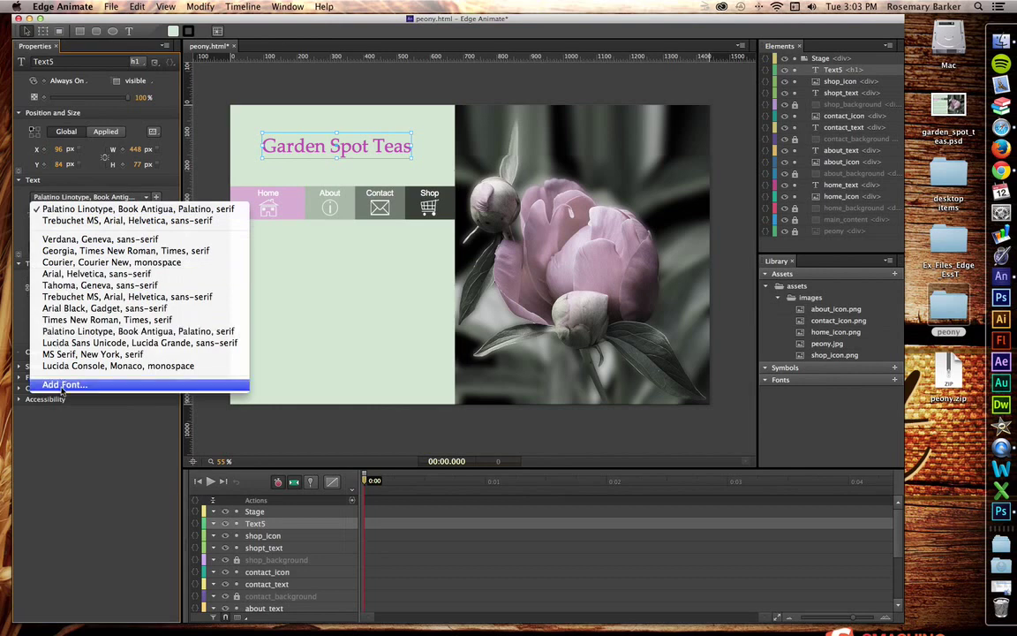
pyautogui.click(62, 386)
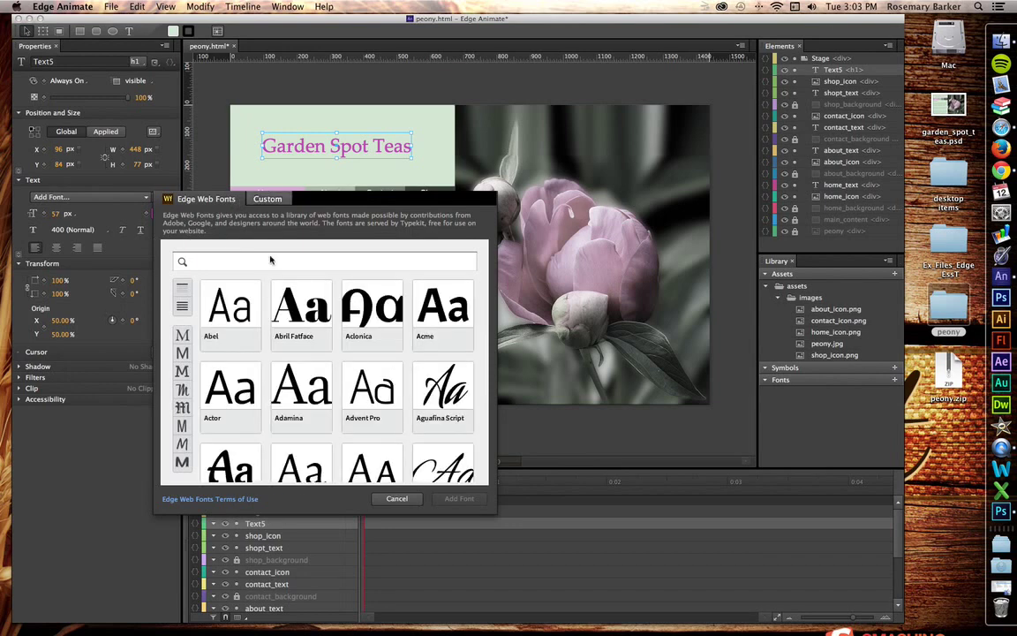
pyautogui.scroll(-3, 454, 476)
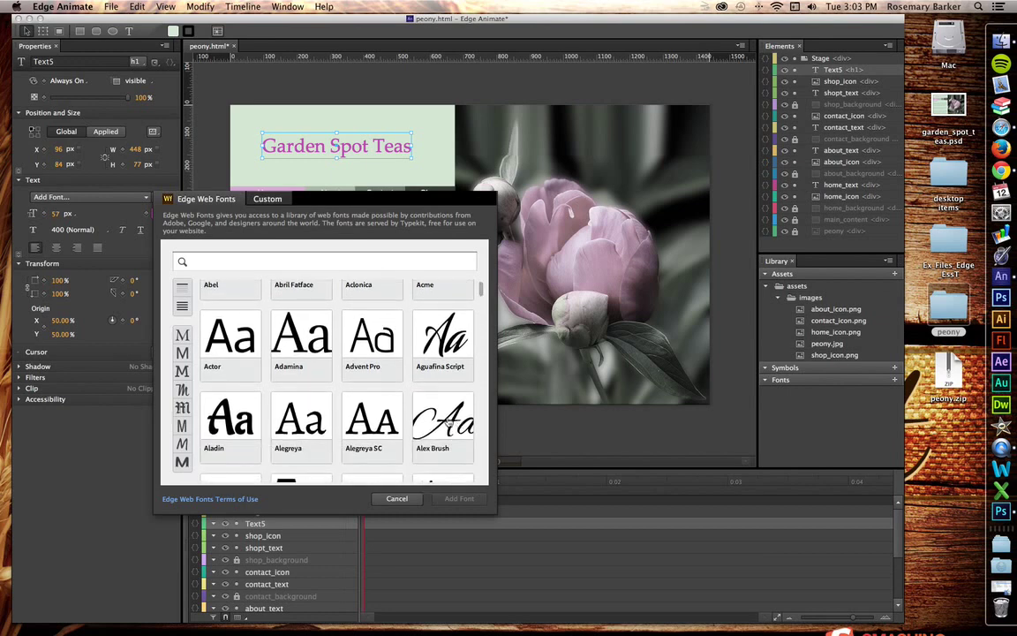
pyautogui.click(451, 424)
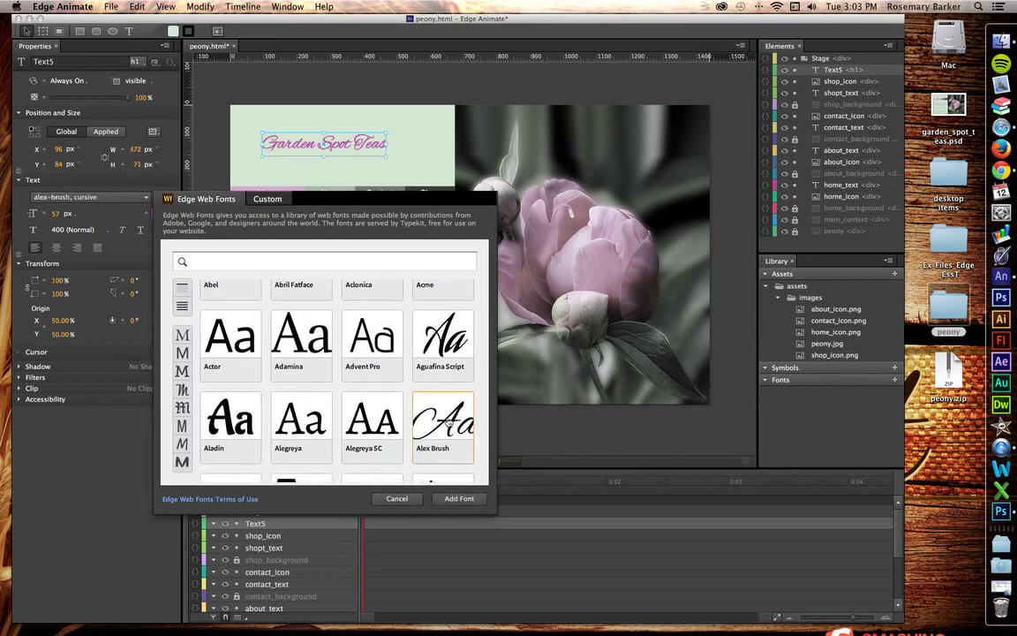
pyautogui.click(459, 499)
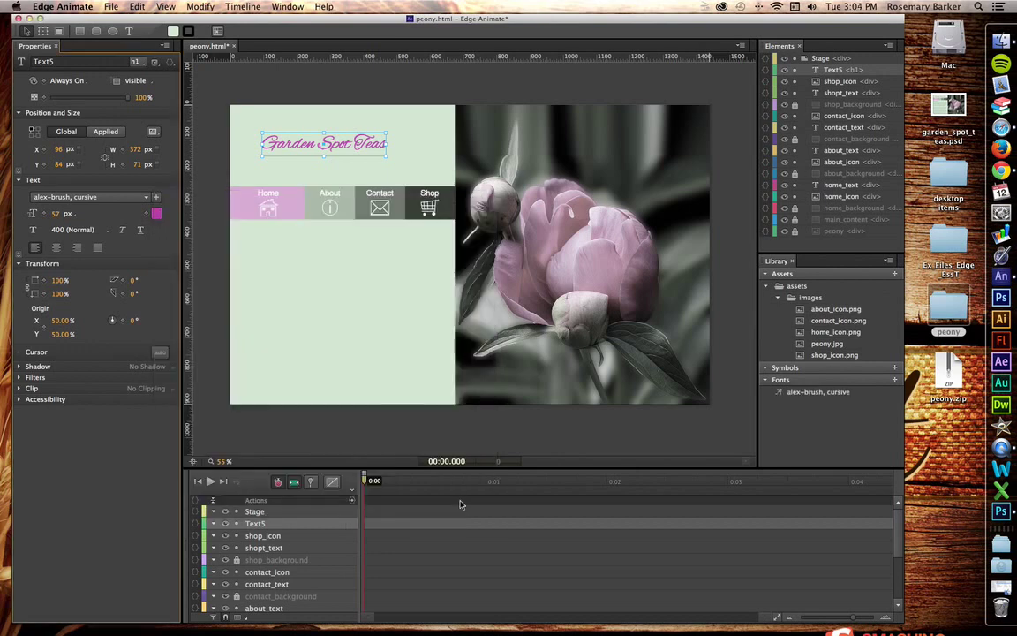
# Step: Enlarge the Garden Spot Teas title to 84 px, move it to about X 61, Y 78 px, and save the file
pyautogui.click(54, 213)
pyautogui.moveTo(55, 214); pyautogui.dragTo(74, 215)
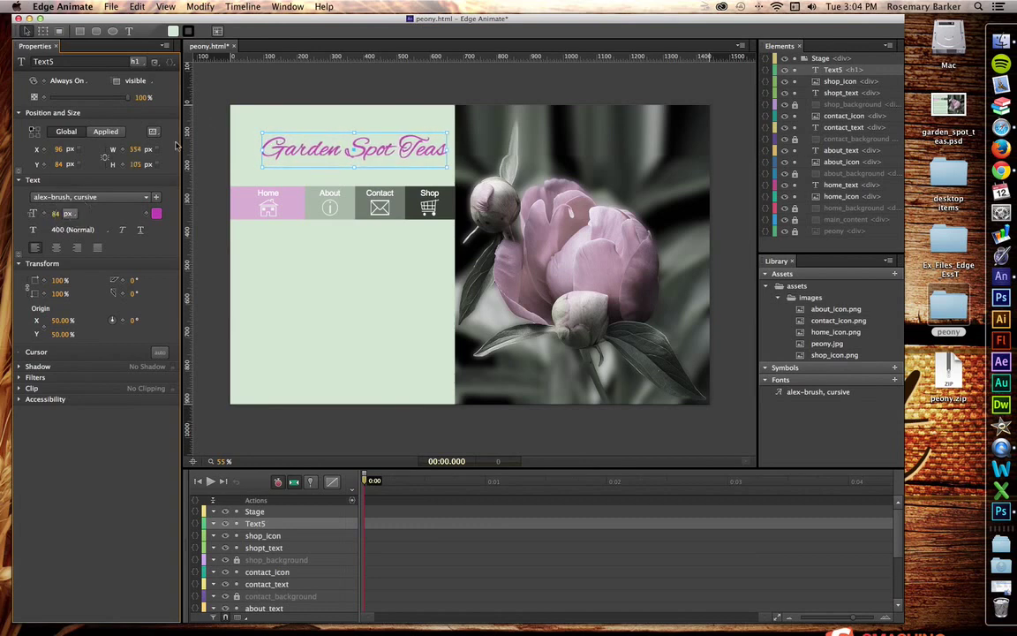
pyautogui.moveTo(307, 152)
pyautogui.mouseDown()
pyautogui.moveTo(267, 157)
pyautogui.moveTo(294, 152)
pyautogui.mouseUp()
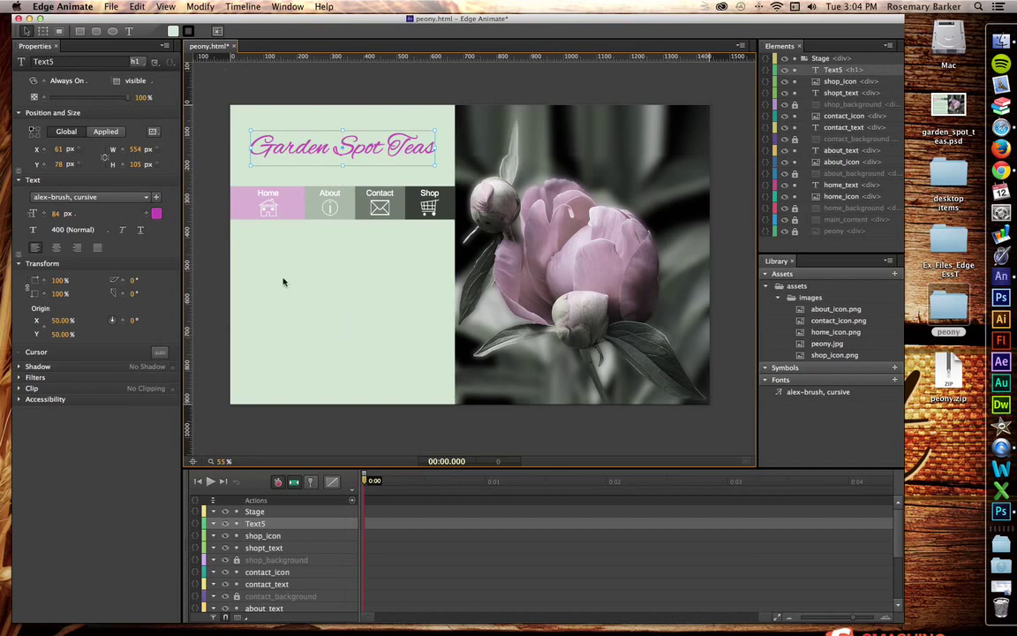
pyautogui.press('cmd+s')
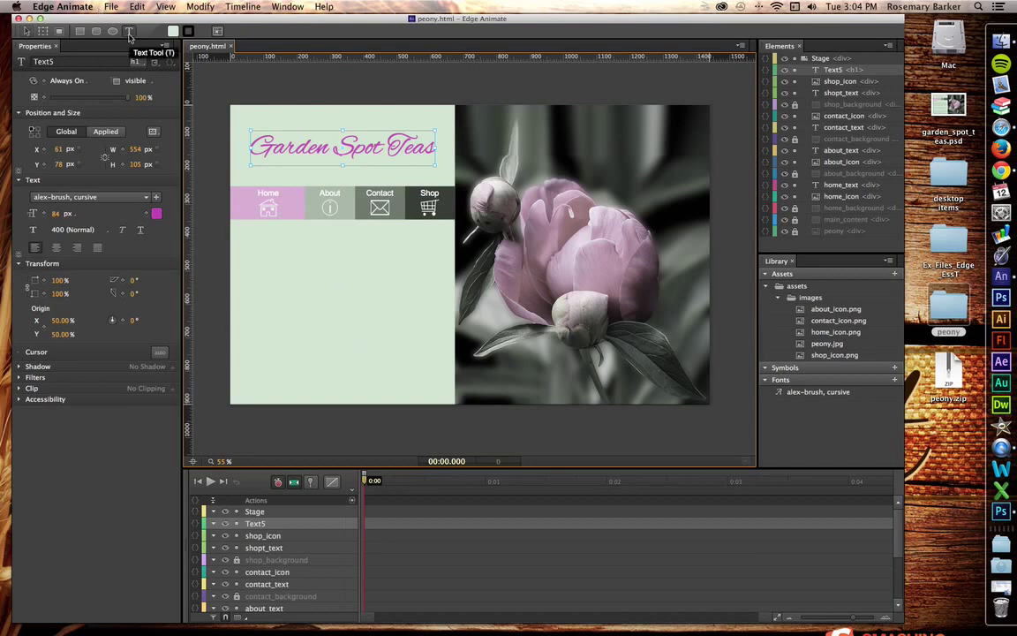
# Step: Add a text box reading Heading at about X 35, Y 365 px below the navigation bar and make it an h2
pyautogui.click(129, 32)
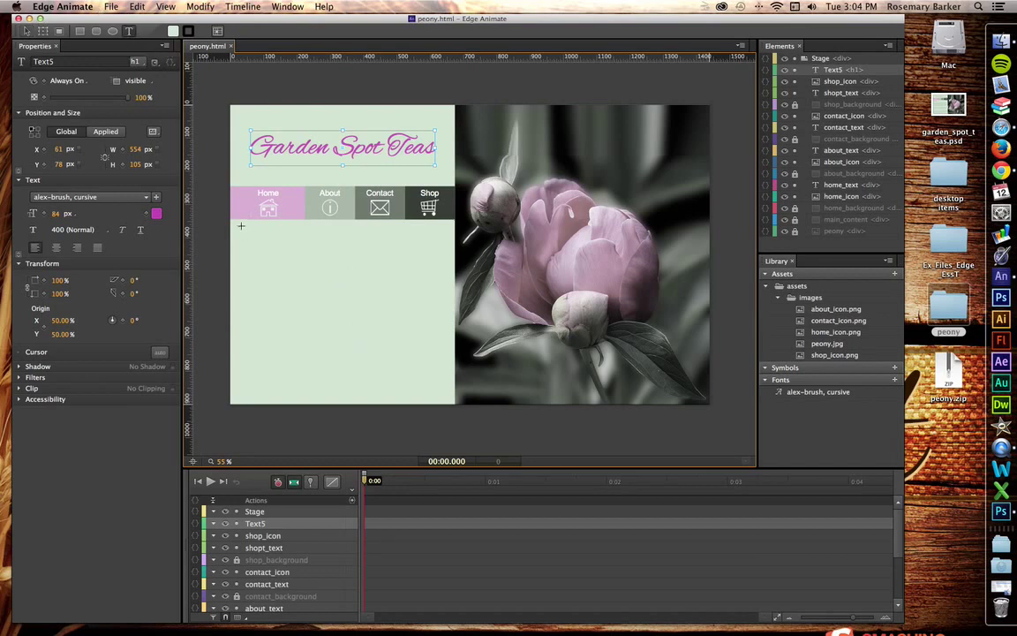
pyautogui.moveTo(241, 226); pyautogui.dragTo(298, 241)
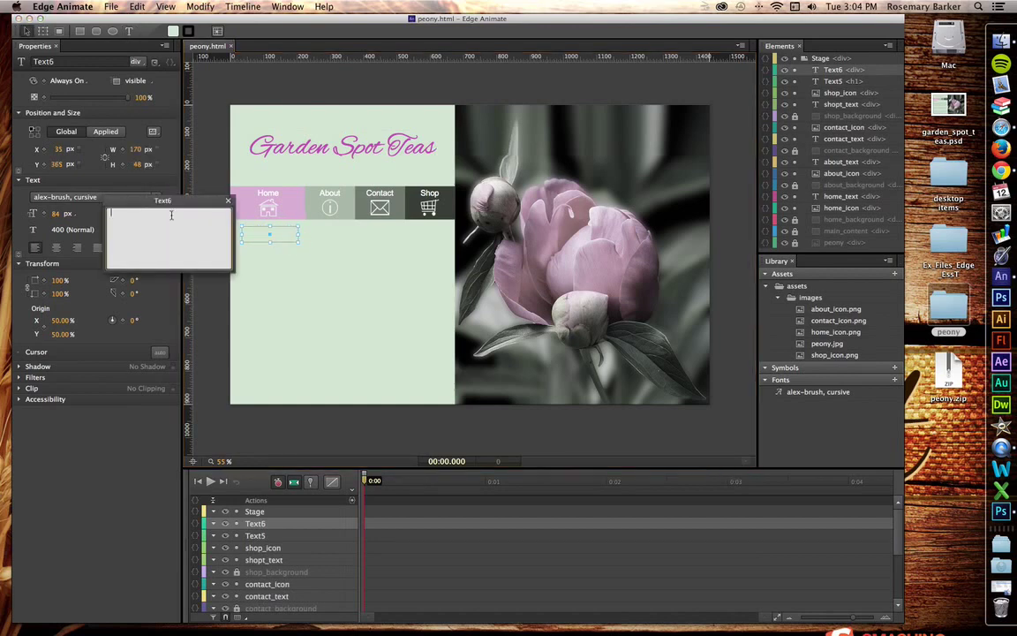
pyautogui.write('Heading')
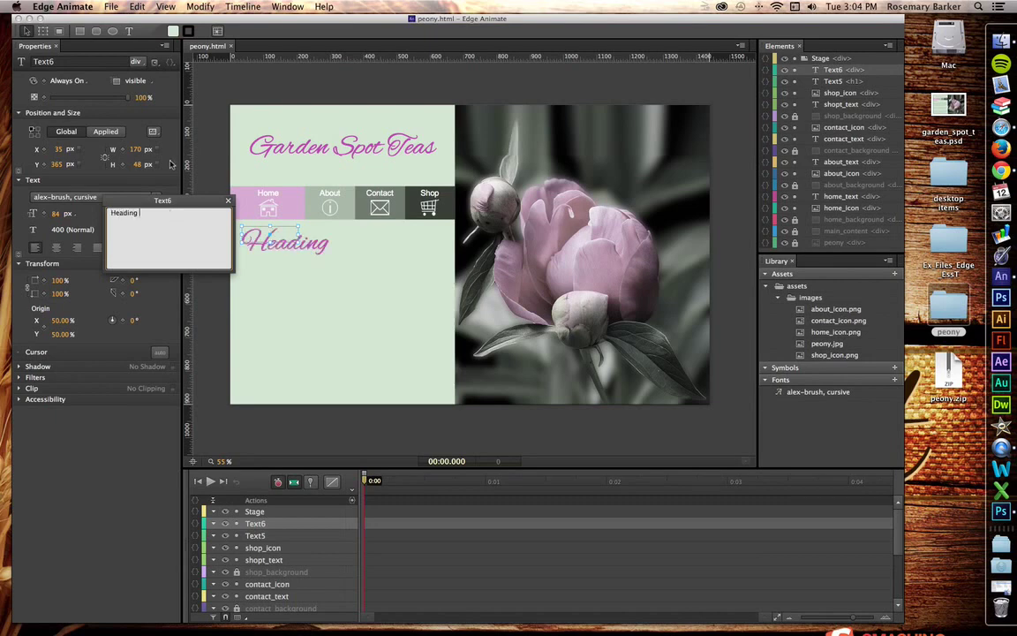
pyautogui.click(228, 200)
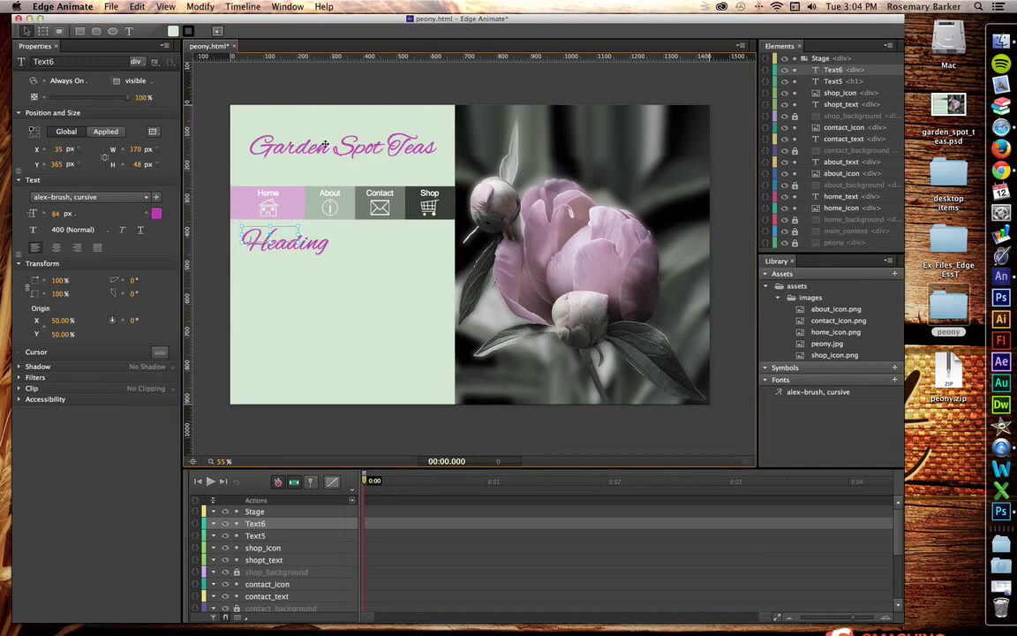
pyautogui.click(136, 62)
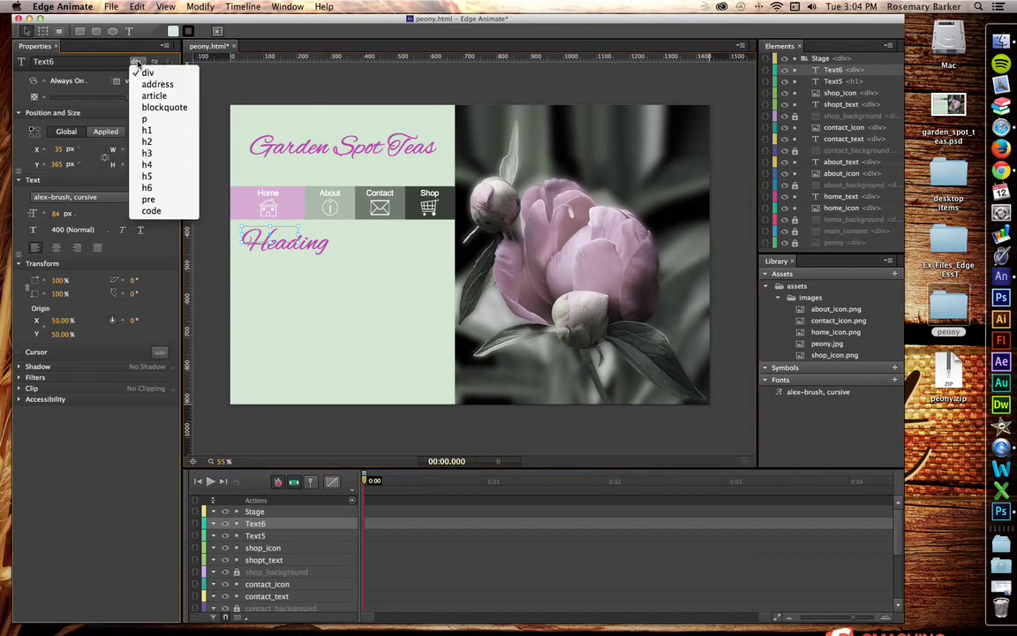
pyautogui.click(147, 141)
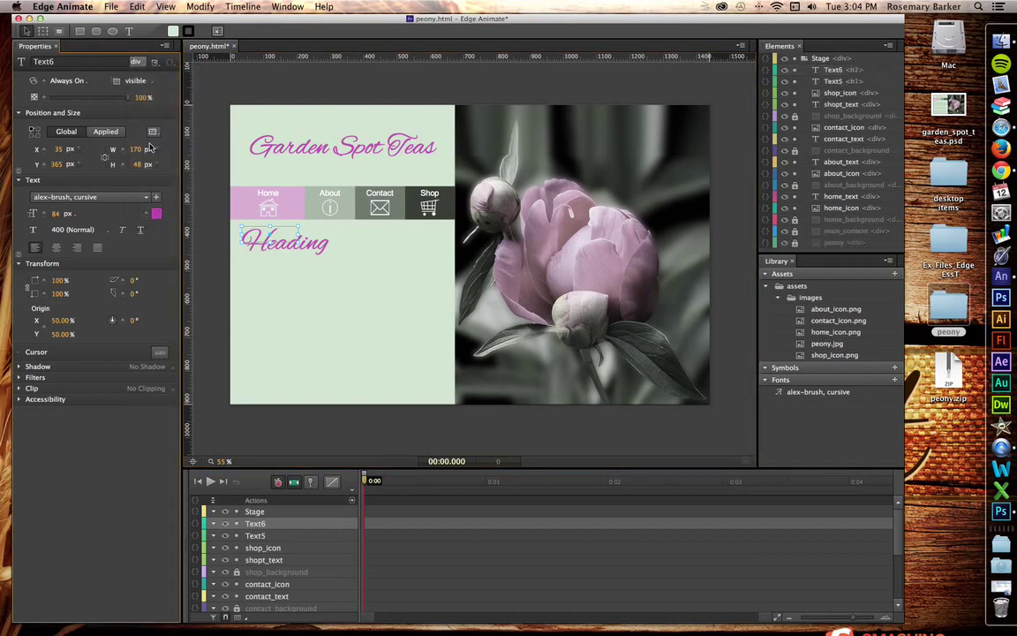
# Step: Set the Heading text in Tahoma, Geneva, sans-serif at 28 px, after trying 16 px
pyautogui.click(54, 215)
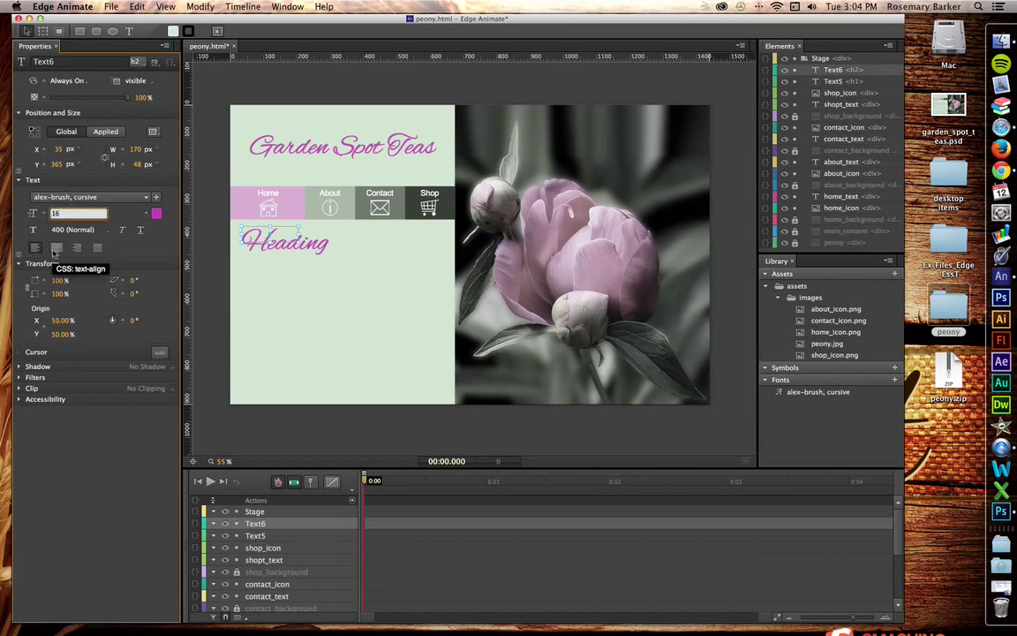
pyautogui.press('Return')
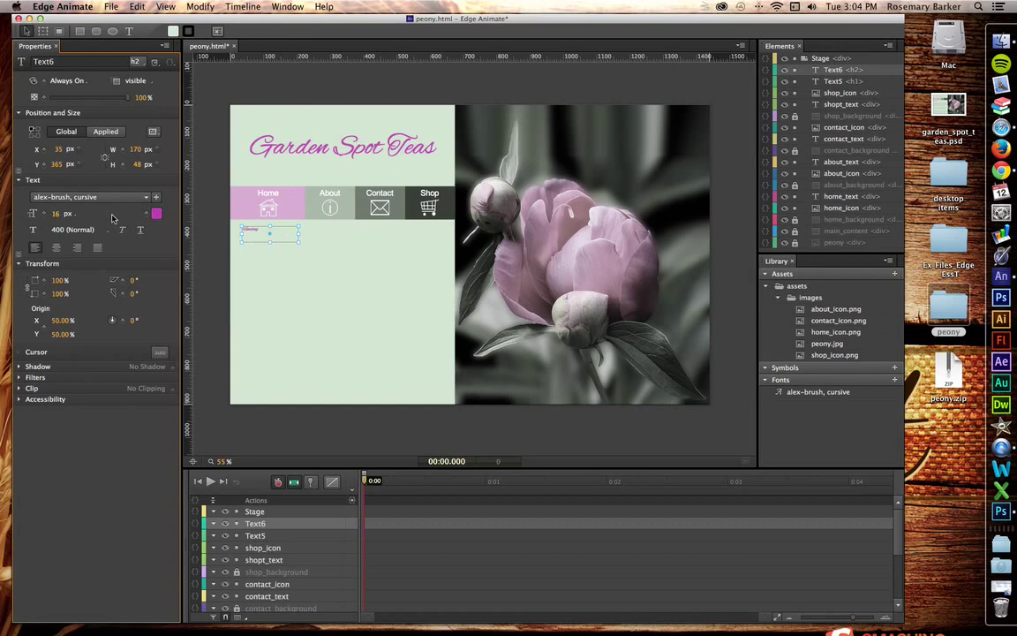
pyautogui.click(85, 198)
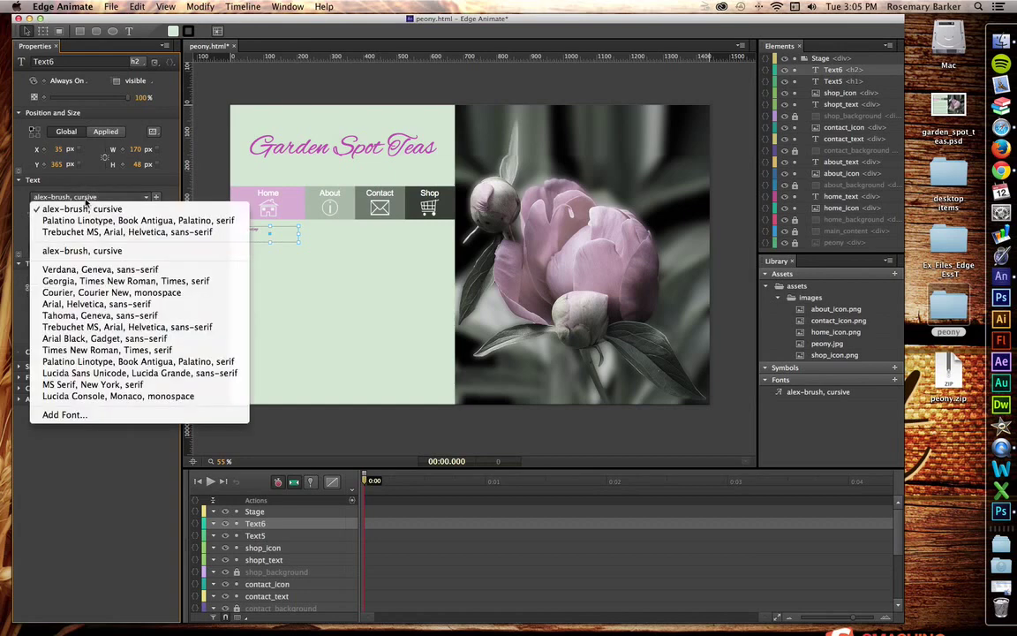
pyautogui.click(95, 316)
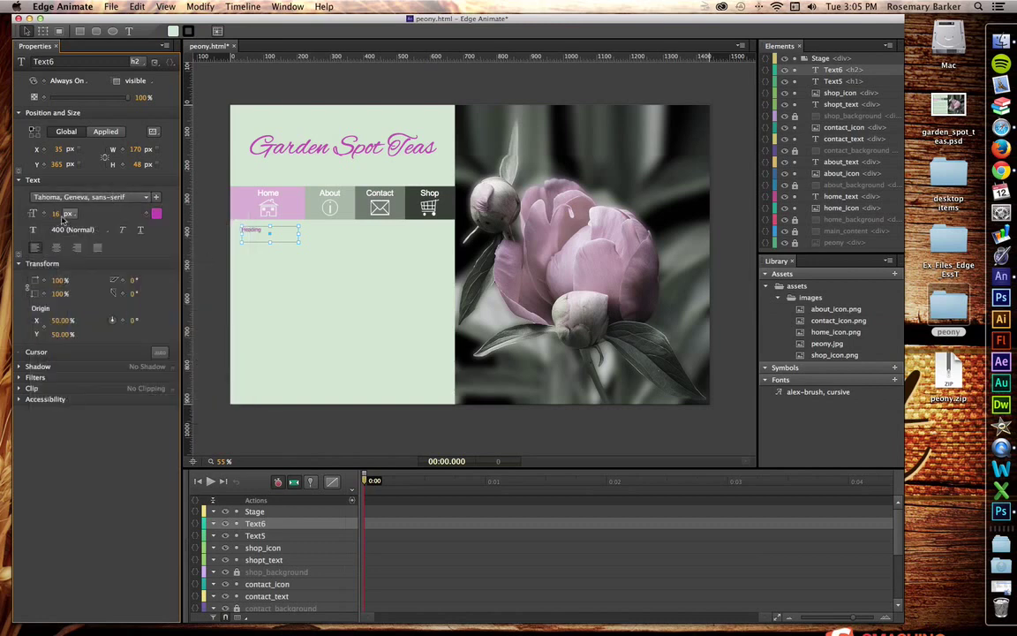
pyautogui.click(55, 214)
pyautogui.moveTo(55, 214); pyautogui.dragTo(66, 216)
# Step: Recolor the Heading text with hex 393e39, darkening it to the near-black shade 252825
pyautogui.click(156, 214)
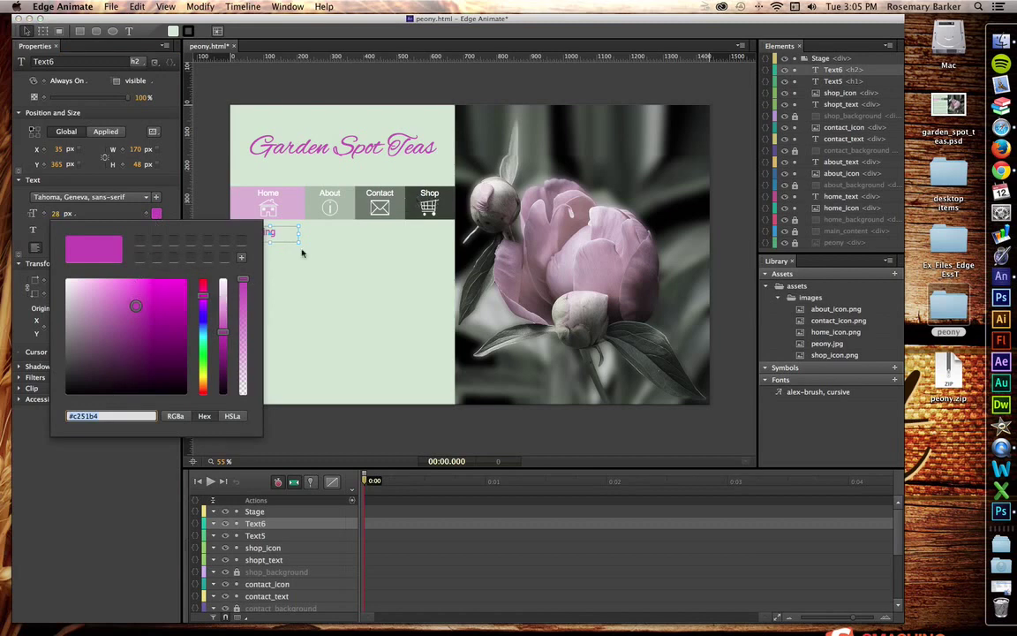
pyautogui.click(97, 416)
pyautogui.press('super+a')
pyautogui.write('393e39')
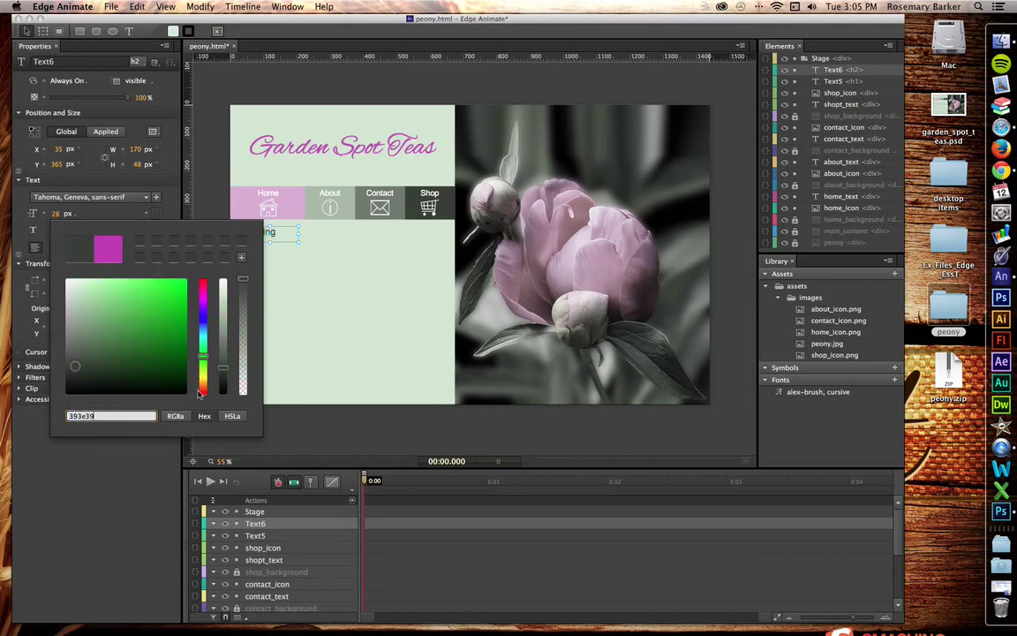
pyautogui.moveTo(224, 374); pyautogui.dragTo(226, 380)
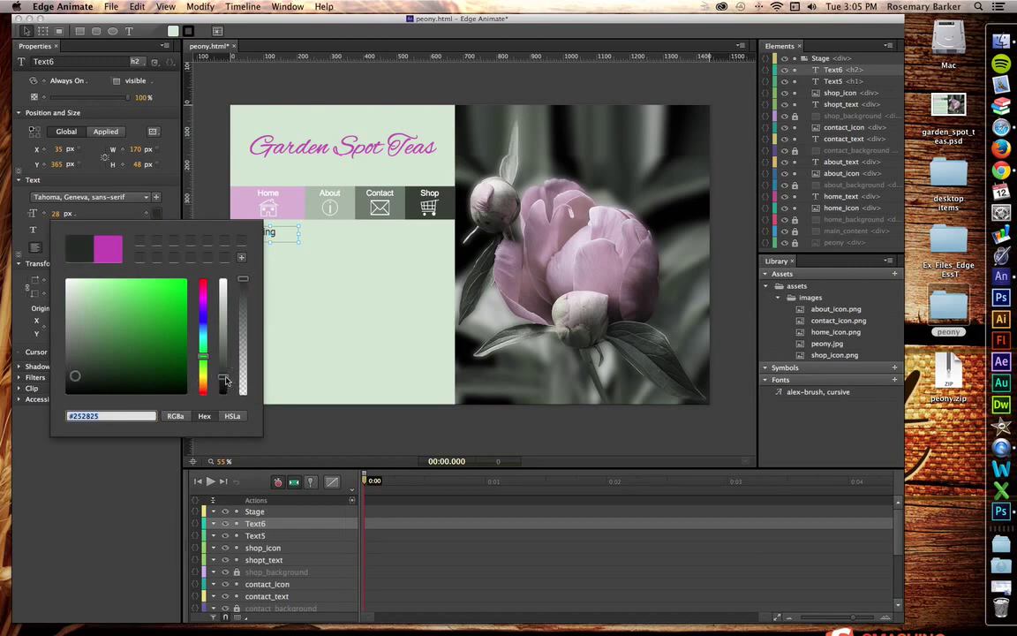
pyautogui.click(312, 284)
# Step: Draw a body text box about 601 by 436 px below the Heading text, at about X 36, Y 430 px
pyautogui.click(129, 31)
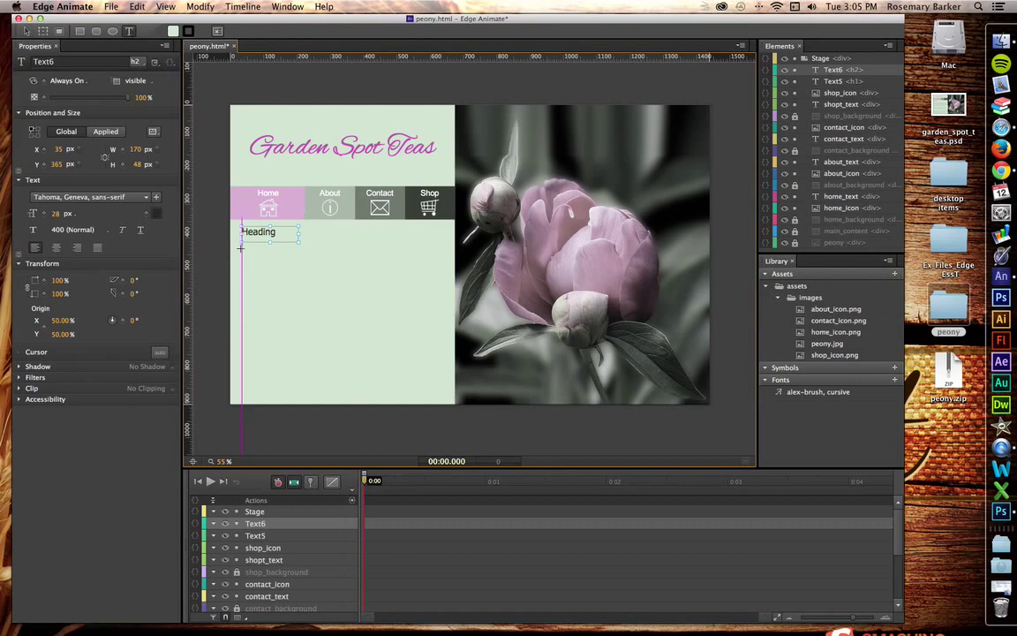
pyautogui.click(242, 239)
pyautogui.moveTo(338, 333); pyautogui.dragTo(443, 393)
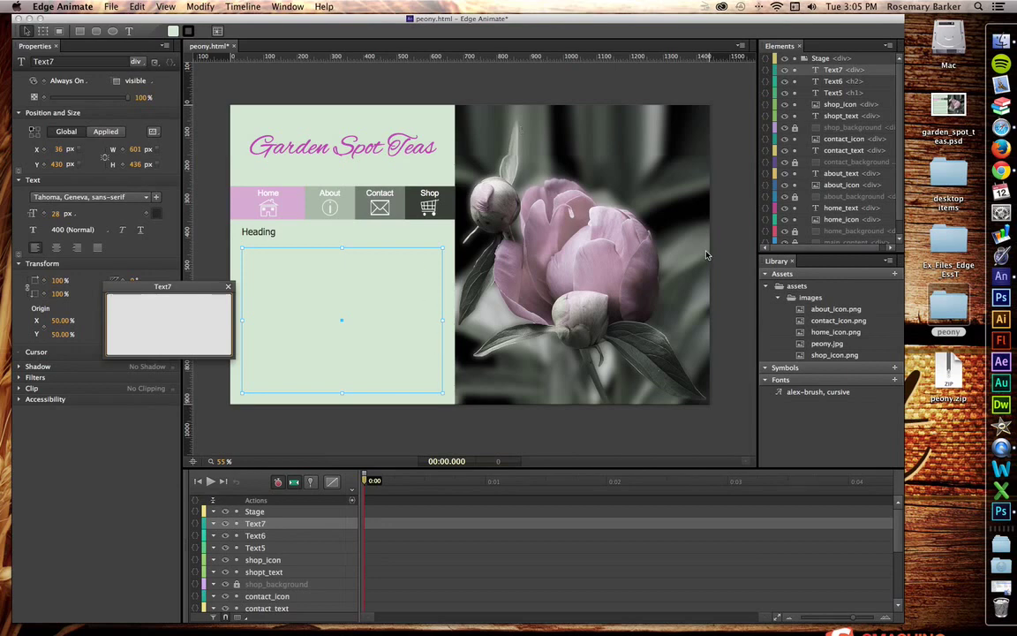
# Step: Switch to Finder and try to open lorem_ipsum.txt from the text folder inside the peony project's assets
pyautogui.doubleClick(944, 297)
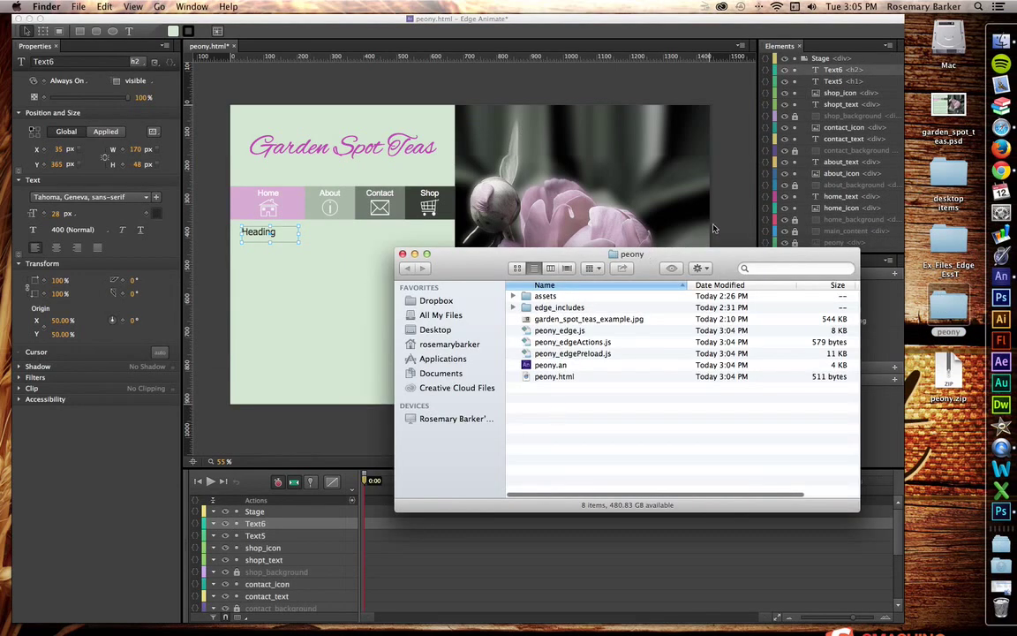
pyautogui.doubleClick(543, 295)
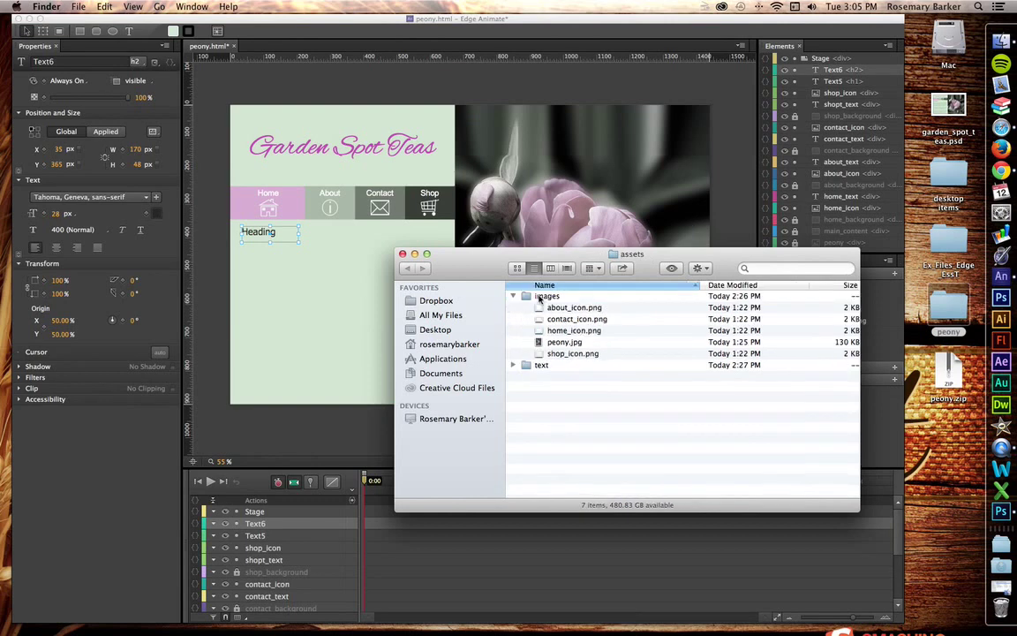
pyautogui.doubleClick(540, 365)
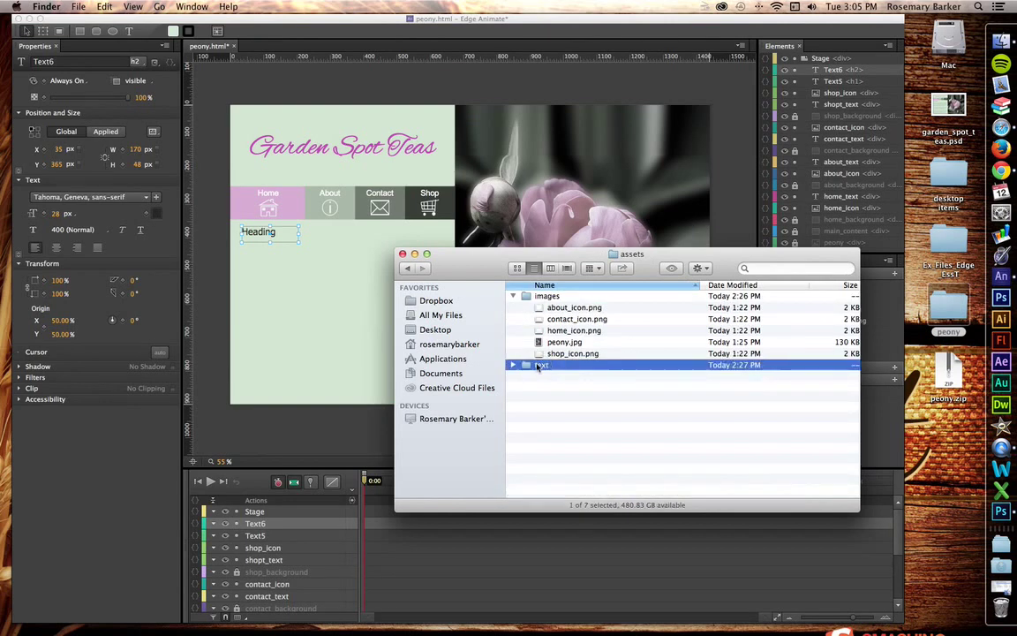
pyautogui.click(563, 298)
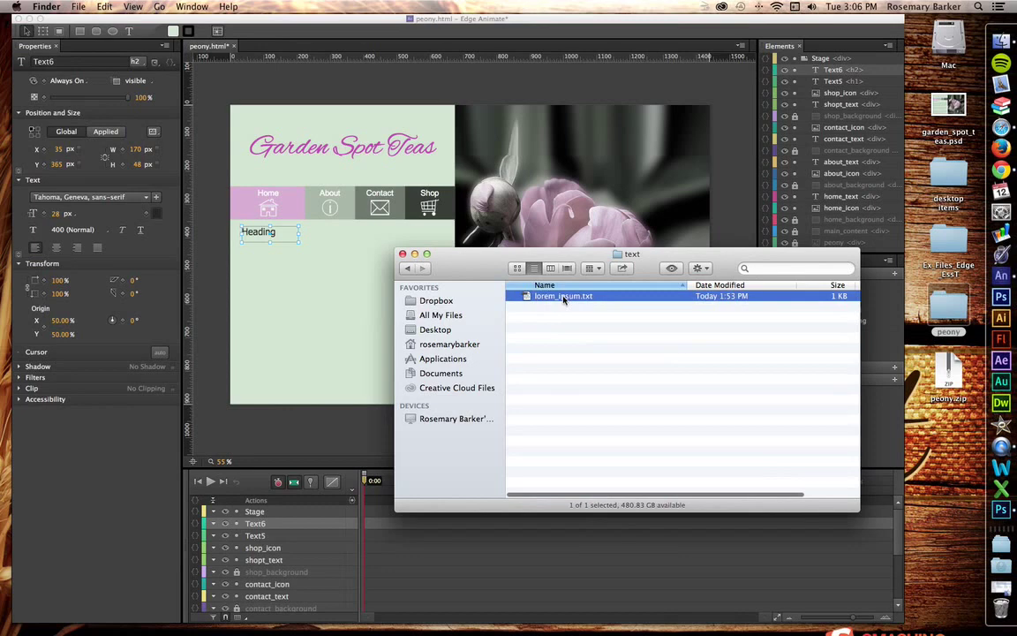
pyautogui.doubleClick(563, 297)
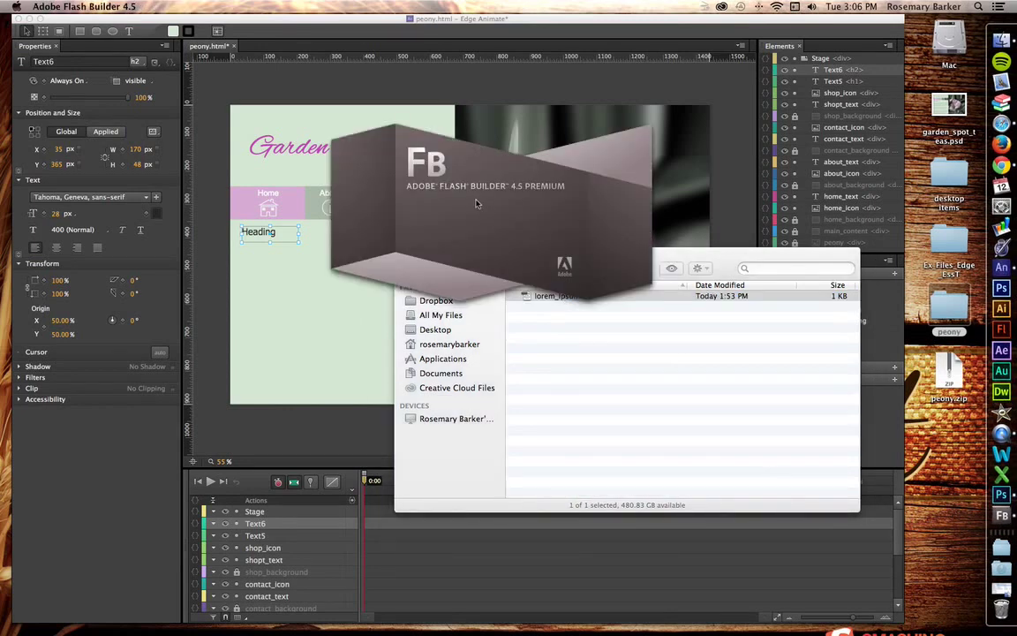
# Step: Close the text folder's Finder window and try to hide the launching Flash Builder
pyautogui.click(691, 256)
pyautogui.press('super+w')
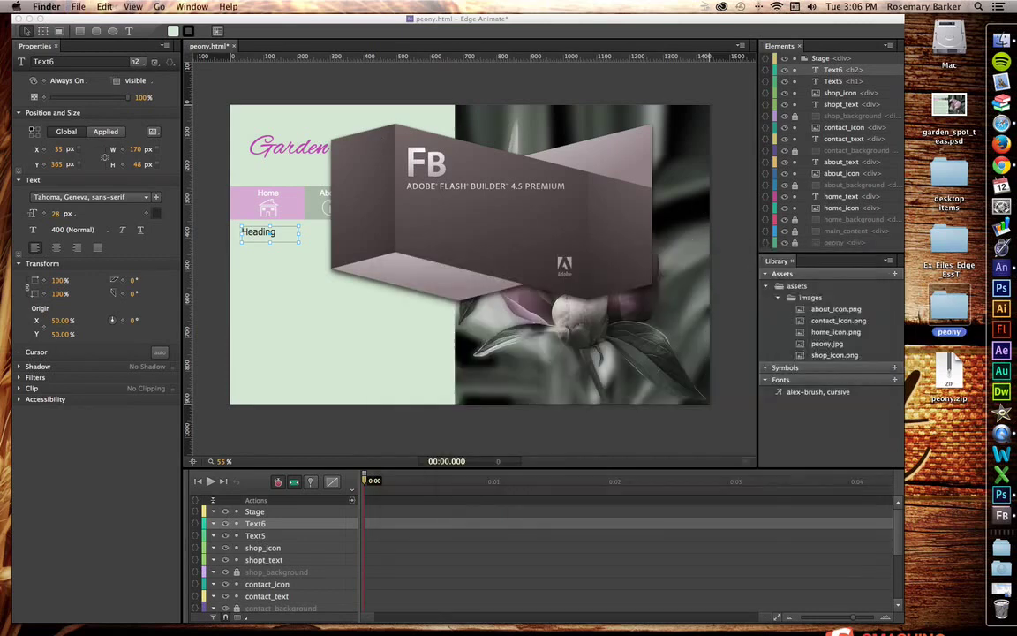
pyautogui.press('super+h')
pyautogui.press('super+h')
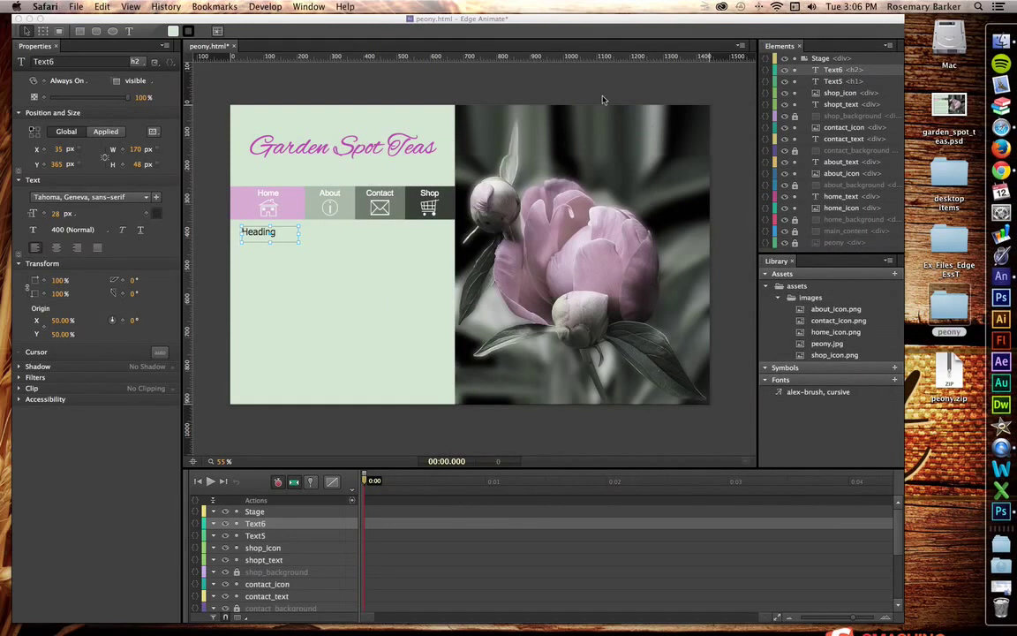
# Step: Dismiss the Flash Builder crash report and open lorem_ipsum.txt from the peony folder's assets/text folder in Adobe Dreamweaver CS5.5
pyautogui.doubleClick(941, 300)
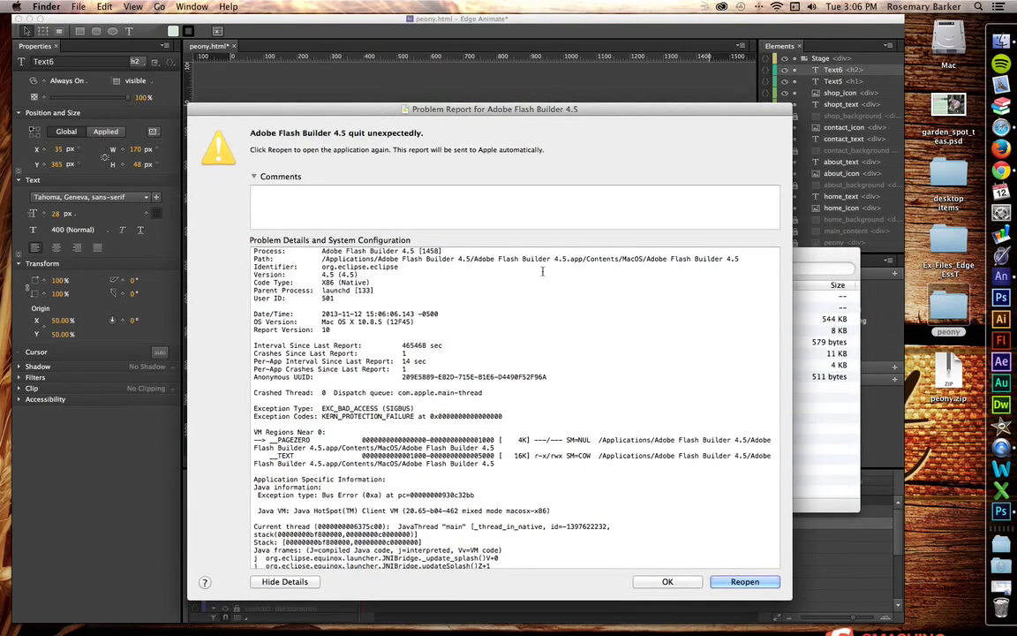
pyautogui.click(672, 583)
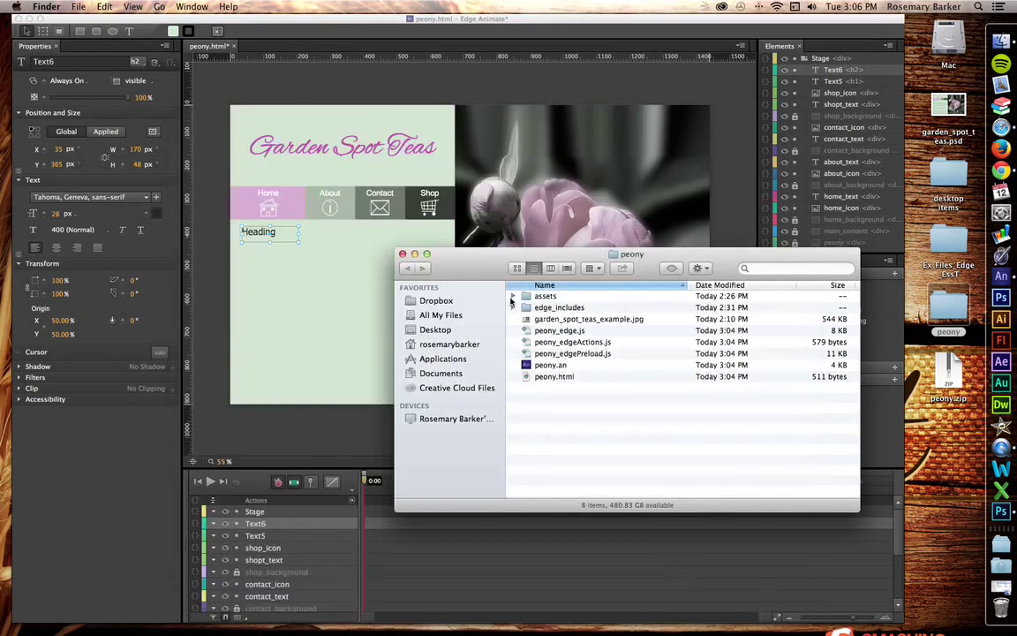
pyautogui.click(514, 296)
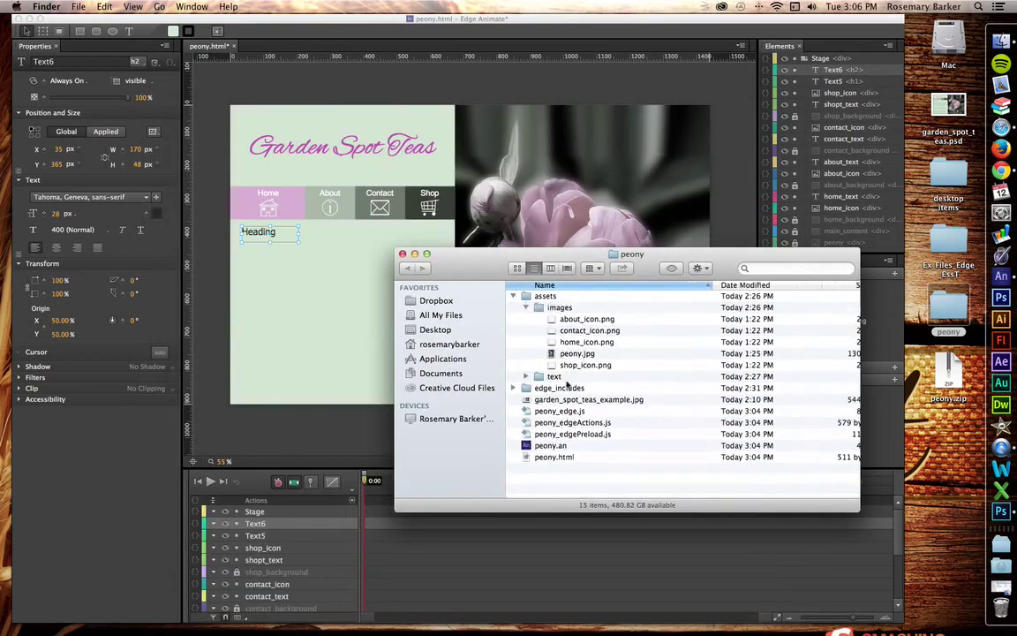
pyautogui.click(527, 377)
pyautogui.rightClick(588, 388)
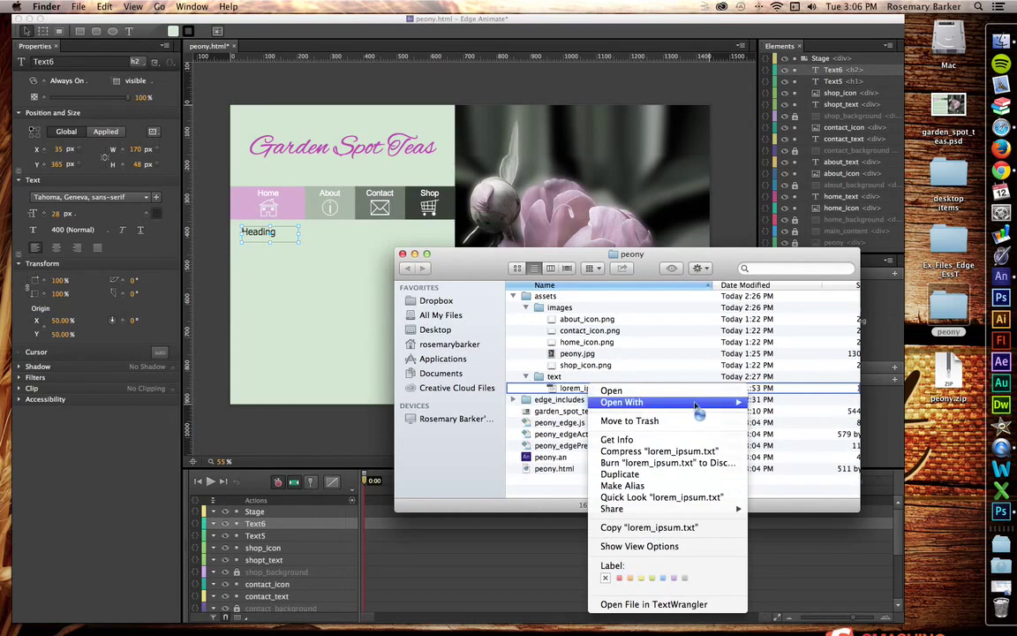
pyautogui.moveTo(695, 406)
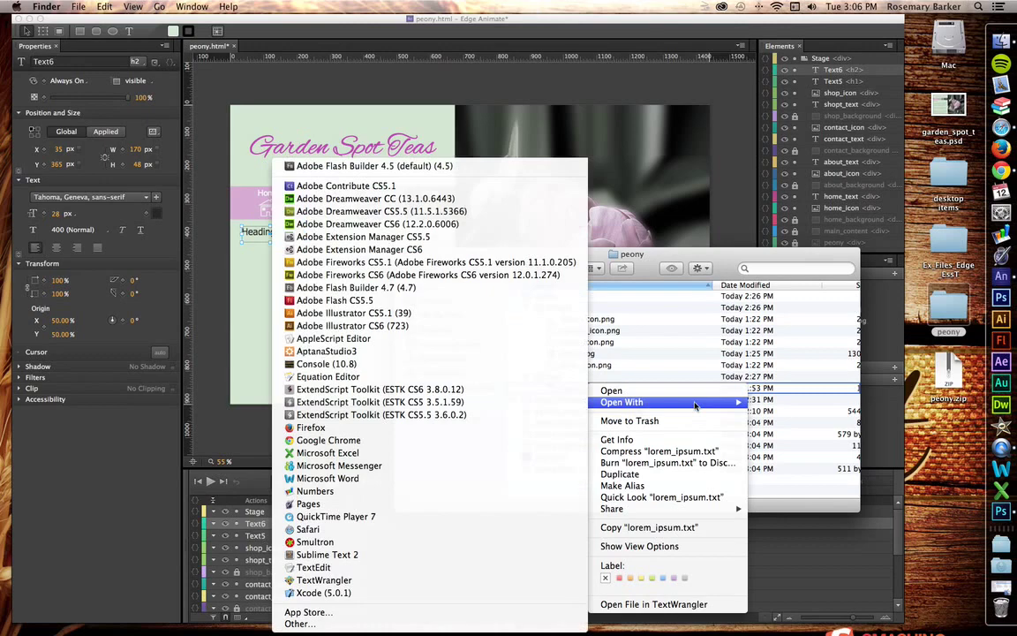
pyautogui.click(318, 210)
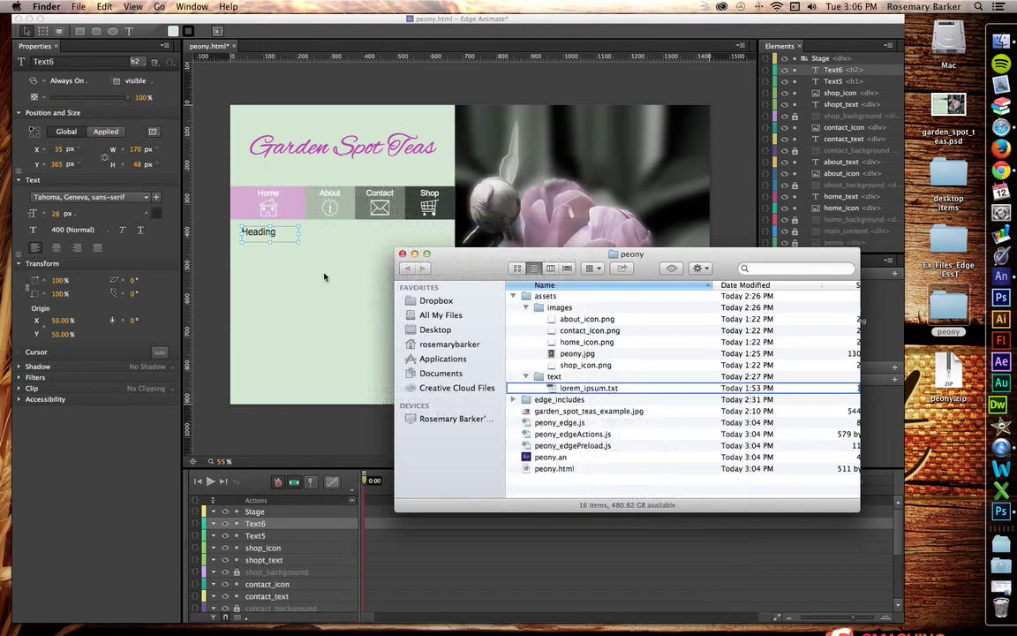
pyautogui.moveTo(455, 272)
pyautogui.mouseDown()
pyautogui.moveTo(472, 282)
pyautogui.moveTo(459, 275)
pyautogui.mouseUp()
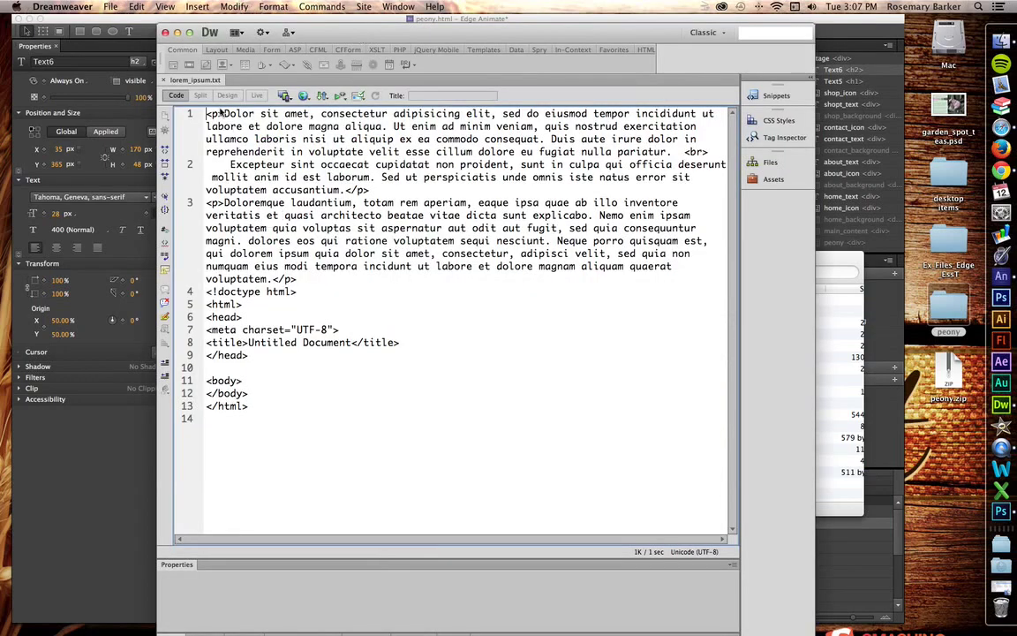
# Step: Strip the paragraph and line-break tags and the trailing HTML document skeleton from lorem_ipsum.txt, leaving only the plain lorem ipsum text
pyautogui.moveTo(222, 115); pyautogui.dragTo(191, 114)
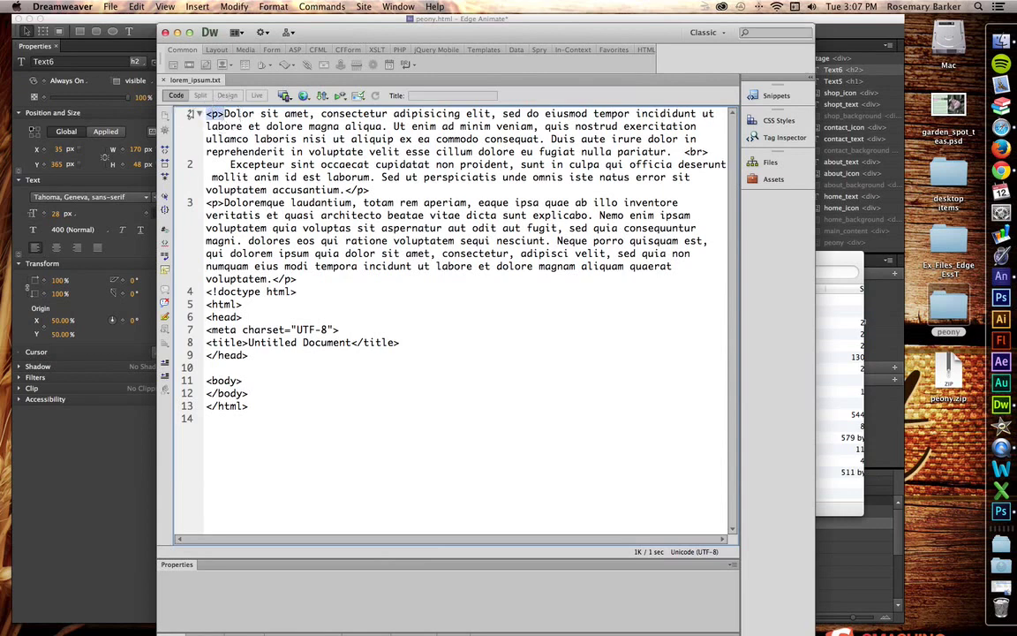
pyautogui.press('BackSpace')
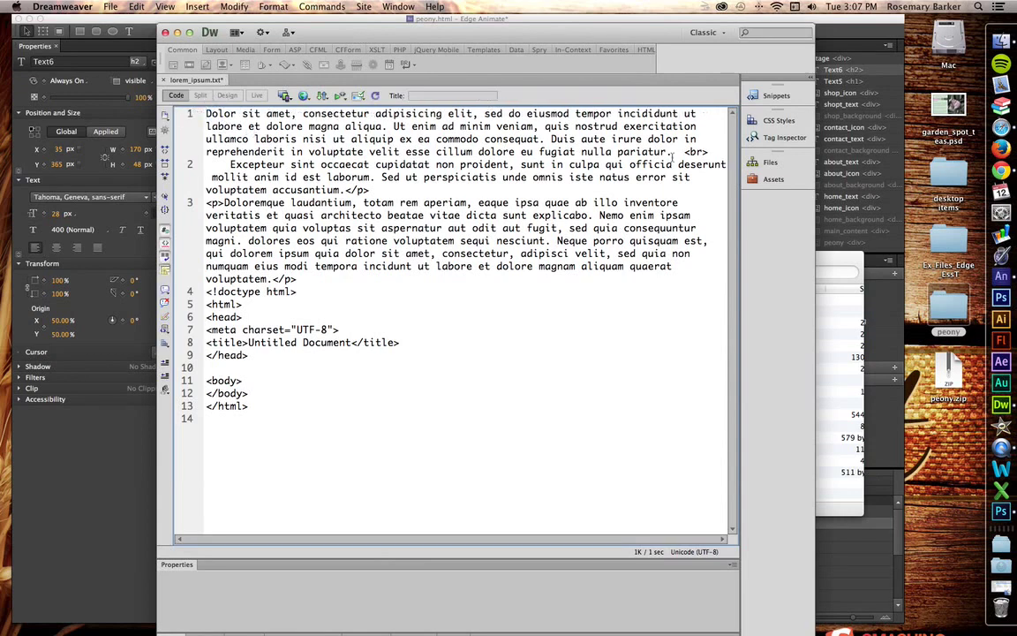
pyautogui.moveTo(677, 152); pyautogui.dragTo(709, 151)
pyautogui.press('BackSpace')
pyautogui.moveTo(343, 190); pyautogui.dragTo(315, 190)
pyautogui.press('BackSpace')
pyautogui.moveTo(225, 204); pyautogui.dragTo(189, 199)
pyautogui.click(228, 204)
pyautogui.press('BackSpace')
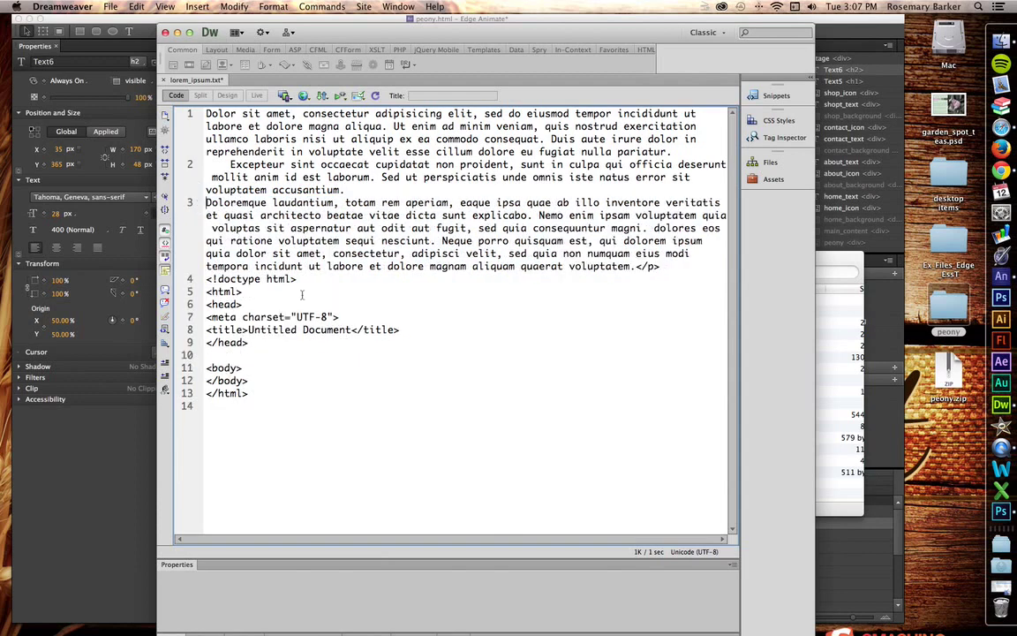
pyautogui.moveTo(635, 267); pyautogui.dragTo(626, 444)
pyautogui.press('BackSpace')
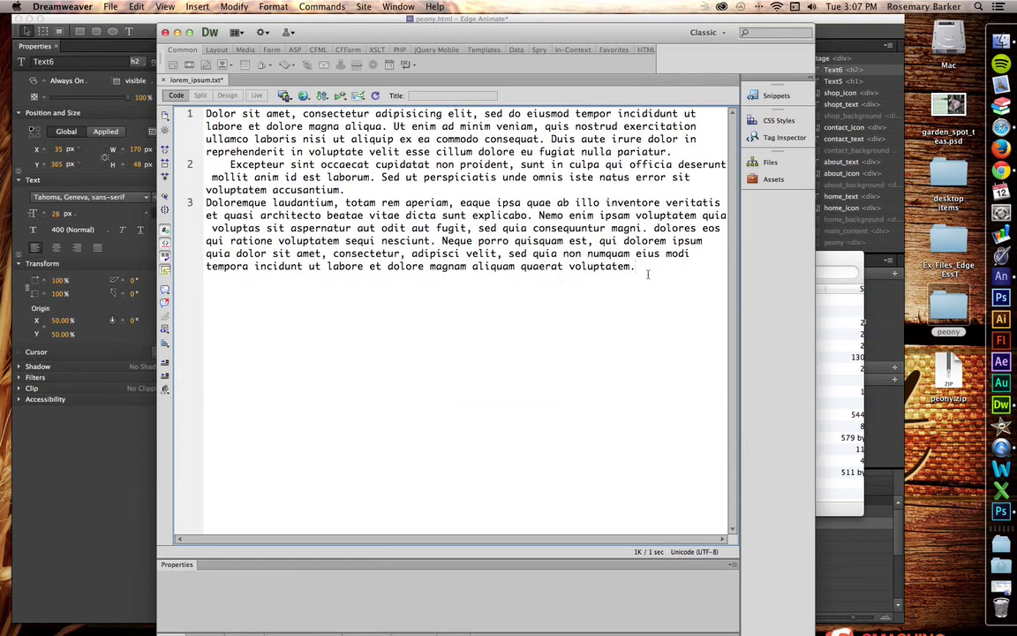
# Step: Copy all the cleaned lorem ipsum text, minimize Dreamweaver and switch back to Edge Animate
pyautogui.moveTo(635, 267); pyautogui.dragTo(128, 82)
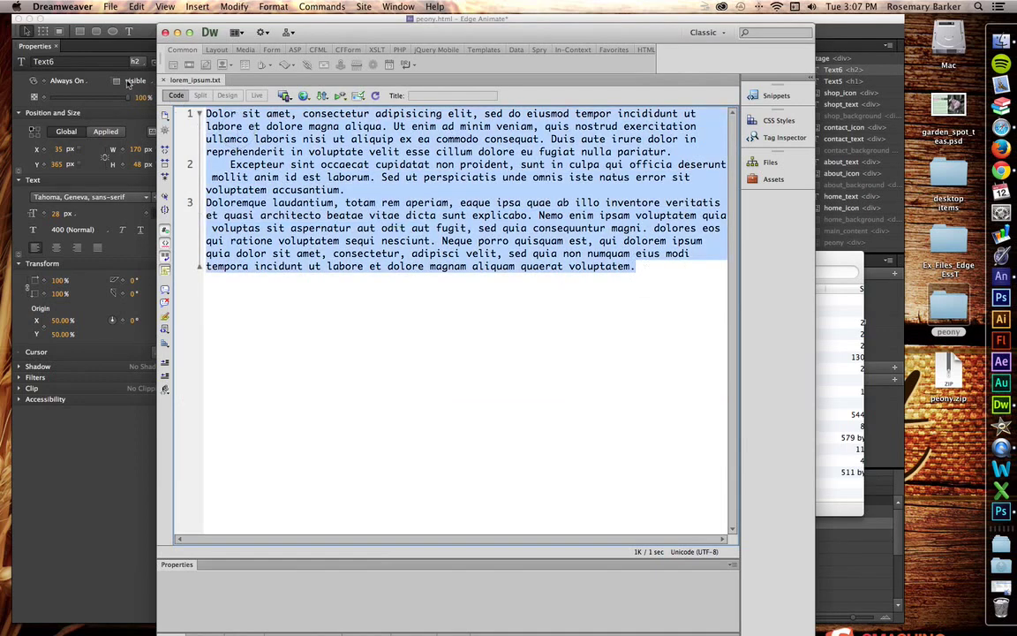
pyautogui.press('super+c')
pyautogui.click(177, 32)
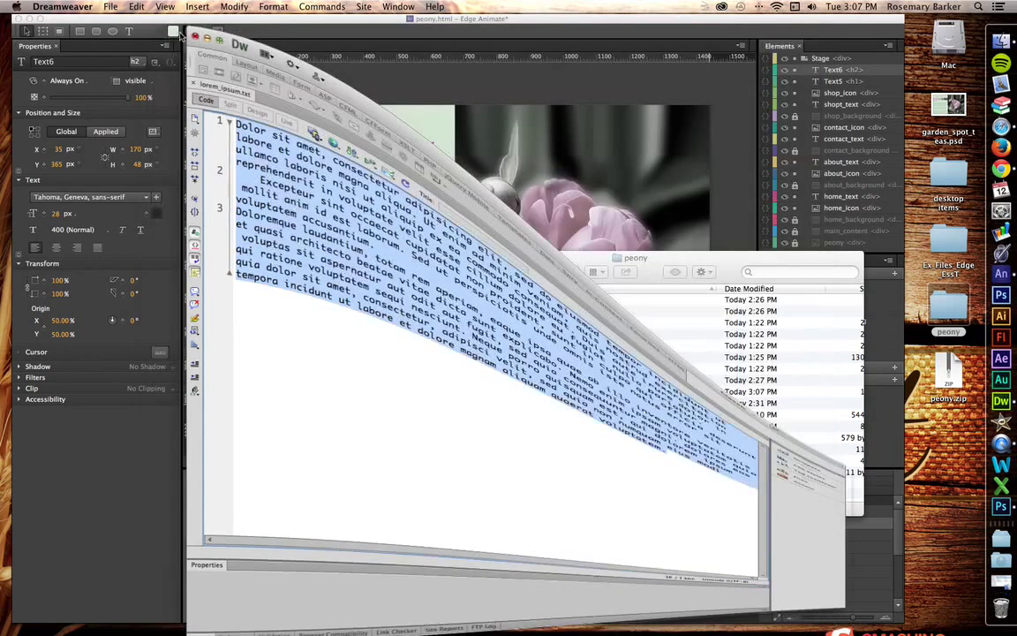
pyautogui.click(313, 295)
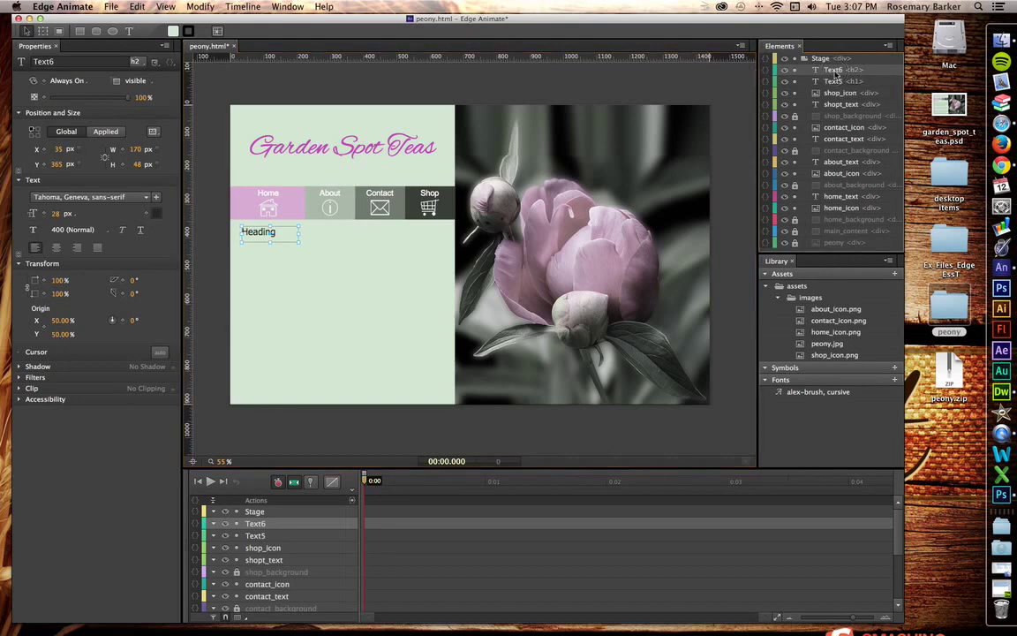
# Step: Draw a text box about 599 by 435 px below the Heading, at about X 35, Y 431 px, and paste the copied text
pyautogui.click(133, 33)
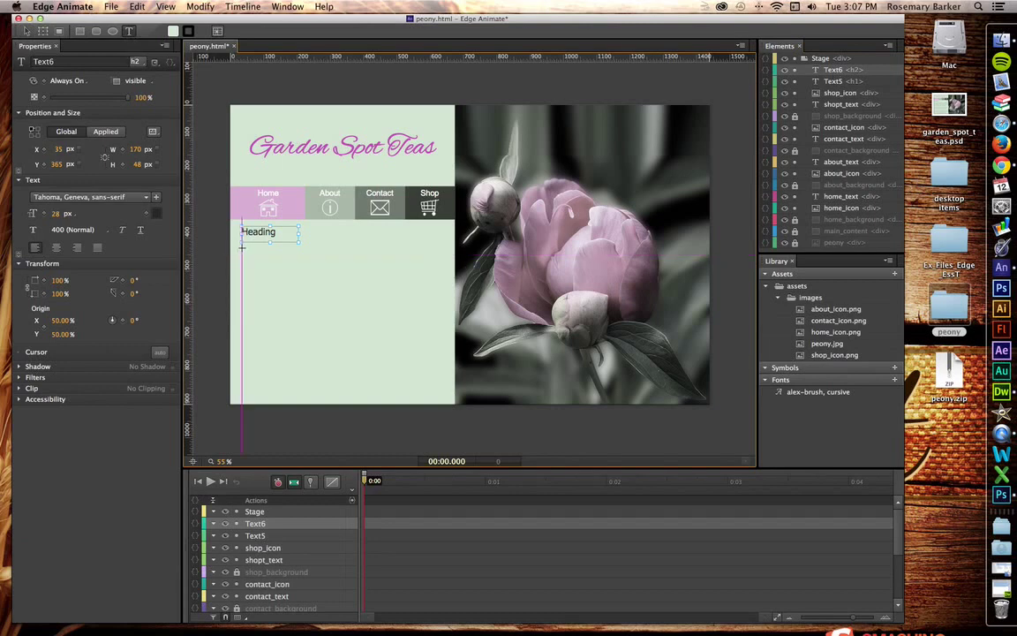
pyautogui.moveTo(241, 248); pyautogui.dragTo(440, 393)
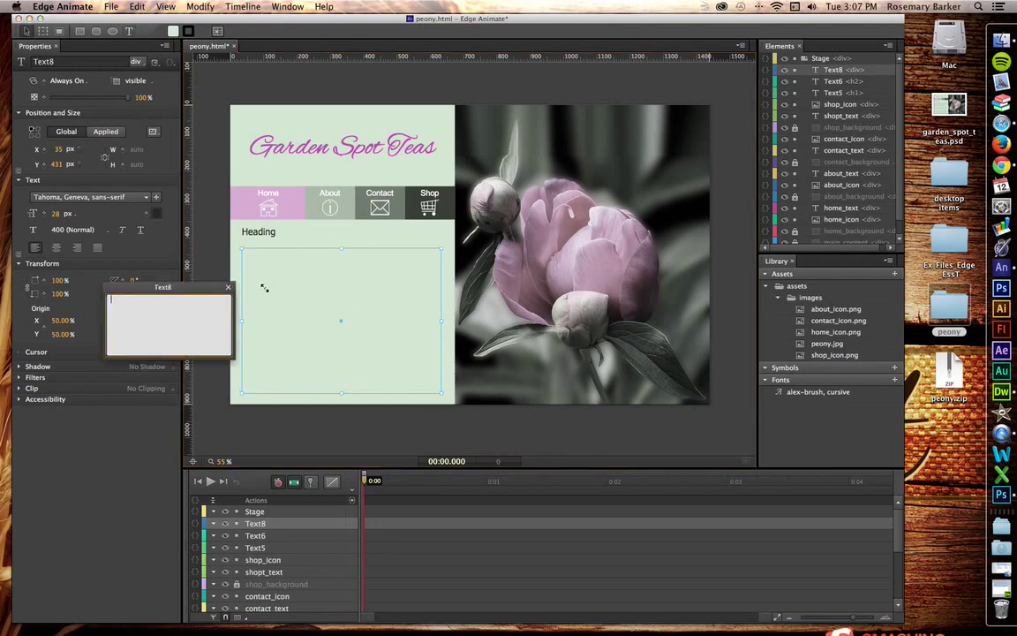
pyautogui.press('super+v')
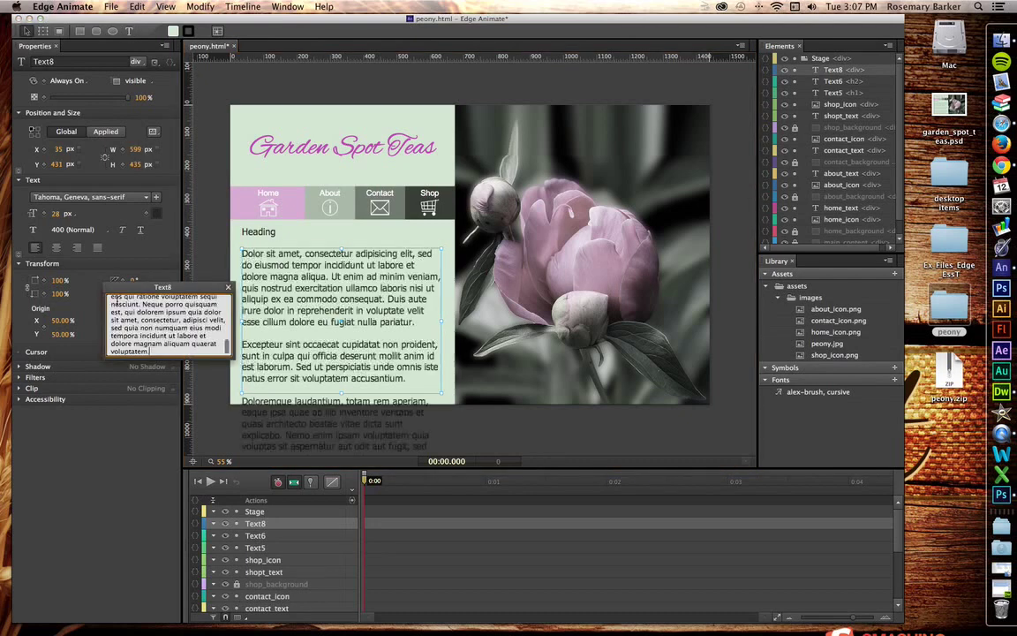
# Step: Enlarge the text editing window, delete the last paragraph starting with "Doloremque laudantium", and close the window
pyautogui.moveTo(127, 288); pyautogui.dragTo(85, 379)
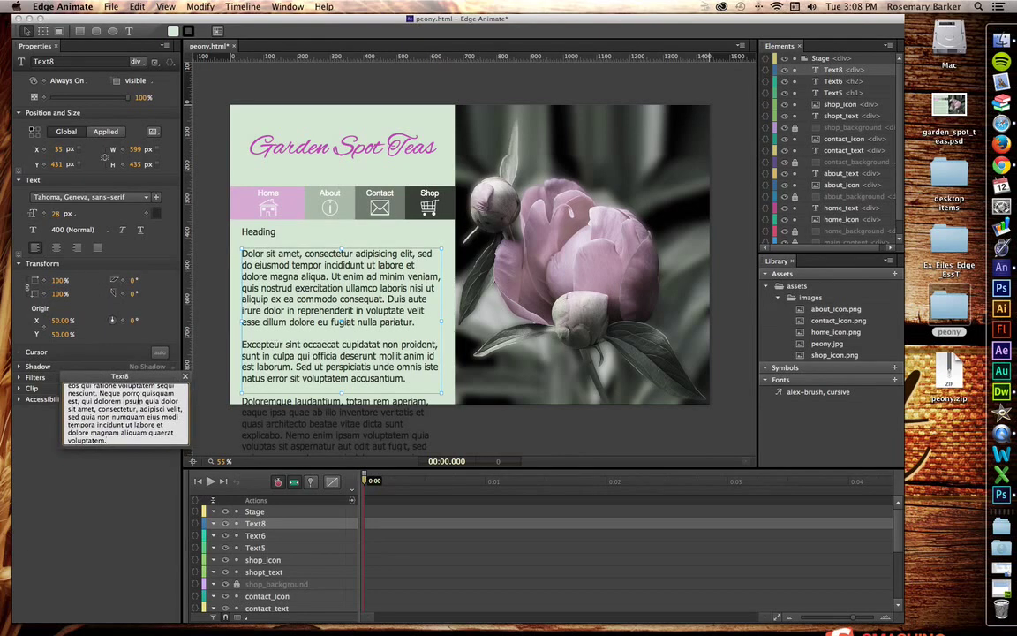
pyautogui.moveTo(148, 378); pyautogui.dragTo(153, 170)
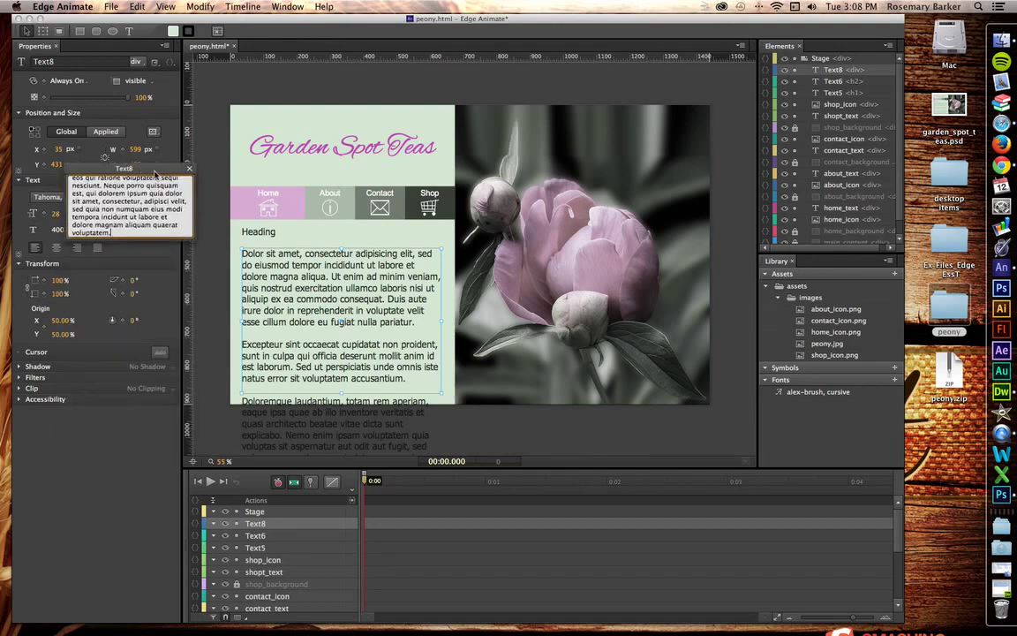
pyautogui.moveTo(155, 236); pyautogui.dragTo(150, 520)
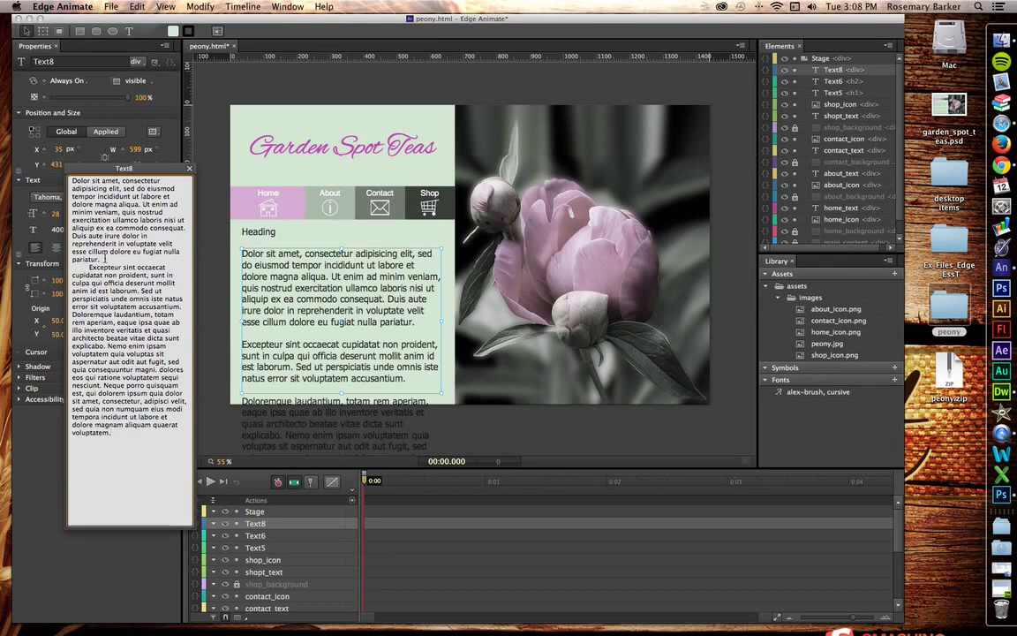
pyautogui.moveTo(103, 258); pyautogui.dragTo(89, 254)
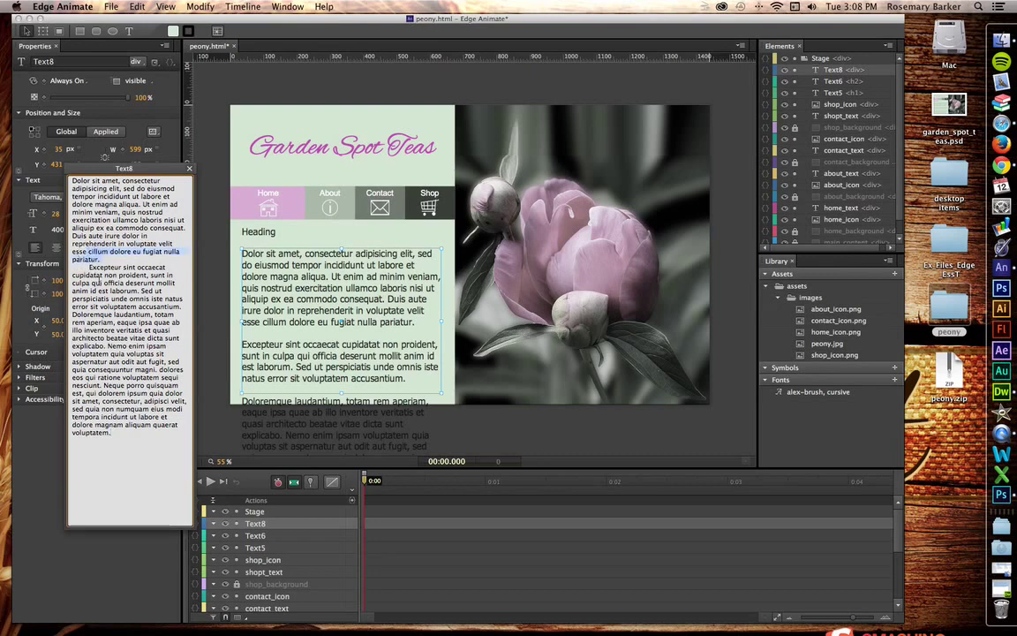
pyautogui.click(89, 270)
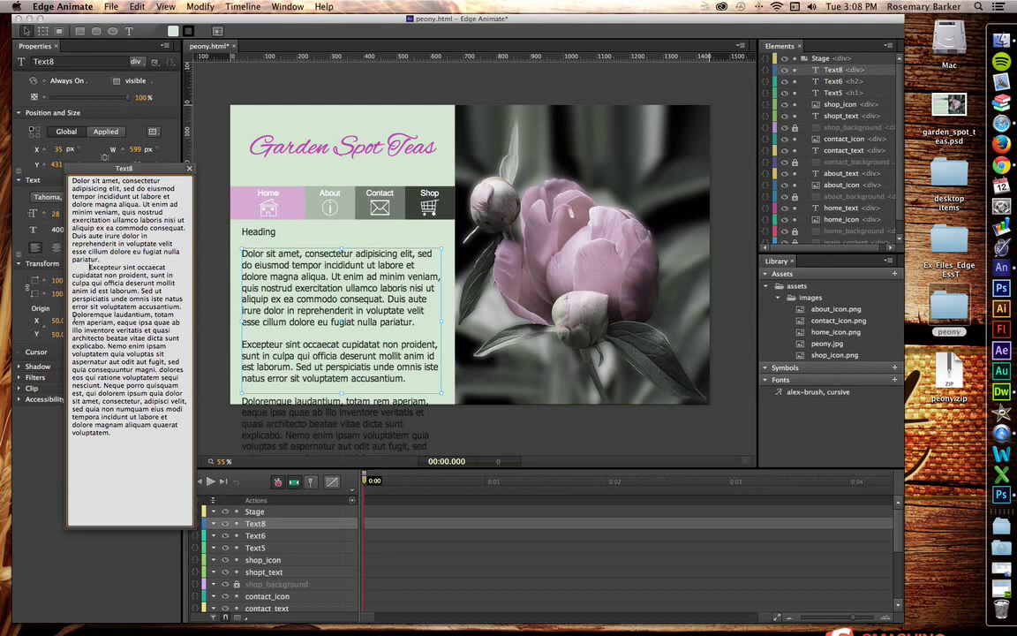
pyautogui.moveTo(71, 315); pyautogui.dragTo(157, 440)
pyautogui.press('BackSpace')
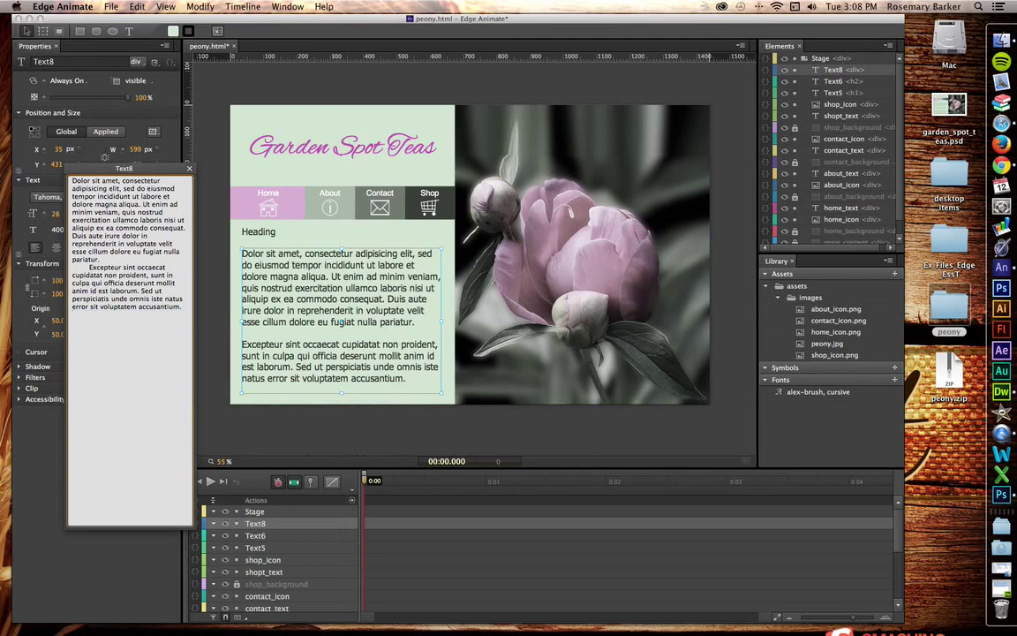
pyautogui.moveTo(155, 167); pyautogui.dragTo(151, 187)
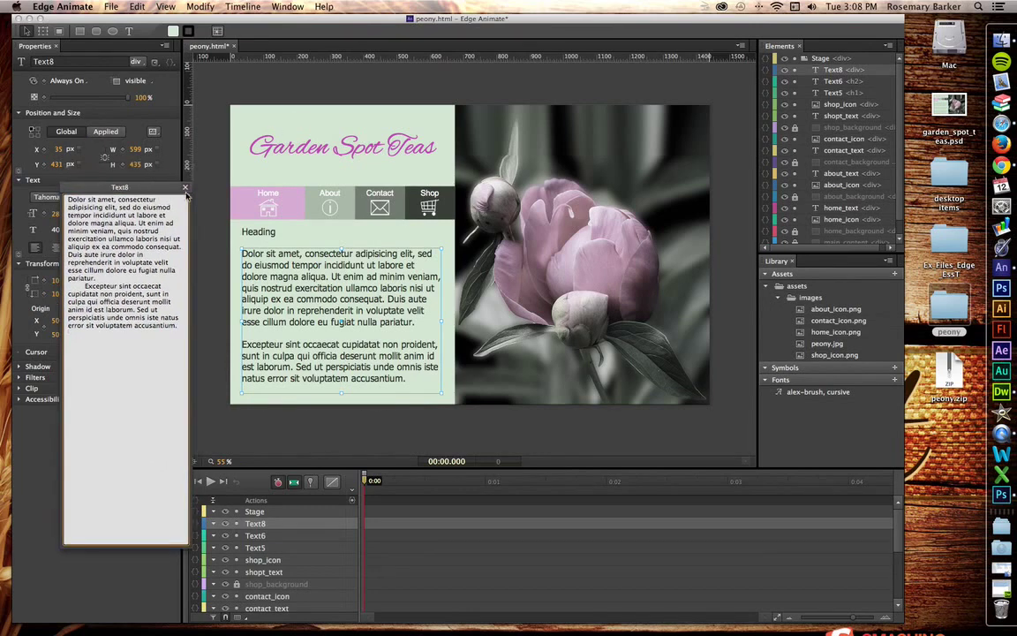
pyautogui.click(185, 187)
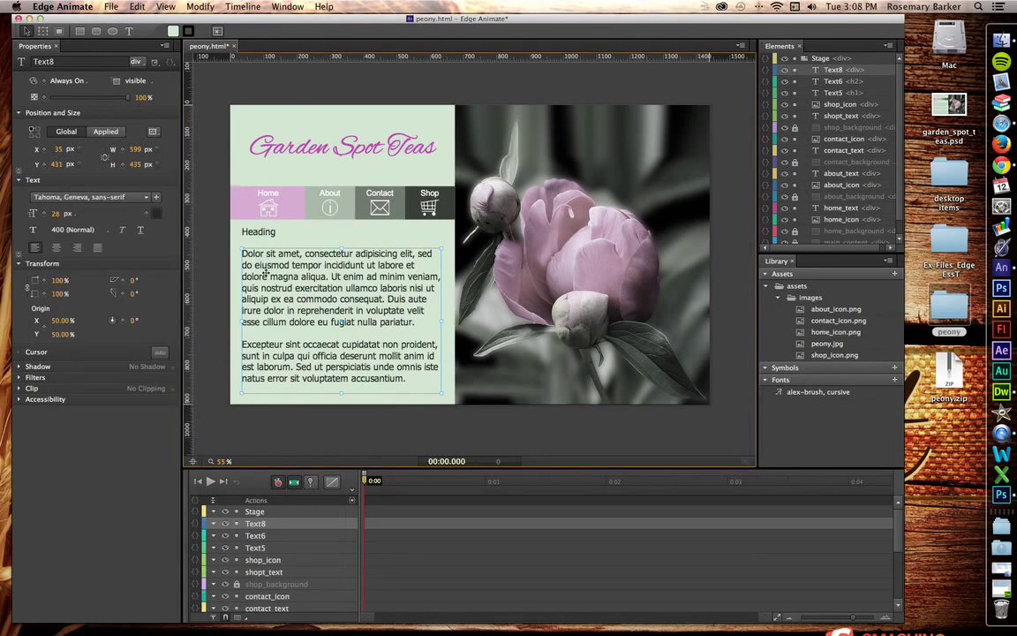
# Step: Change the body text element's HTML tag to p
pyautogui.click(258, 231)
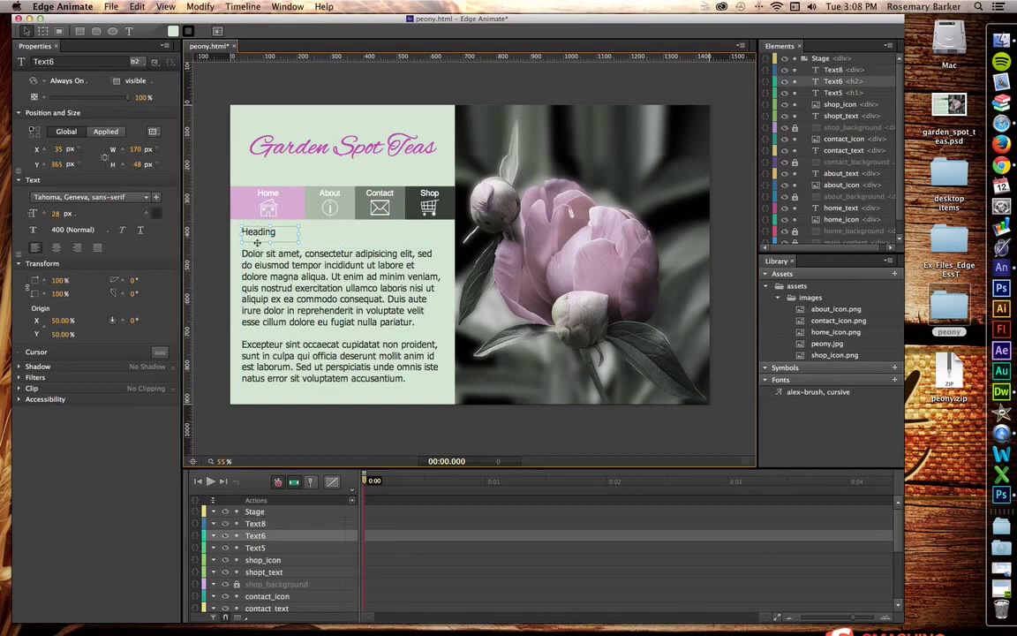
pyautogui.click(264, 275)
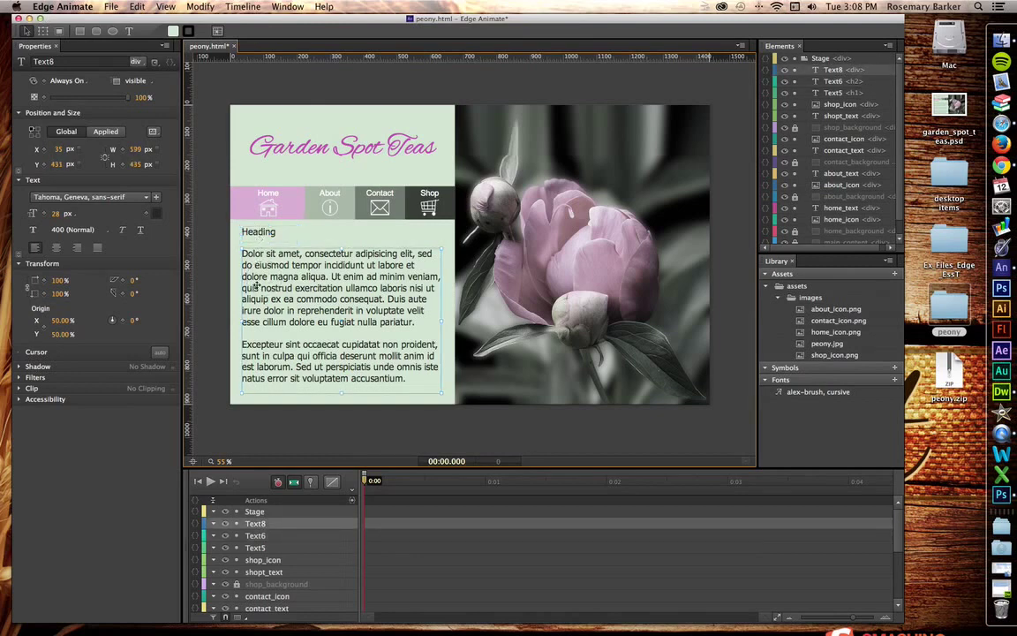
pyautogui.click(136, 62)
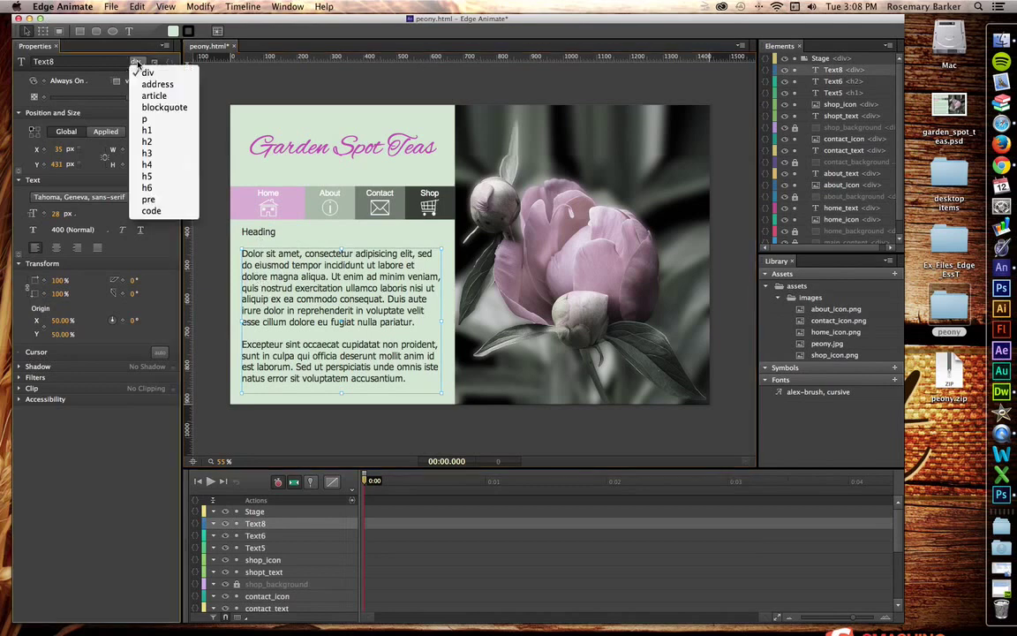
pyautogui.click(147, 121)
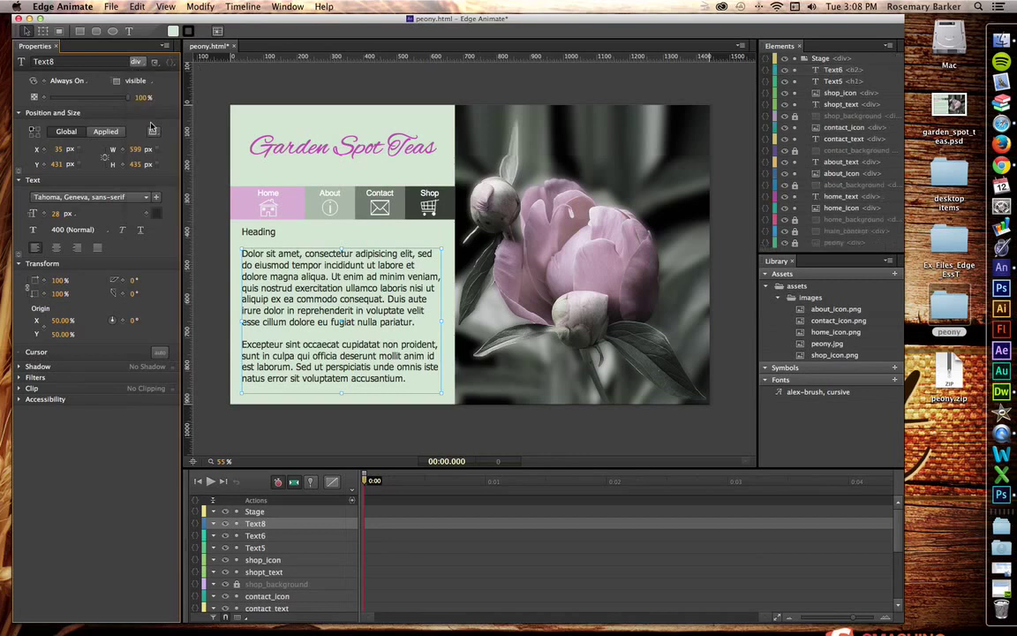
# Step: Try a font size of 14 px on the body text and settle on 16 px
pyautogui.click(265, 231)
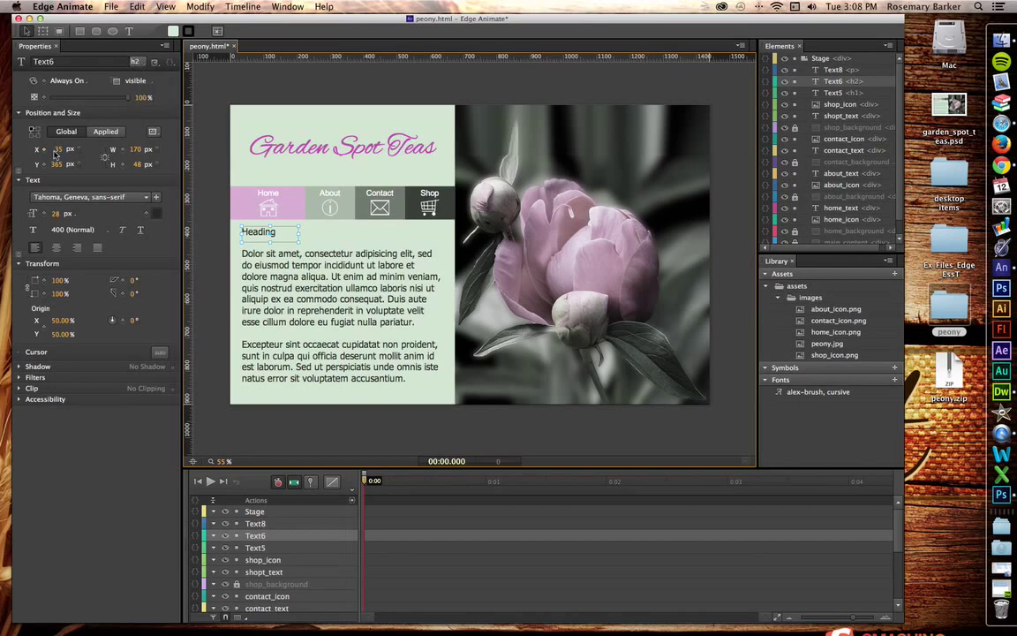
pyautogui.click(313, 298)
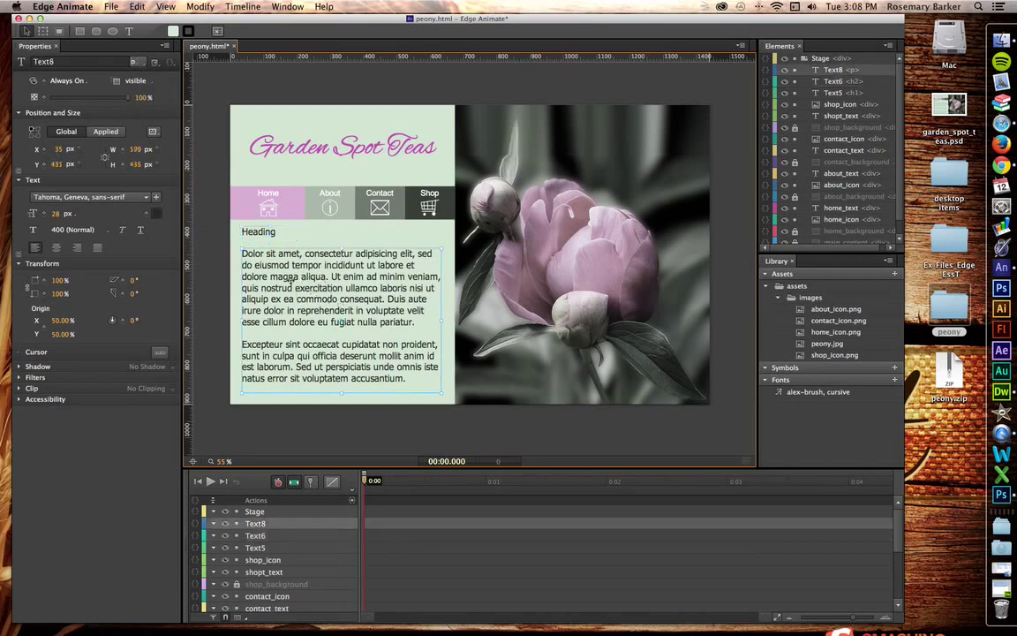
pyautogui.click(55, 213)
pyautogui.write('14')
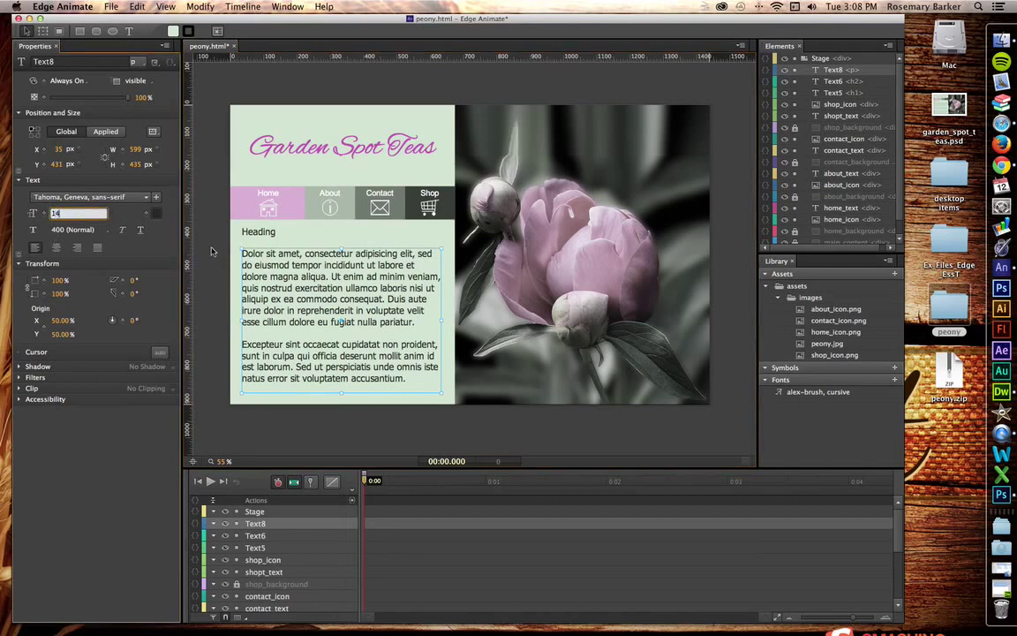
pyautogui.press('Return')
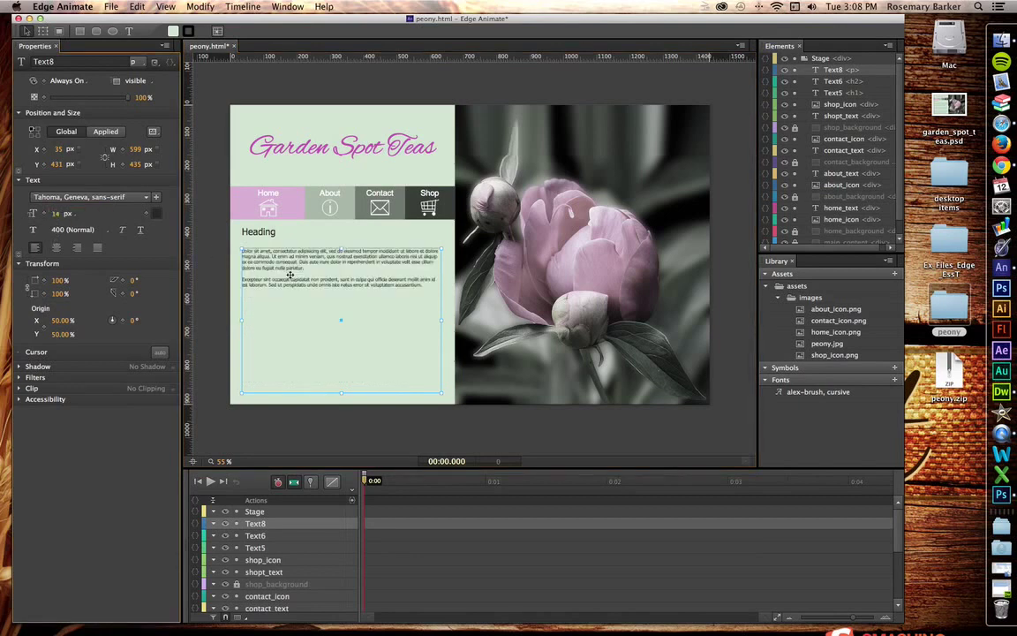
pyautogui.click(55, 212)
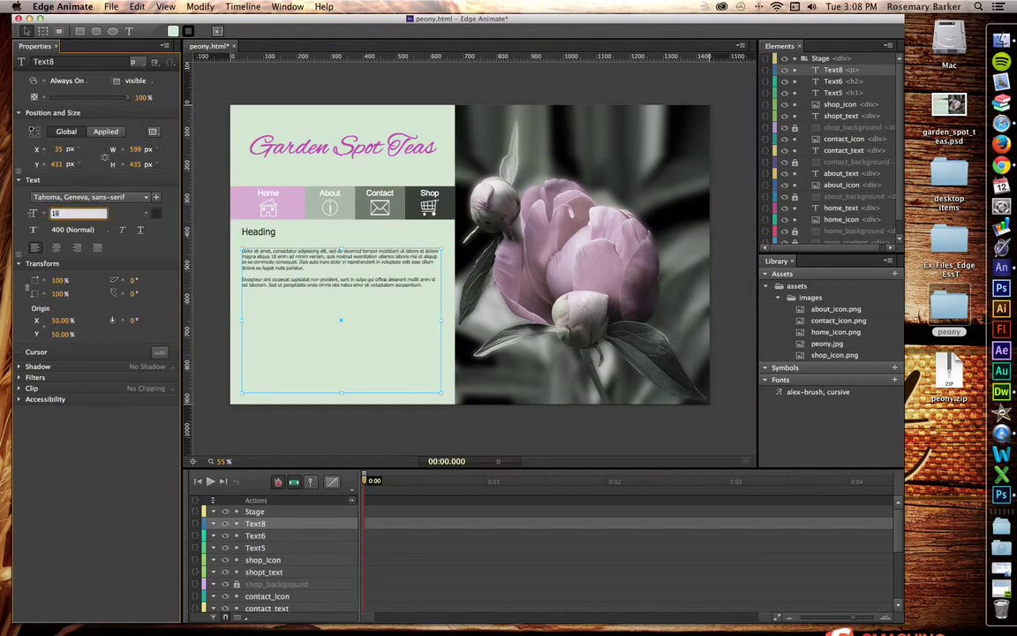
pyautogui.press('Return')
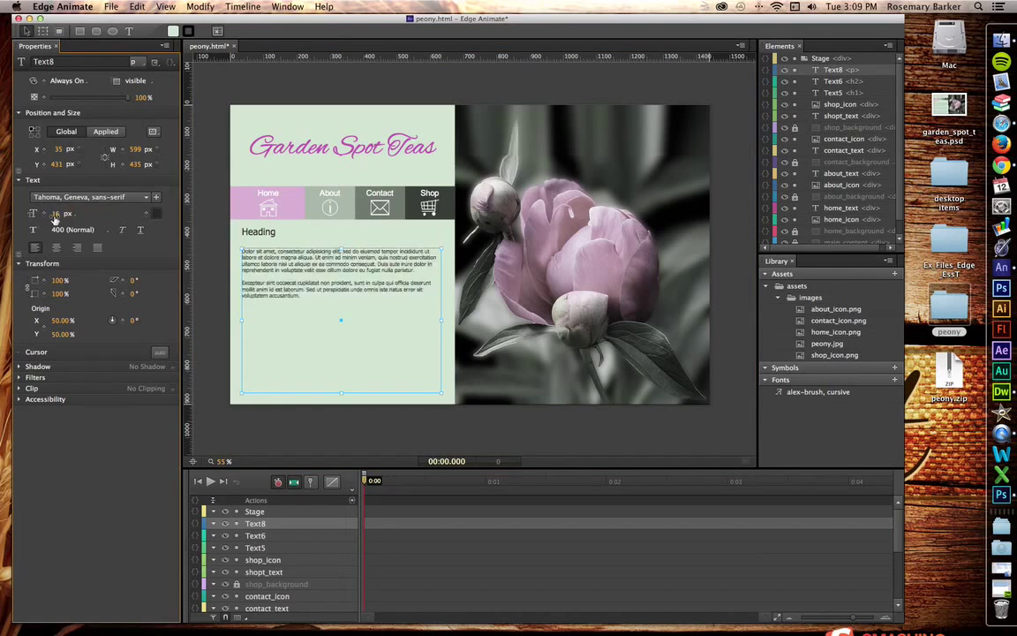
# Step: Open the body paragraph text for editing and paste a copy of all its text below the existing paragraphs
pyautogui.doubleClick(281, 278)
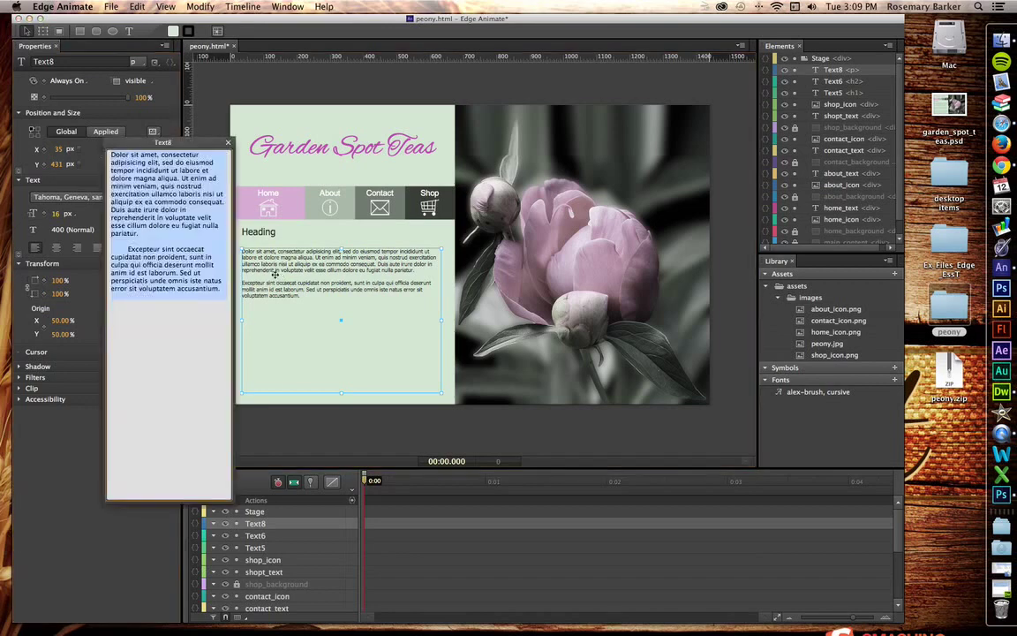
pyautogui.press('super+c')
pyautogui.click(186, 300)
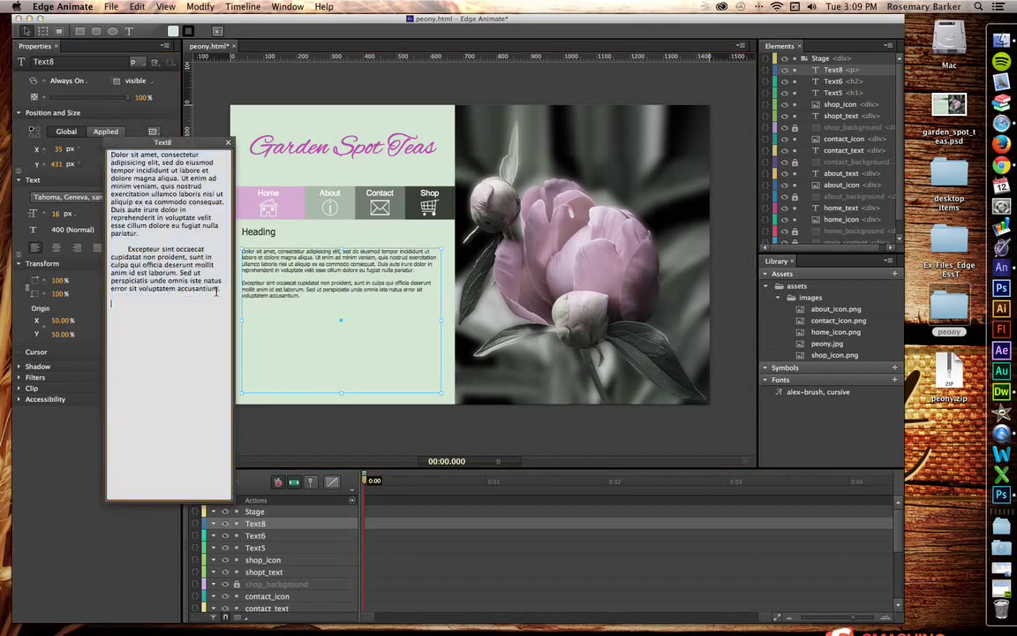
pyautogui.press('super+v')
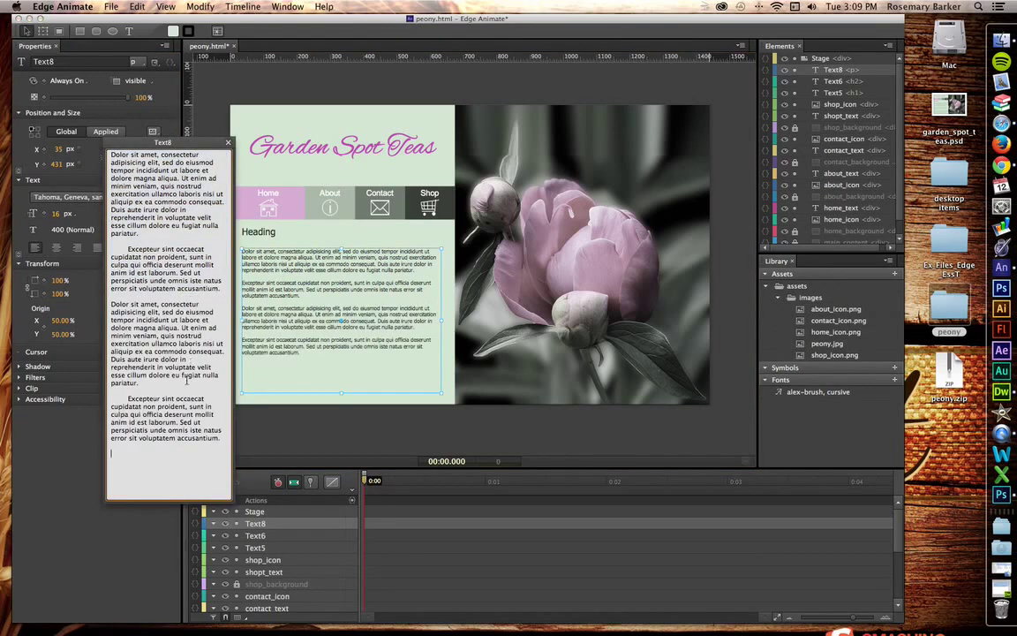
# Step: Paste another copy of the last "Excepteur sint occaecat" paragraph at the end of the body text and close the text editing window
pyautogui.moveTo(127, 398); pyautogui.dragTo(134, 459)
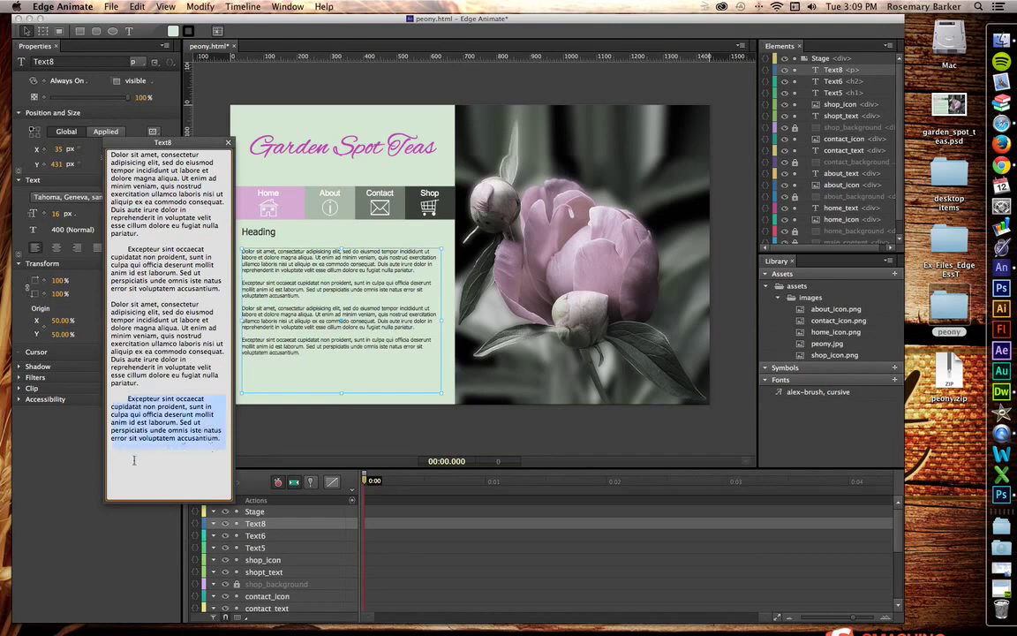
pyautogui.press('super+c')
pyautogui.click(134, 459)
pyautogui.press('super+v')
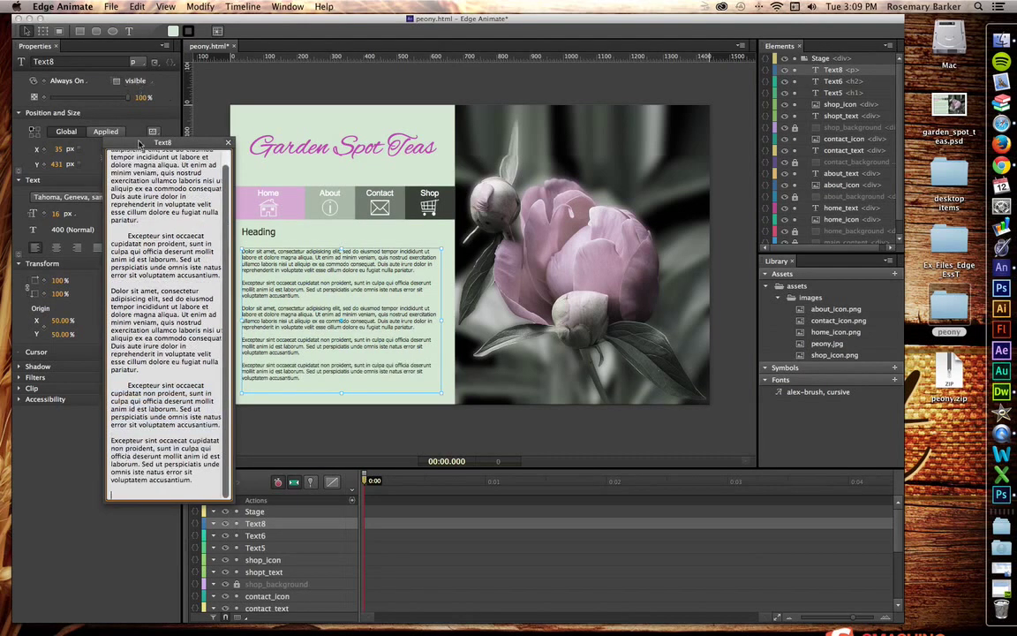
pyautogui.moveTo(139, 143); pyautogui.dragTo(113, 171)
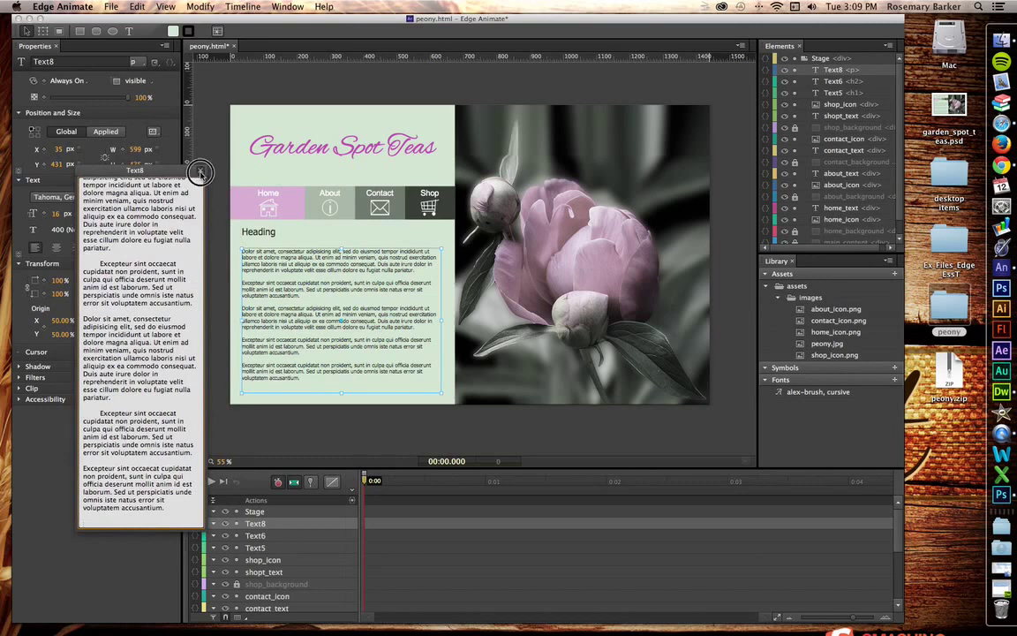
pyautogui.click(201, 173)
pyautogui.click(259, 153)
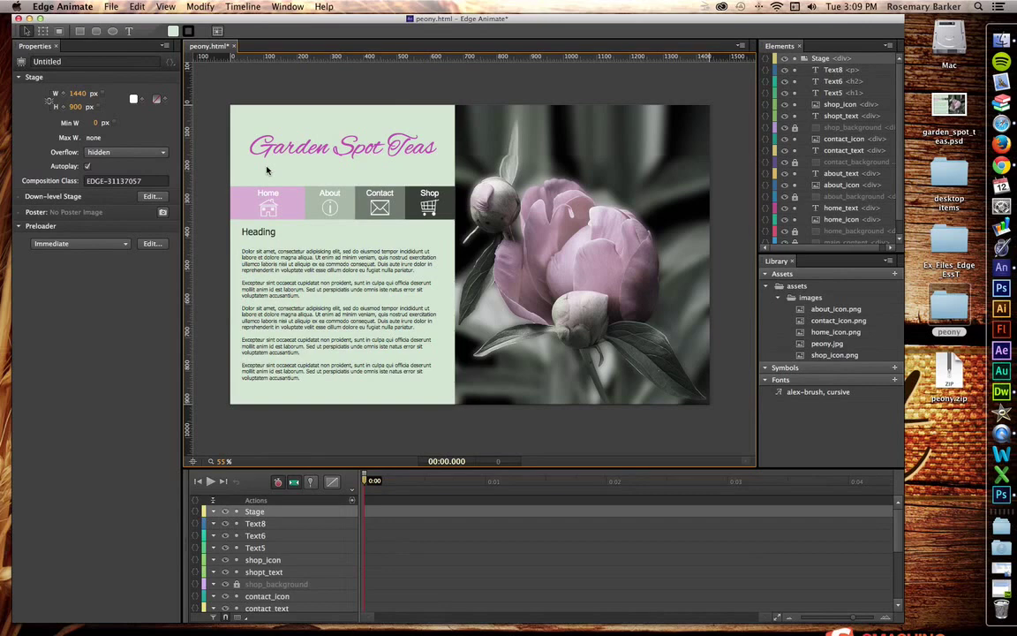
# Step: Save the composition, then open the peony folder on the desktop and collapse its assets folder
pyautogui.press('super+s')
pyautogui.click(946, 305)
pyautogui.click(943, 306)
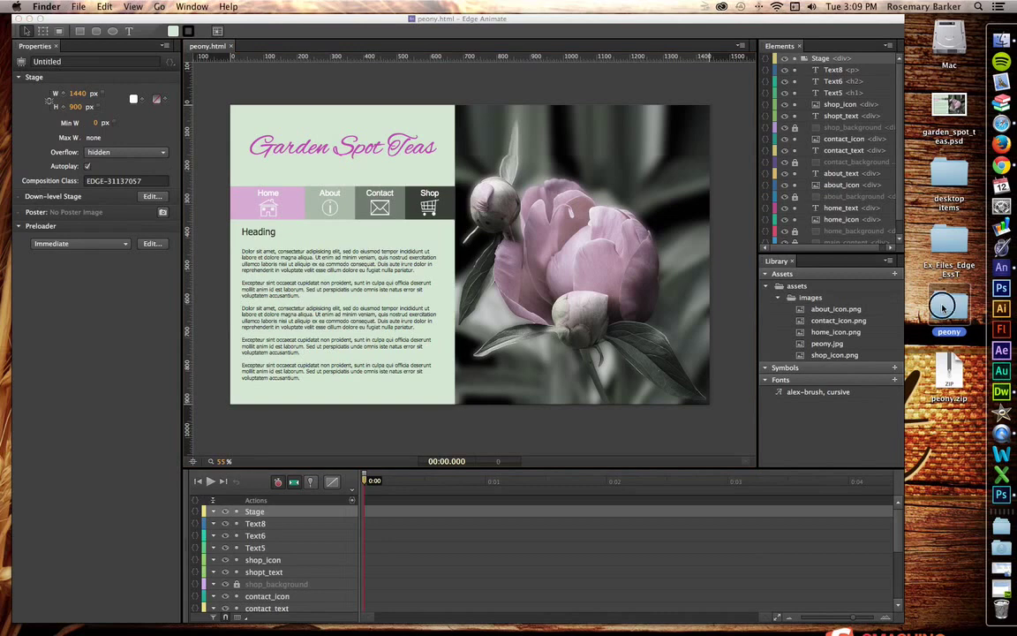
pyautogui.doubleClick(942, 307)
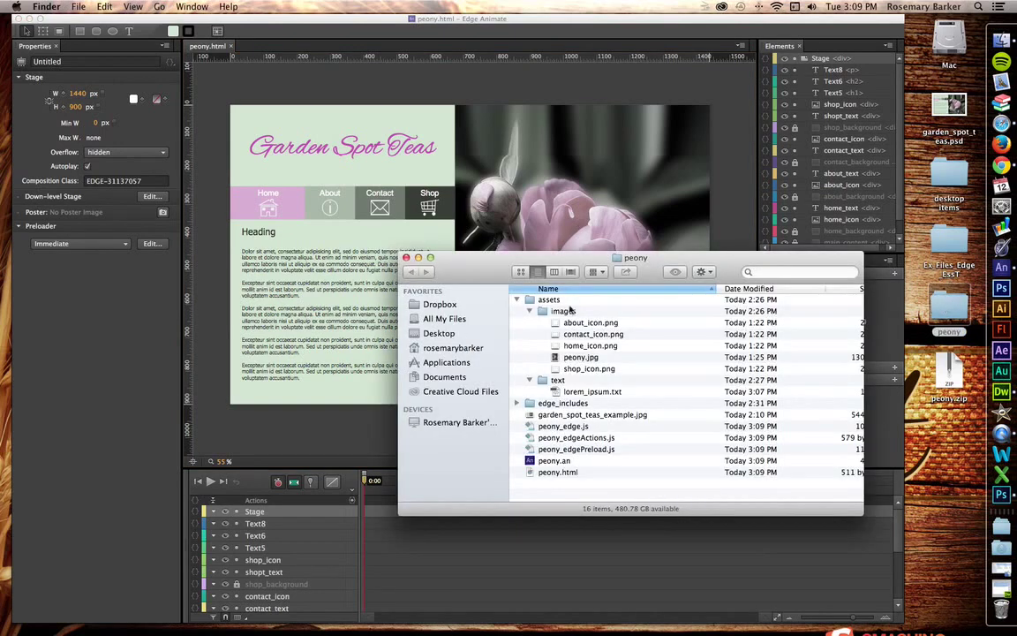
pyautogui.click(530, 310)
pyautogui.click(516, 299)
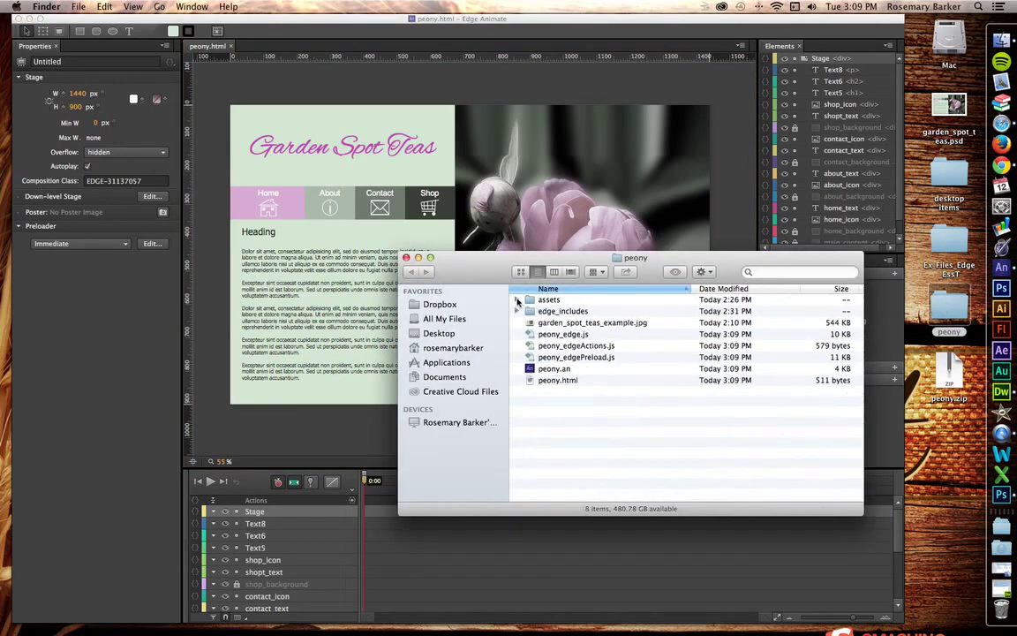
# Step: Open peony.html in Google Chrome, look over the whole page, and close the browser window
pyautogui.doubleClick(550, 380)
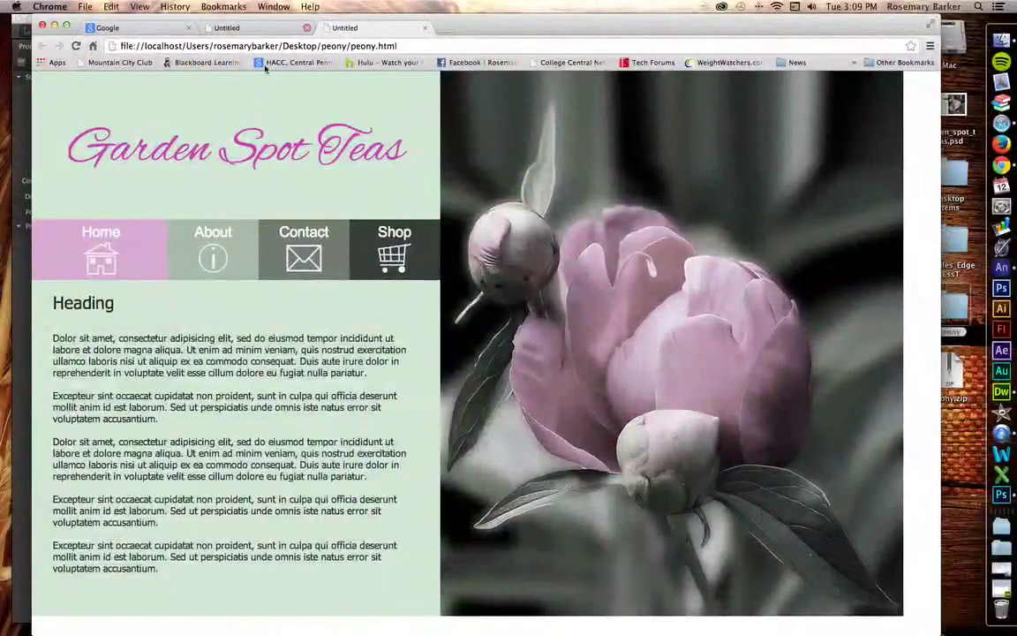
pyautogui.scroll(-1, 176, 306)
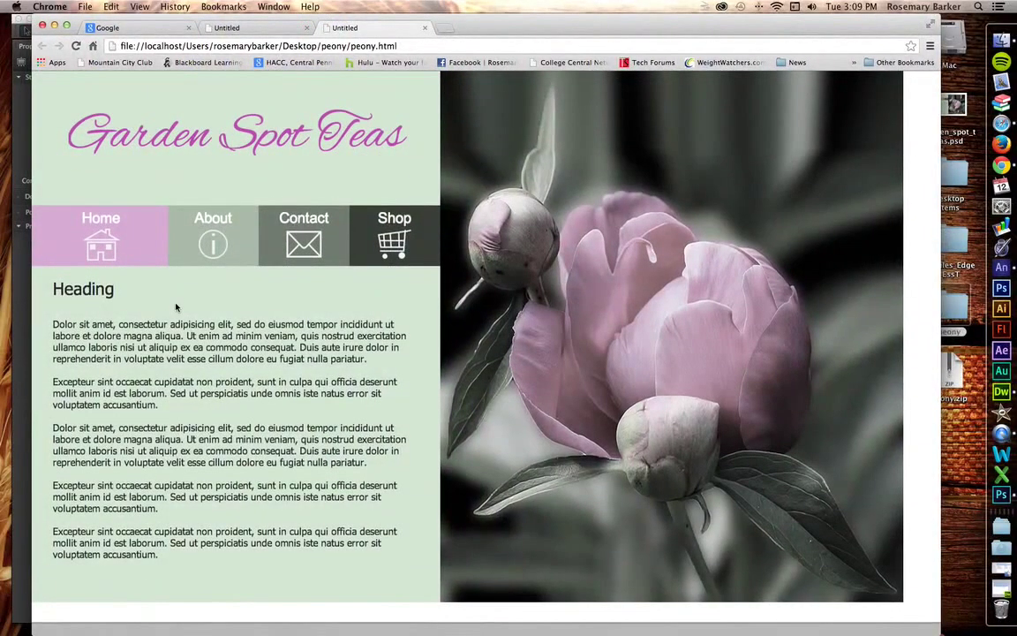
pyautogui.scroll(1, 175, 306)
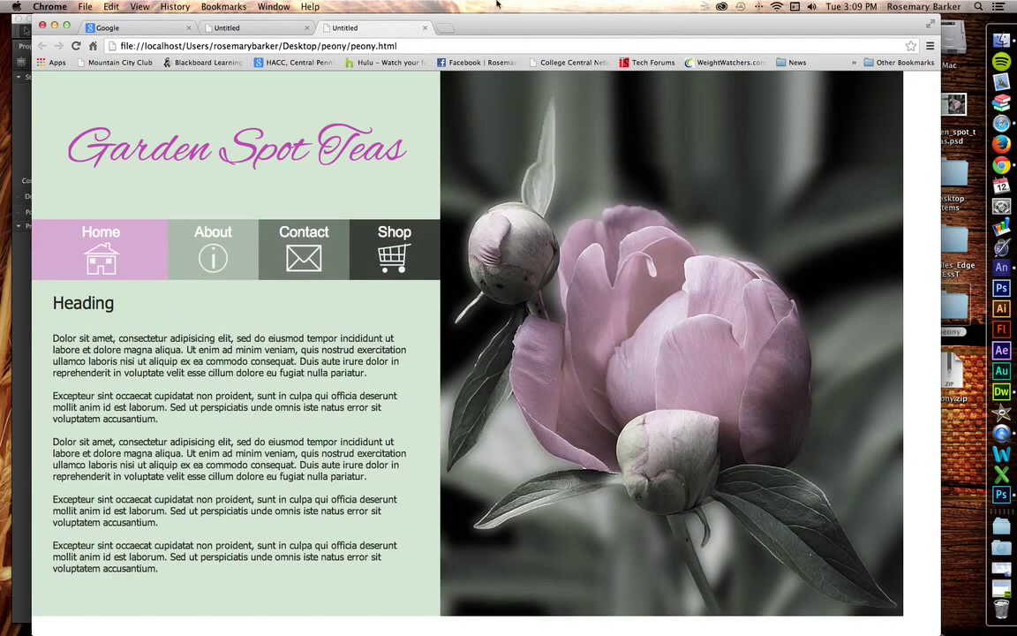
pyautogui.moveTo(573, 26); pyautogui.dragTo(0, 39)
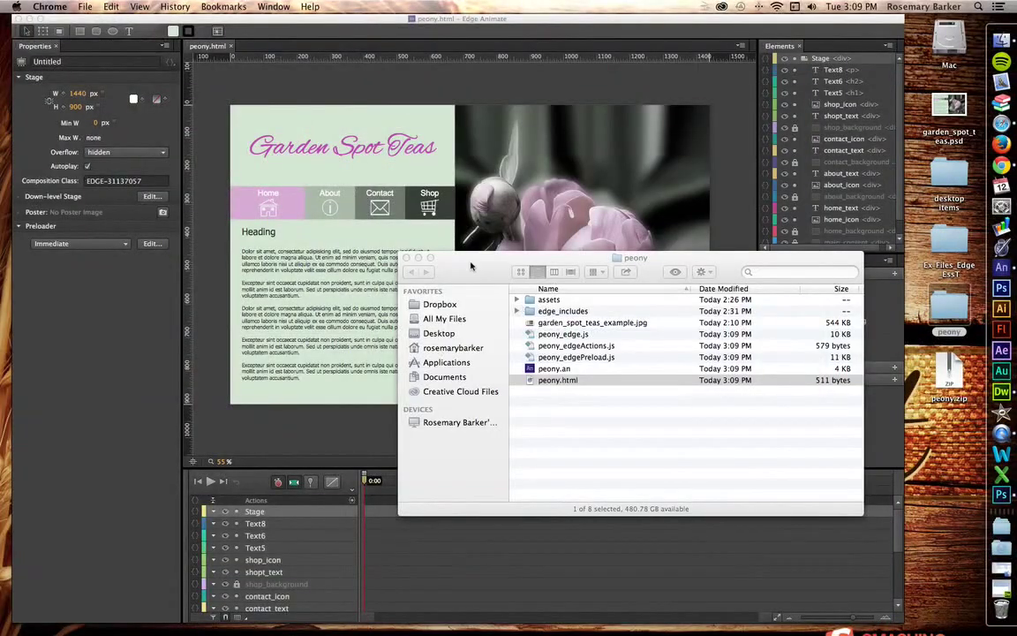
# Step: Open peony.html from the peony folder with Adobe Dreamweaver CS6
pyautogui.click(425, 255)
pyautogui.rightClick(544, 385)
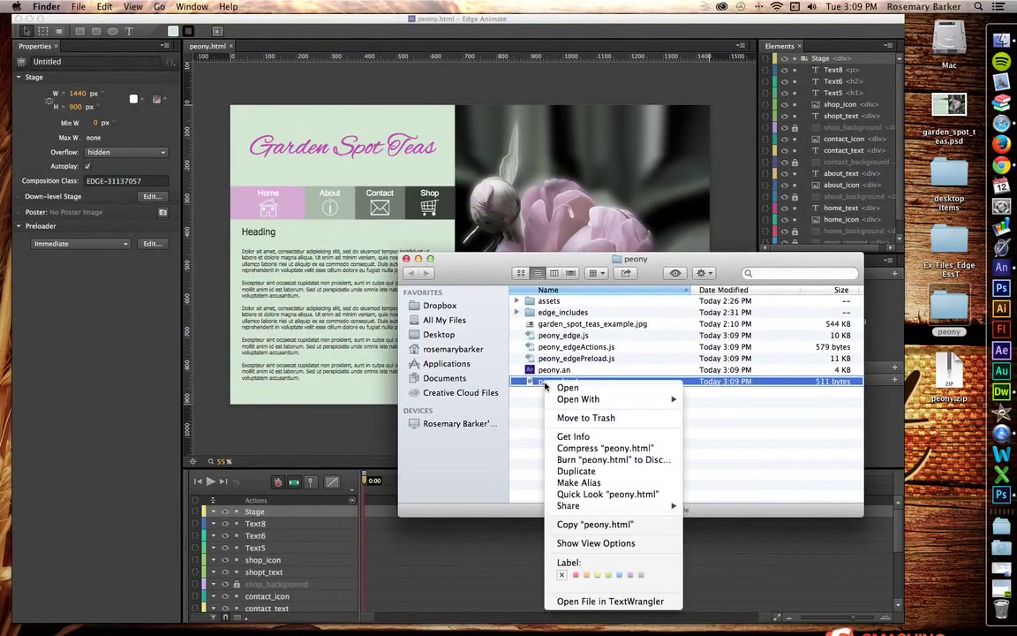
pyautogui.moveTo(600, 403)
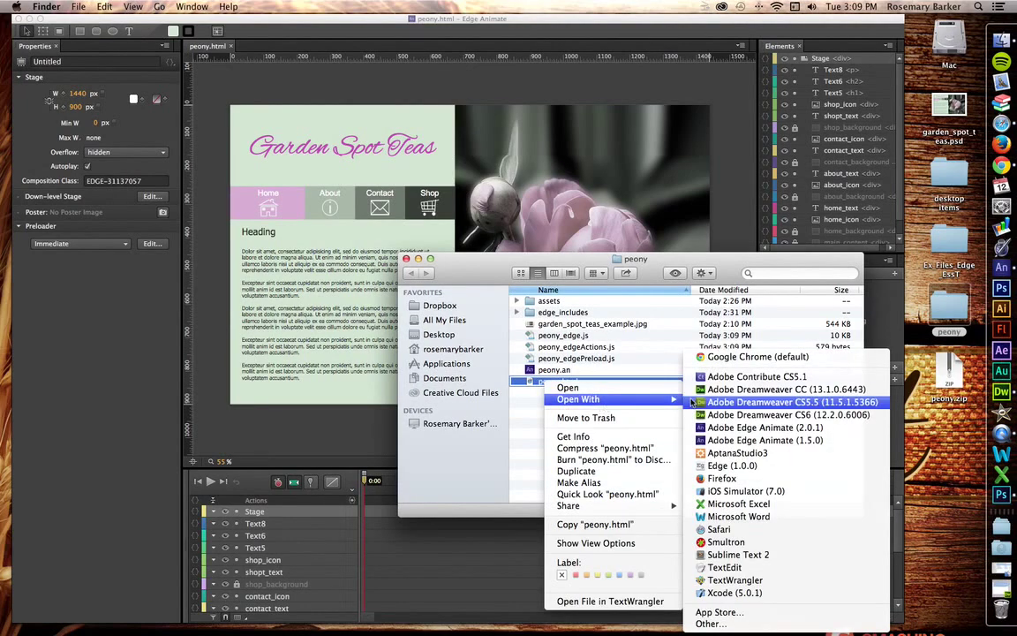
pyautogui.click(733, 414)
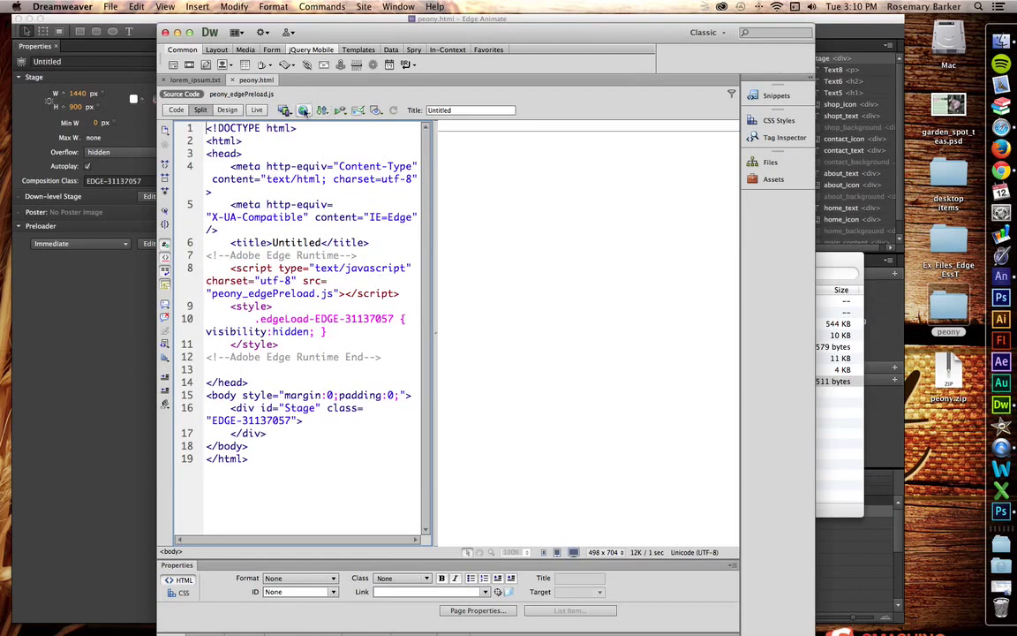
# Step: Preview peony.html in Safari from Dreamweaver and close the Safari preview
pyautogui.click(303, 110)
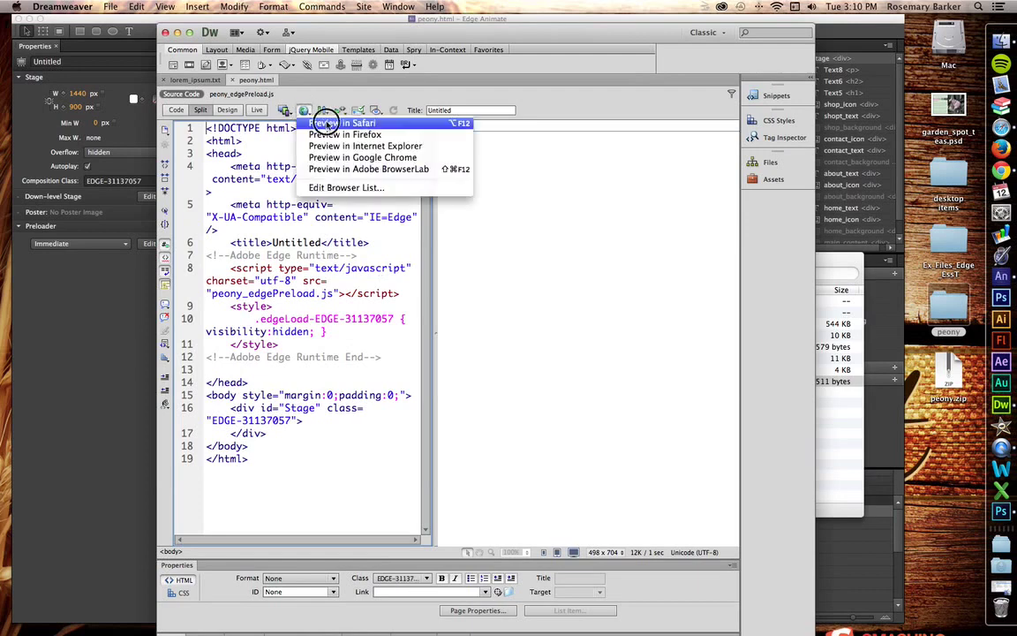
pyautogui.click(341, 123)
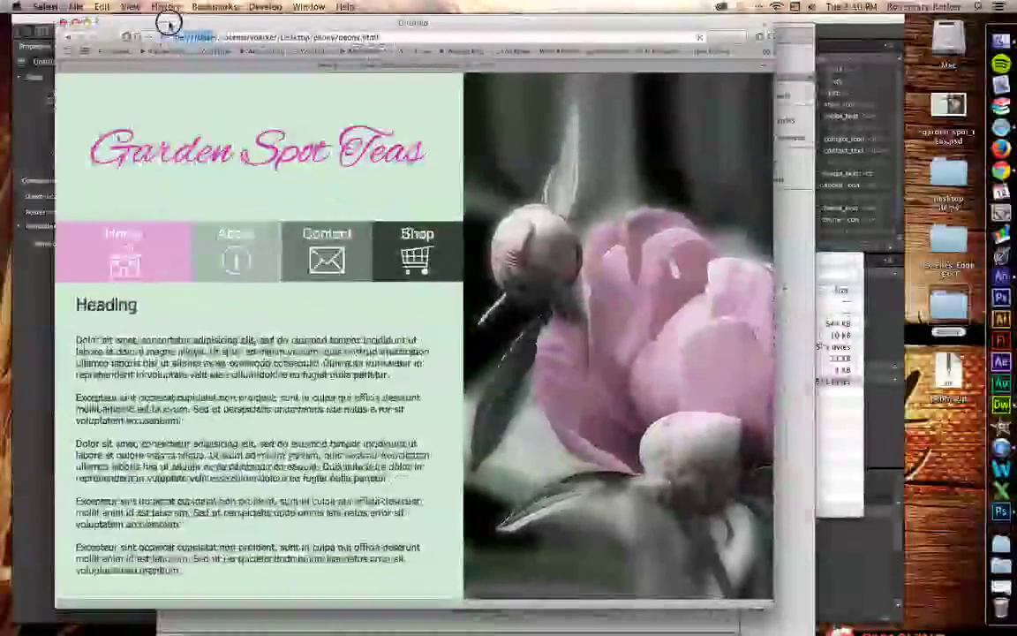
pyautogui.moveTo(169, 22); pyautogui.dragTo(7, 11)
pyautogui.press('super+w')
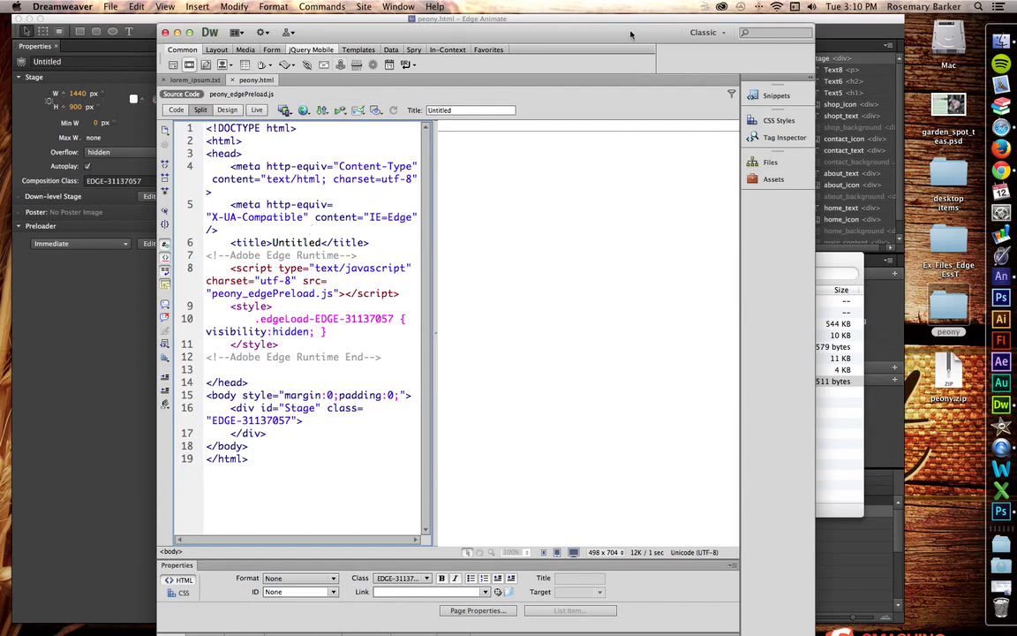
# Step: Close peony.html and lorem_ipsum.txt in Dreamweaver and switch back to the peony folder in Finder
pyautogui.moveTo(583, 36); pyautogui.dragTo(457, 58)
pyautogui.press('super+w')
pyautogui.press('super+w')
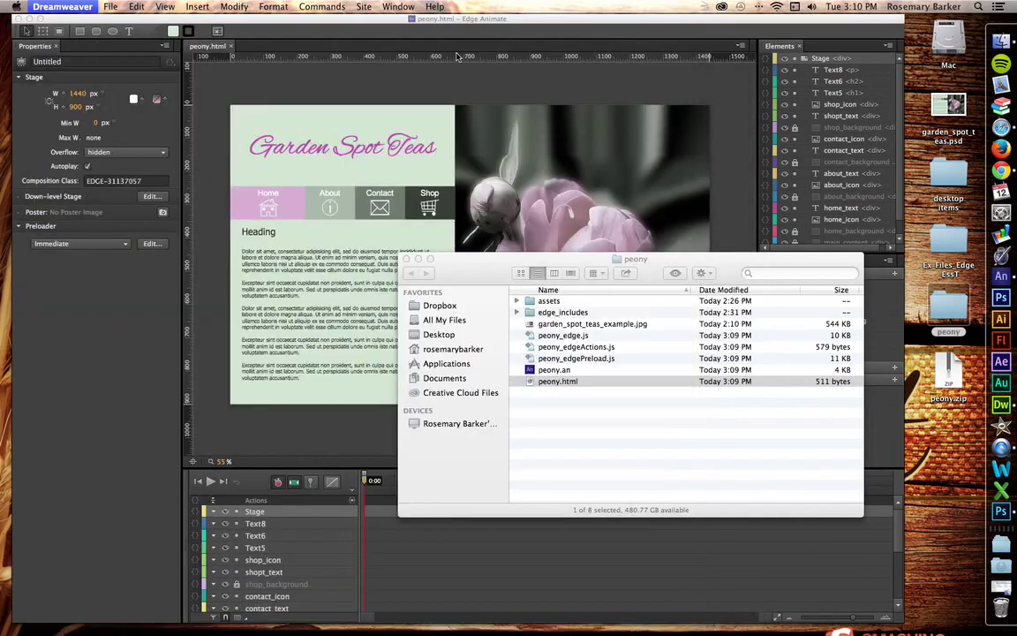
pyautogui.click(460, 272)
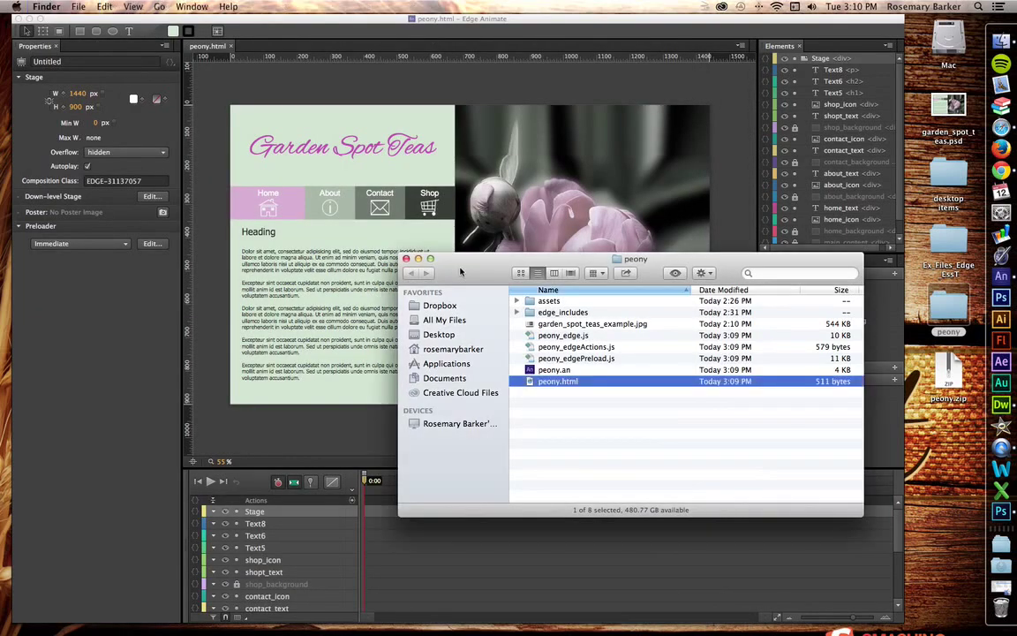